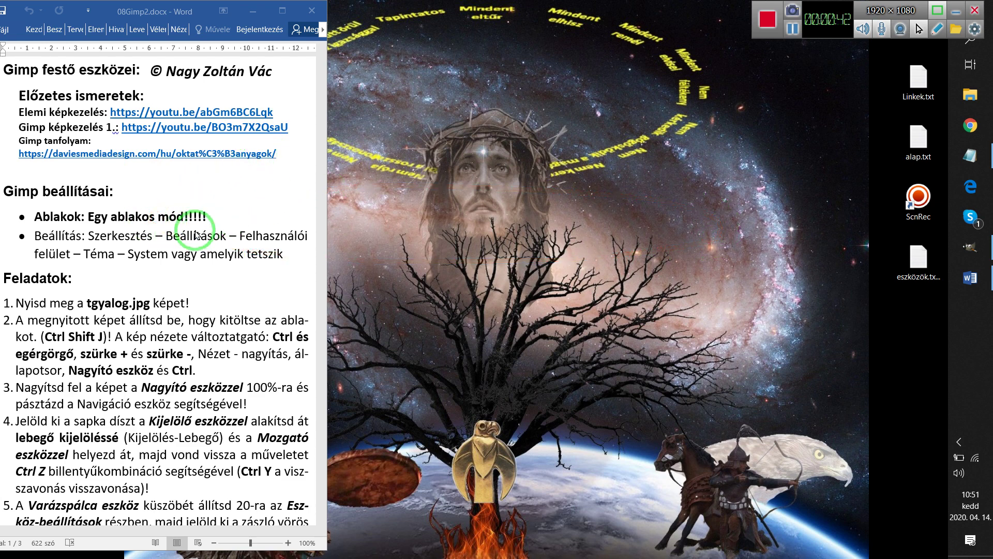
# Bring up GIMP, toggle Single-Window Mode off and back on, and reposition the window.
pyautogui.click(976, 249)
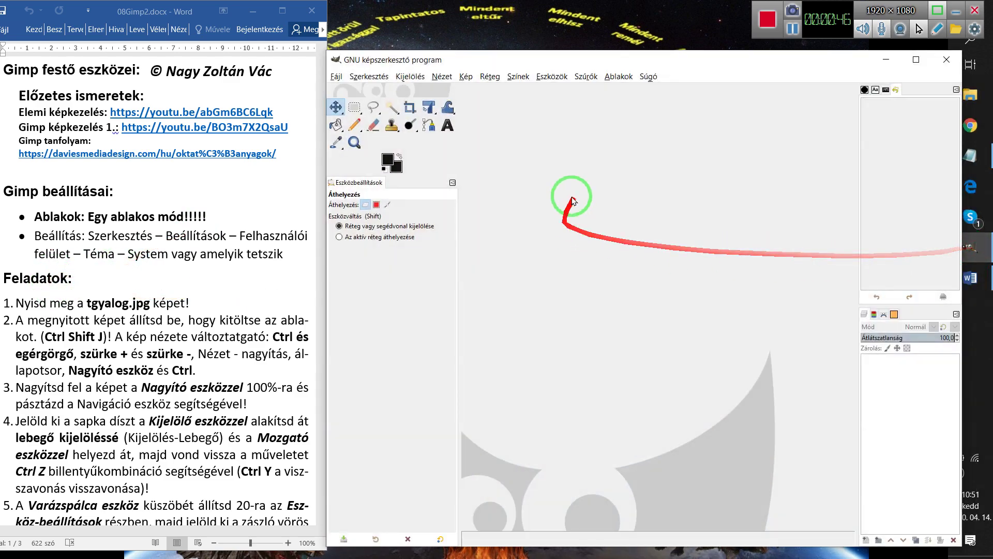
pyautogui.click(618, 77)
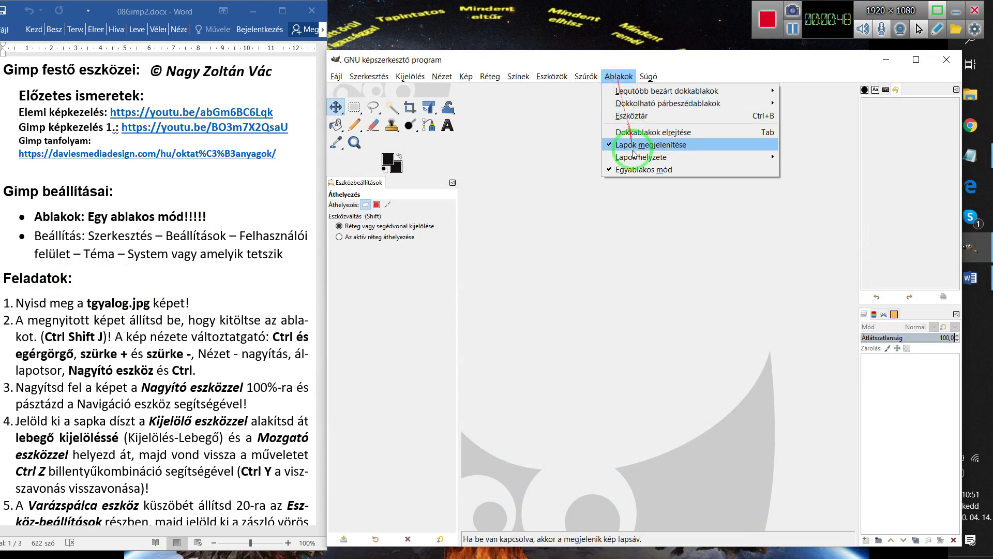
pyautogui.click(633, 172)
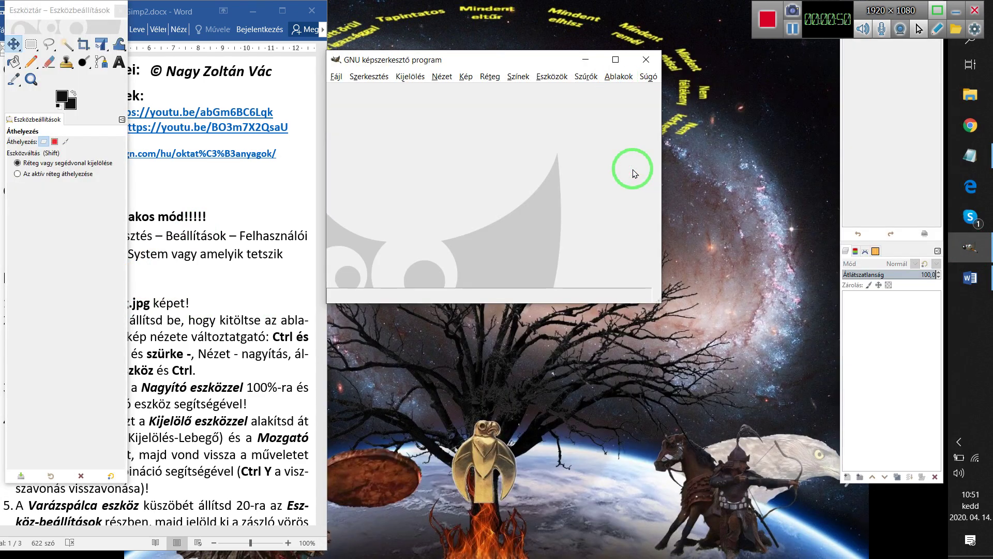
pyautogui.moveTo(485, 60); pyautogui.dragTo(538, 77)
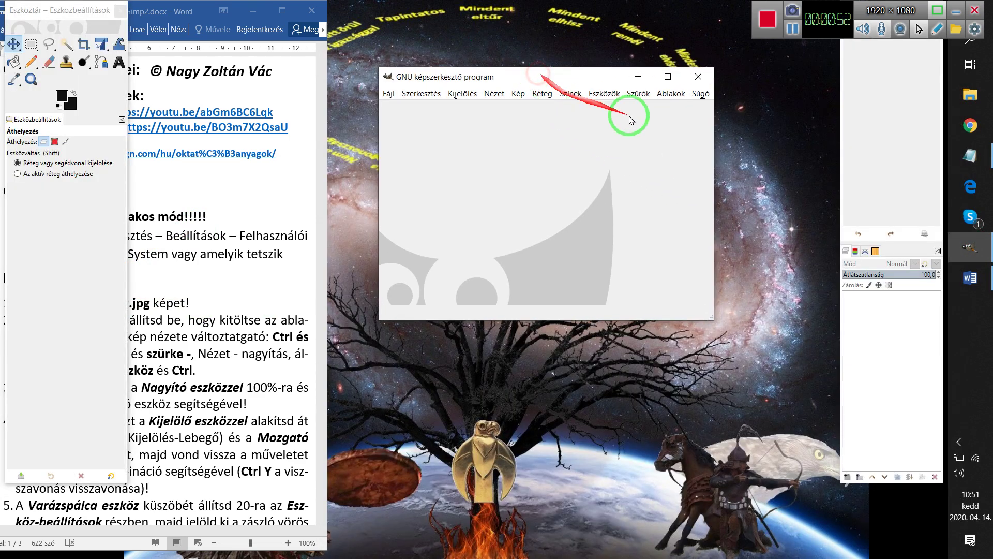
pyautogui.click(672, 93)
pyautogui.click(680, 216)
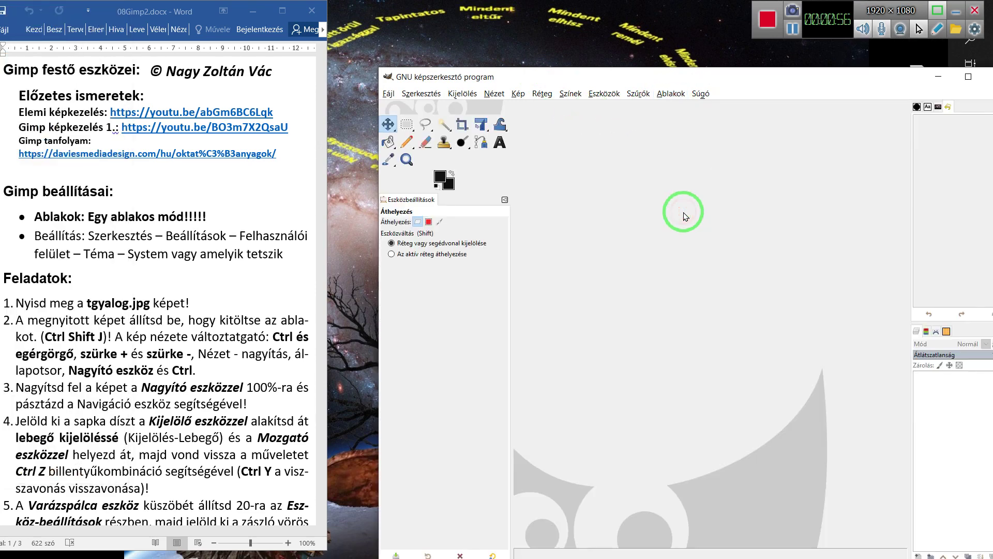
pyautogui.moveTo(733, 77)
pyautogui.mouseDown()
pyautogui.moveTo(681, 61)
pyautogui.moveTo(692, 63)
pyautogui.mouseUp()
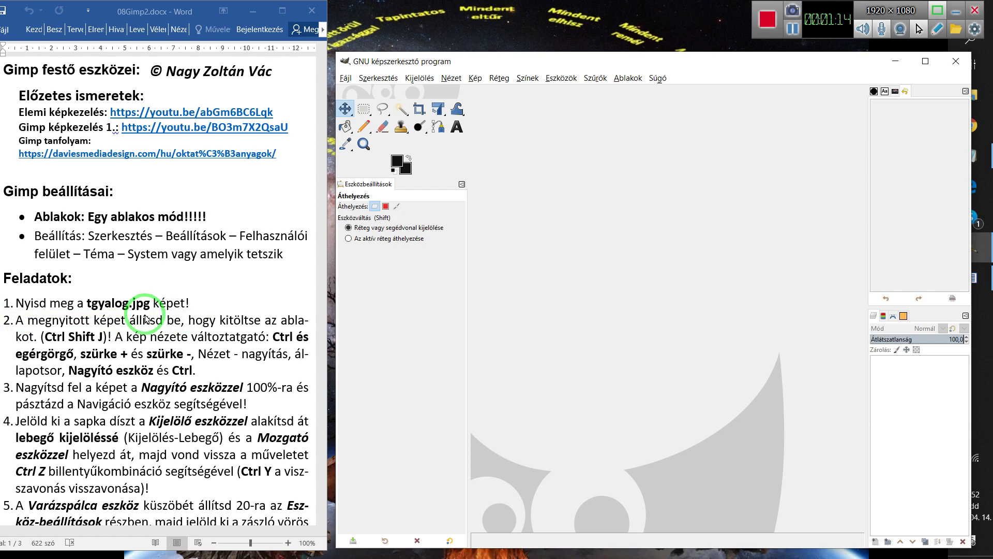
# Open tgyalog.jpg from the D: drive's 0Gyakorlatok > 7oszt > GimpKép folder.
pyautogui.click(346, 78)
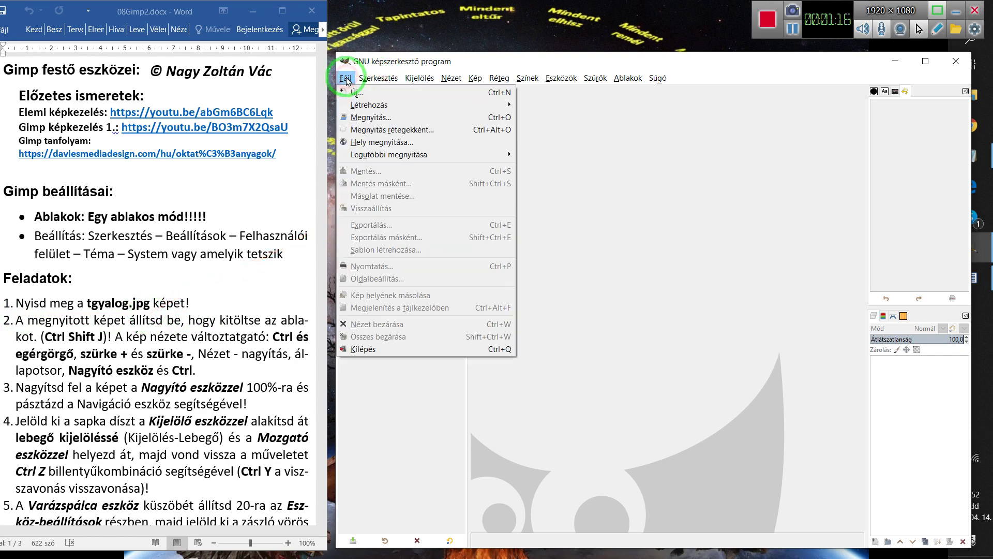
pyautogui.click(368, 117)
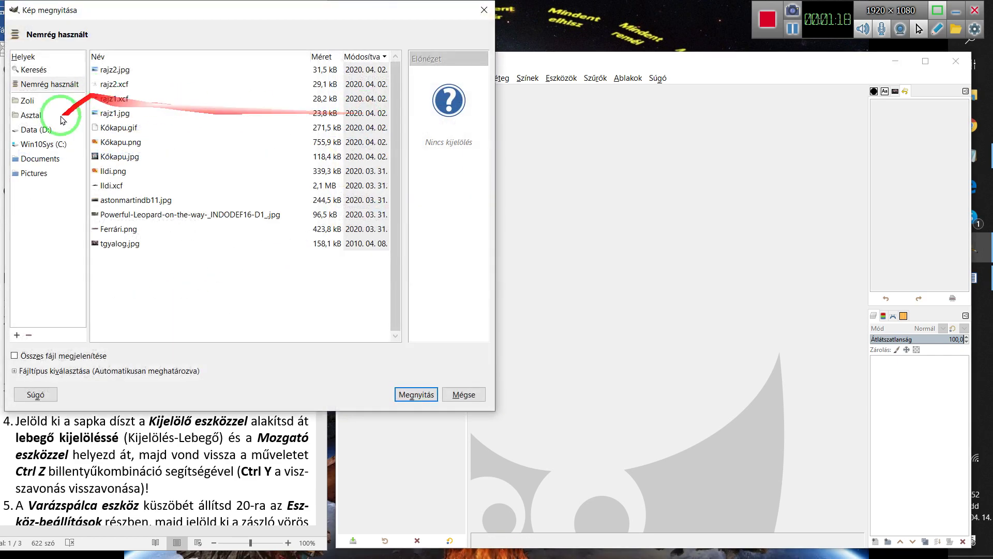
pyautogui.click(32, 129)
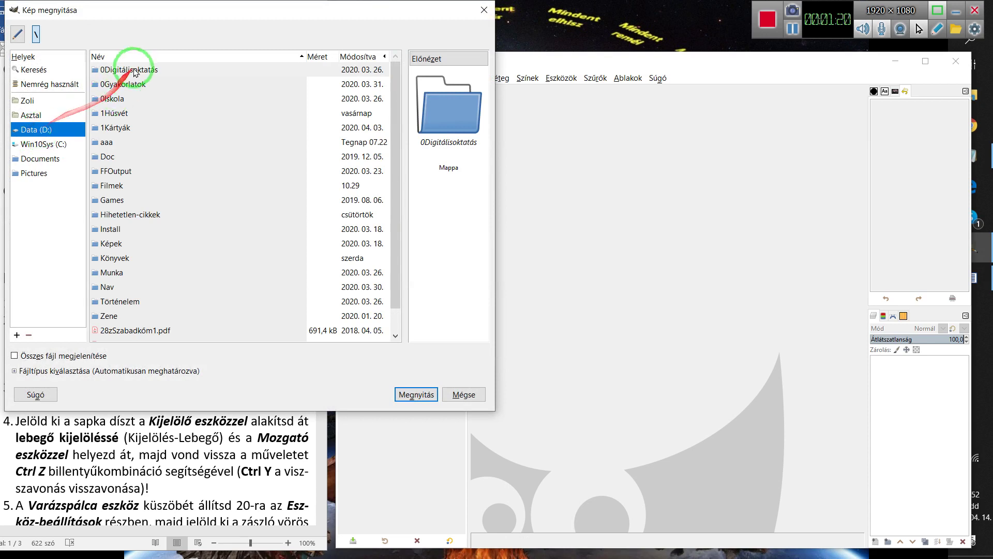
pyautogui.doubleClick(125, 84)
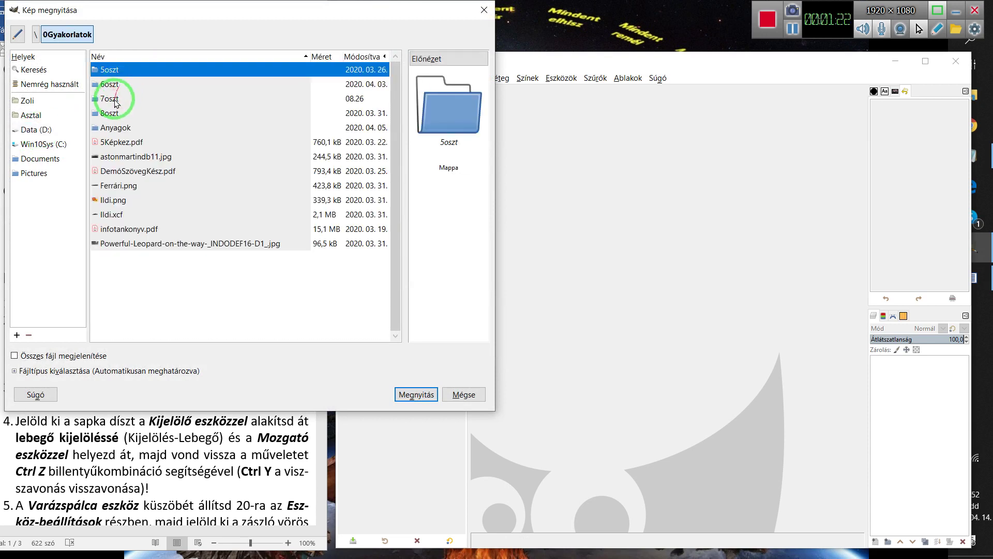
pyautogui.doubleClick(113, 100)
pyautogui.click(123, 69)
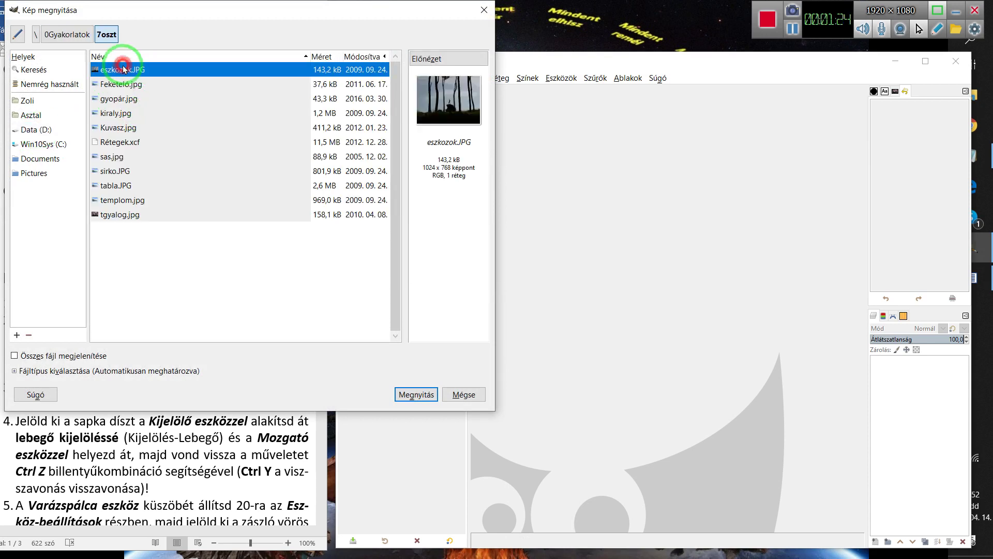
pyautogui.click(101, 213)
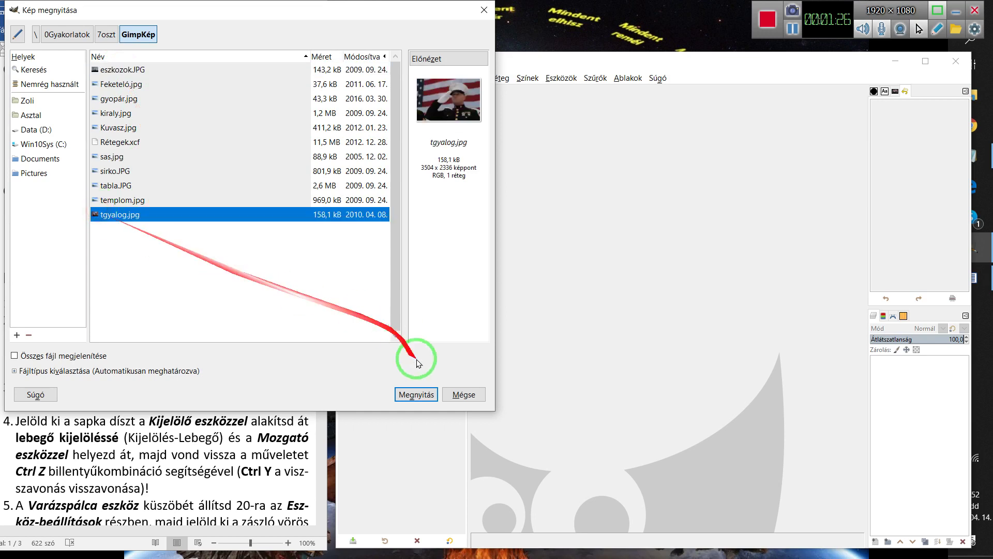
pyautogui.click(411, 395)
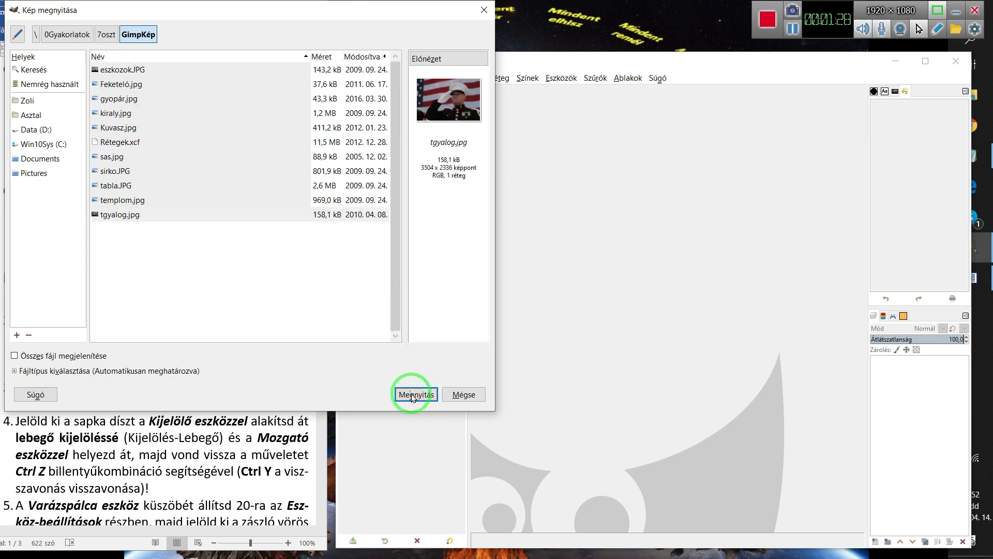
pyautogui.click(413, 397)
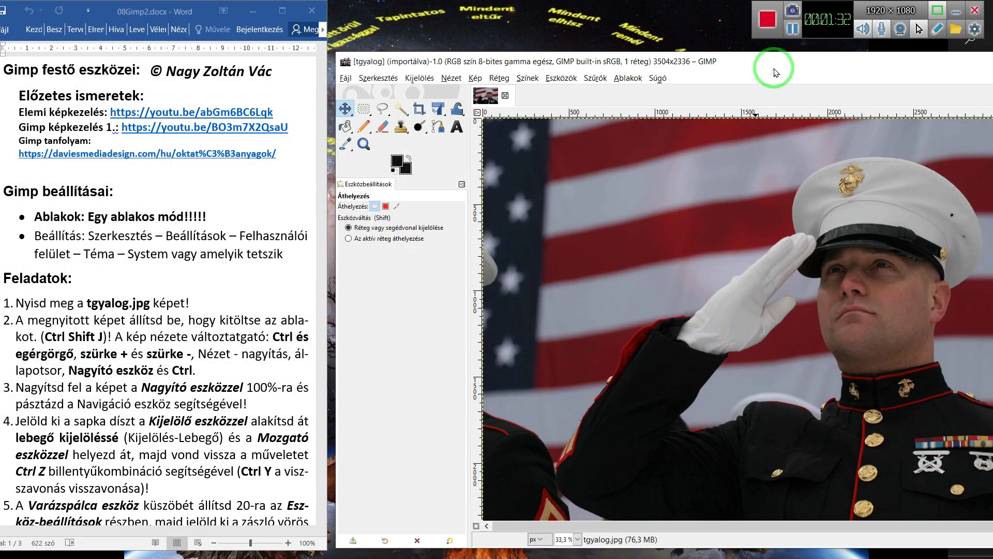
# Move and narrow the GIMP window so the photo and side docks fit beside Word.
pyautogui.moveTo(774, 72); pyautogui.dragTo(506, 75)
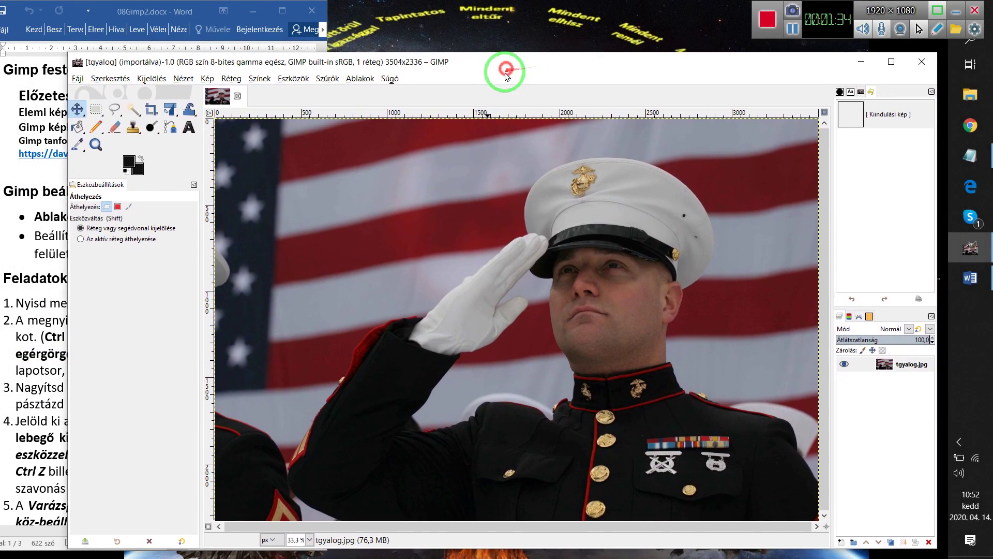
pyautogui.moveTo(936, 422); pyautogui.dragTo(868, 423)
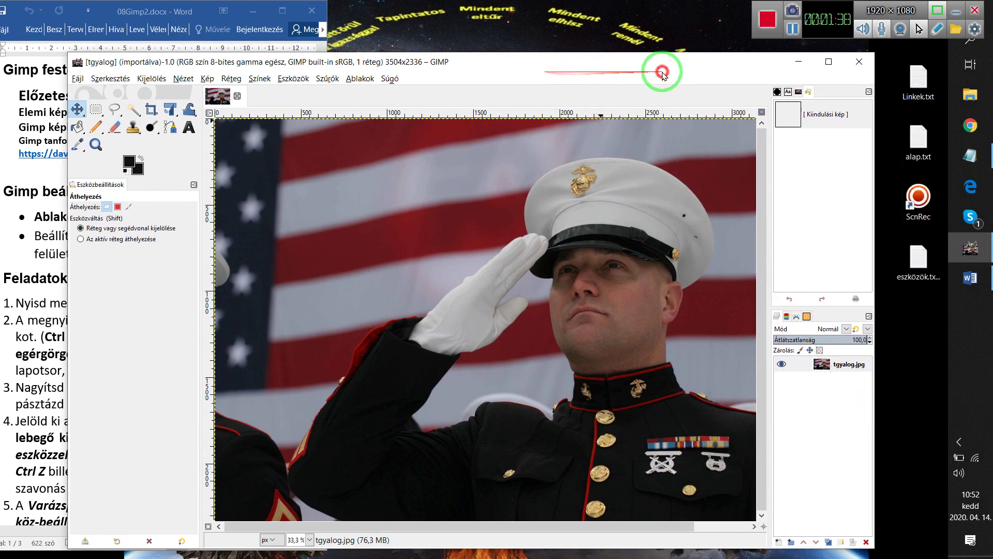
pyautogui.moveTo(510, 62)
pyautogui.mouseDown()
pyautogui.moveTo(708, 67)
pyautogui.moveTo(729, 91)
pyautogui.moveTo(767, 89)
pyautogui.mouseUp()
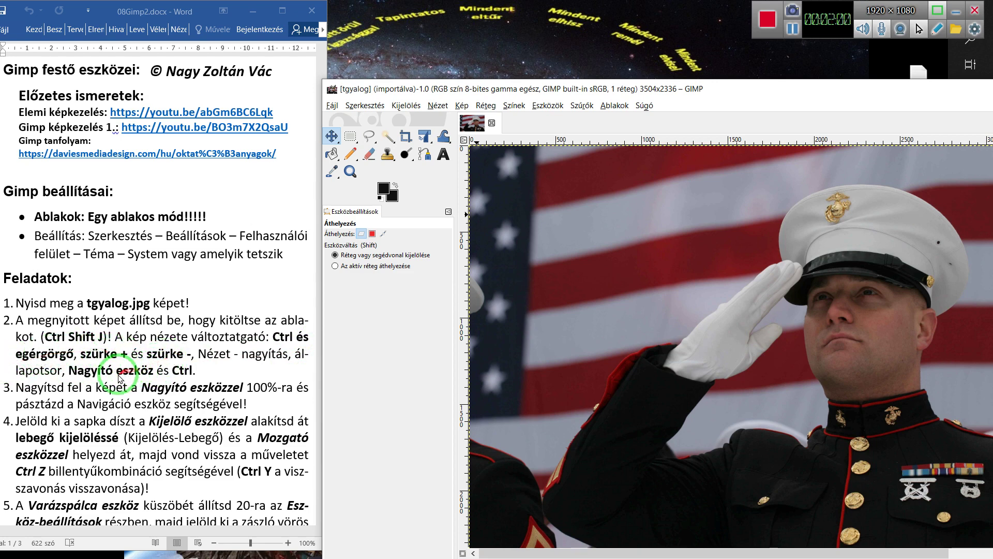
pyautogui.moveTo(717, 93); pyautogui.dragTo(518, 54)
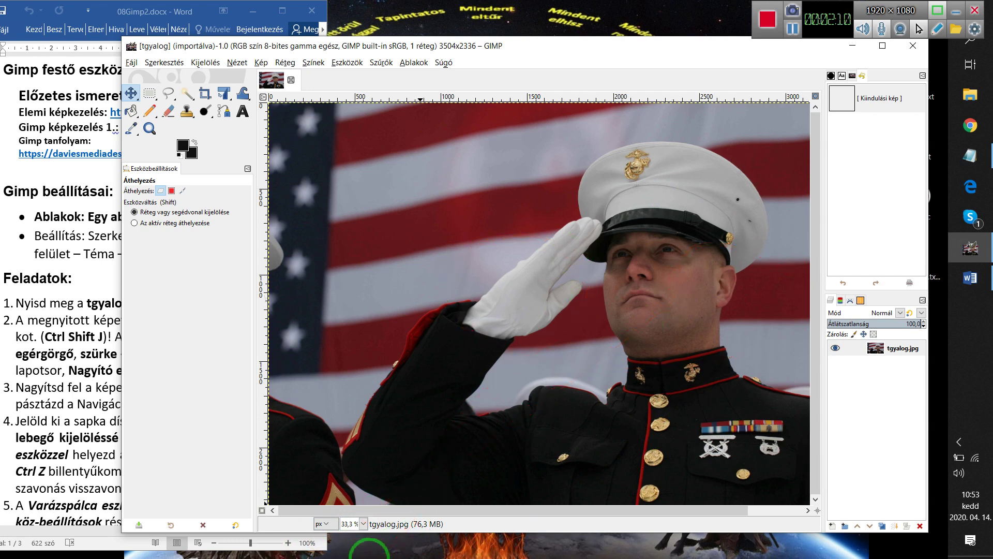
# View the photo at 100% and scroll right from the white glove to the soldier's face.
pyautogui.click(364, 524)
pyautogui.click(364, 524)
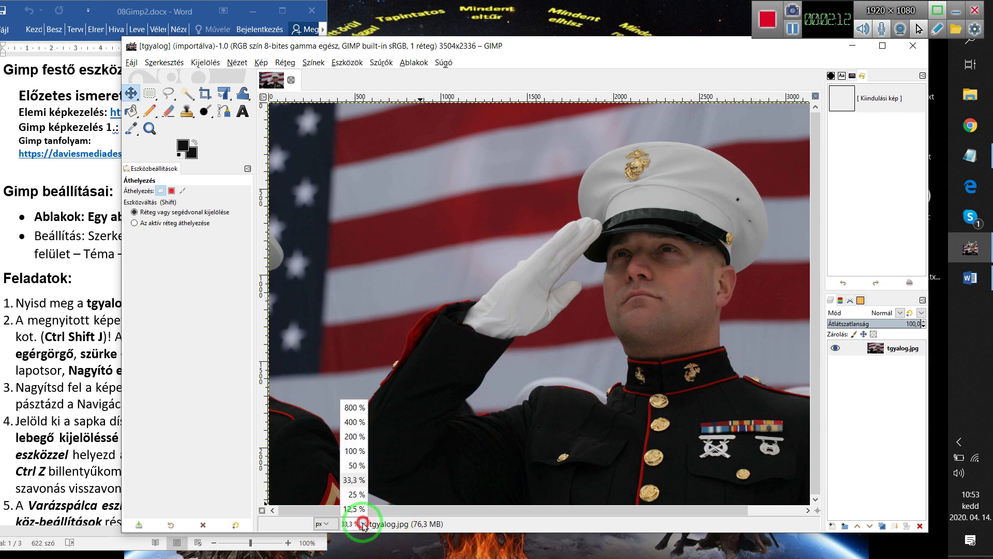
pyautogui.click(357, 449)
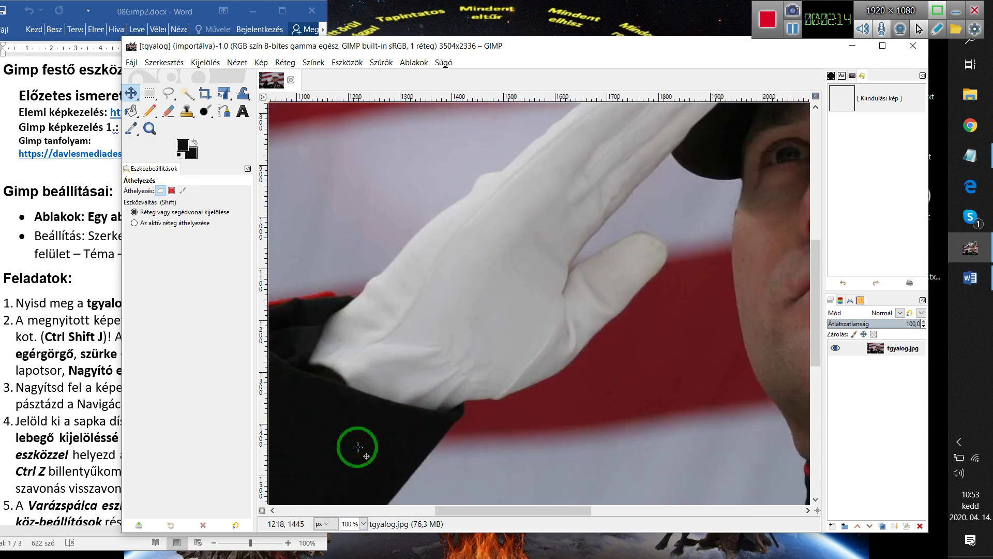
pyautogui.click(459, 512)
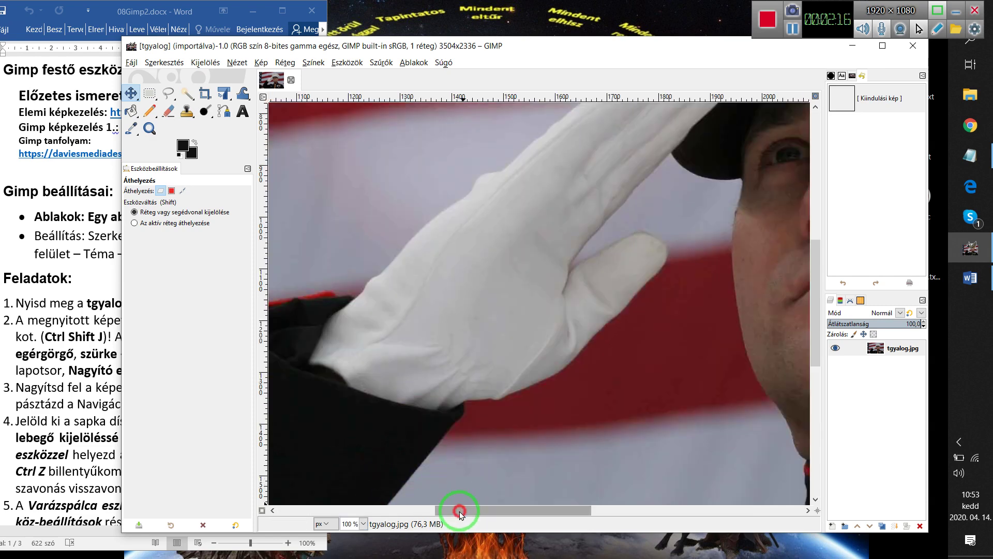
pyautogui.moveTo(460, 512); pyautogui.dragTo(768, 446)
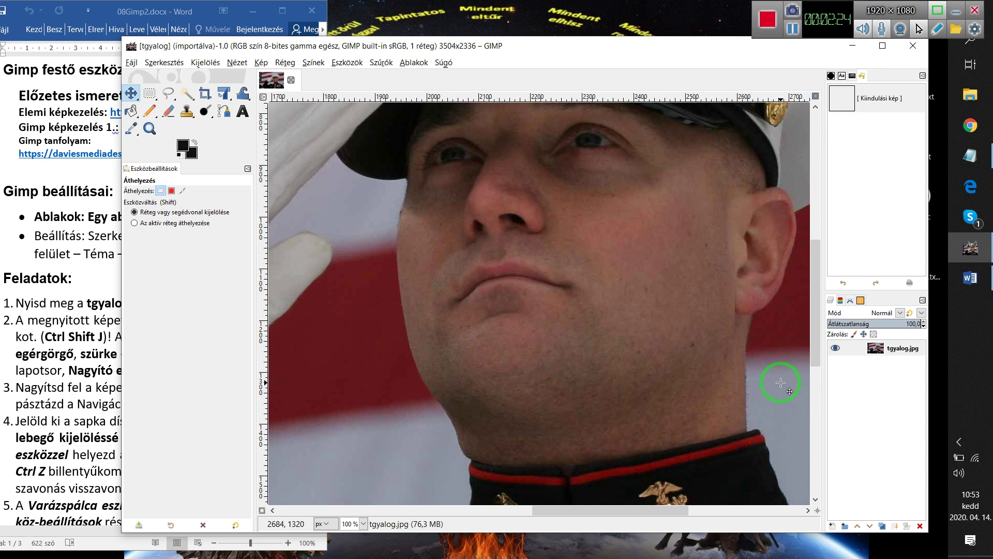
# Zoom the photo in and out with Ctrl+mouse wheel, between 3.12% and 50%.
pyautogui.scroll(2, 780, 382)
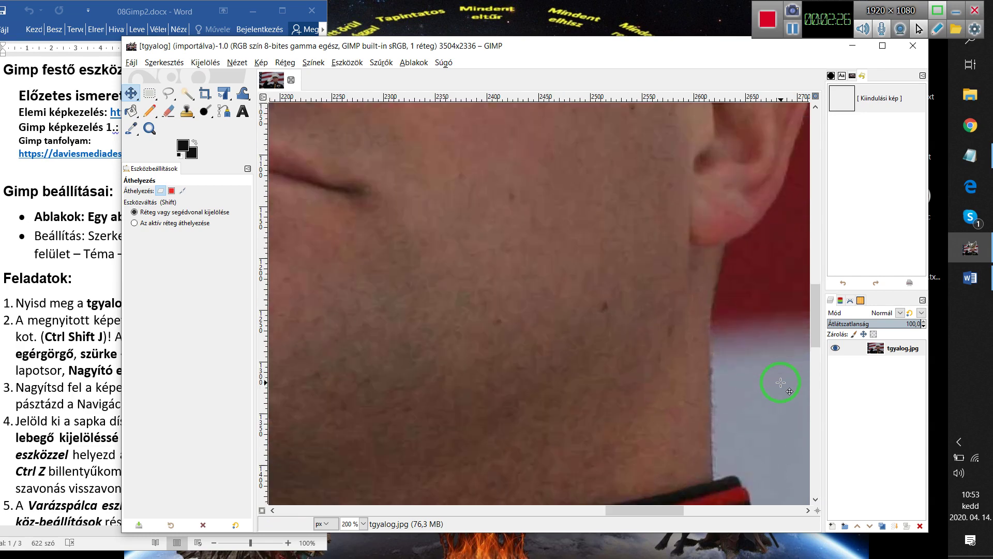
pyautogui.scroll(1, 780, 382)
pyautogui.scroll(-2, 781, 383)
pyautogui.scroll(-3, 781, 382)
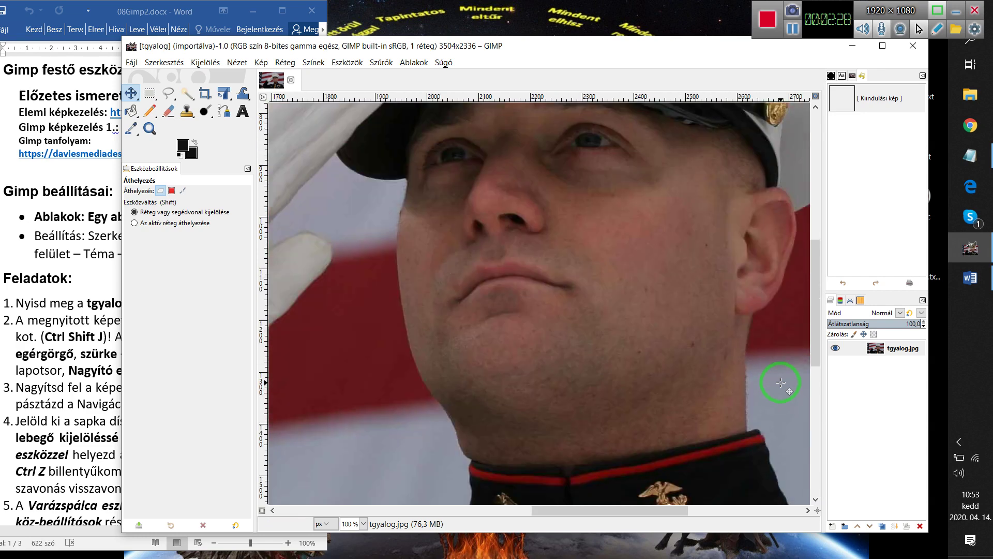
pyautogui.scroll(-2, 780, 382)
pyautogui.scroll(-1, 780, 382)
pyautogui.scroll(-1, 780, 382)
pyautogui.scroll(-1, 780, 382)
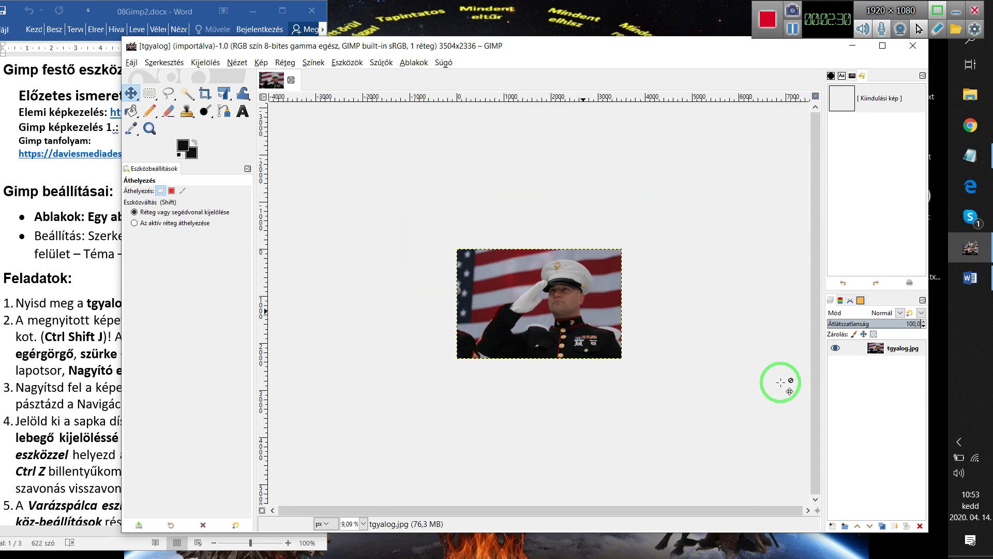
pyautogui.scroll(2, 780, 382)
pyautogui.scroll(1, 781, 382)
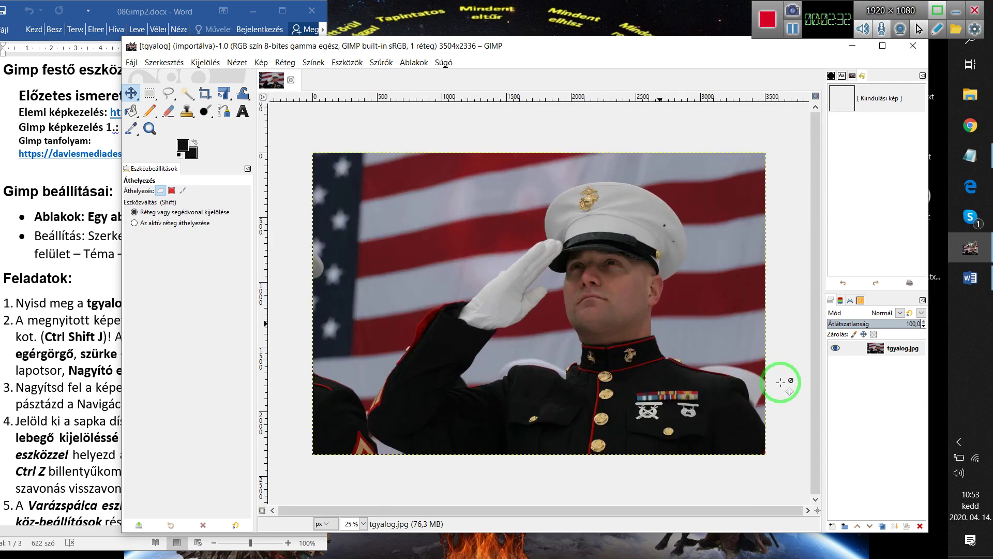
pyautogui.scroll(-1, 781, 382)
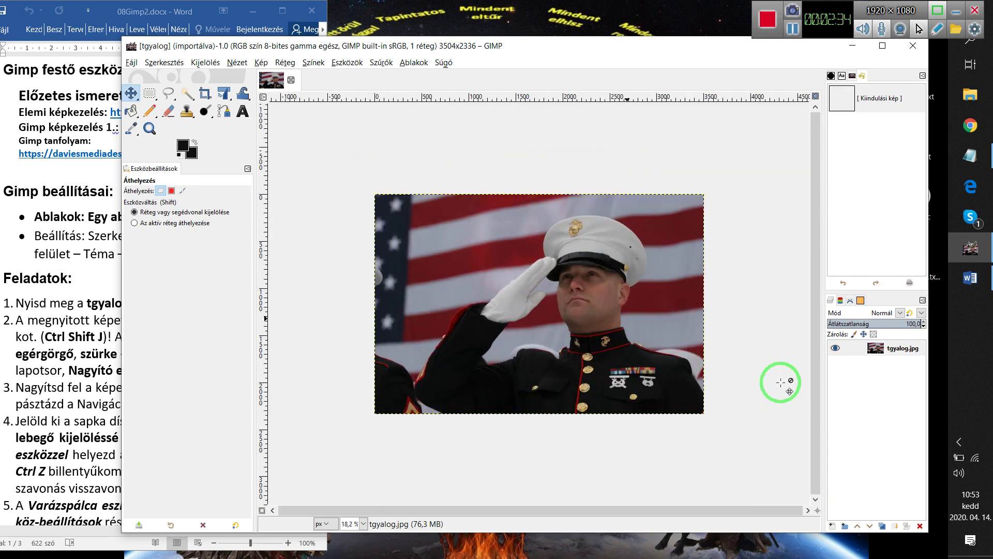
pyautogui.press('alt')
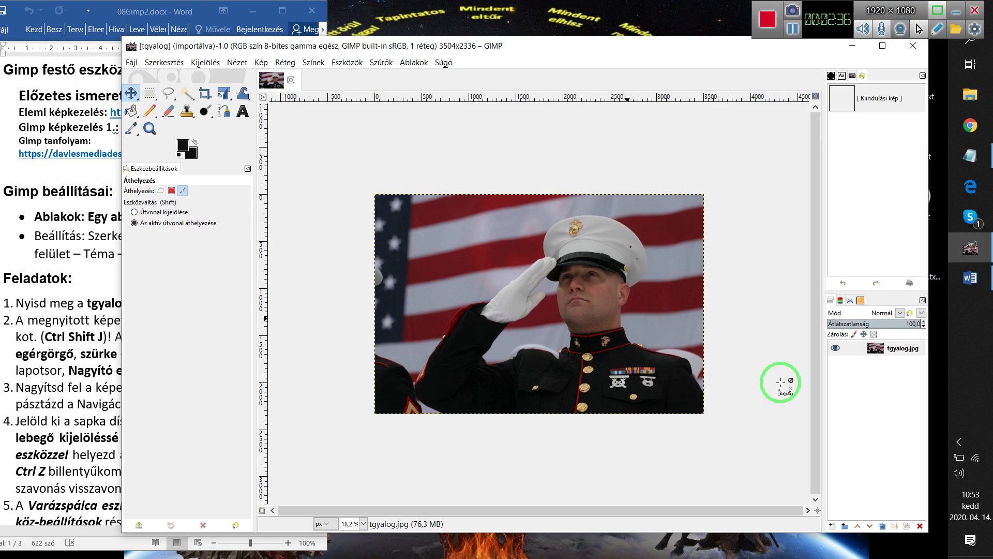
pyautogui.scroll(2, 780, 382)
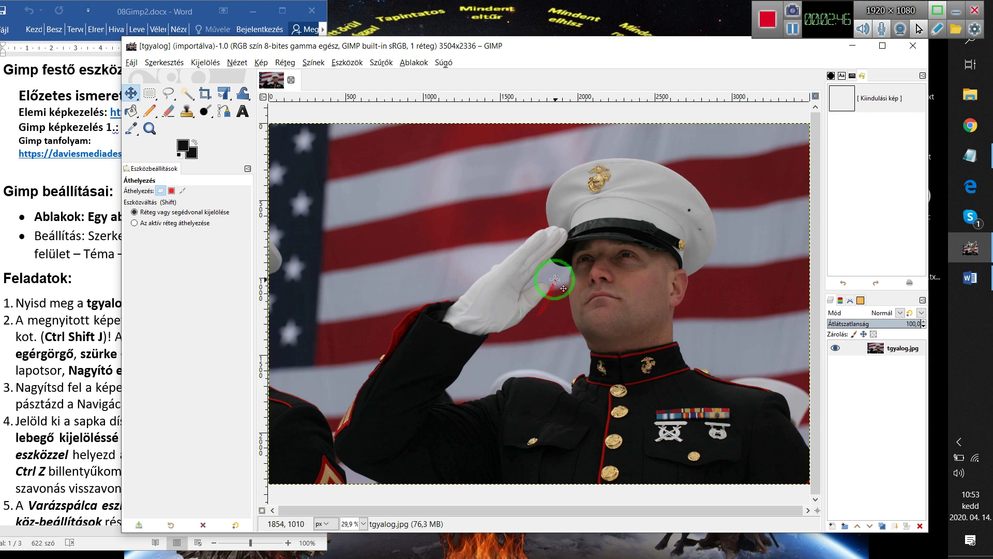
# Keep wheel-zooming to end on the whole photo at 18.2%, Move tool acting on layers.
pyautogui.press('ctrl')
pyautogui.scroll(-5, 554, 279)
pyautogui.scroll(-2, 555, 279)
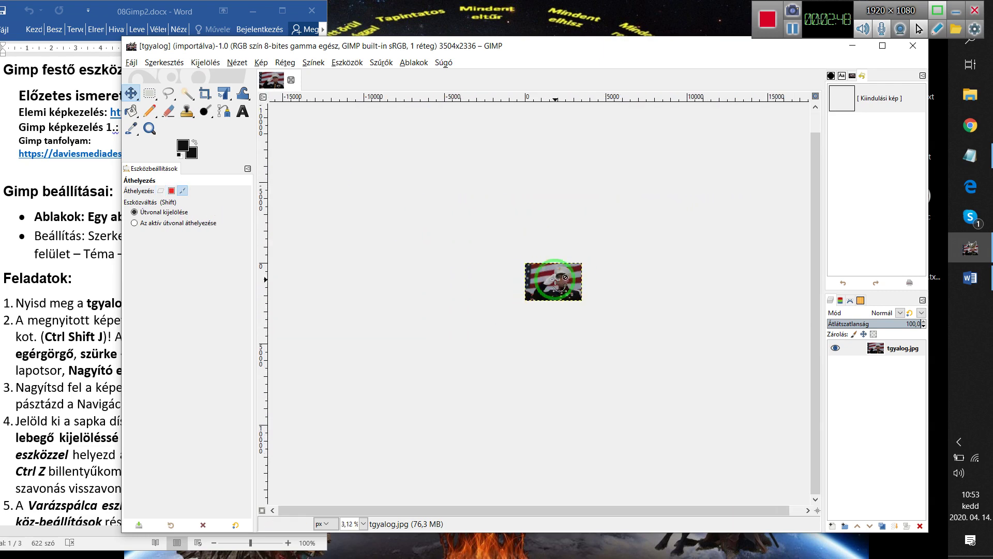
pyautogui.scroll(7, 554, 279)
pyautogui.scroll(-1, 555, 280)
pyautogui.scroll(-5, 555, 279)
pyautogui.scroll(6, 554, 279)
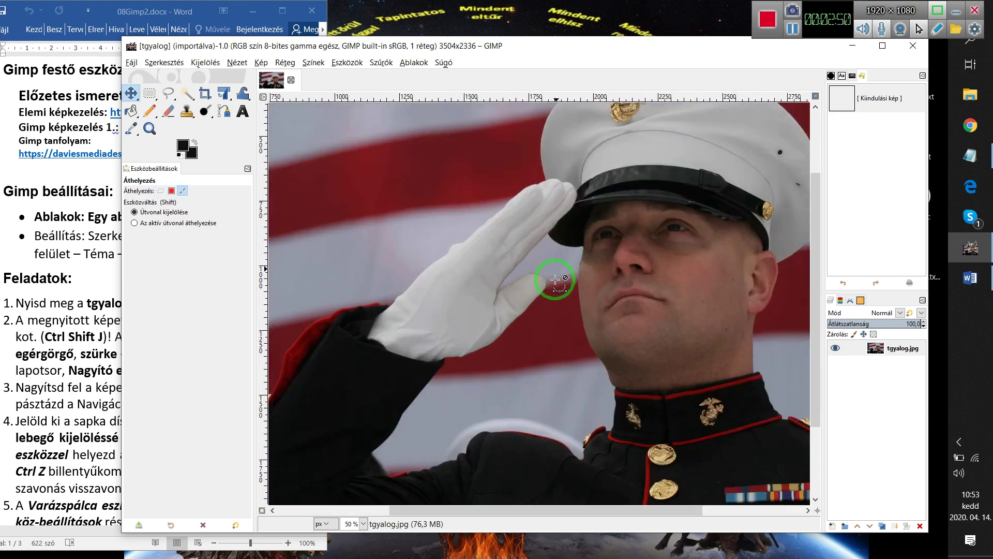
pyautogui.scroll(-5, 555, 280)
pyautogui.scroll(3, 554, 279)
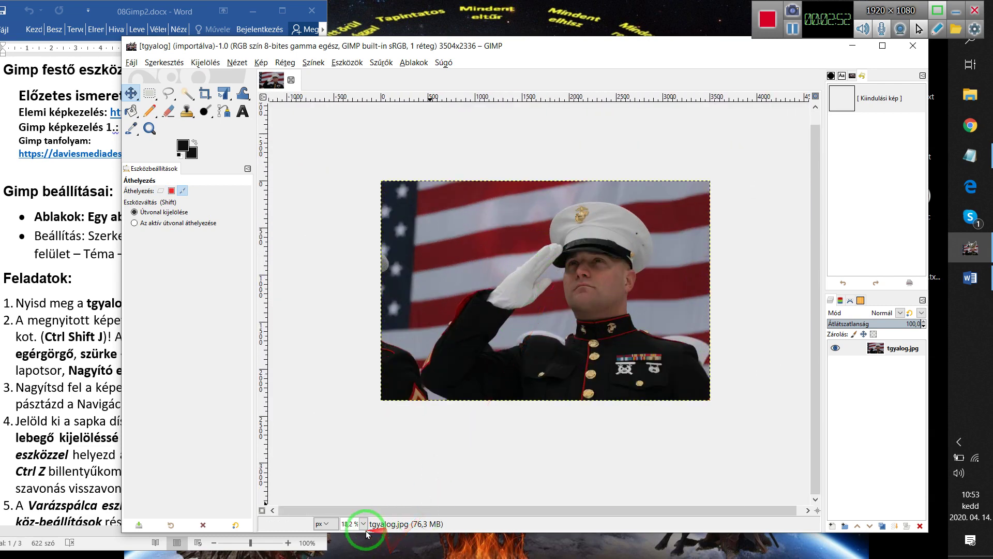
pyautogui.scroll(-5, 511, 318)
pyautogui.scroll(5, 510, 317)
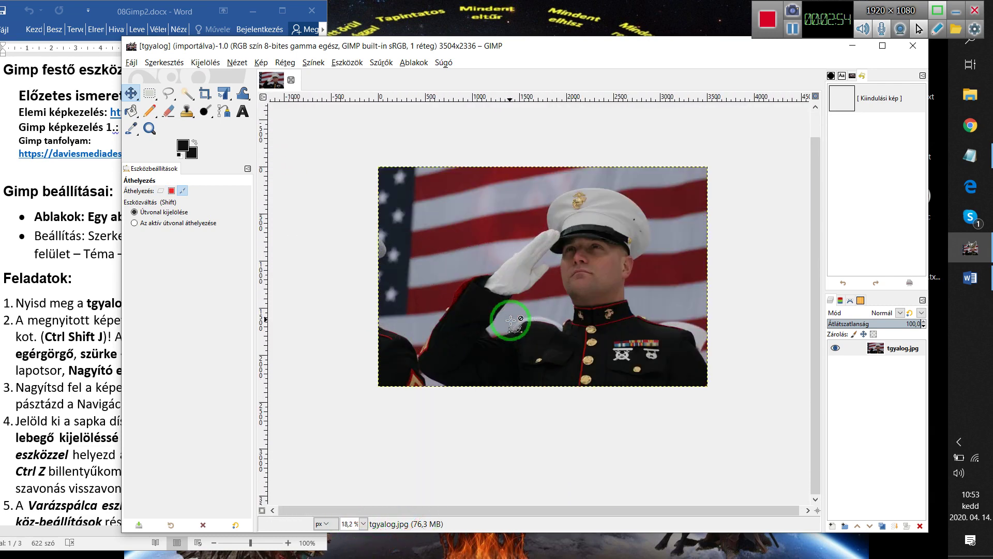
pyautogui.scroll(5, 510, 318)
pyautogui.scroll(-2, 511, 320)
pyautogui.scroll(-2, 511, 321)
pyautogui.scroll(-3, 511, 320)
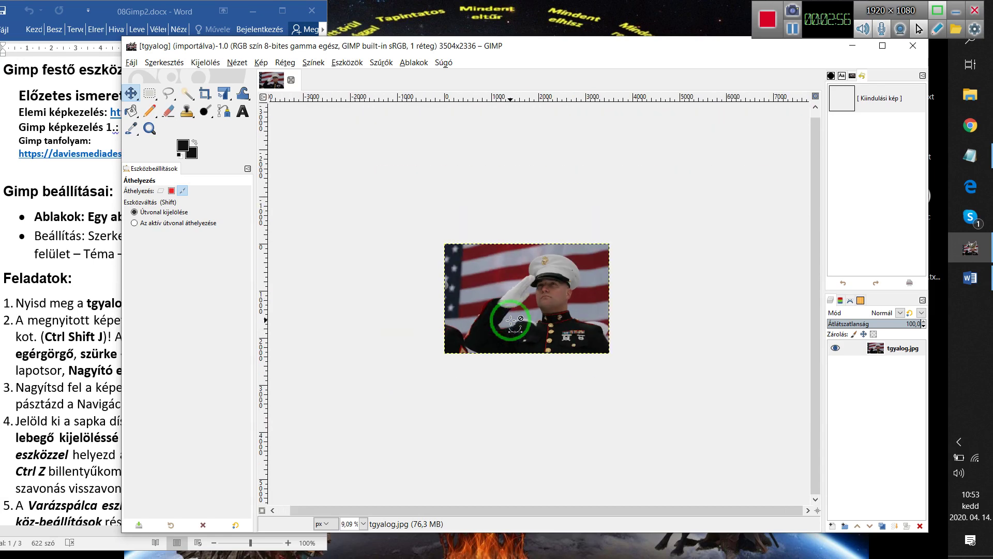
pyautogui.scroll(2, 511, 320)
pyautogui.press('ctrl')
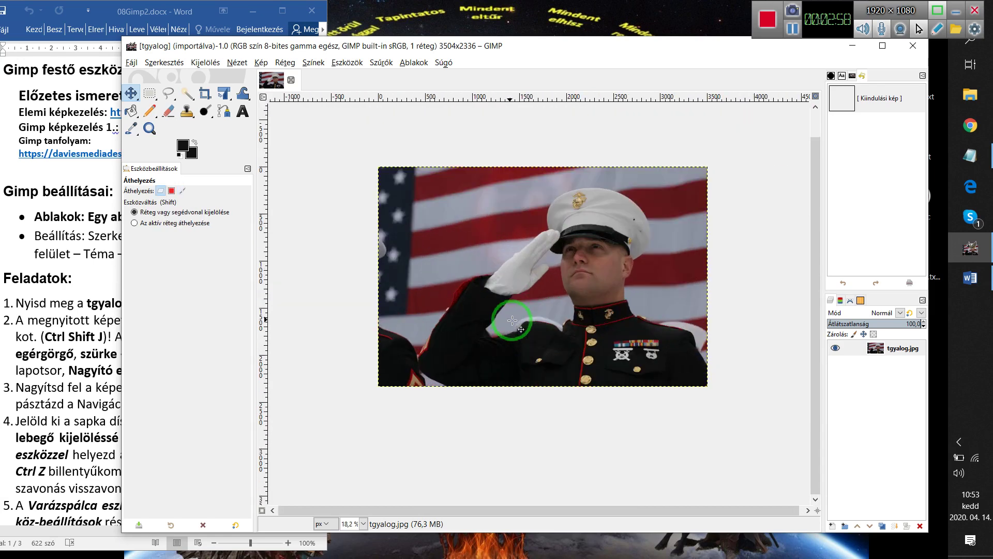
# With the Zoom tool, zoom in on the soldier to 50%, then out to 9.09%.
pyautogui.click(149, 128)
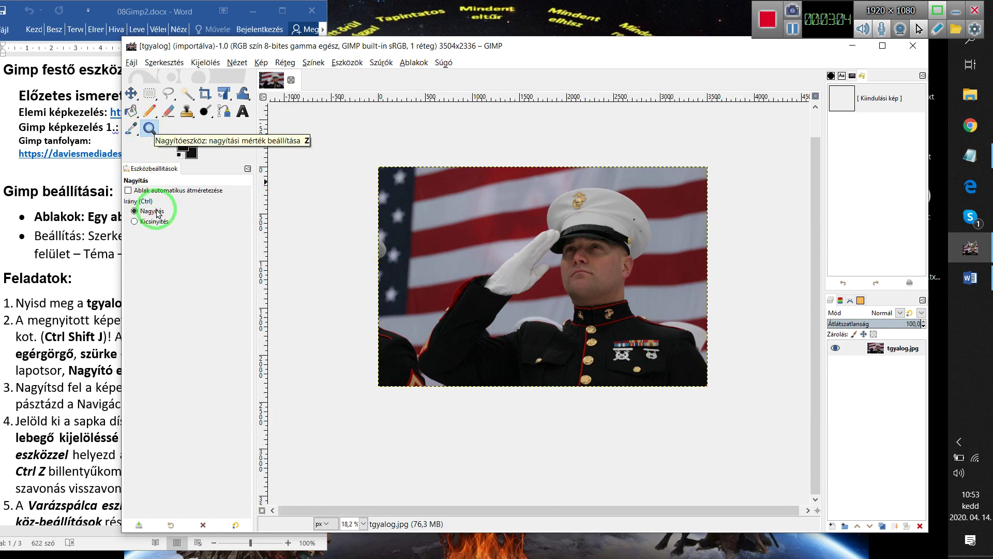
pyautogui.click(552, 243)
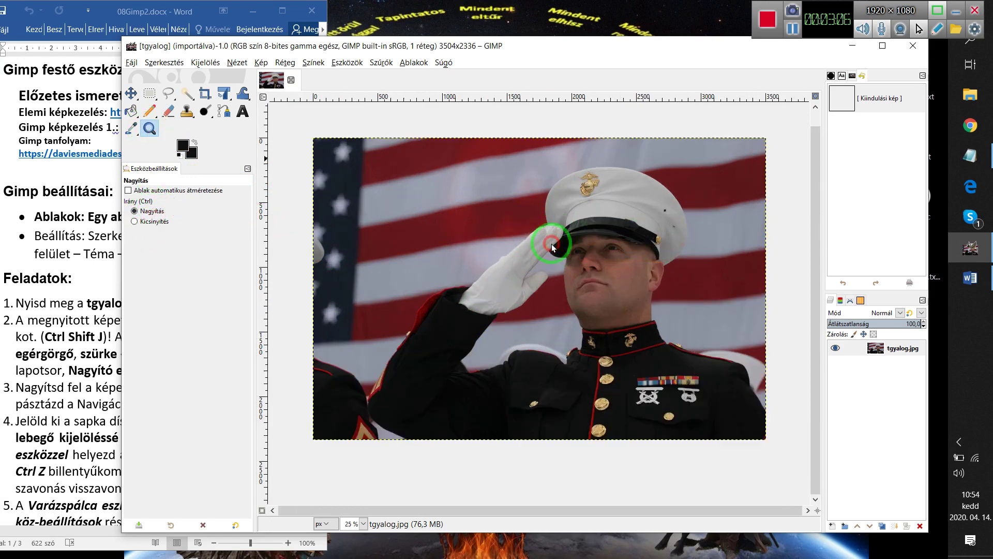
pyautogui.click(551, 244)
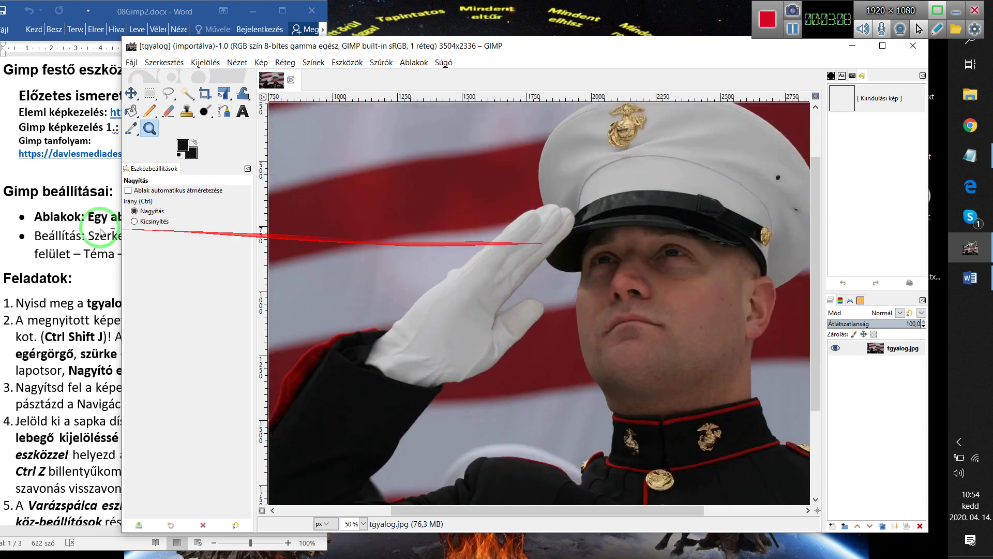
pyautogui.click(147, 222)
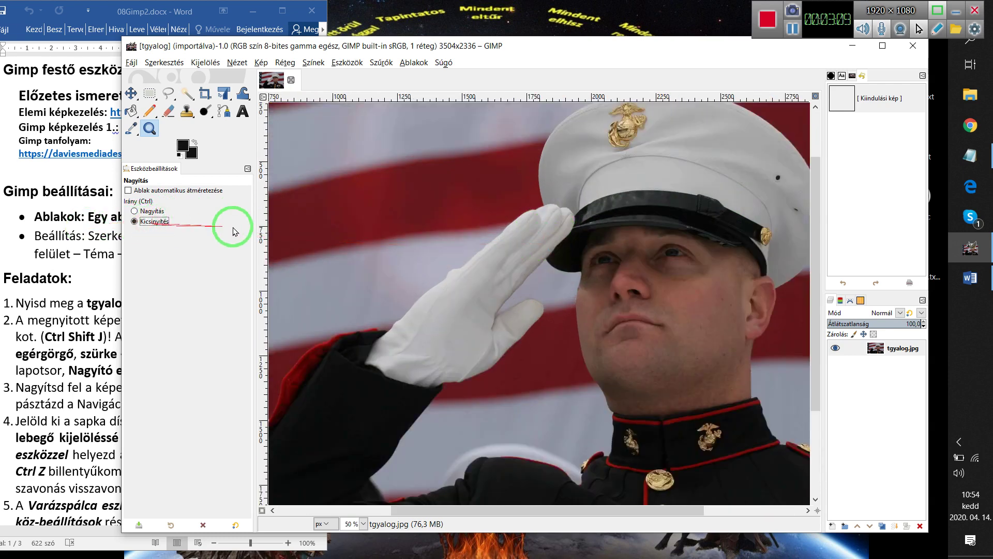
pyautogui.click(508, 251)
pyautogui.click(508, 249)
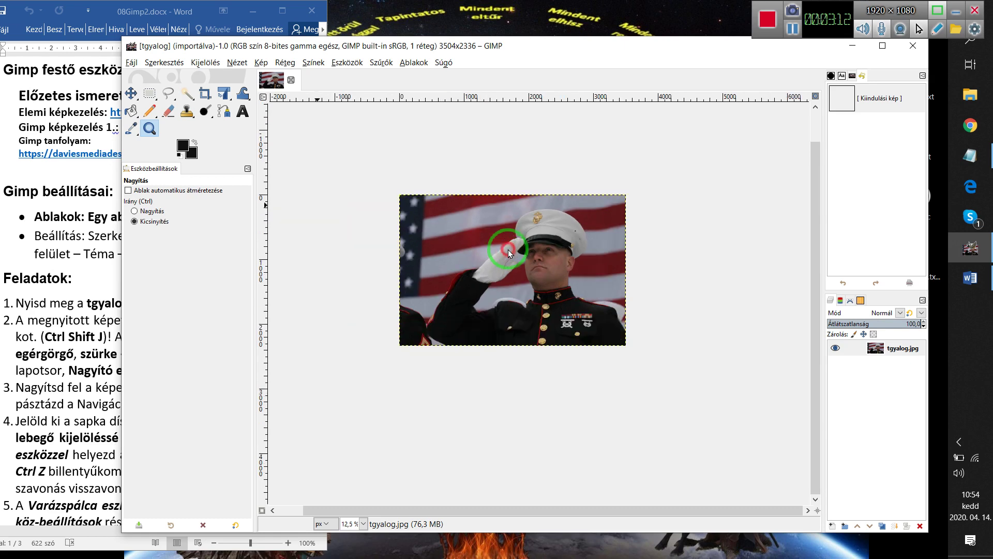
pyautogui.click(509, 253)
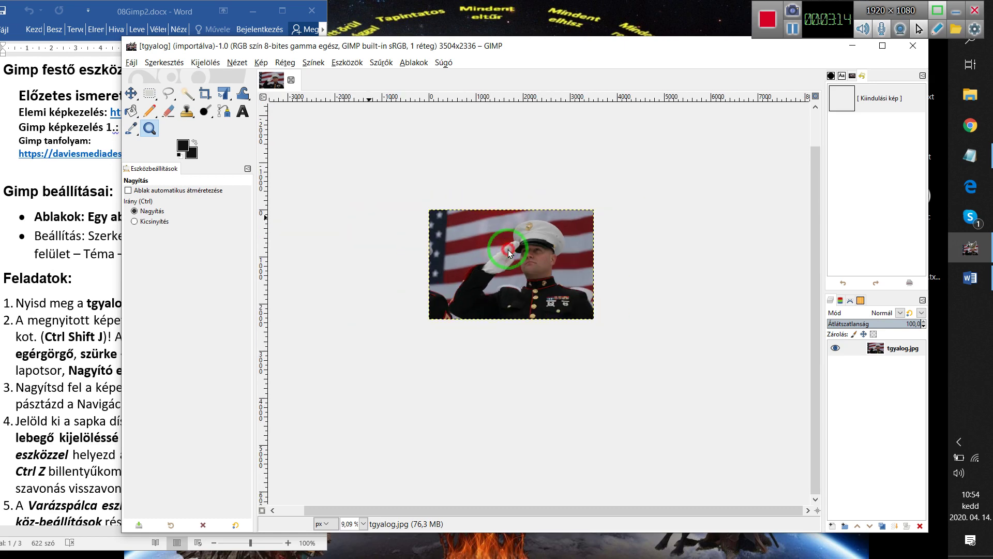
# Zoom back in on the glove to 25% and out again, ending on the whole photo at 18.2%.
pyautogui.keyDown('ctrl'); pyautogui.click(508, 249); pyautogui.keyUp('ctrl')
pyautogui.keyDown('ctrl'); pyautogui.click(508, 249); pyautogui.keyUp('ctrl')
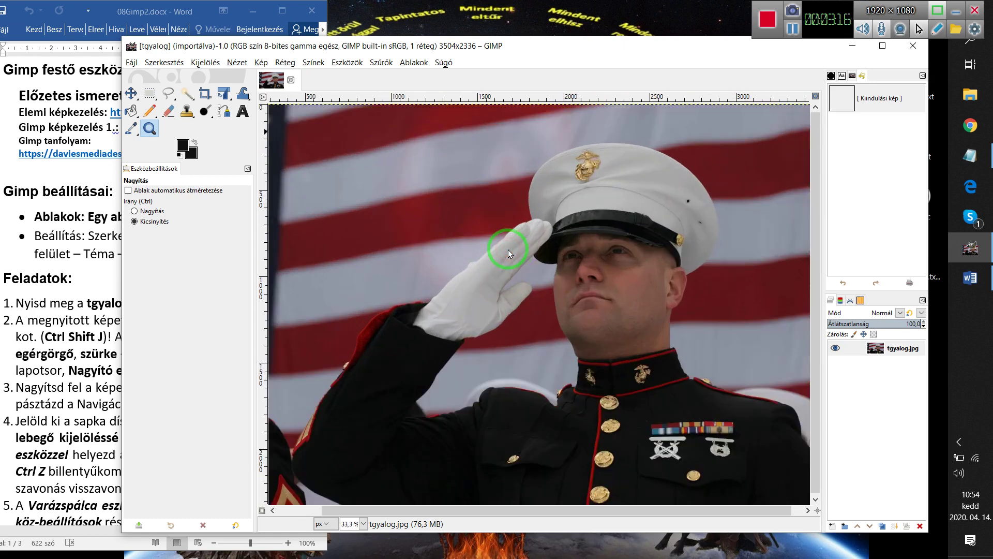
pyautogui.keyDown('ctrl'); pyautogui.click(508, 249); pyautogui.keyUp('ctrl')
pyautogui.keyDown('ctrl'); pyautogui.click(508, 252); pyautogui.keyUp('ctrl')
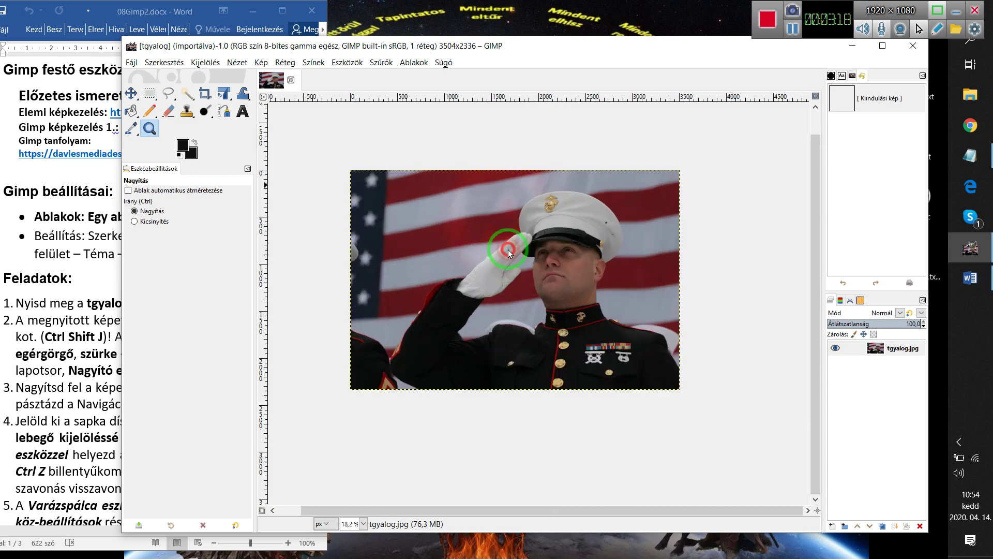
pyautogui.keyDown('ctrl'); pyautogui.click(508, 249); pyautogui.keyUp('ctrl')
pyautogui.keyDown('ctrl'); pyautogui.click(507, 249); pyautogui.keyUp('ctrl')
pyautogui.doubleClick(508, 251)
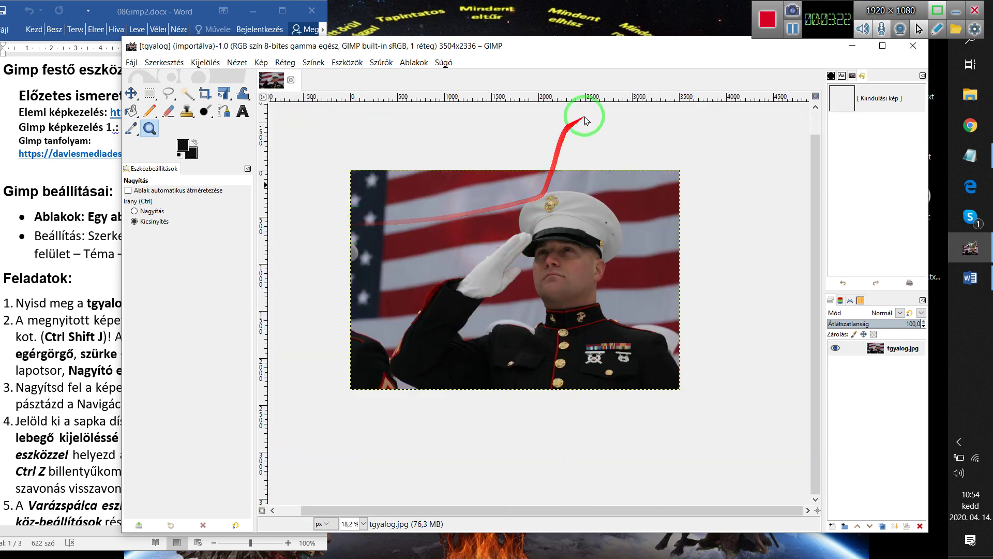
# Read further down the Word task sheet, then return to the image window.
pyautogui.click(62, 326)
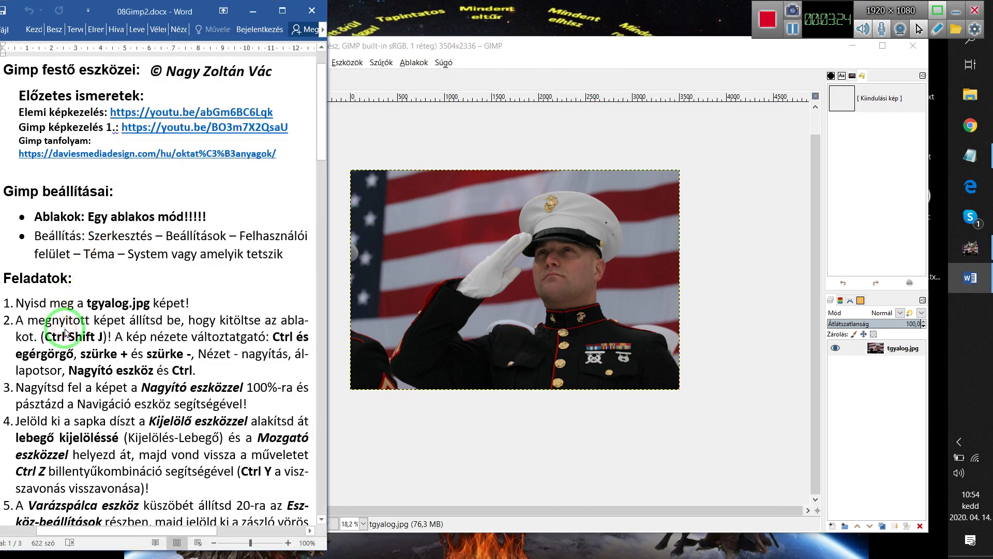
pyautogui.scroll(-1, 170, 342)
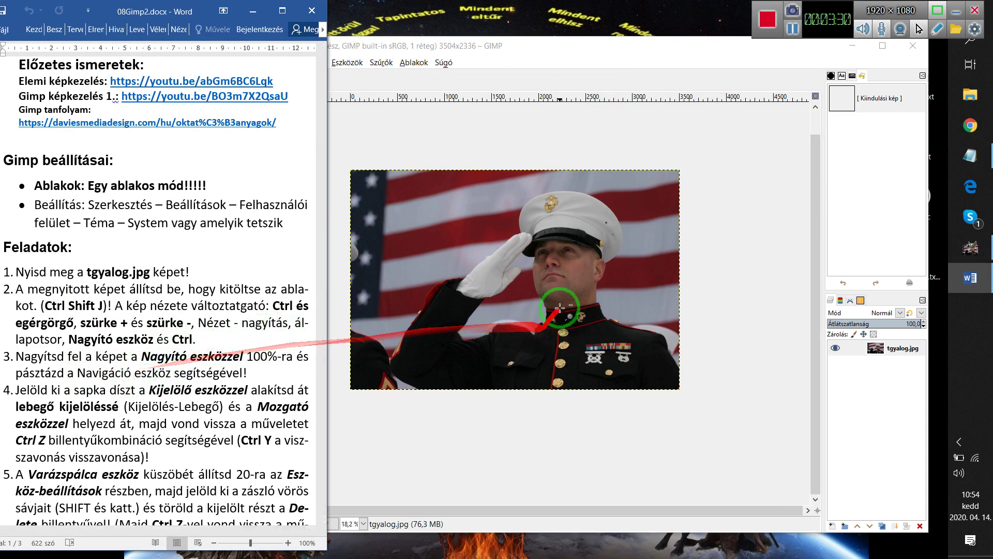
pyautogui.click(560, 45)
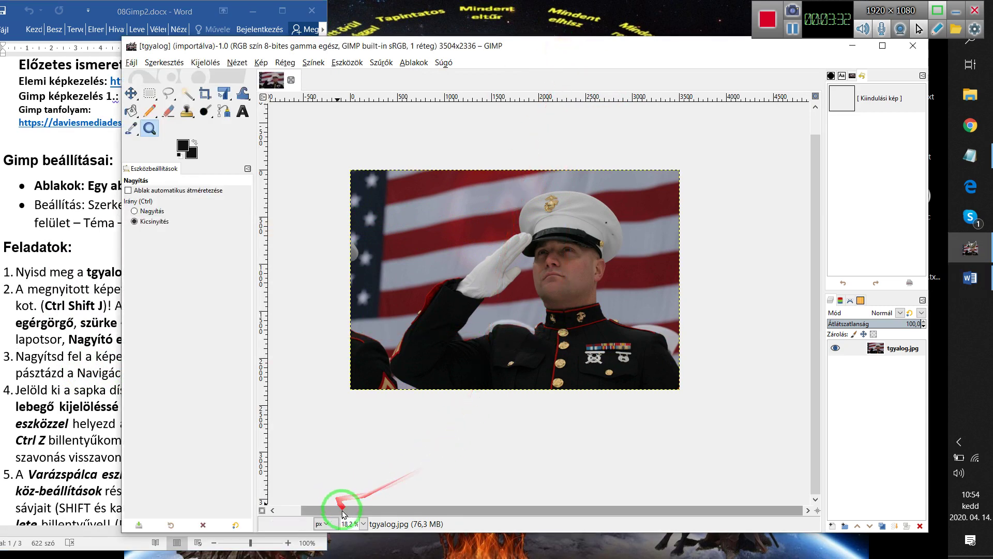
# View at 100%, pan across the collar and medals, then fit the whole photo at 29.9%.
pyautogui.click(363, 524)
pyautogui.click(355, 421)
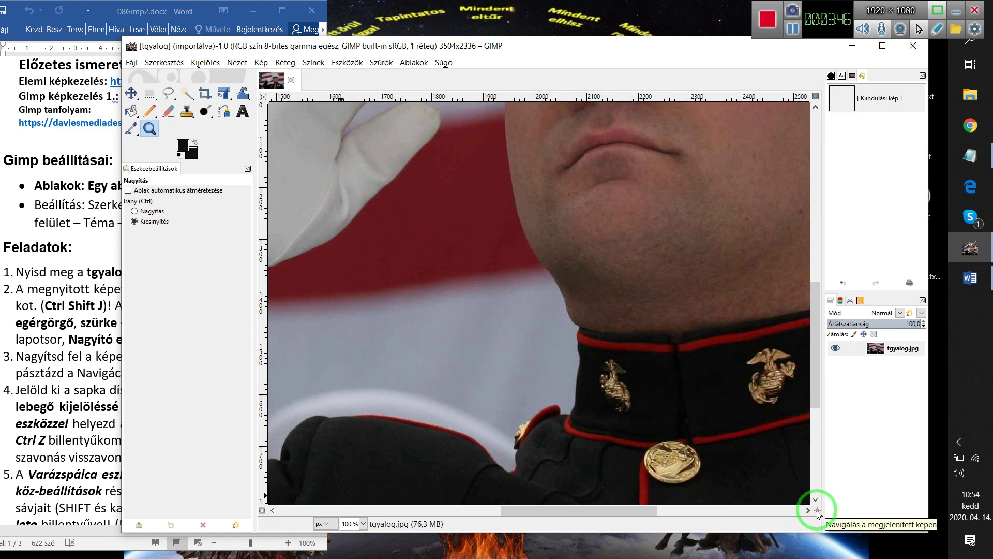
pyautogui.moveTo(817, 512); pyautogui.dragTo(817, 509)
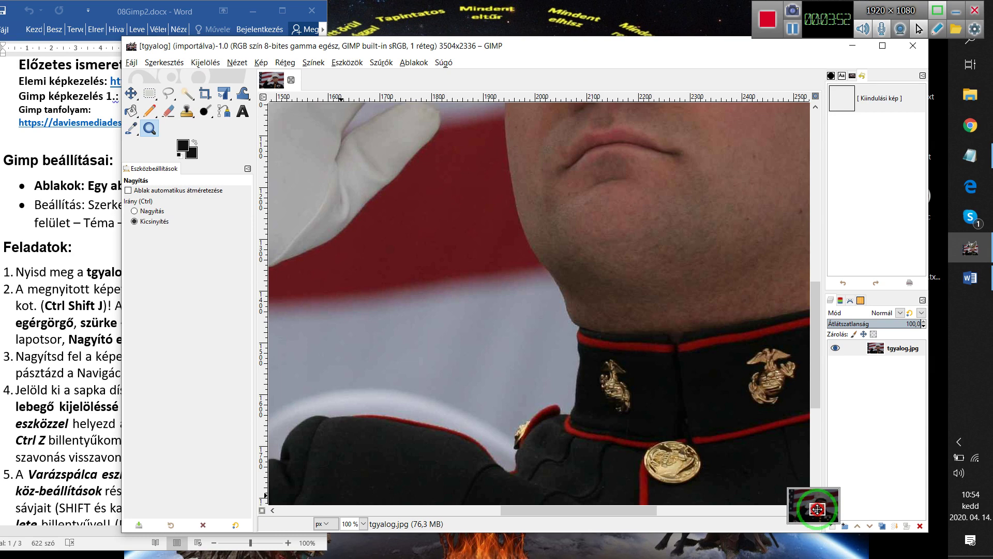
pyautogui.moveTo(817, 508)
pyautogui.mouseDown()
pyautogui.moveTo(817, 496)
pyautogui.moveTo(820, 519)
pyautogui.moveTo(818, 491)
pyautogui.moveTo(822, 511)
pyautogui.moveTo(800, 496)
pyautogui.moveTo(826, 519)
pyautogui.mouseUp()
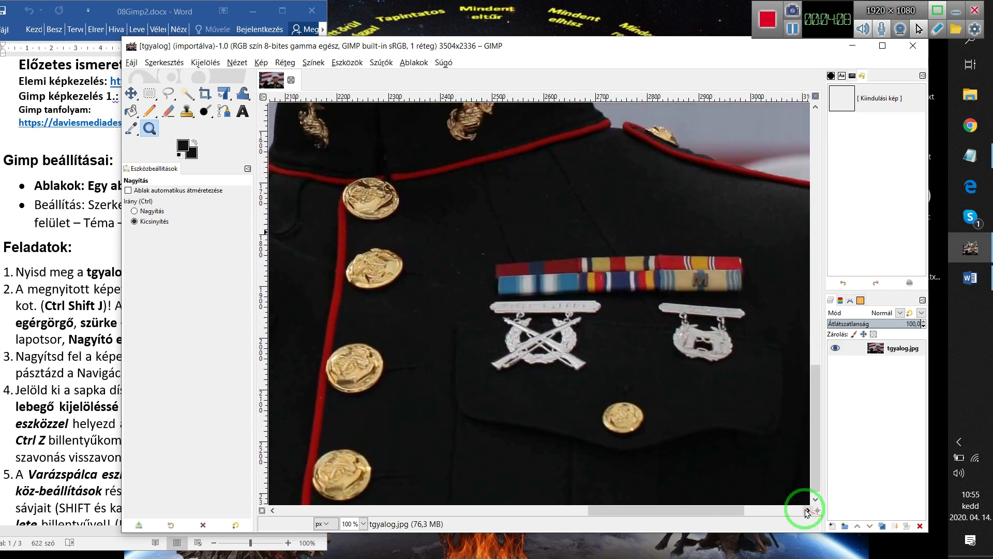
pyautogui.hotkey('ctrl', 'shift', 'j')
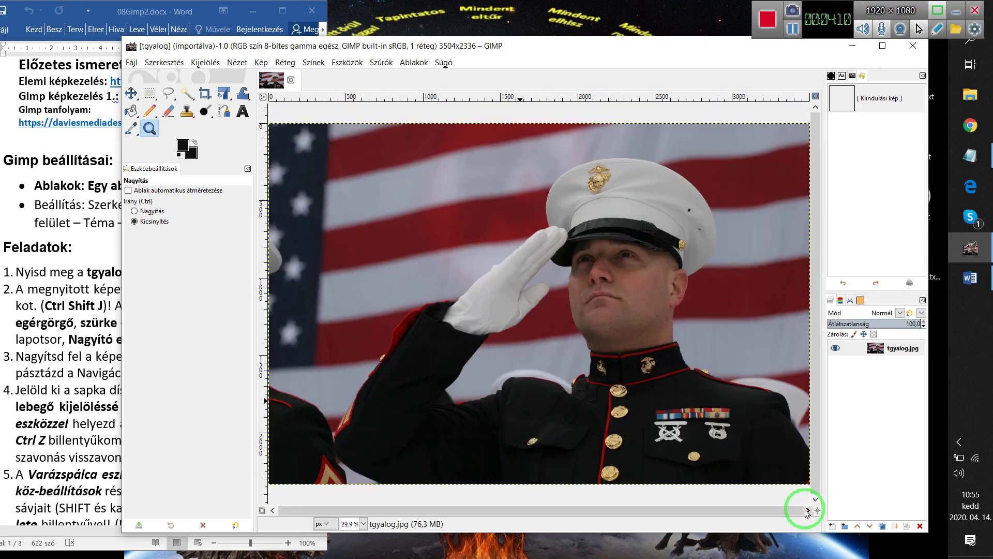
# Scroll the Word sheet down to task 4 and return to GIMP.
pyautogui.click(62, 365)
pyautogui.scroll(-3, 113, 384)
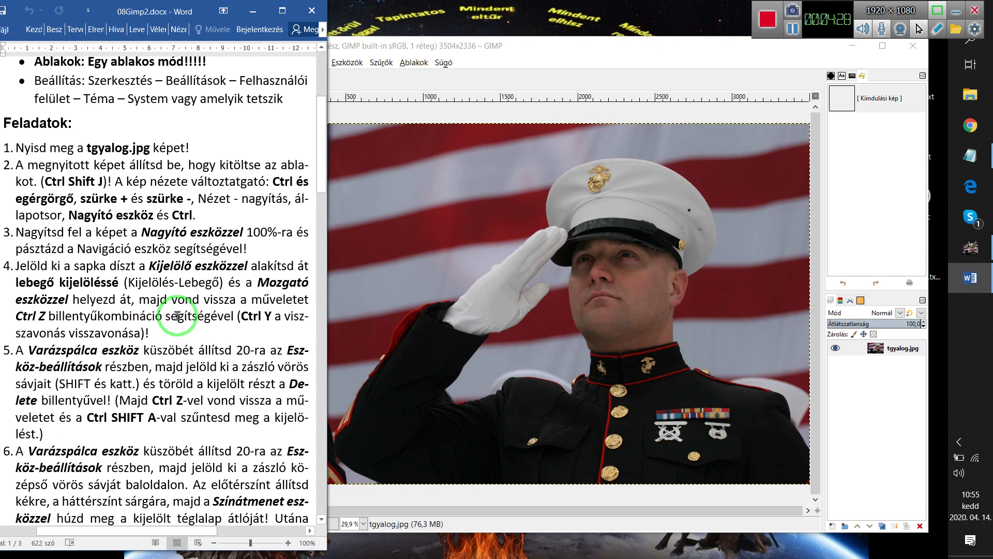
pyautogui.click(570, 46)
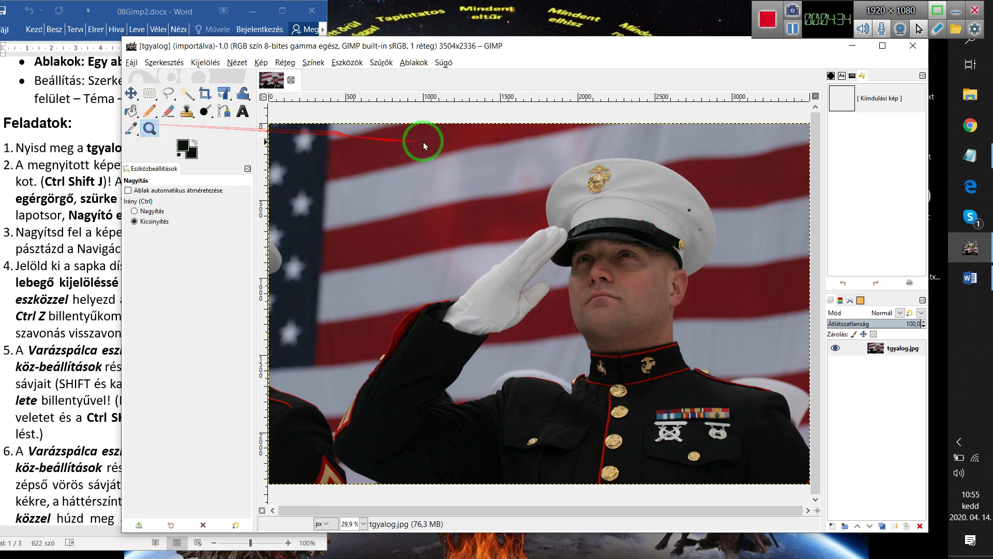
# Zoom in to 50% on the soldier's face and scroll up to frame the white cap.
pyautogui.moveTo(425, 139)
pyautogui.mouseDown()
pyautogui.moveTo(714, 347)
pyautogui.moveTo(726, 370)
pyautogui.mouseUp()
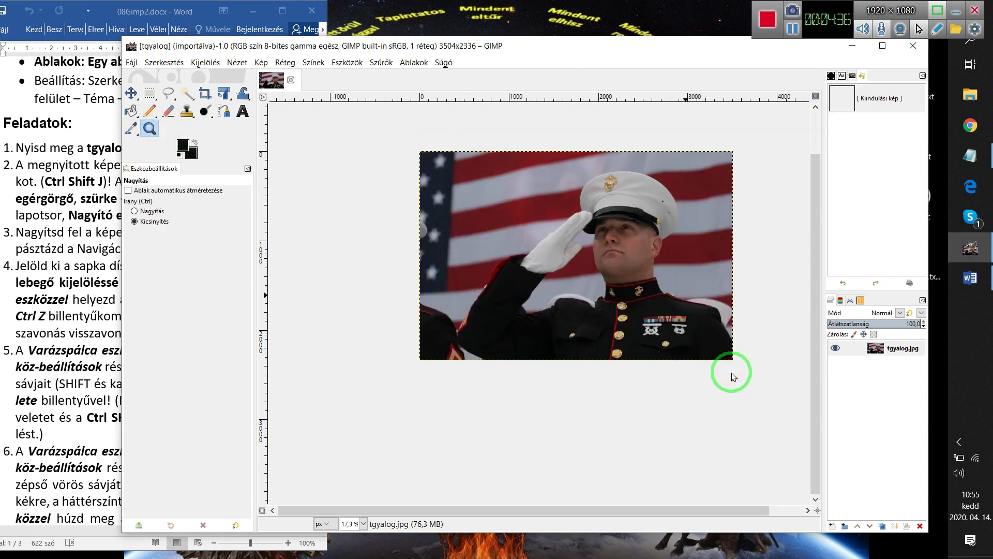
pyautogui.keyDown('ctrl'); pyautogui.click(635, 255); pyautogui.keyUp('ctrl')
pyautogui.click(632, 254)
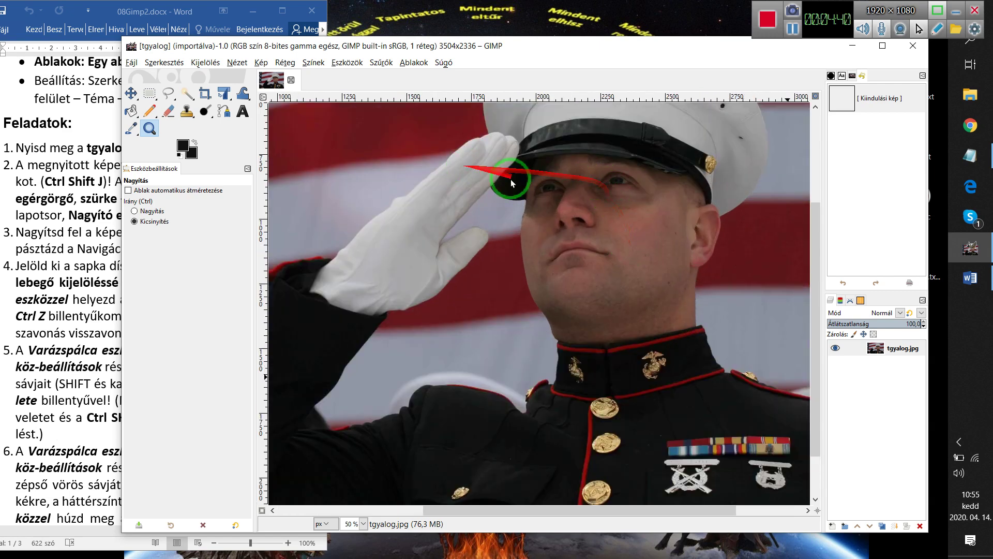
pyautogui.moveTo(812, 316); pyautogui.dragTo(808, 230)
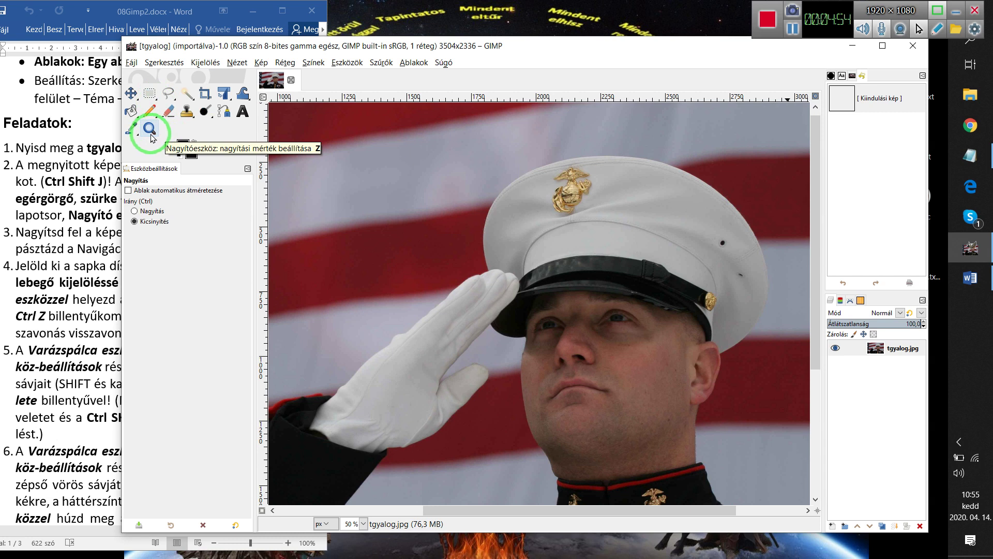
# Draw a 192×272 px rectangle selection at 2048,216 around the gold cap badge.
pyautogui.click(153, 98)
pyautogui.moveTo(154, 99)
pyautogui.mouseDown()
pyautogui.moveTo(171, 140)
pyautogui.moveTo(210, 143)
pyautogui.moveTo(191, 149)
pyautogui.moveTo(152, 117)
pyautogui.mouseUp()
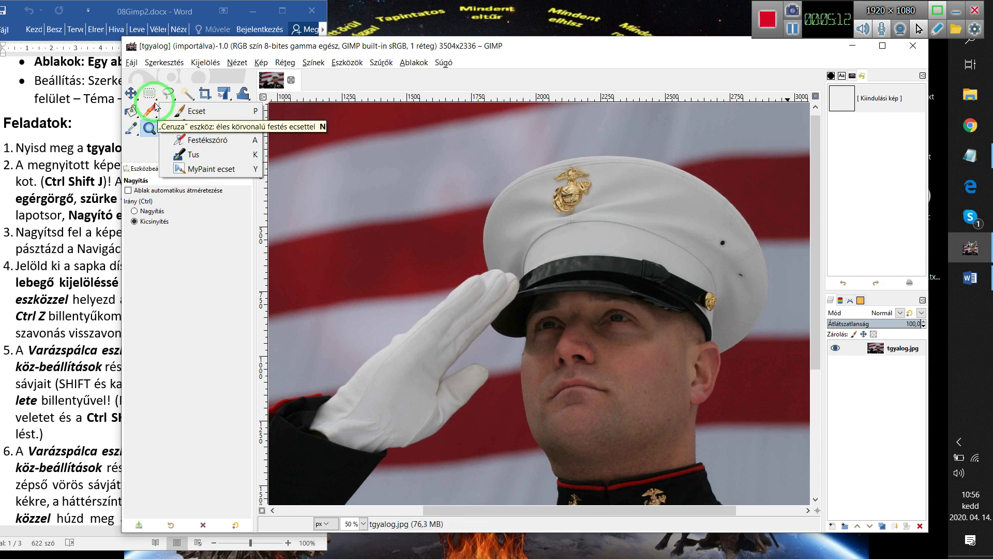
pyautogui.moveTo(154, 106); pyautogui.dragTo(181, 94)
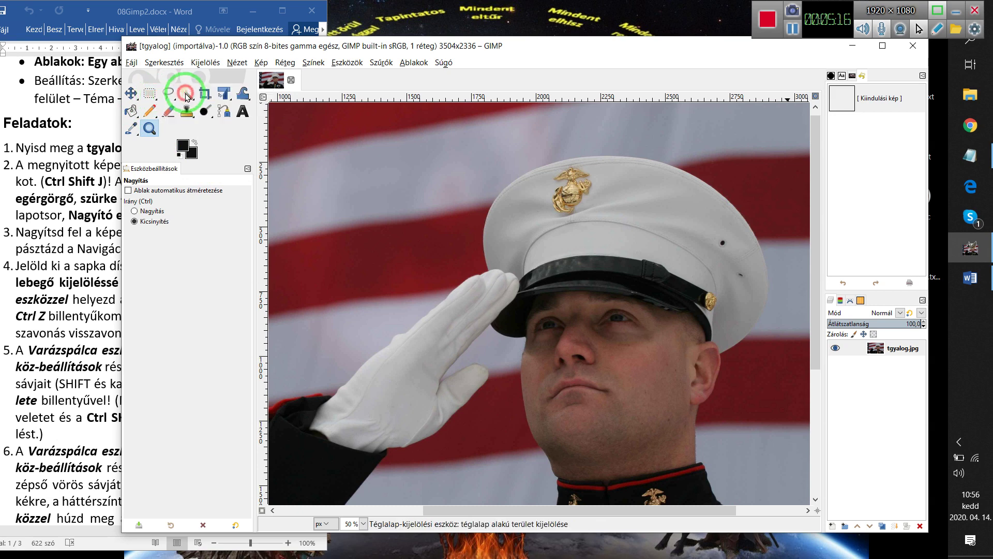
pyautogui.moveTo(548, 153); pyautogui.dragTo(597, 226)
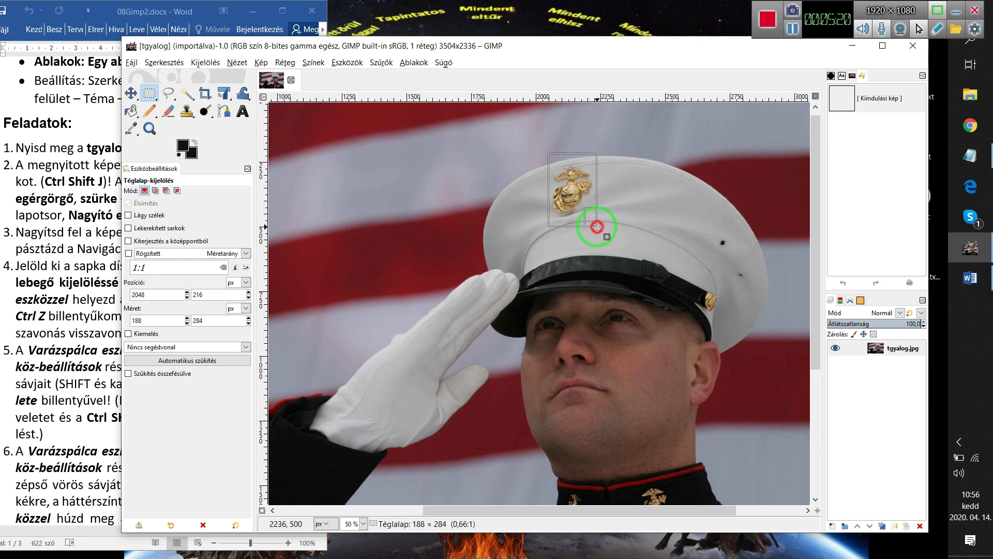
pyautogui.moveTo(597, 226); pyautogui.dragTo(598, 223)
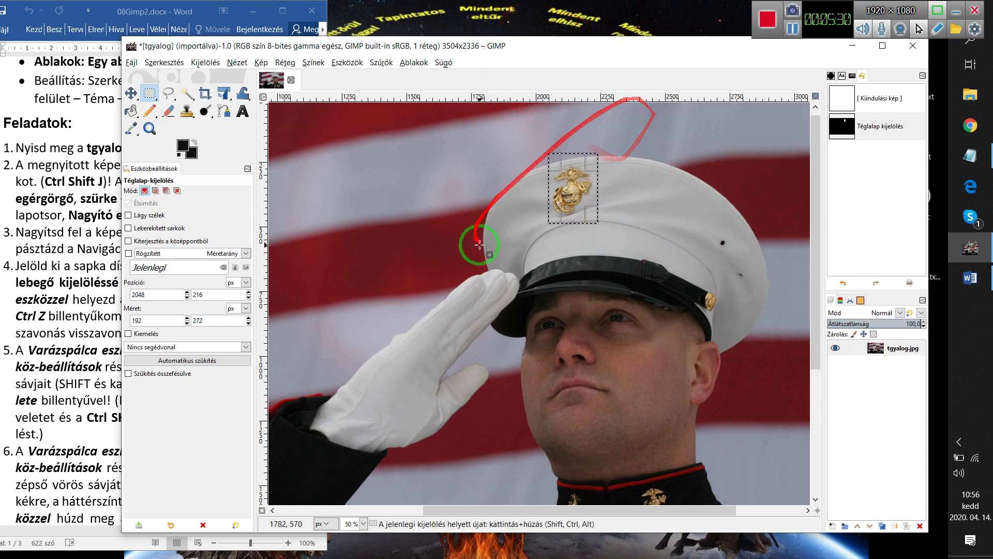
pyautogui.moveTo(572, 188)
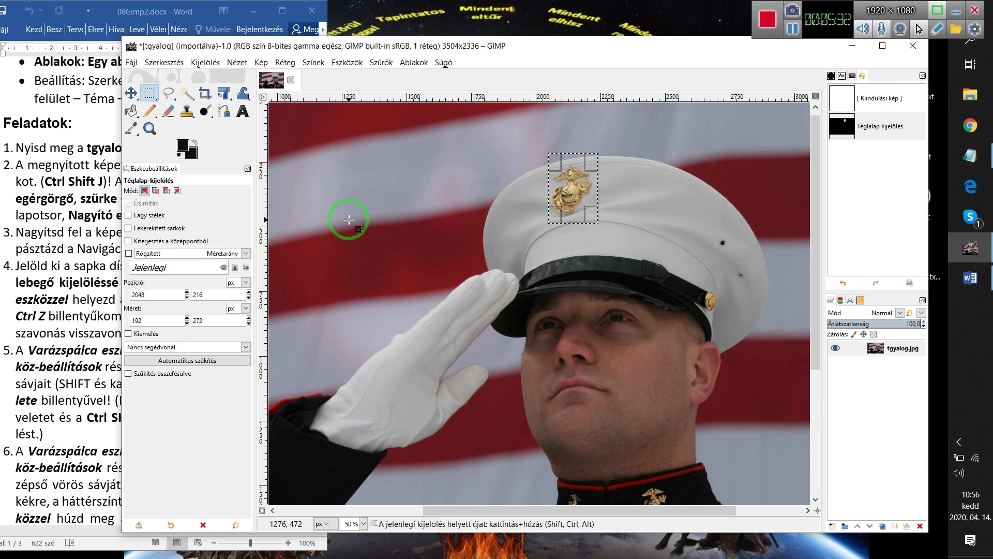
pyautogui.click(207, 62)
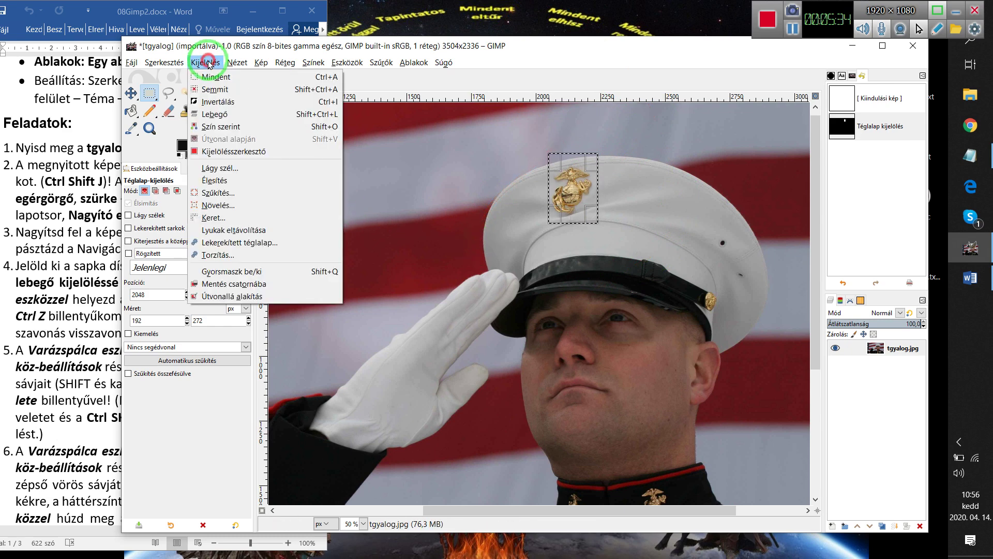
# Float the cap badge, move it toward the flag, undo the move, and anchor it back.
pyautogui.click(222, 115)
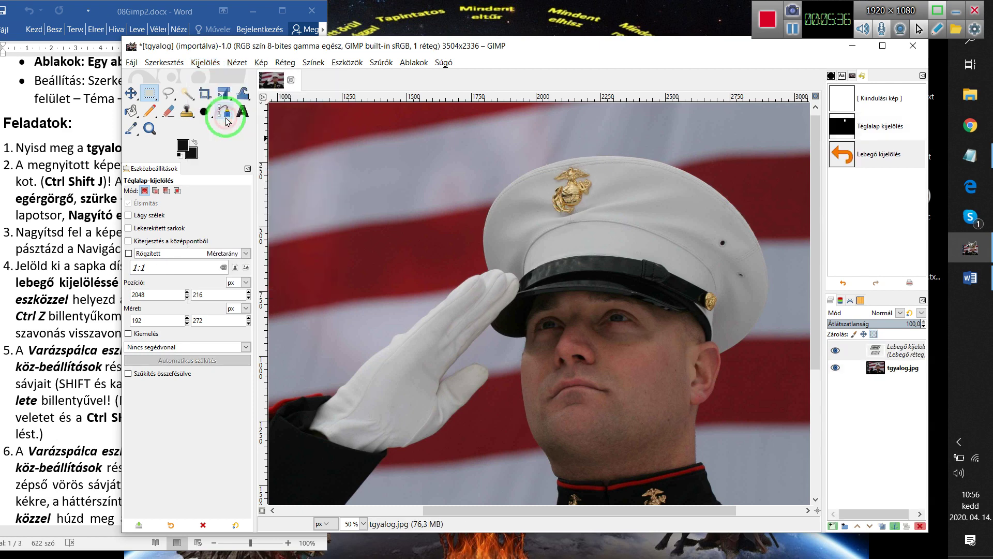
pyautogui.click(131, 93)
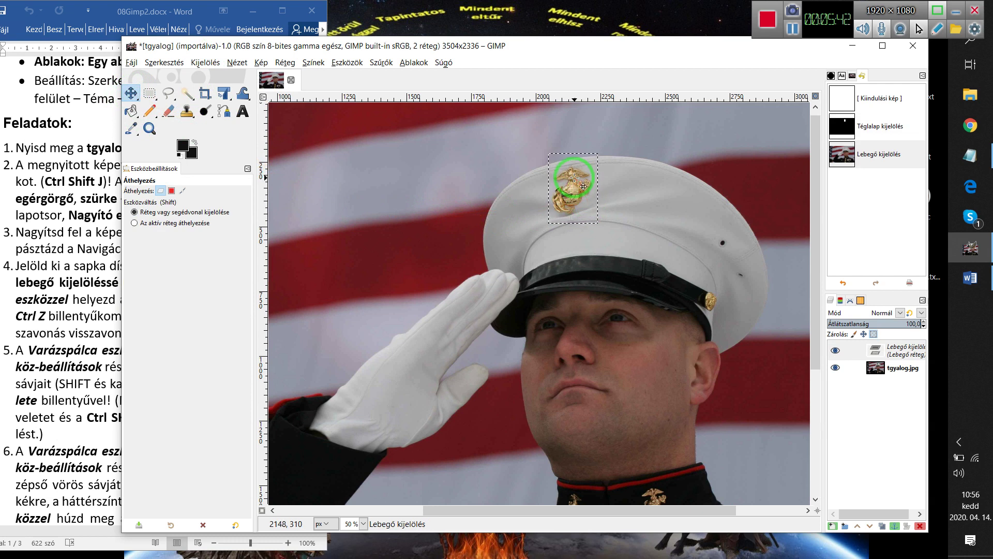
pyautogui.moveTo(574, 178); pyautogui.dragTo(358, 301)
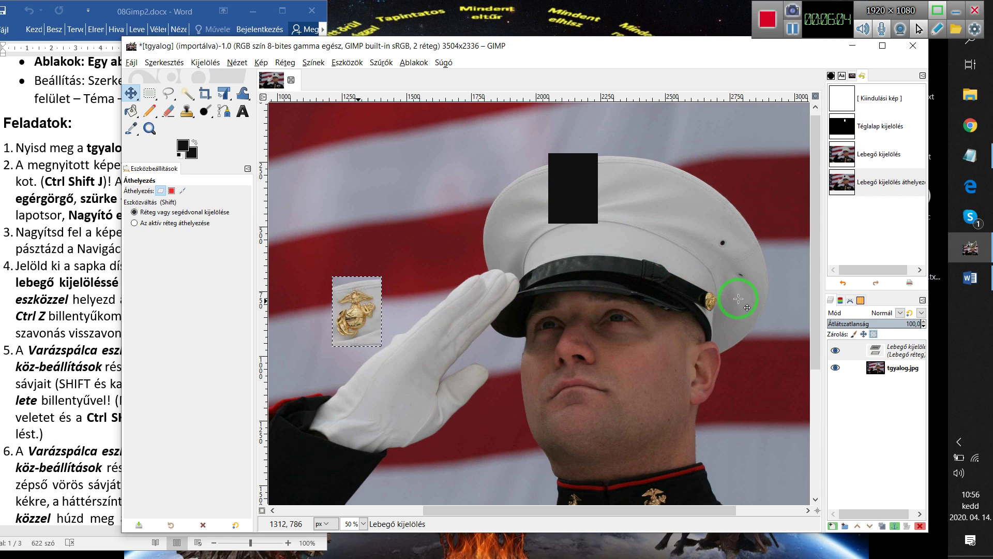
pyautogui.hotkey('ctrl', 'z')
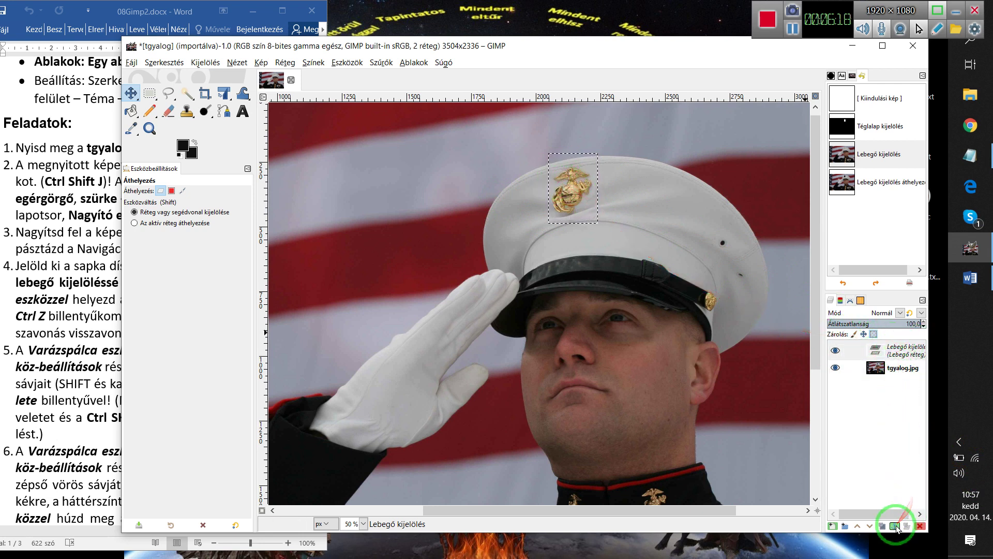
pyautogui.click(896, 527)
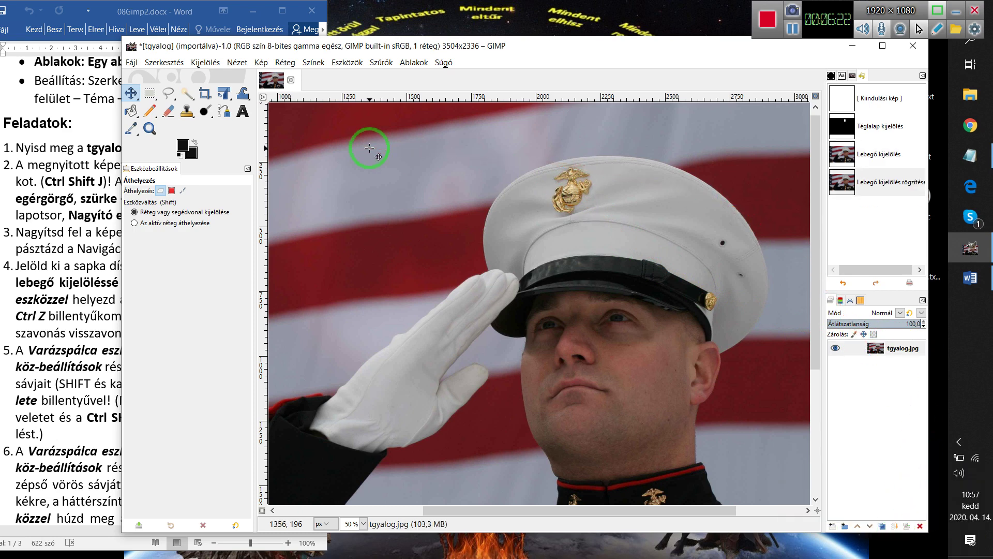
# Bring the Word task sheet forward and scroll down to the Magic Wand and gradient tasks 5–8.
pyautogui.click(81, 226)
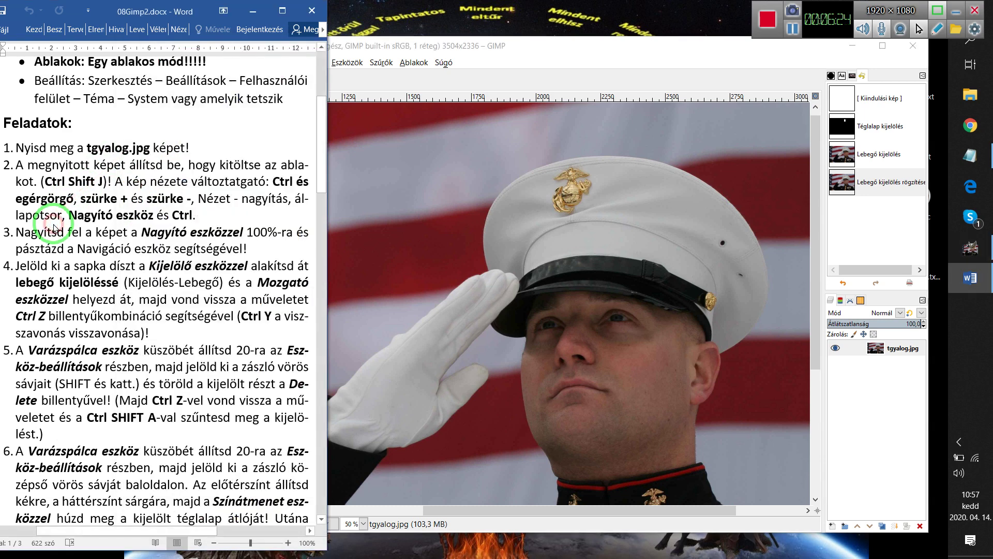
pyautogui.scroll(-3, 147, 289)
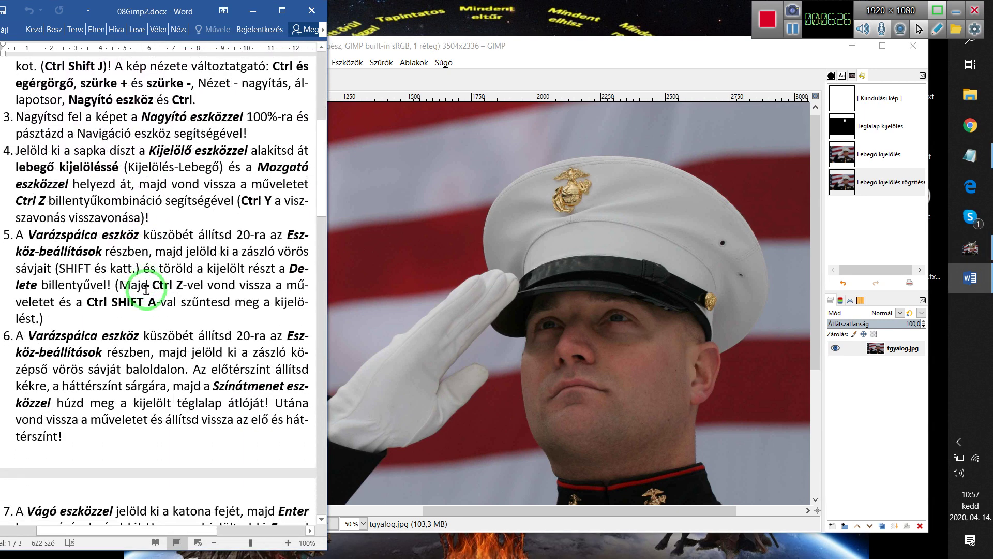
pyautogui.scroll(-3, 146, 290)
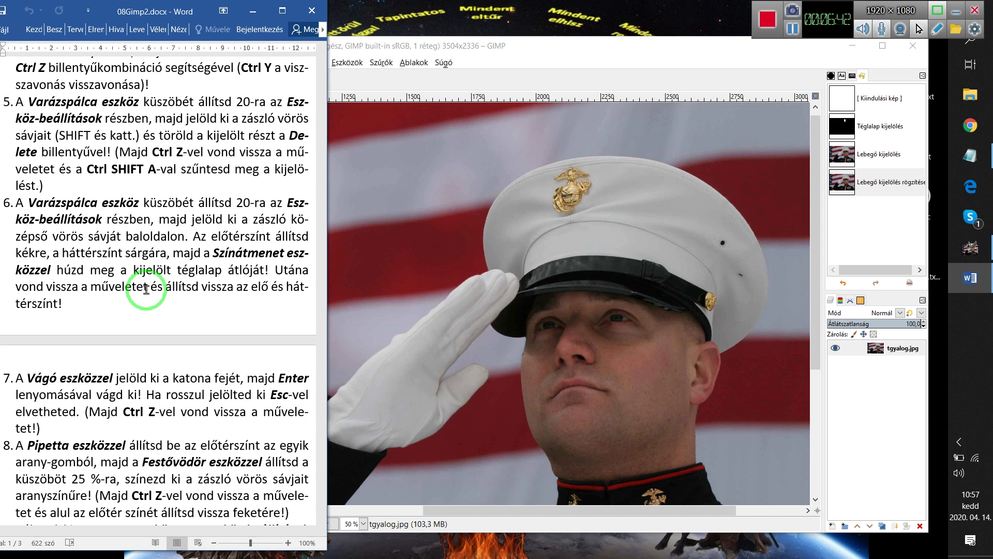
# Back in GIMP, set the background colour to near-white fef9f9.
pyautogui.click(527, 61)
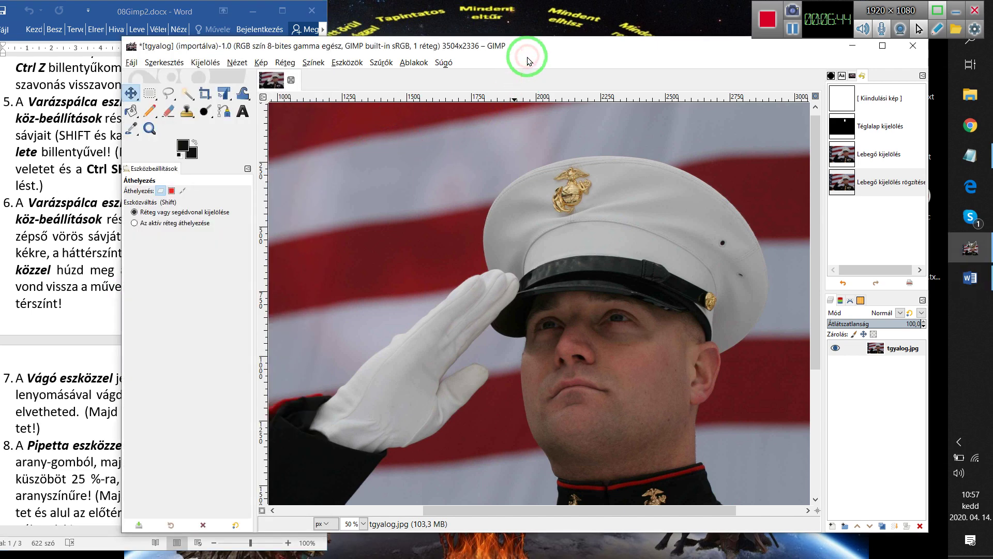
pyautogui.click(192, 150)
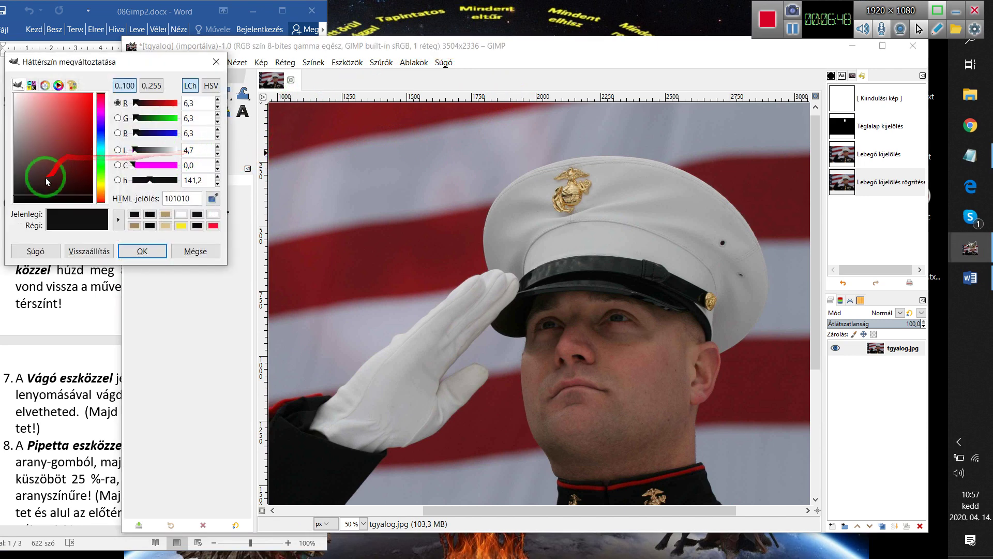
pyautogui.click(15, 95)
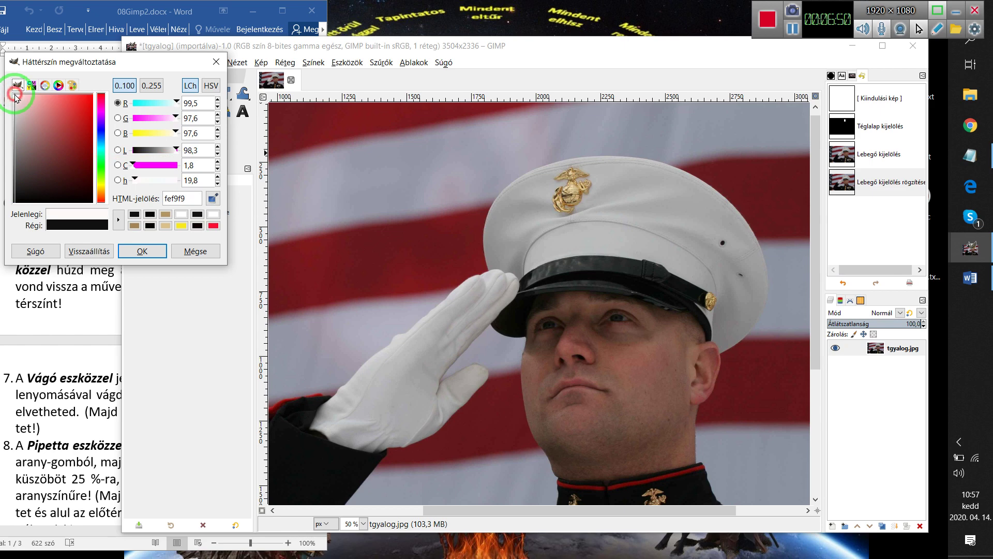
pyautogui.click(139, 252)
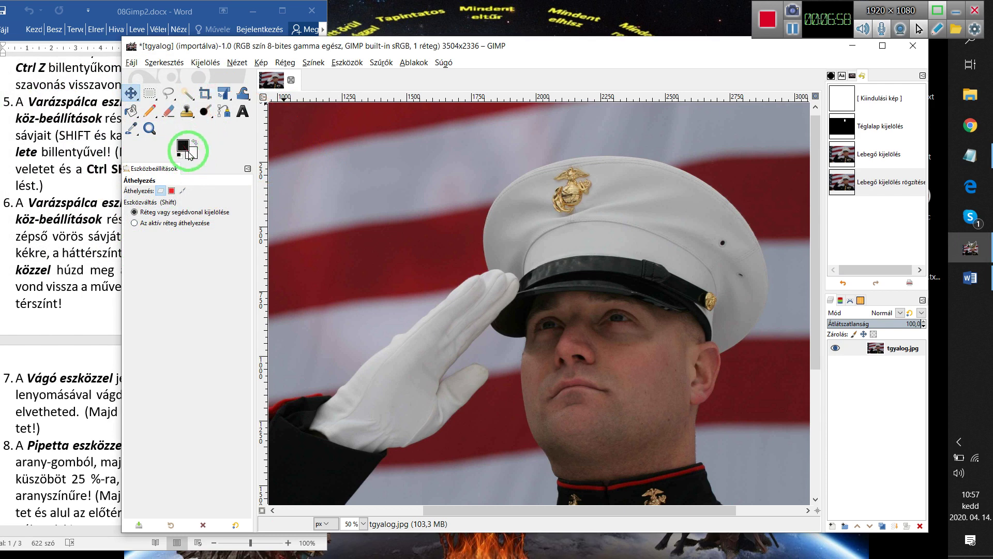
# Fit the whole tgyalog.jpg photo in the window, zooming out to 29.9%.
pyautogui.moveTo(189, 154)
pyautogui.mouseDown()
pyautogui.moveTo(484, 255)
pyautogui.moveTo(537, 253)
pyautogui.mouseUp()
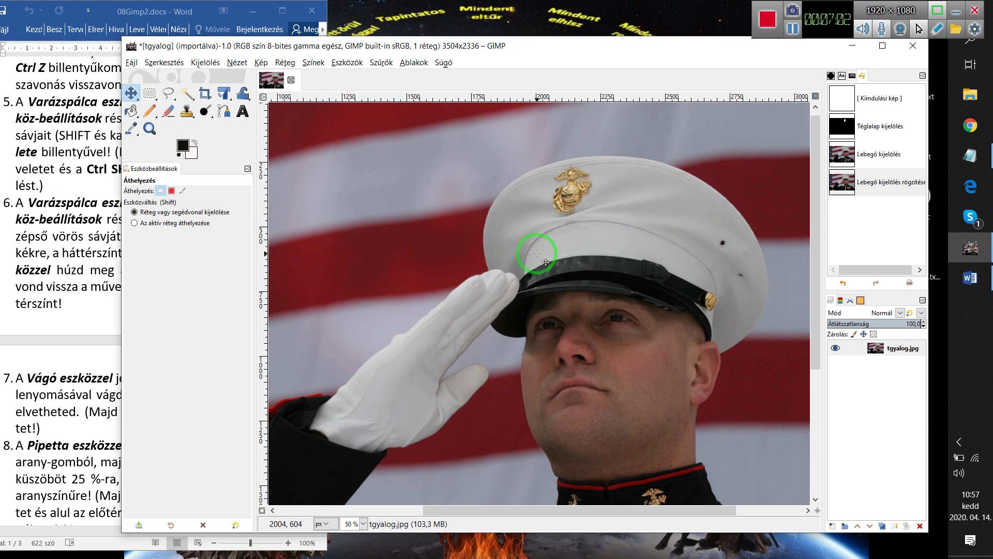
pyautogui.hotkey('shift', 'ctrl', 'j')
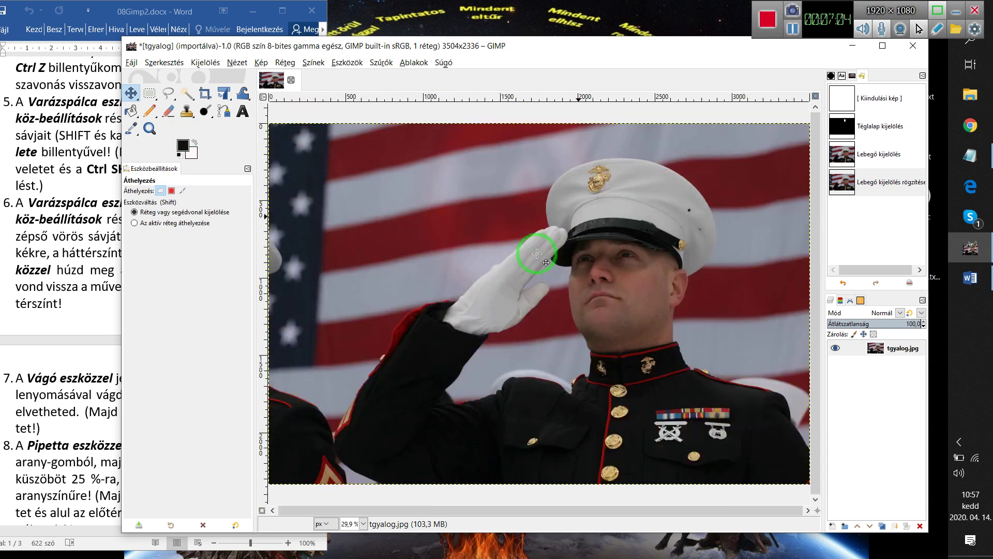
pyautogui.moveTo(537, 251); pyautogui.dragTo(464, 208)
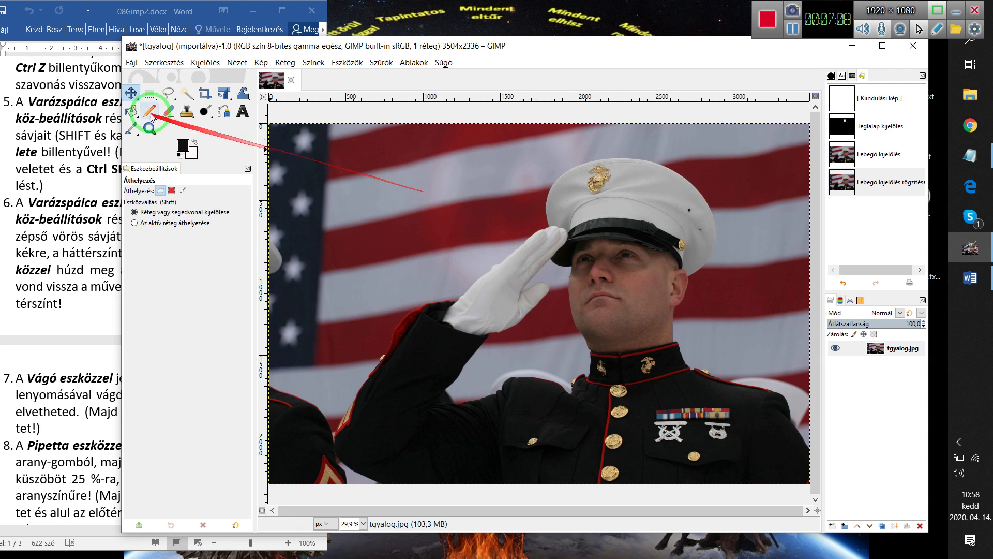
# Fuzzy-select the flag's red stripes: middle, top, lower-left, beside the face and top-right.
pyautogui.click(187, 94)
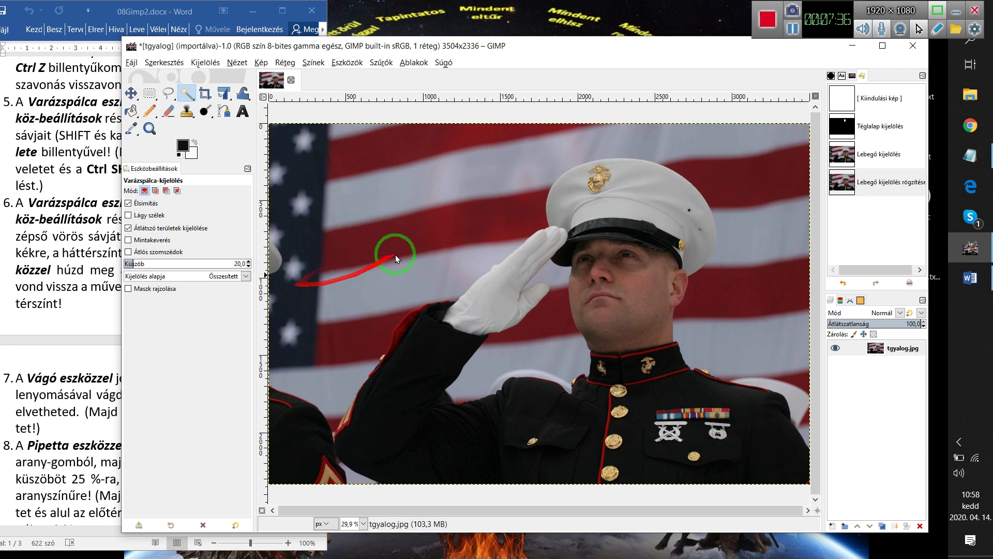
pyautogui.click(403, 229)
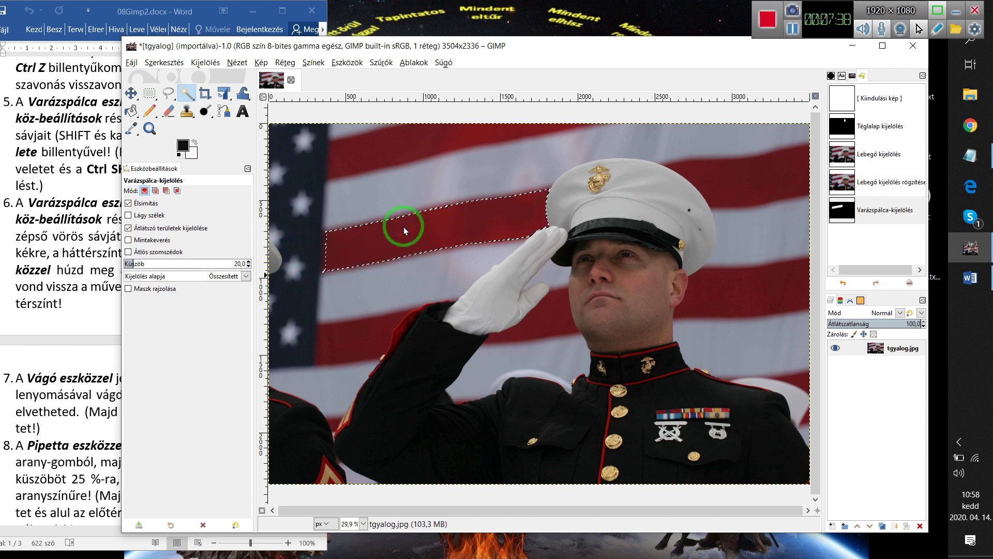
pyautogui.click(387, 141)
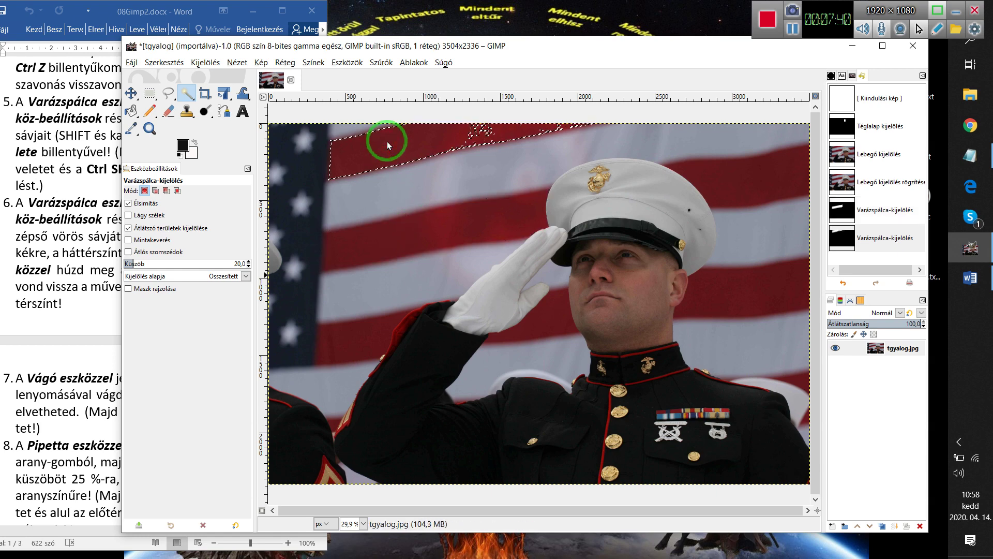
pyautogui.click(384, 235)
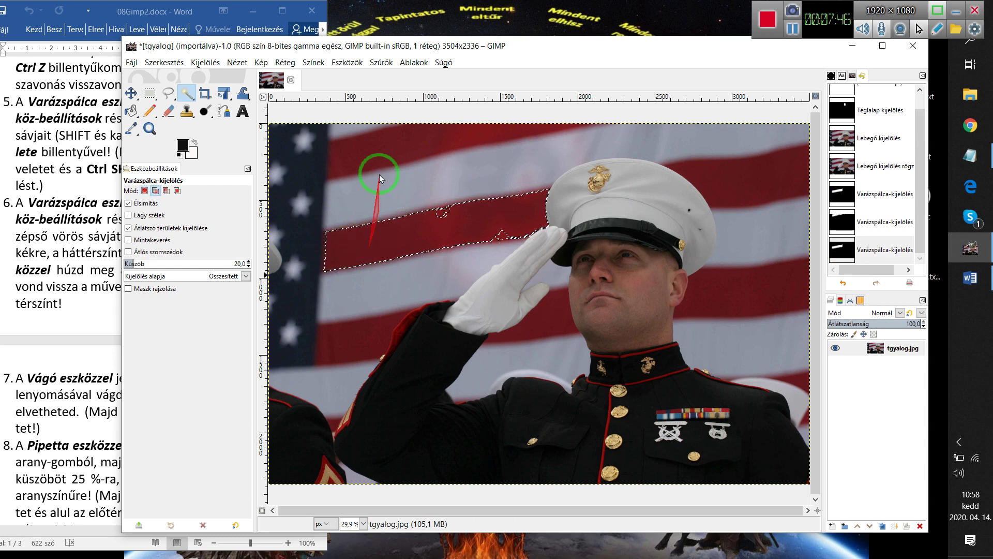
pyautogui.keyDown('shift'); pyautogui.click(377, 149); pyautogui.keyUp('shift')
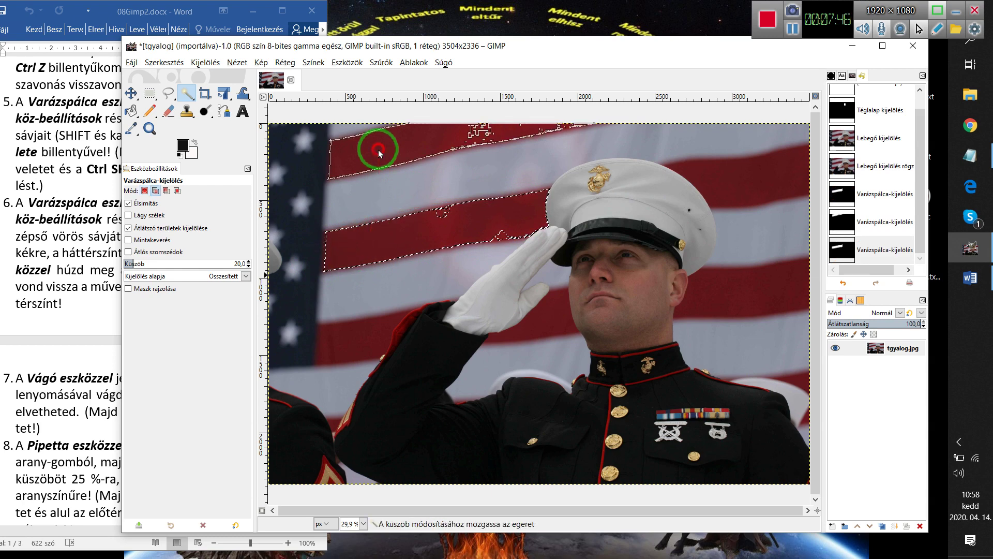
pyautogui.keyDown('shift'); pyautogui.click(357, 334); pyautogui.keyUp('shift')
pyautogui.keyDown('shift'); pyautogui.click(554, 319); pyautogui.keyUp('shift')
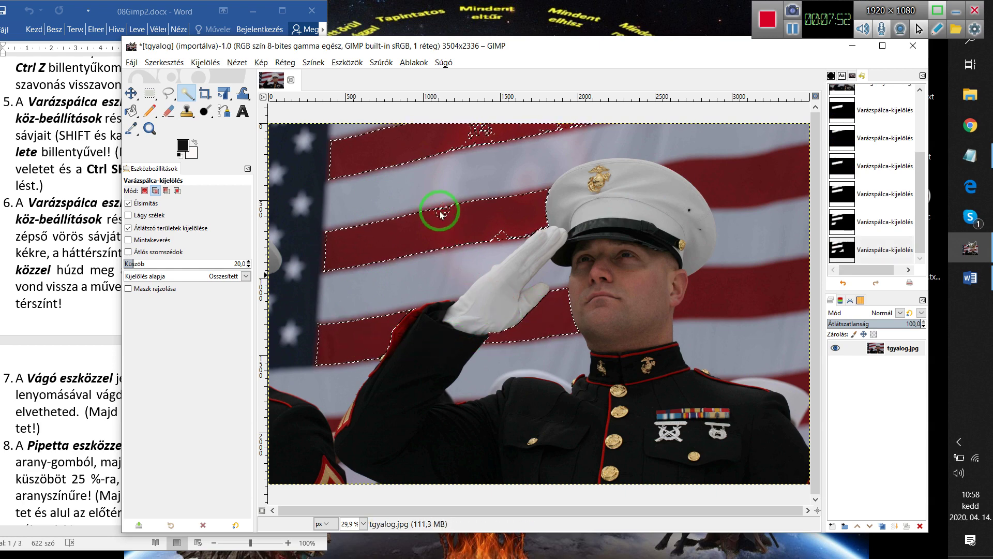
pyautogui.keyDown('shift'); pyautogui.click(502, 234); pyautogui.keyUp('shift')
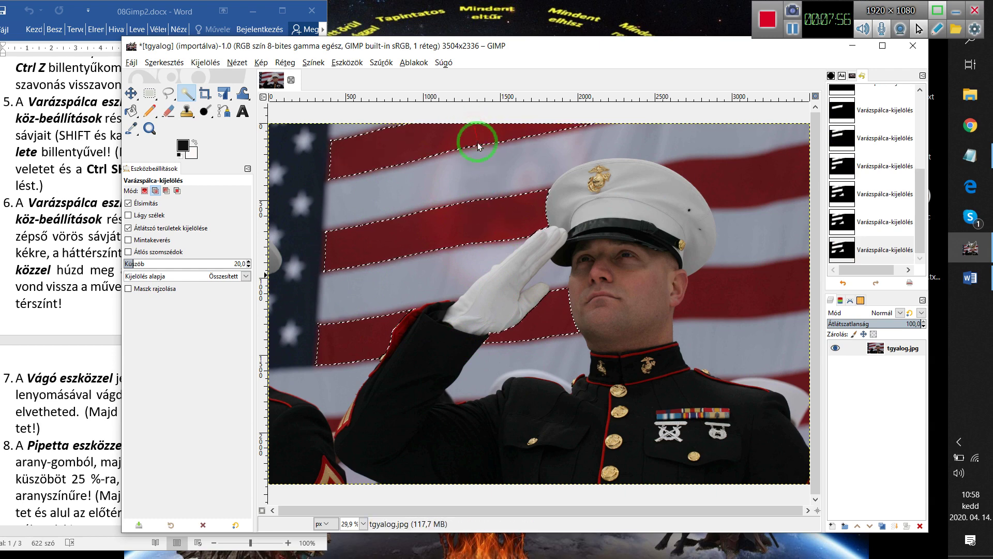
pyautogui.moveTo(653, 226)
pyautogui.mouseDown()
pyautogui.moveTo(722, 175)
pyautogui.moveTo(724, 341)
pyautogui.mouseUp()
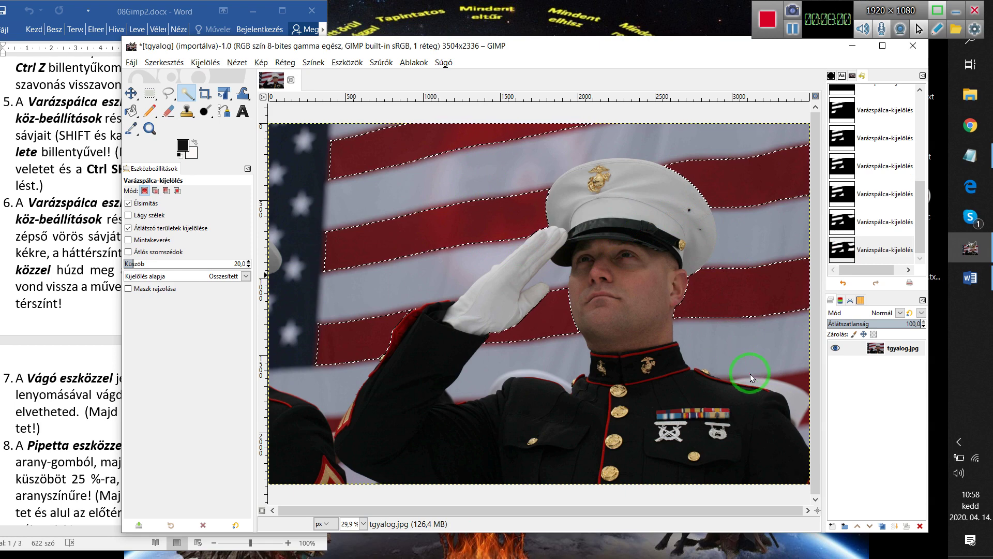
# Clear the stripes to white, undo that, select the whole image, and return to Word.
pyautogui.press('Delete')
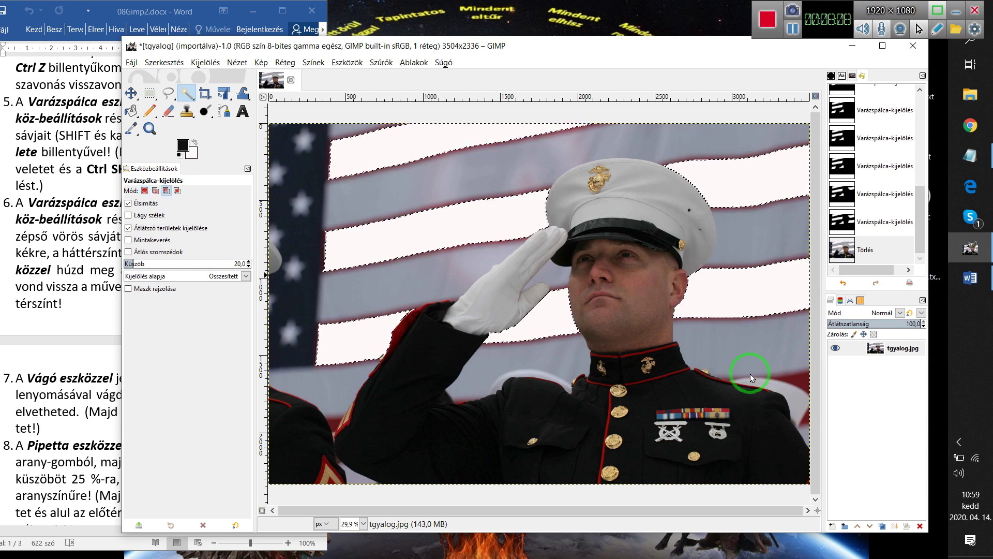
pyautogui.hotkey('ctrl', 'z')
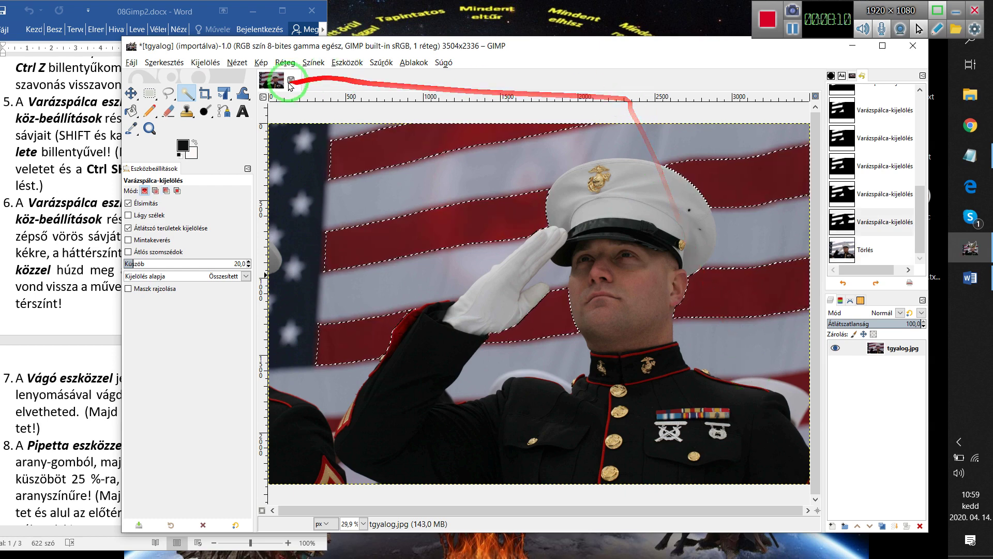
pyautogui.click(201, 63)
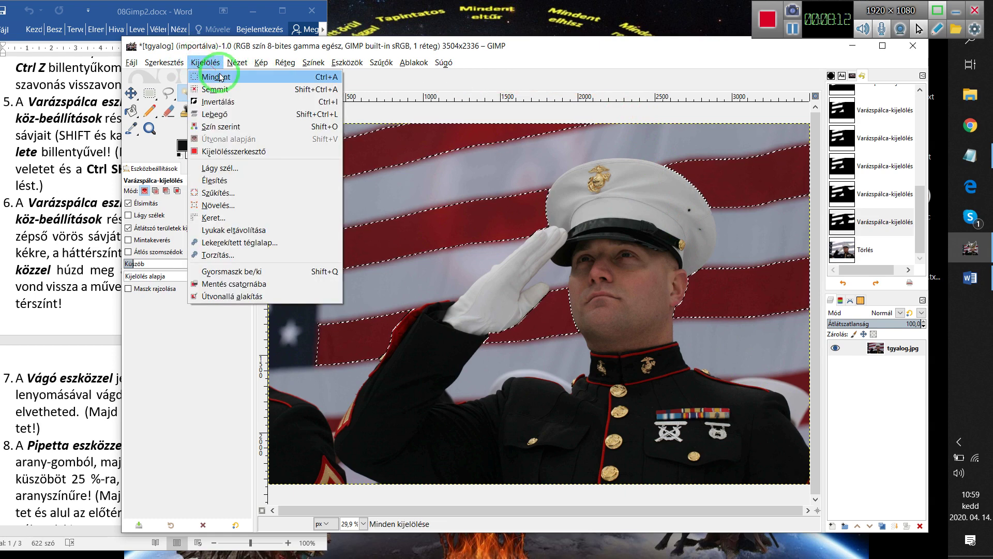
pyautogui.click(295, 77)
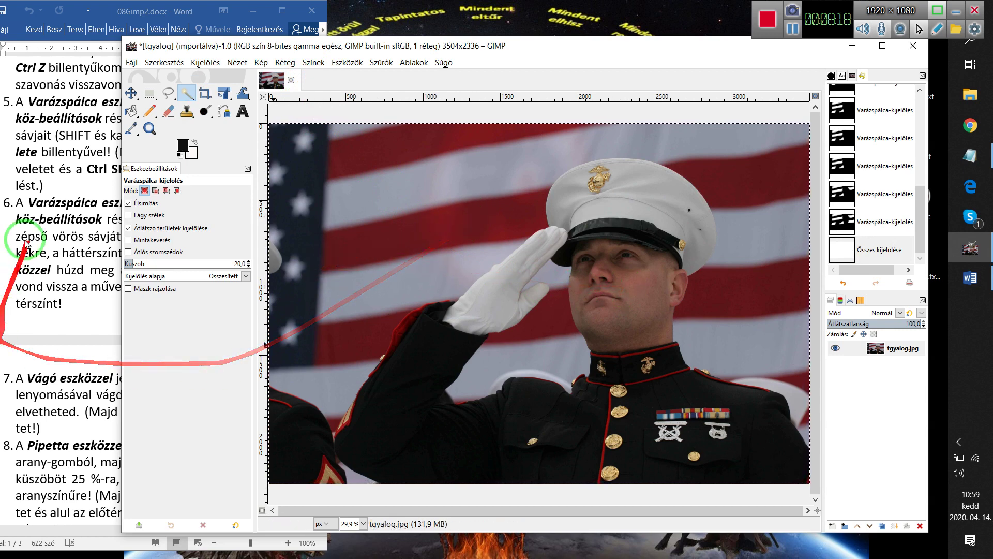
pyautogui.click(54, 191)
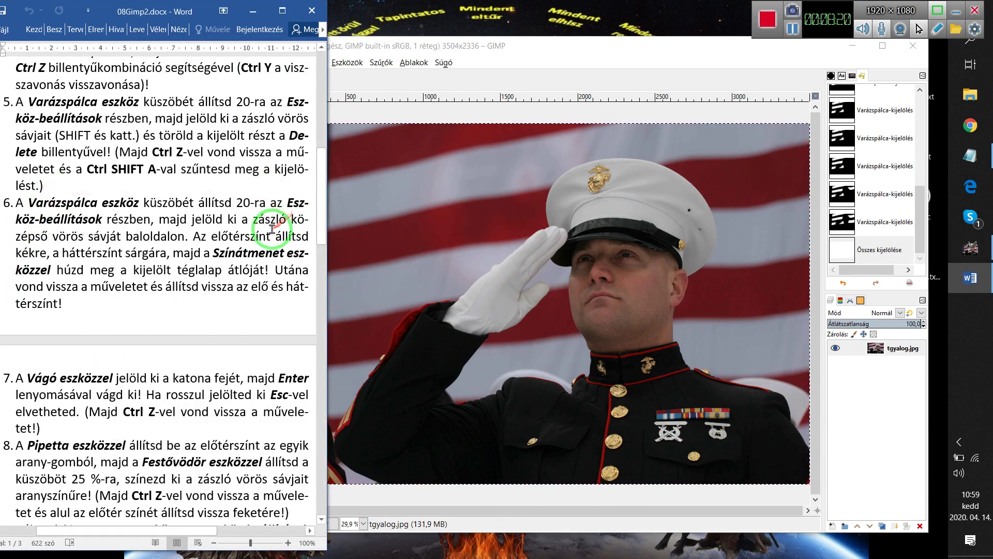
# Scroll through the Word task sheet, then bring the GIMP soldier photo back in front.
pyautogui.scroll(-2, 268, 229)
pyautogui.scroll(2, 270, 229)
pyautogui.scroll(1, 268, 228)
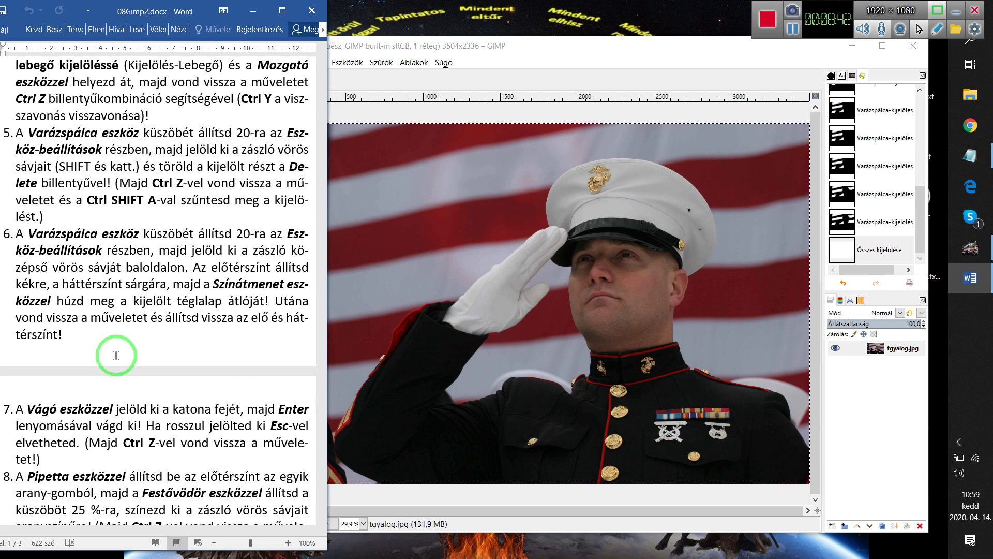
pyautogui.click(558, 47)
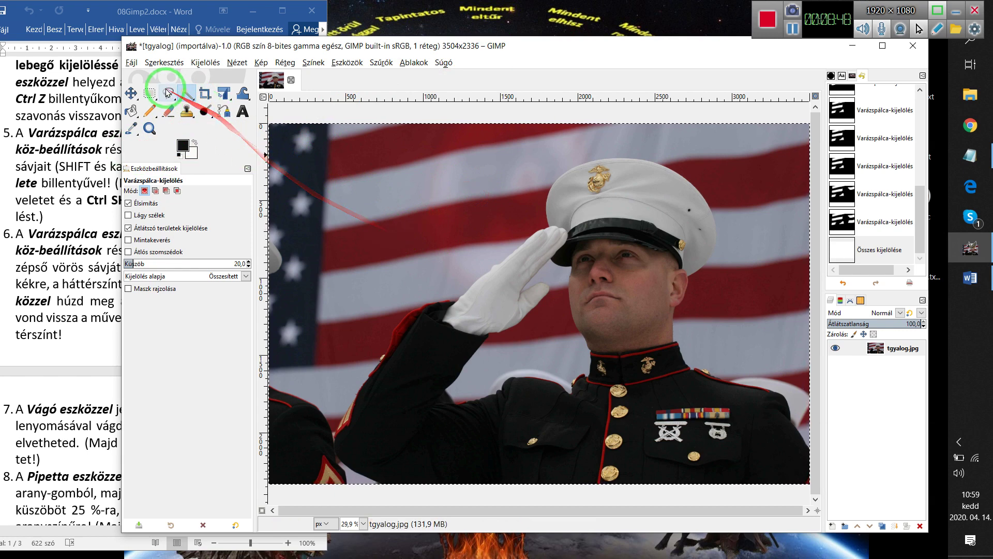
# Magic-wand select the middle red stripe left of the glove, from the flag edge to the cap.
pyautogui.click(411, 233)
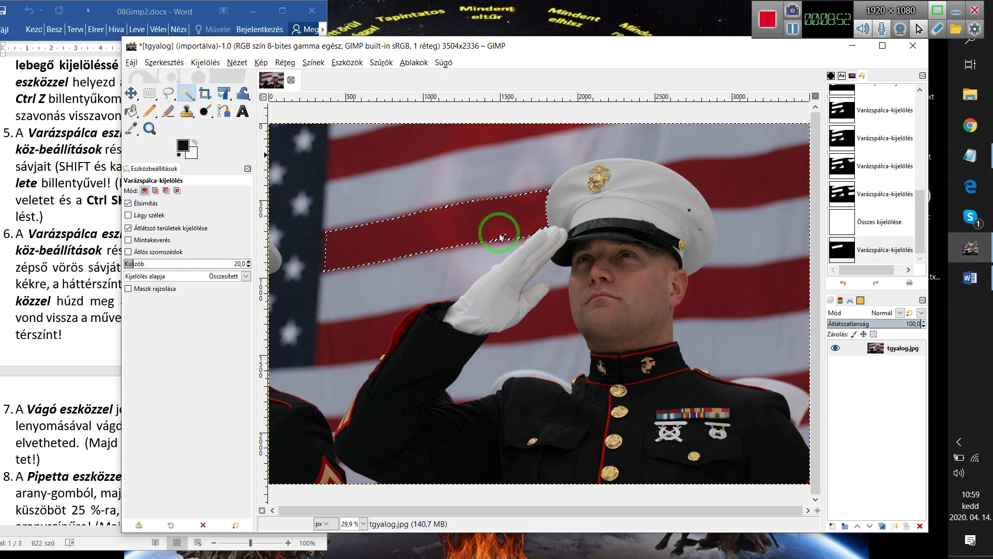
pyautogui.moveTo(501, 234); pyautogui.dragTo(399, 239)
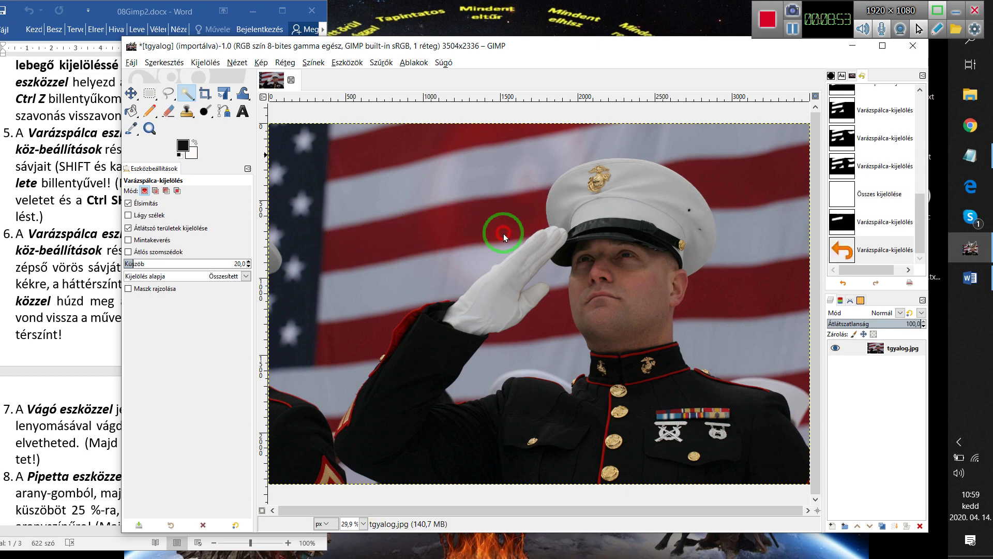
pyautogui.click(397, 238)
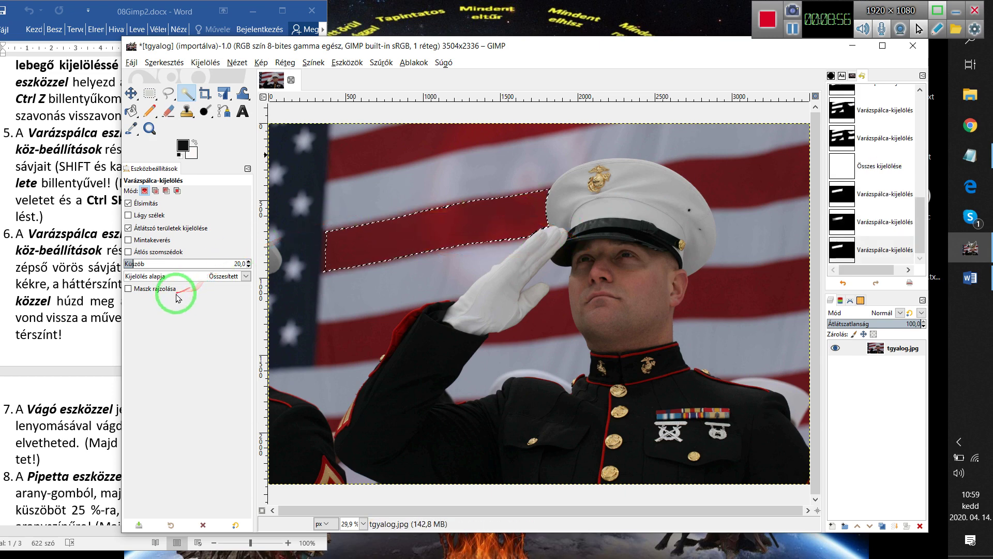
# Switch from Bucket Fill to the Gradient tool.
pyautogui.click(132, 111)
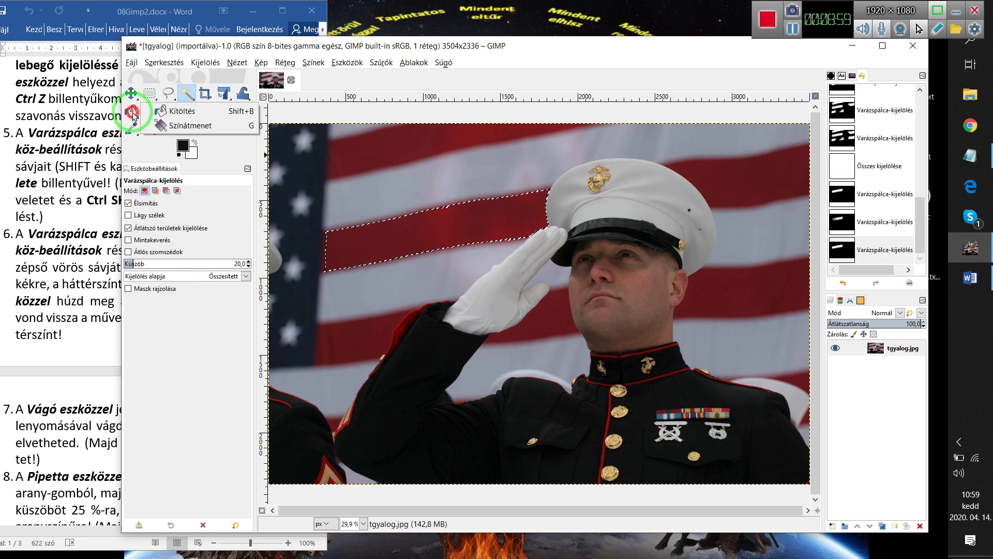
pyautogui.click(163, 126)
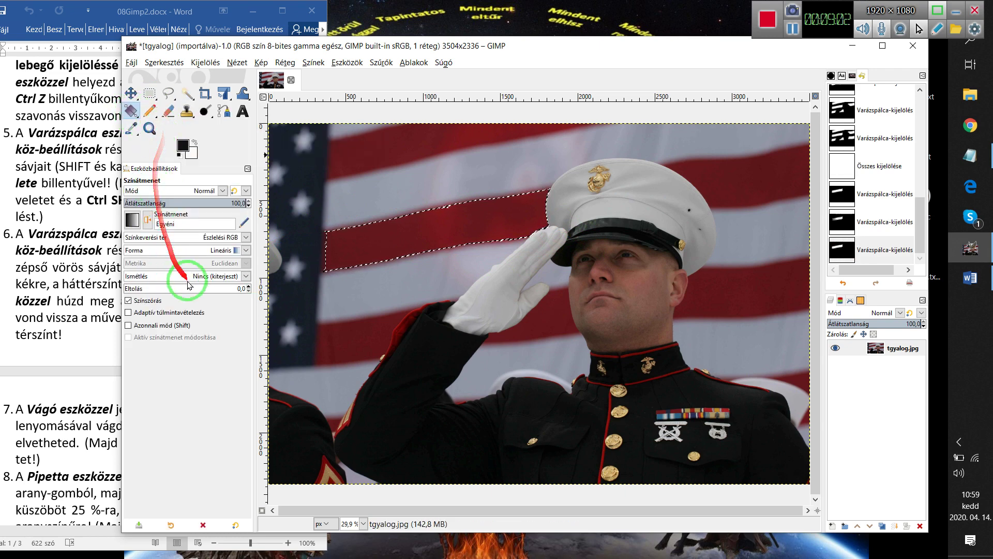
pyautogui.click(130, 219)
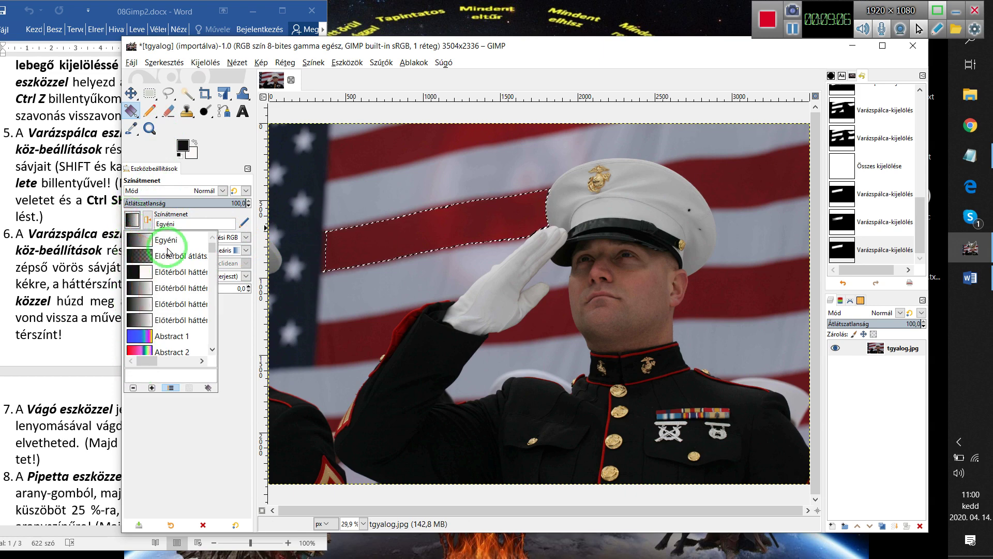
pyautogui.click(229, 151)
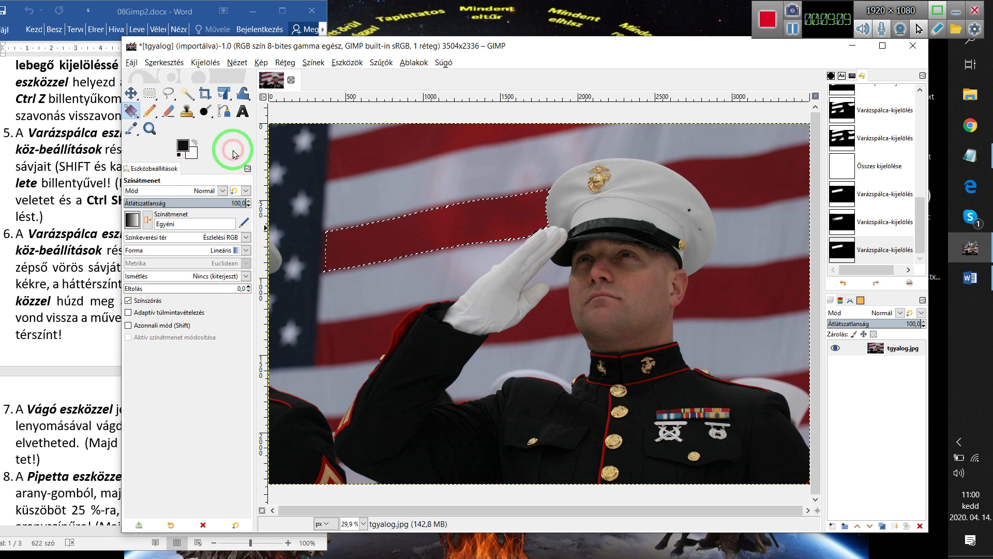
# Set the foreground to strong blue and the background to bright yellow f9f110.
pyautogui.click(181, 145)
pyautogui.click(104, 137)
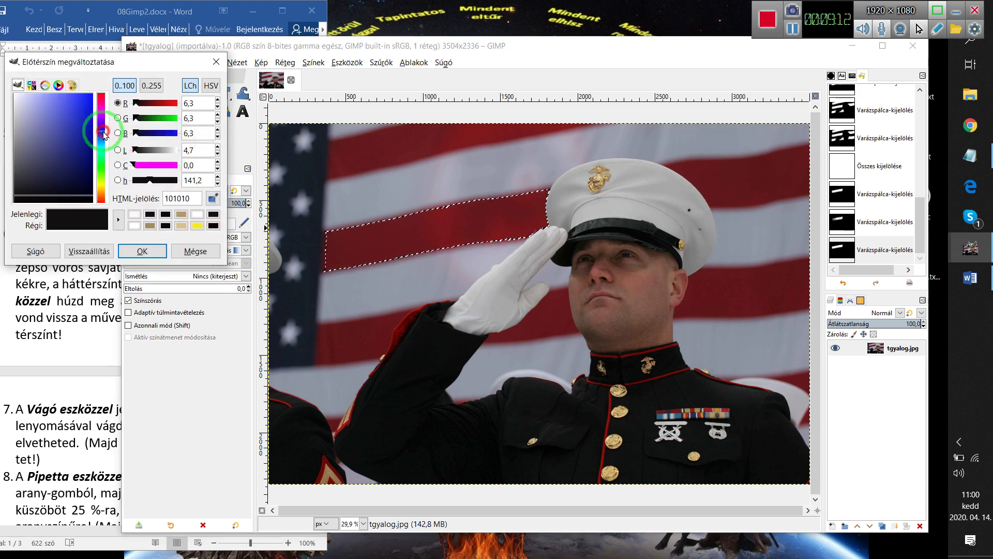
pyautogui.click(90, 100)
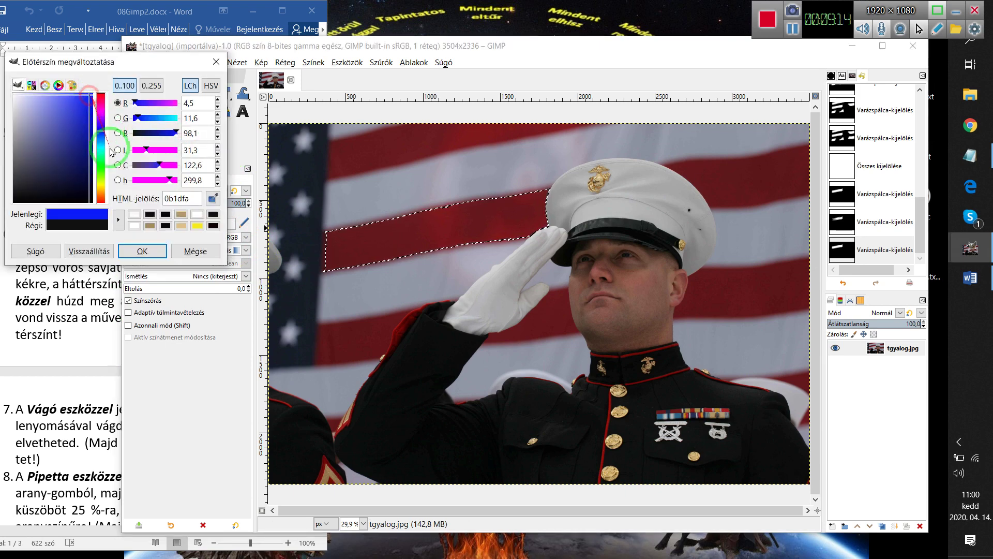
pyautogui.click(143, 251)
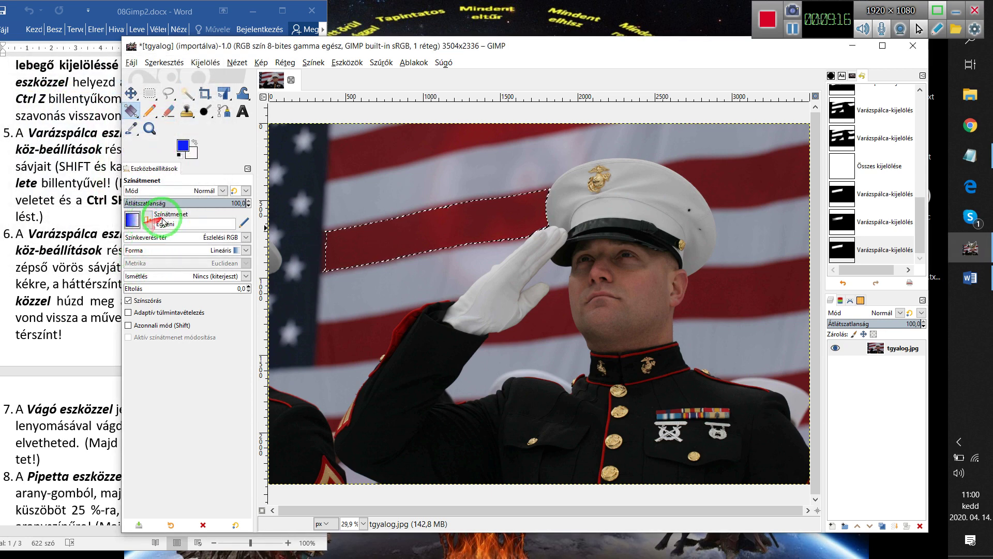
pyautogui.click(193, 153)
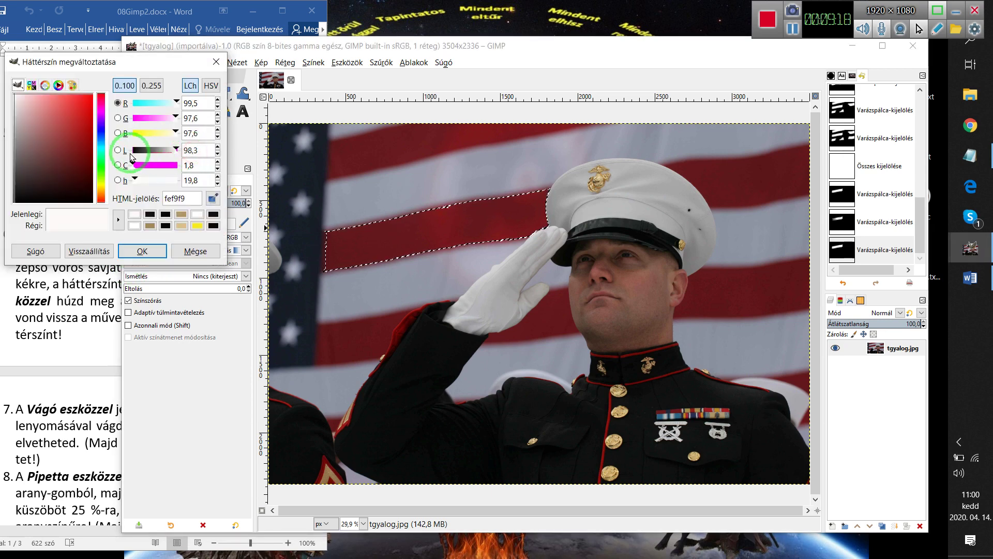
pyautogui.click(102, 188)
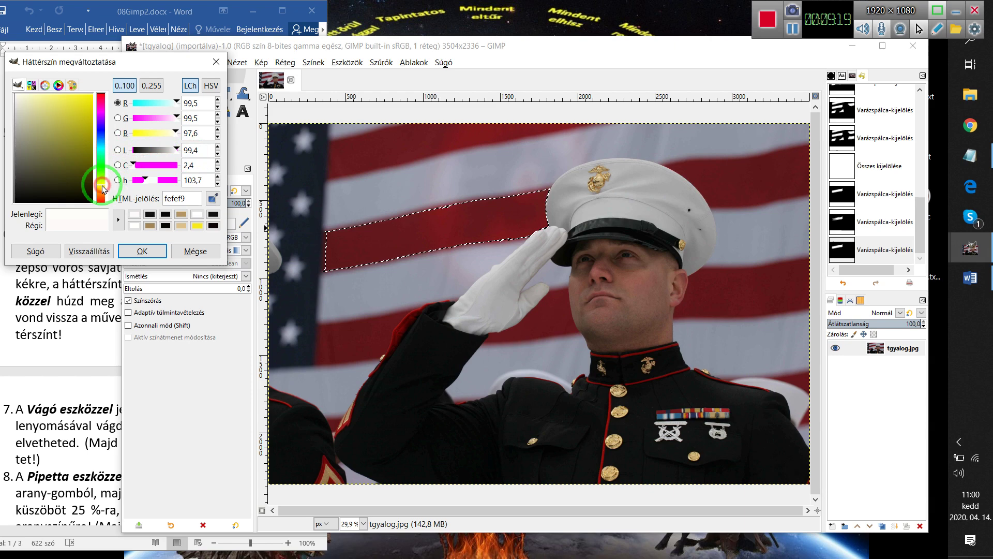
pyautogui.click(89, 95)
pyautogui.click(139, 251)
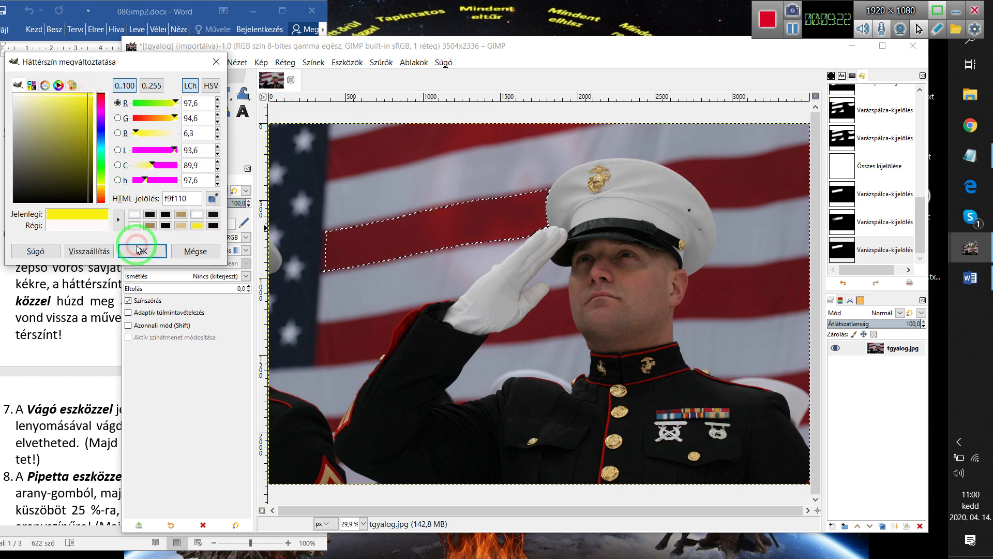
pyautogui.click(136, 252)
pyautogui.click(136, 253)
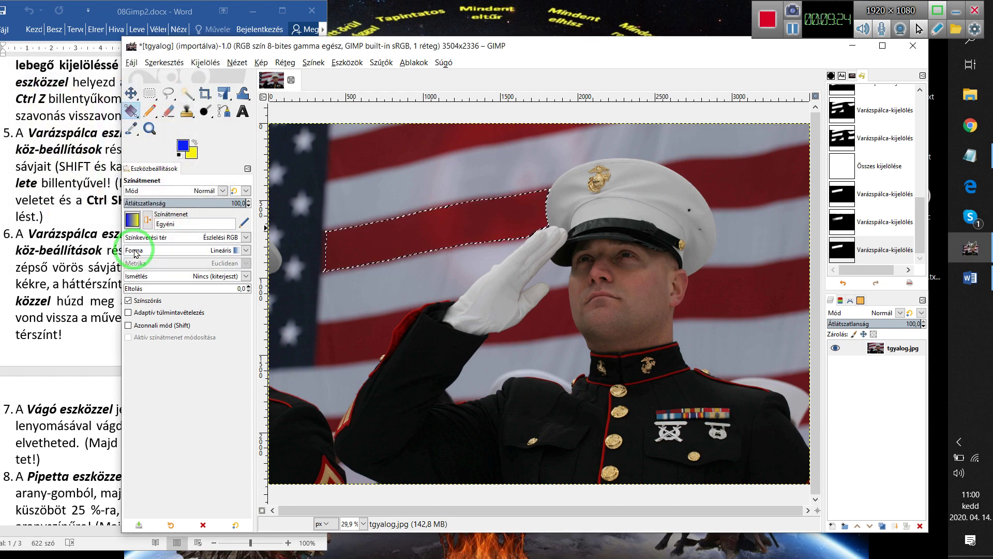
# Choose the foreground-to-background gradient for the Gradient tool.
pyautogui.click(132, 219)
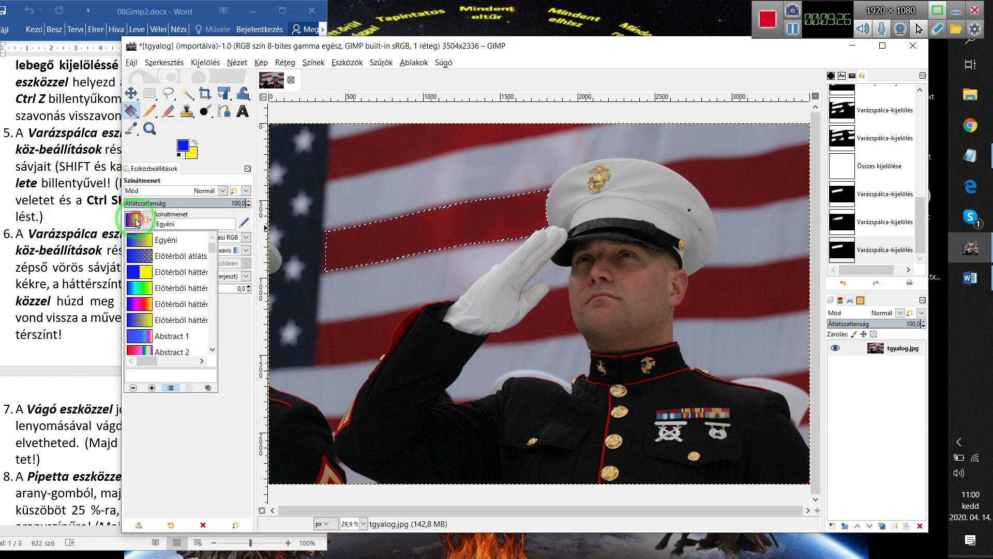
pyautogui.click(131, 240)
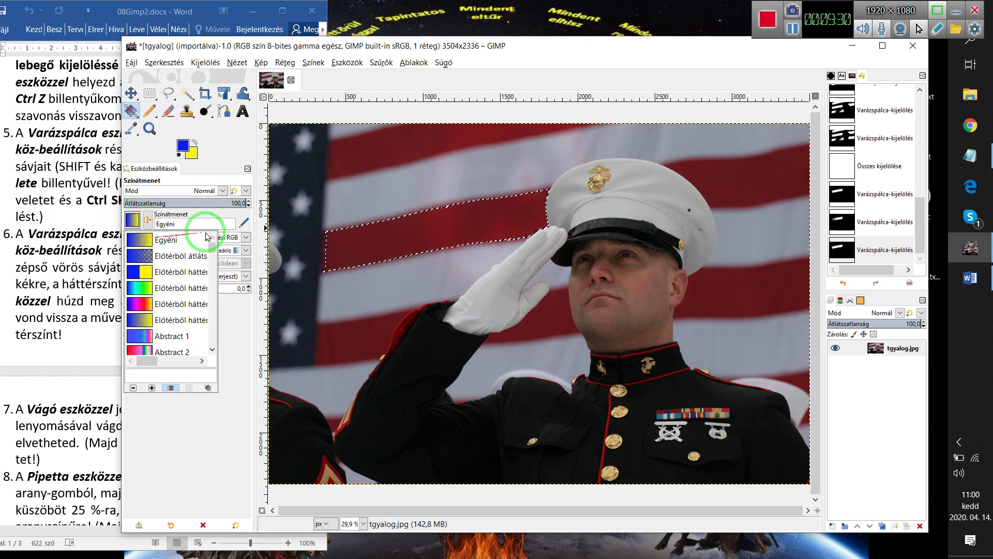
pyautogui.click(235, 210)
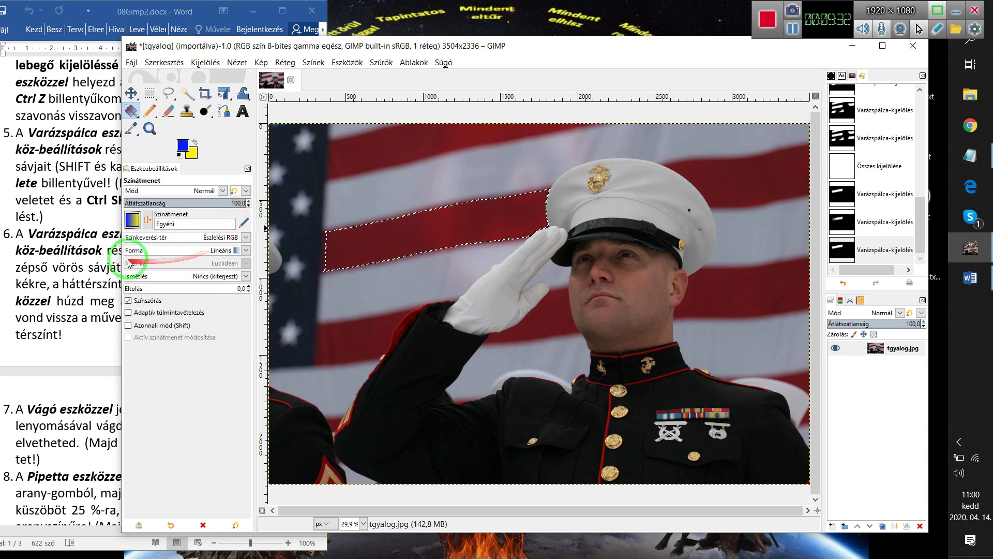
pyautogui.click(246, 251)
# Draw a first blue-to-yellow gradient along the stripe, then discard it and undo two selection steps.
pyautogui.moveTo(246, 253)
pyautogui.mouseDown()
pyautogui.moveTo(179, 296)
pyautogui.moveTo(188, 268)
pyautogui.moveTo(174, 267)
pyautogui.mouseUp()
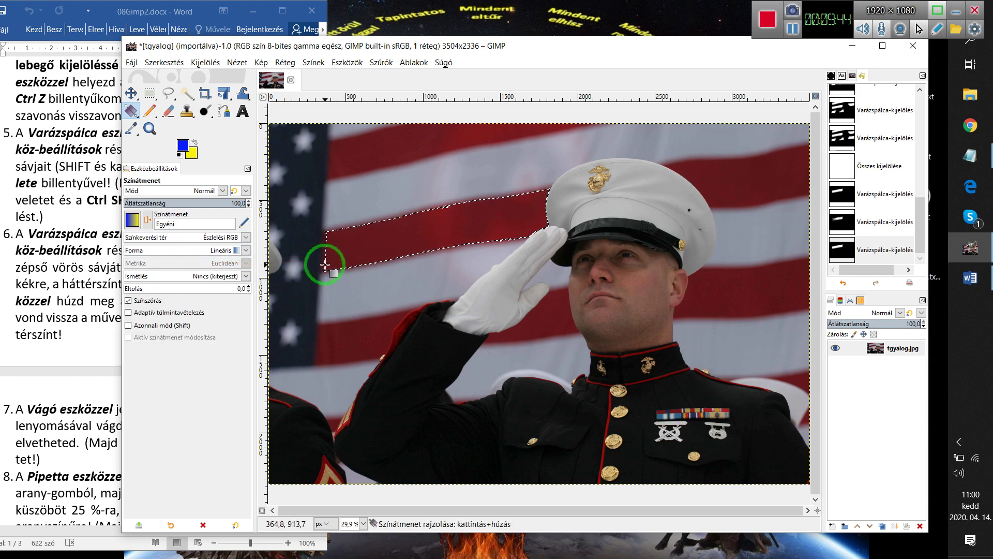
pyautogui.moveTo(328, 267); pyautogui.dragTo(539, 193)
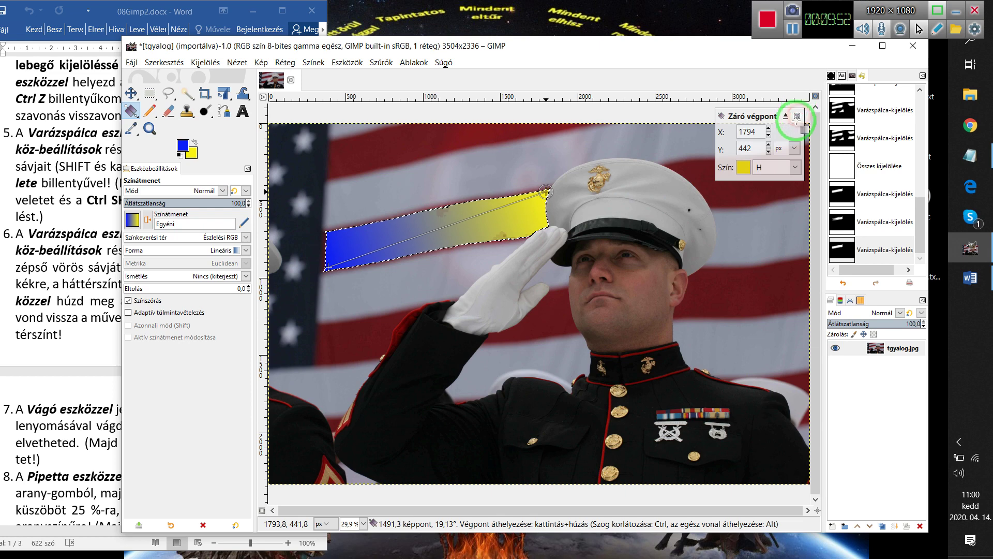
pyautogui.click(797, 116)
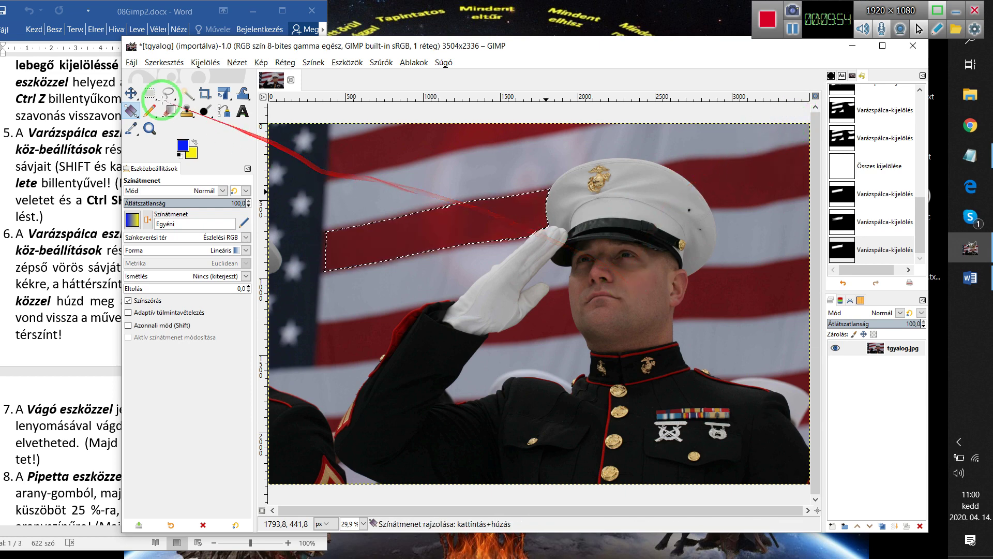
pyautogui.hotkey('ctrl', 'z')
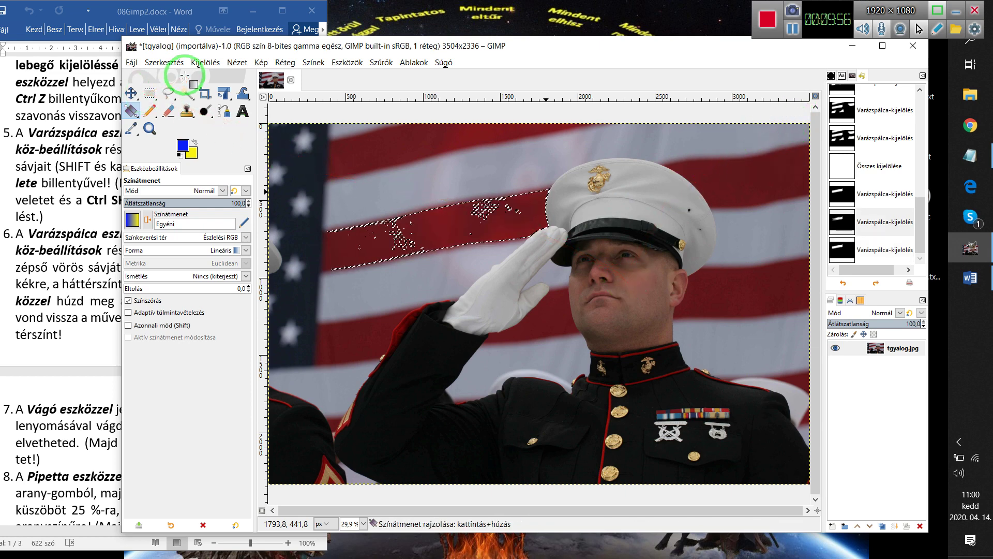
pyautogui.hotkey('ctrl', 'z')
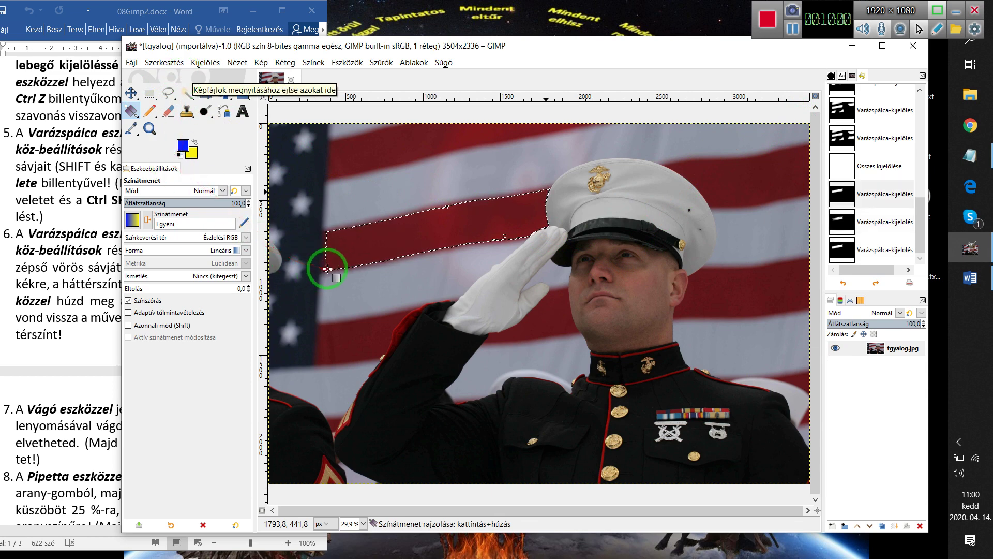
# Redraw the blue-to-yellow gradient, deselect, undo back to the red stripe, and select all.
pyautogui.moveTo(327, 269); pyautogui.dragTo(544, 196)
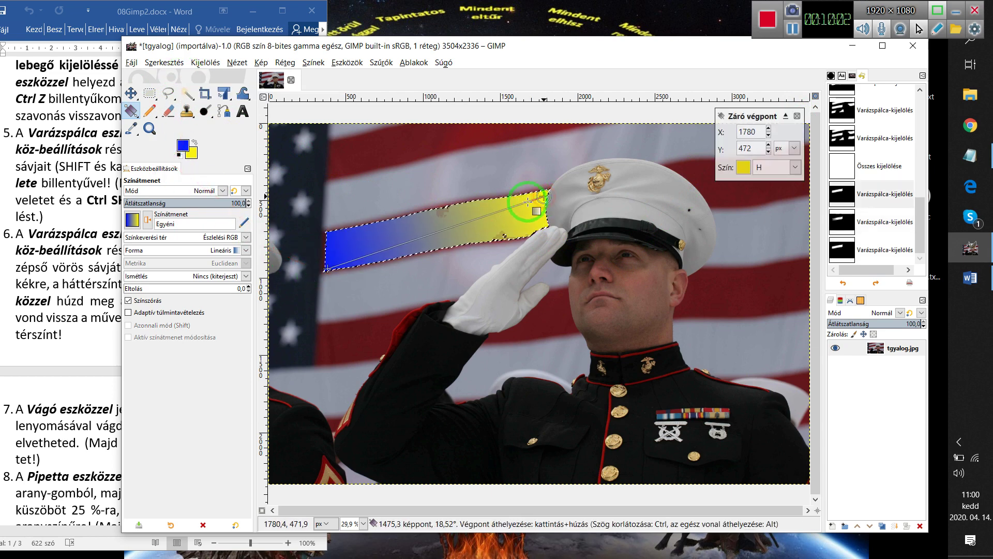
pyautogui.click(132, 92)
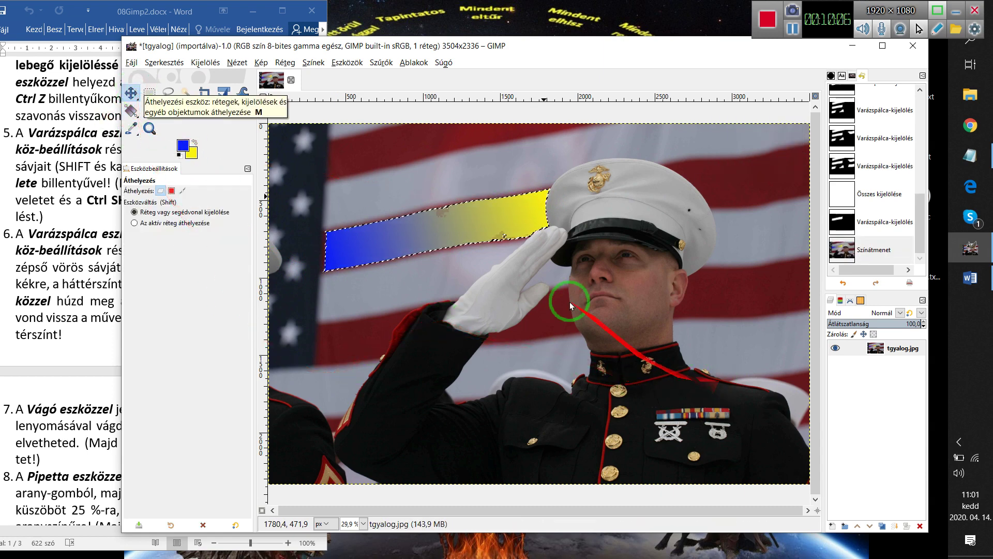
pyautogui.click(205, 62)
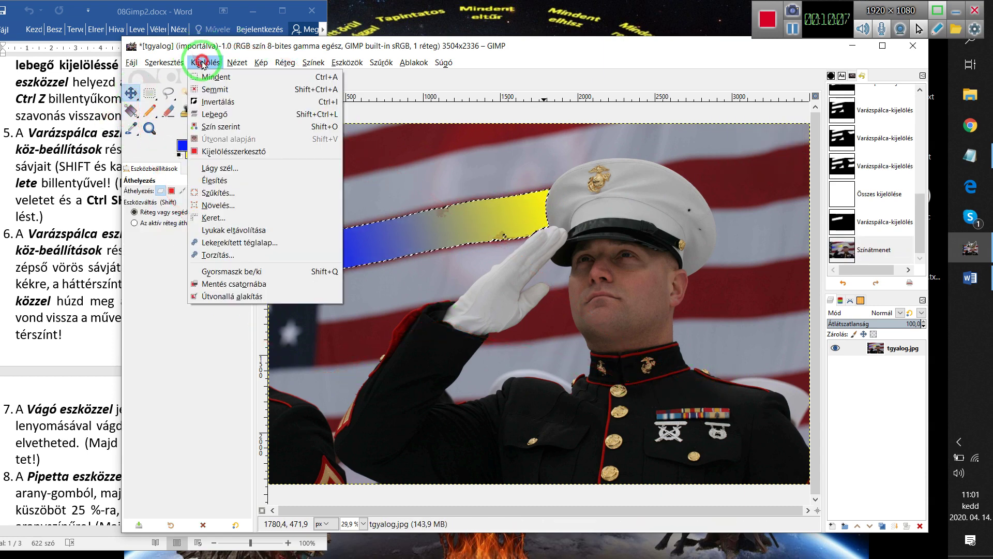
pyautogui.click(209, 88)
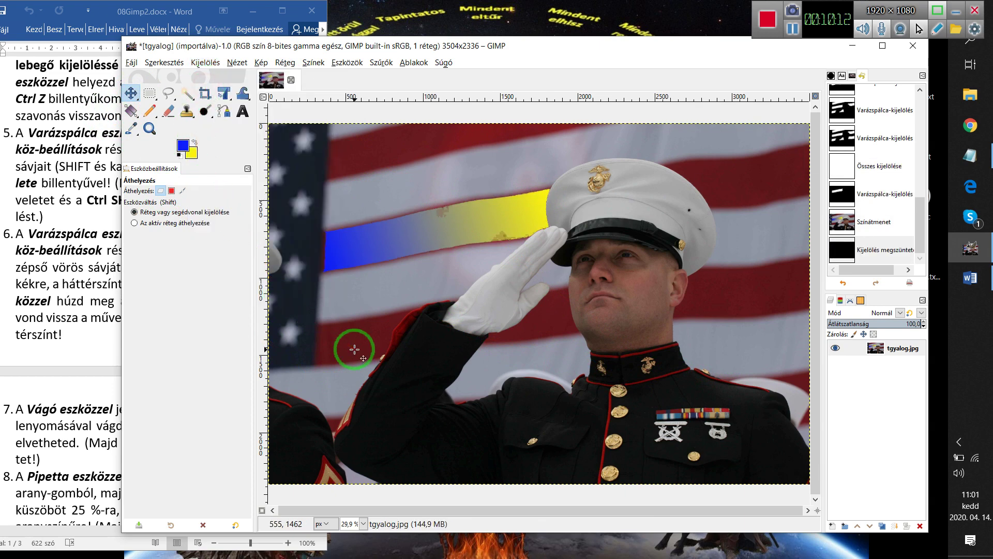
pyautogui.hotkey('ctrl', 'z')
pyautogui.hotkey('ctrl', 'z')
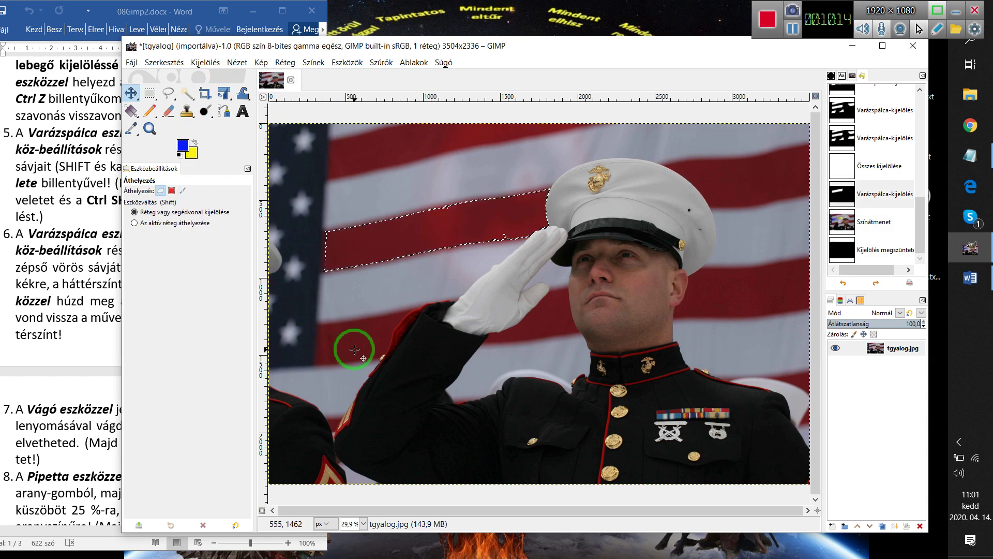
pyautogui.click(206, 62)
pyautogui.click(209, 75)
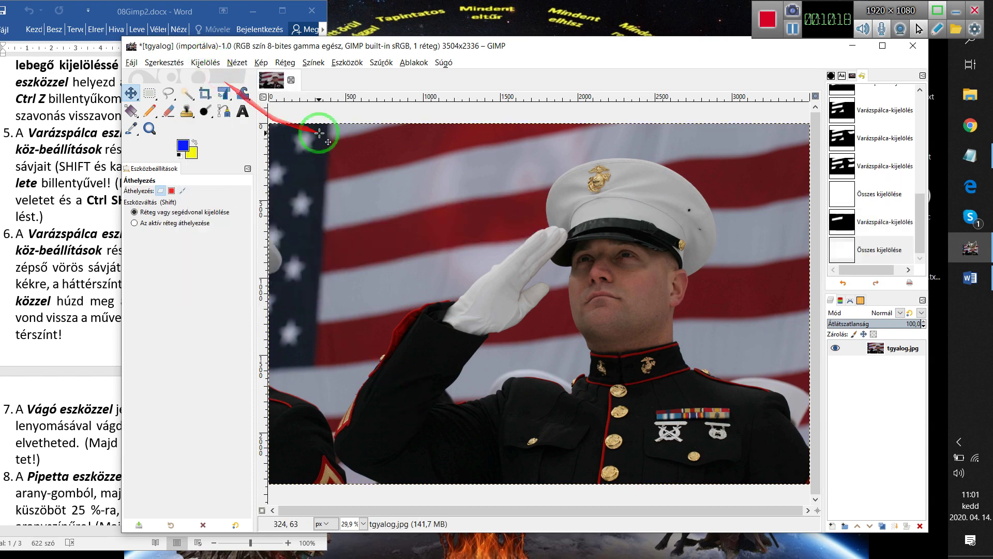
pyautogui.click(80, 214)
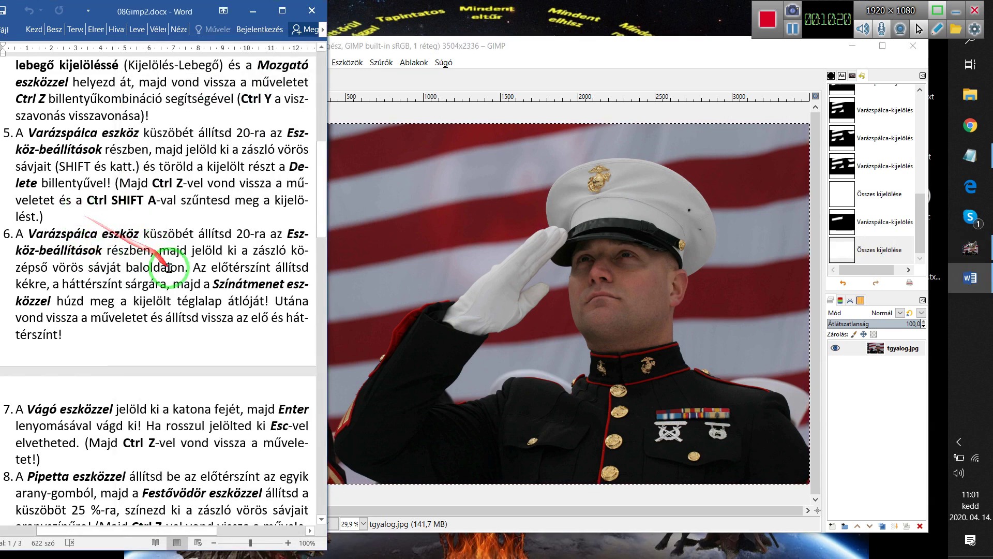
pyautogui.scroll(-1, 169, 268)
pyautogui.scroll(-4, 170, 268)
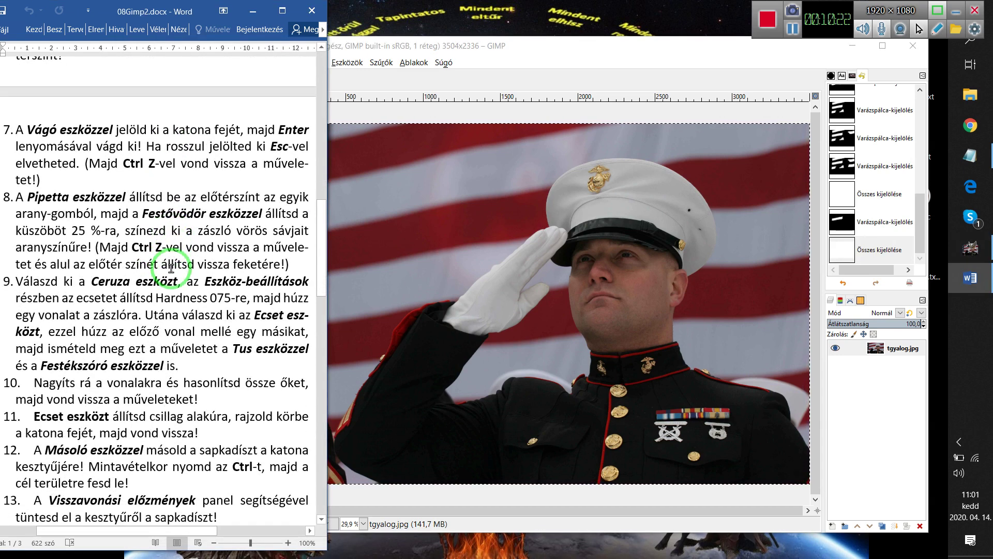
pyautogui.scroll(-1, 171, 268)
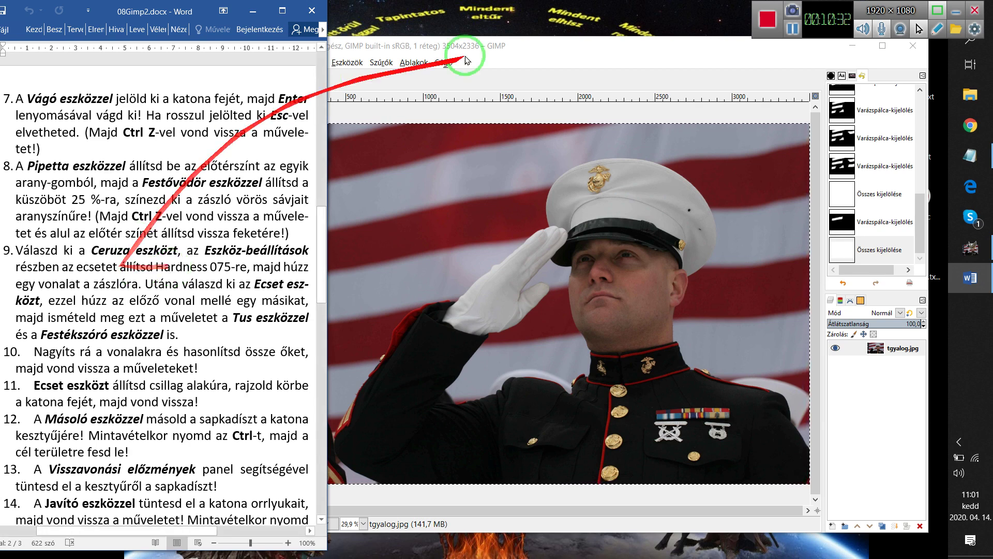
pyautogui.click(507, 46)
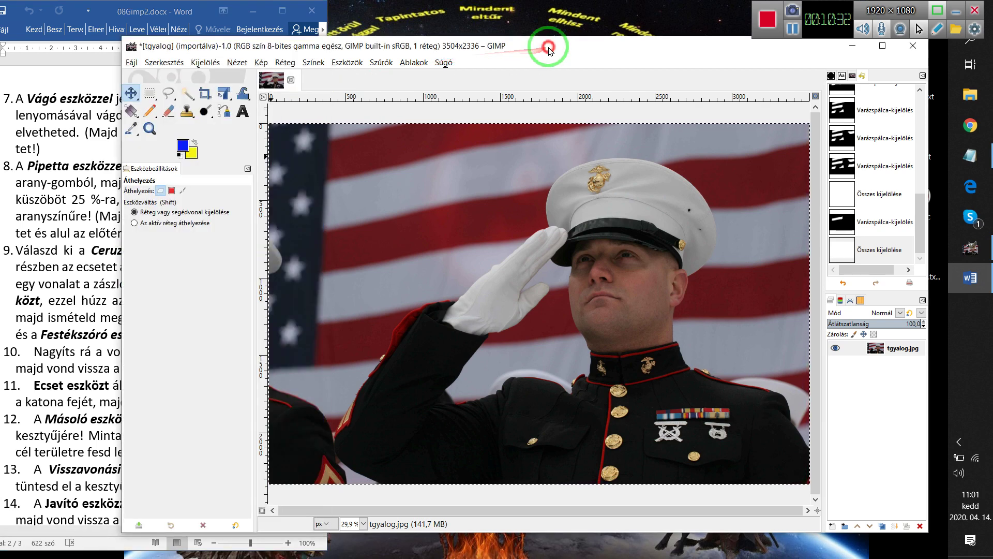
# Crop the photo to the soldier's head at 1195×1459.
pyautogui.click(205, 95)
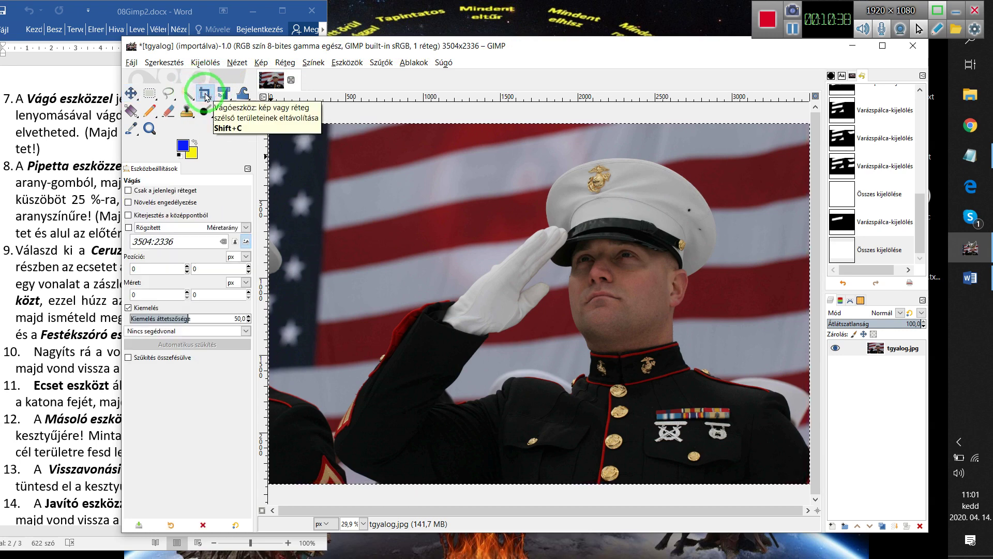
pyautogui.moveTo(439, 179); pyautogui.dragTo(602, 350)
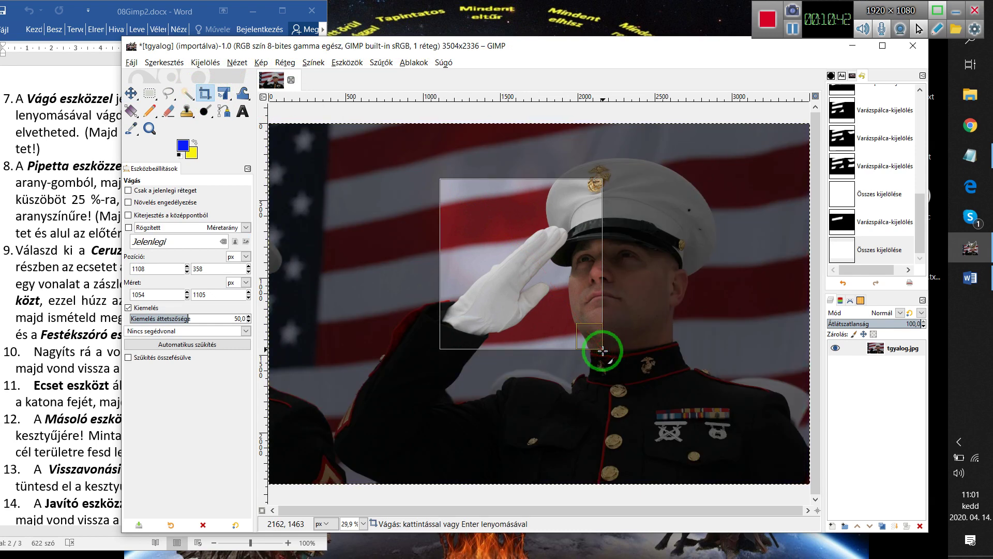
pyautogui.press('Escape')
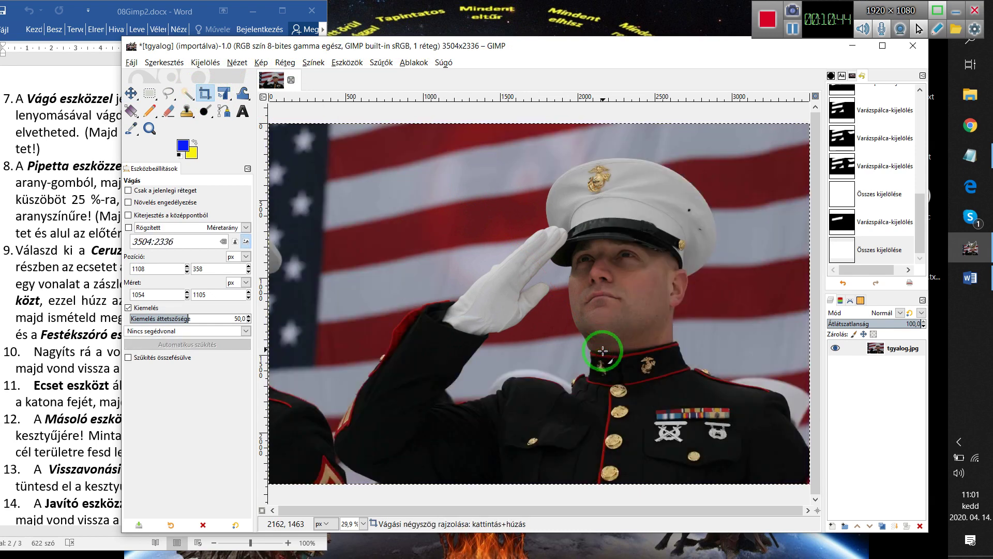
pyautogui.click(534, 146)
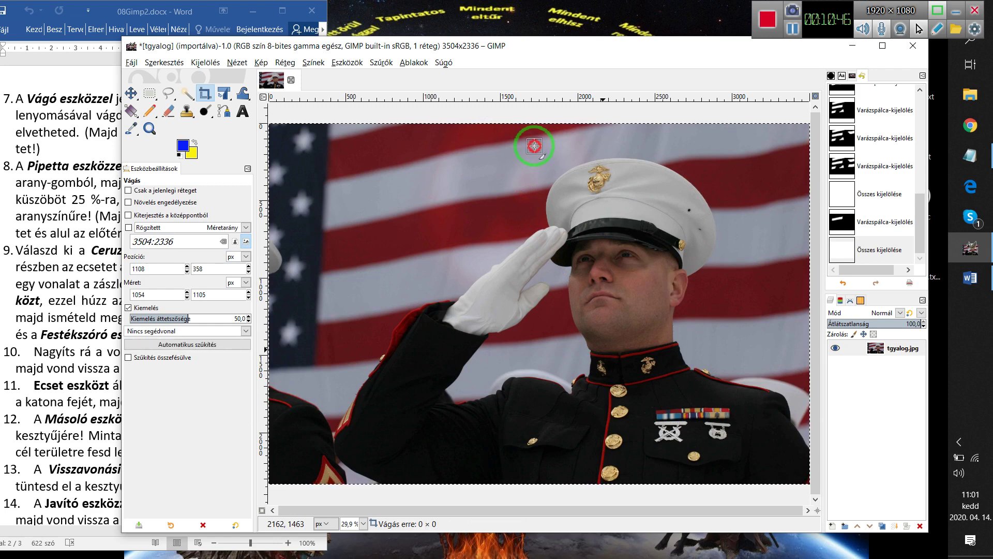
pyautogui.moveTo(534, 146); pyautogui.dragTo(719, 371)
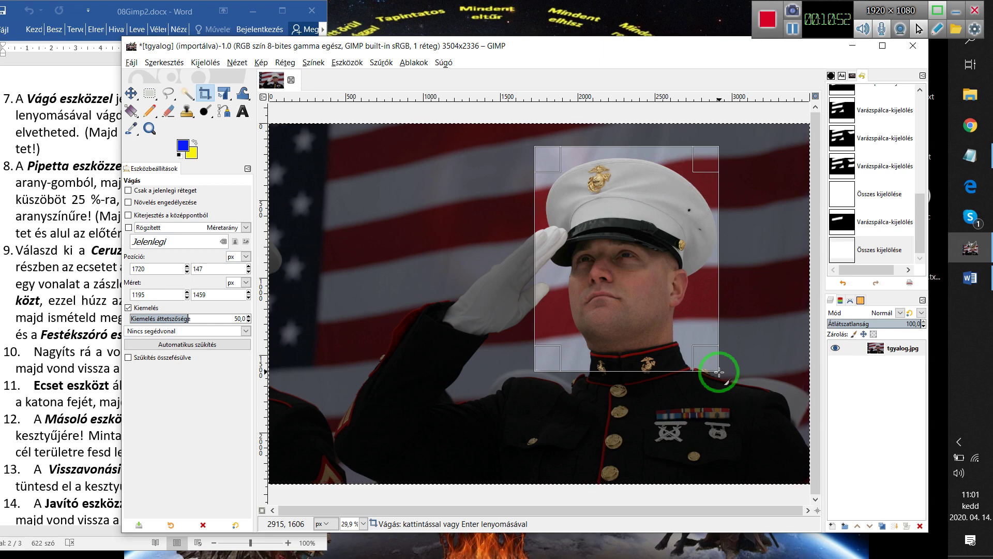
pyautogui.press('Return')
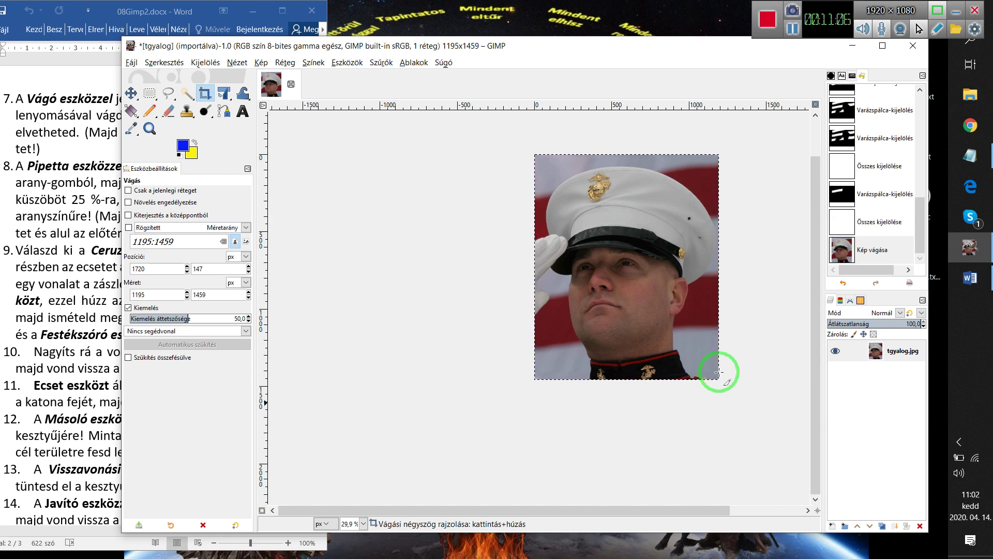
# Undo the crop to restore the full photo, then bring the task sheet forward.
pyautogui.hotkey('ctrl', 'z')
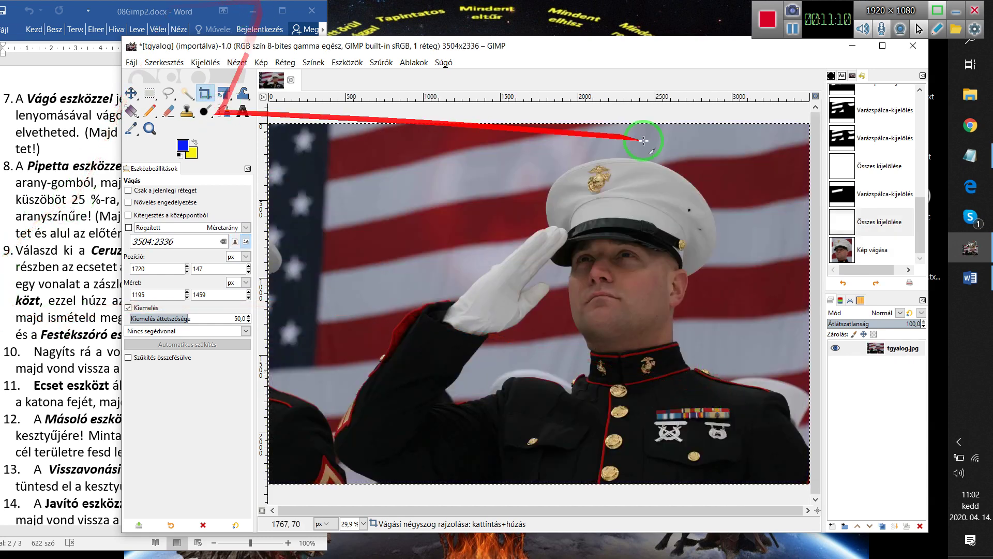
pyautogui.click(794, 30)
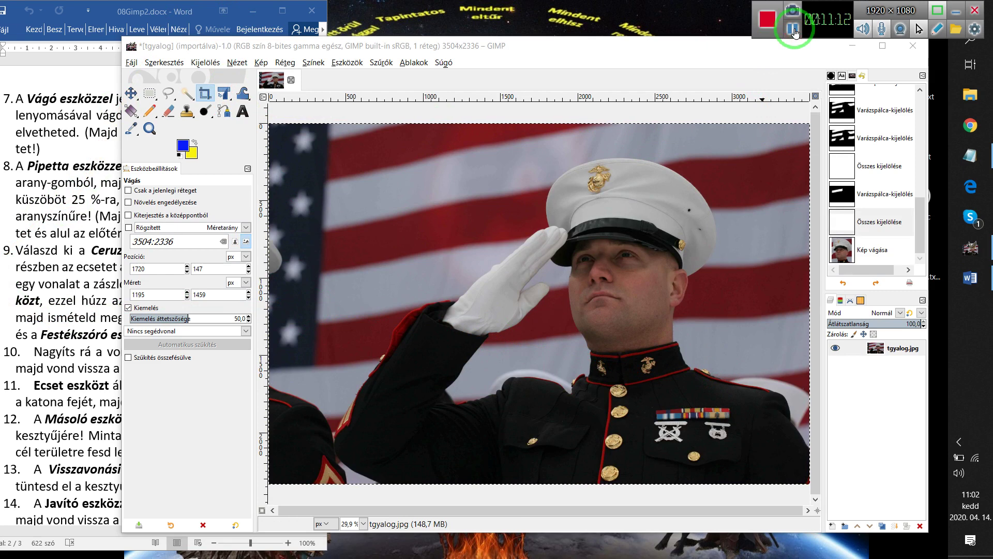
pyautogui.click(70, 208)
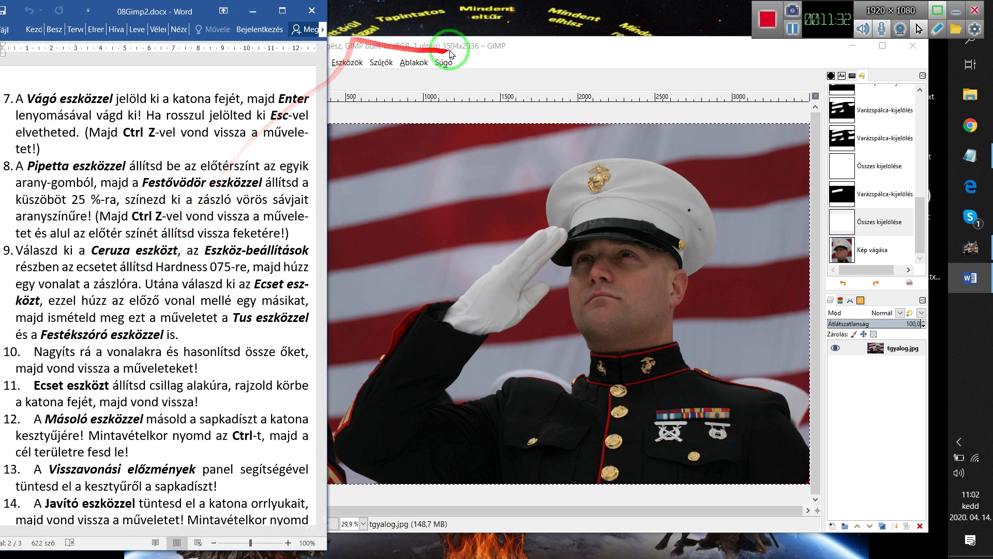
# Magic-wand select the red stripes left of the glove, upper, near the arm, and beside head and cap.
pyautogui.click(475, 48)
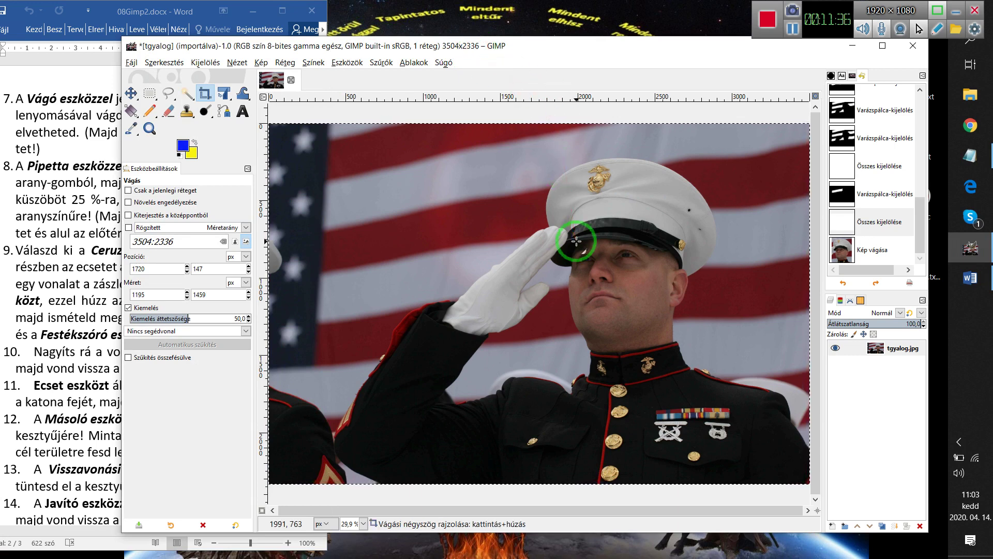
pyautogui.click(187, 94)
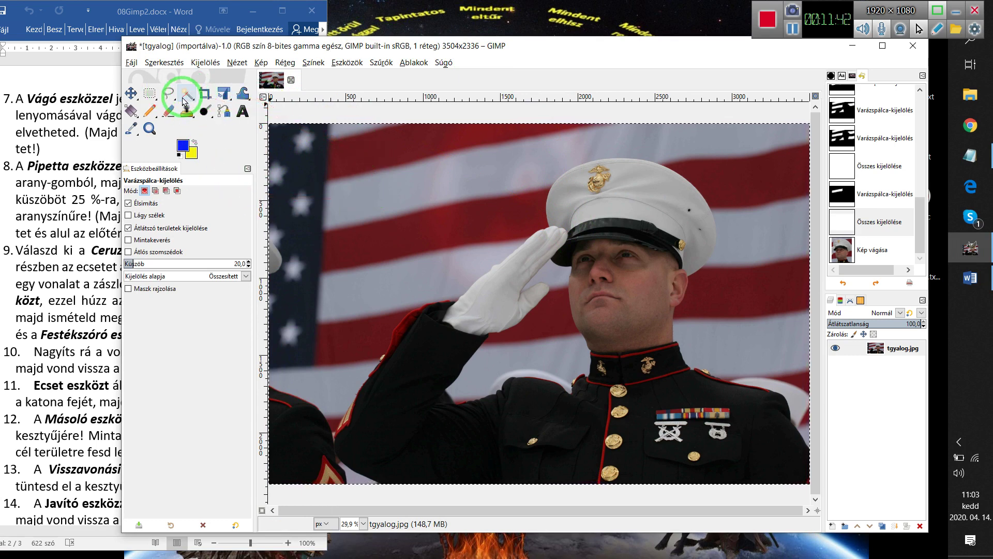
pyautogui.click(389, 255)
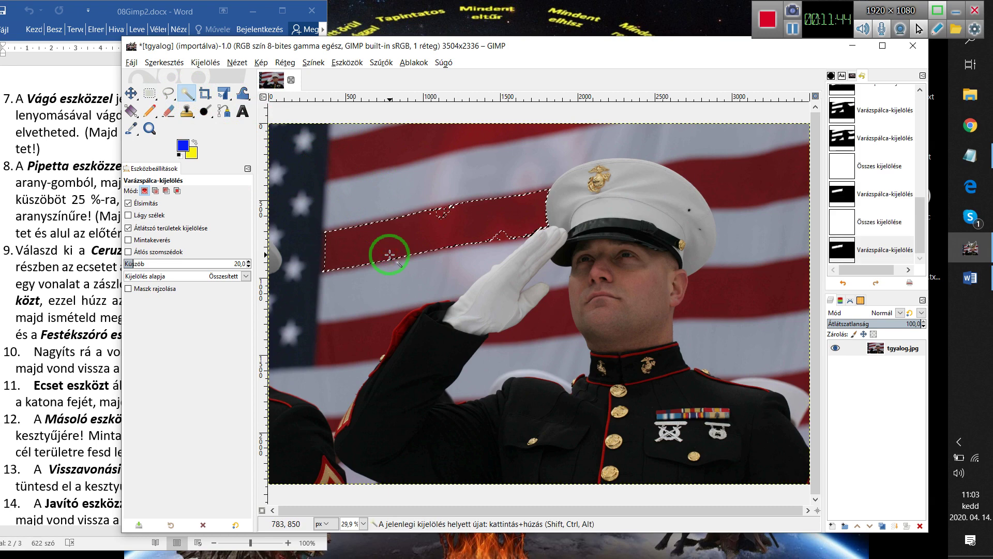
pyautogui.keyDown('ctrl'); pyautogui.click(438, 214); pyautogui.keyUp('ctrl')
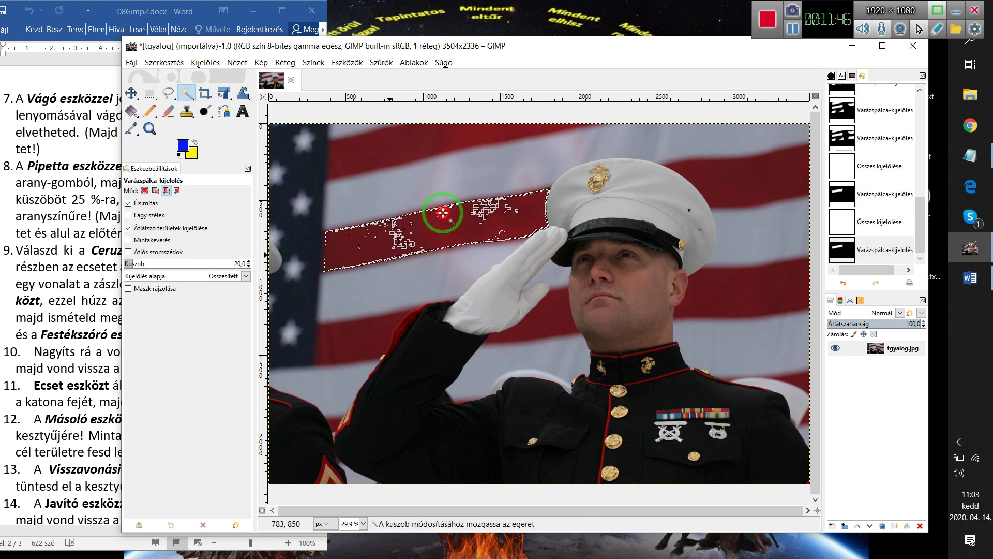
pyautogui.keyDown('ctrl'); pyautogui.click(396, 236); pyautogui.keyUp('ctrl')
pyautogui.keyDown('ctrl'); pyautogui.click(424, 224); pyautogui.keyUp('ctrl')
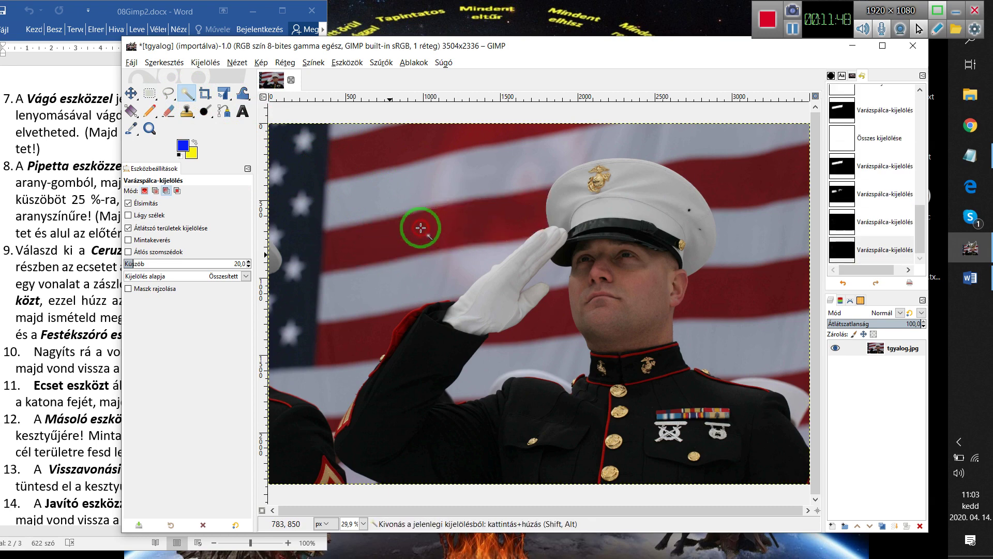
pyautogui.keyDown('shift'); pyautogui.click(419, 234); pyautogui.keyUp('shift')
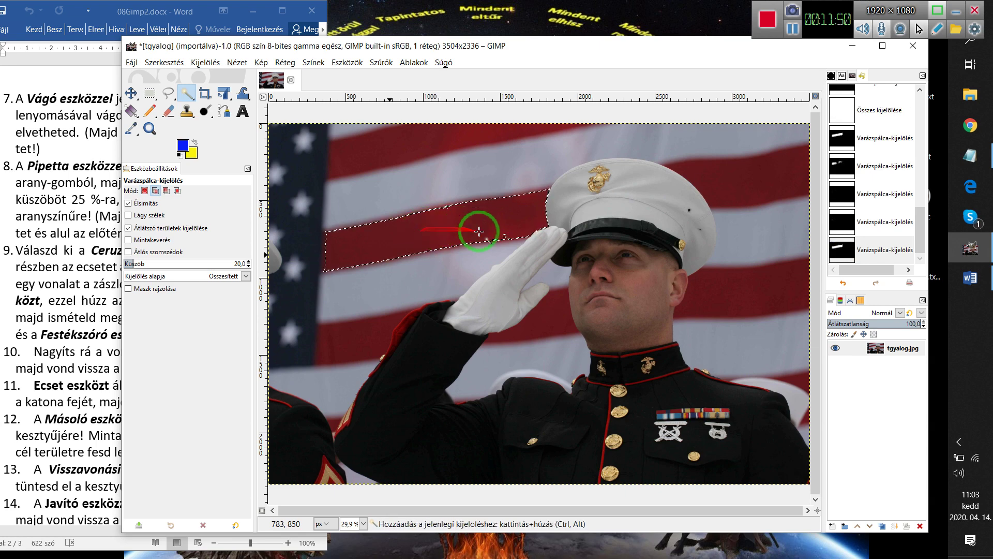
pyautogui.keyDown('shift'); pyautogui.click(402, 154); pyautogui.keyUp('shift')
pyautogui.keyDown('shift'); pyautogui.click(372, 329); pyautogui.keyUp('shift')
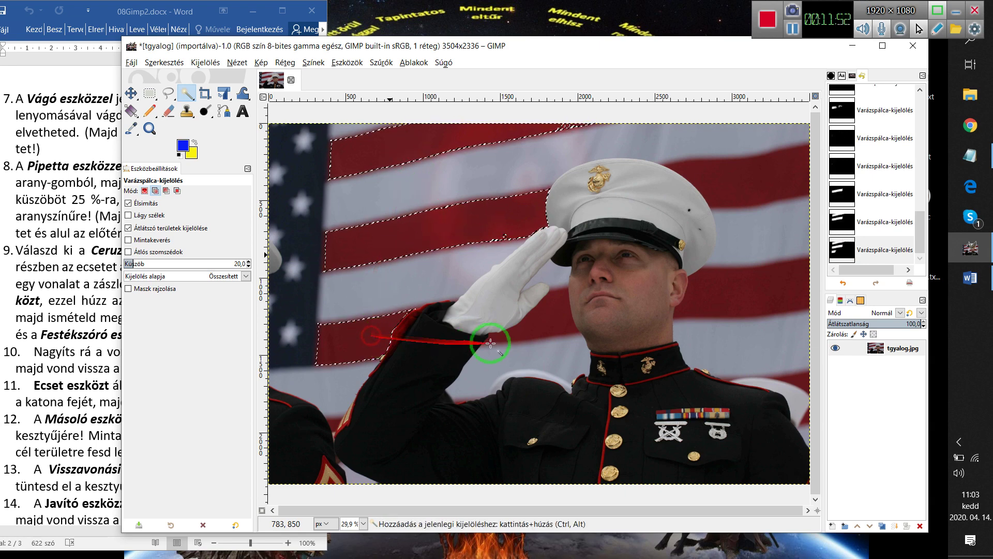
pyautogui.keyDown('shift'); pyautogui.click(716, 303); pyautogui.keyUp('shift')
pyautogui.keyDown('shift'); pyautogui.click(743, 187); pyautogui.keyUp('shift')
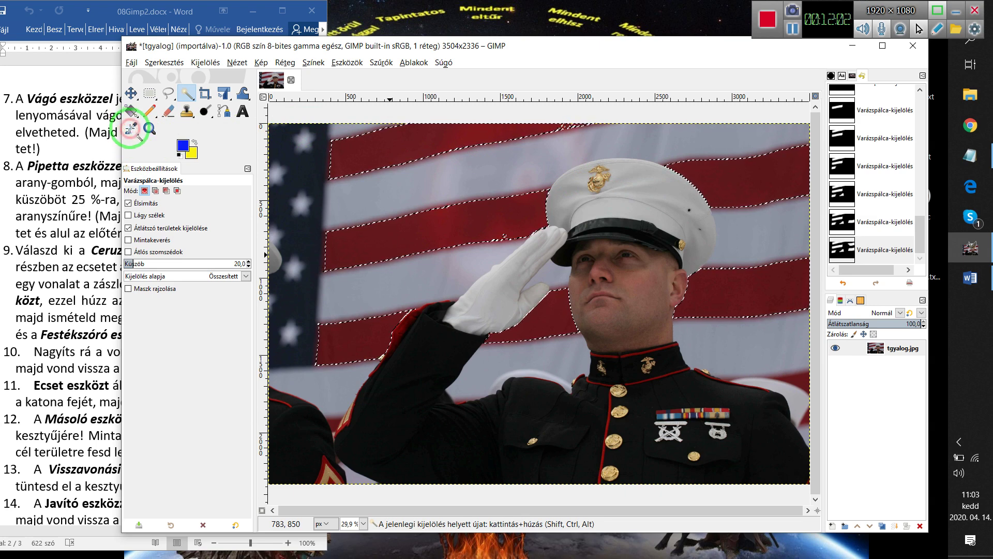
# Use the Color Picker to set the foreground to a uniform button's gold.
pyautogui.click(347, 62)
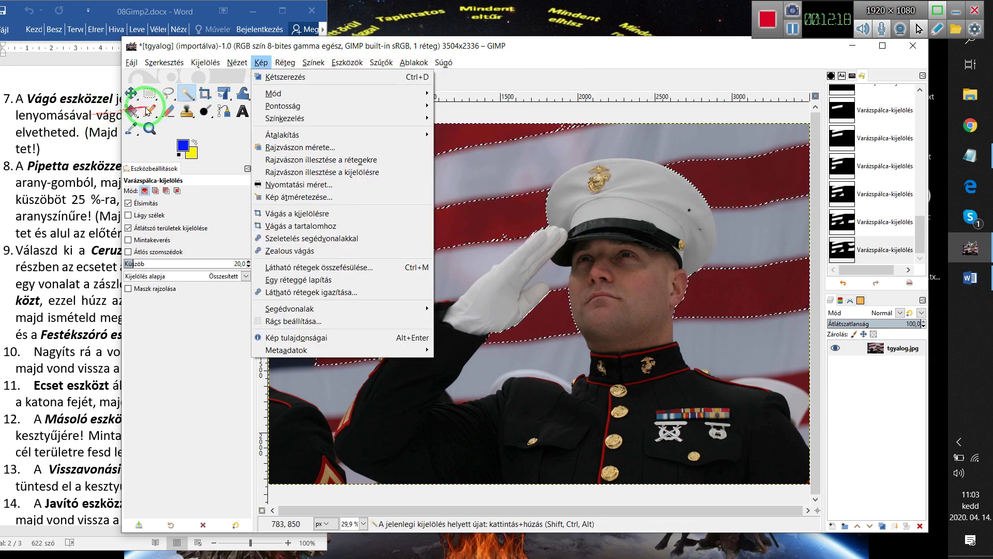
pyautogui.click(481, 46)
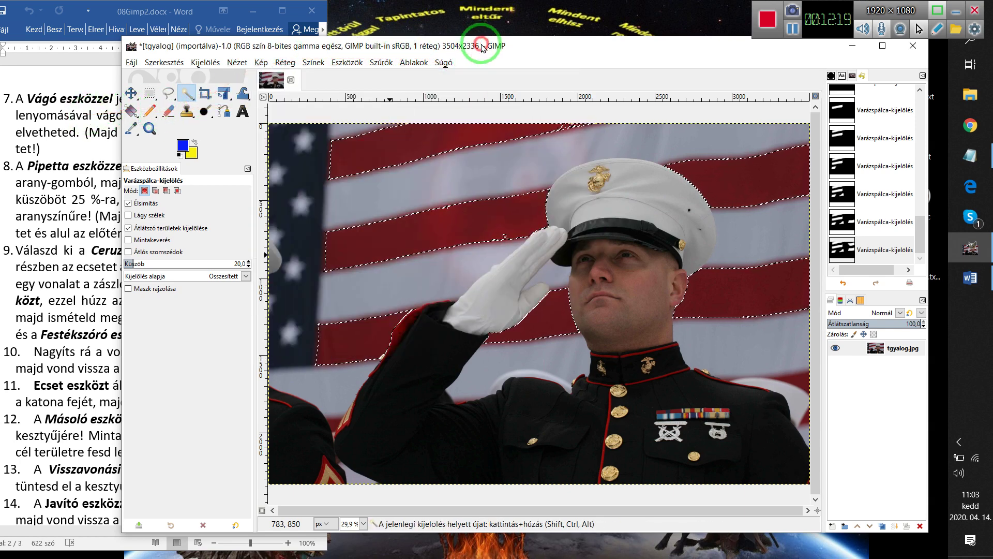
pyautogui.click(132, 129)
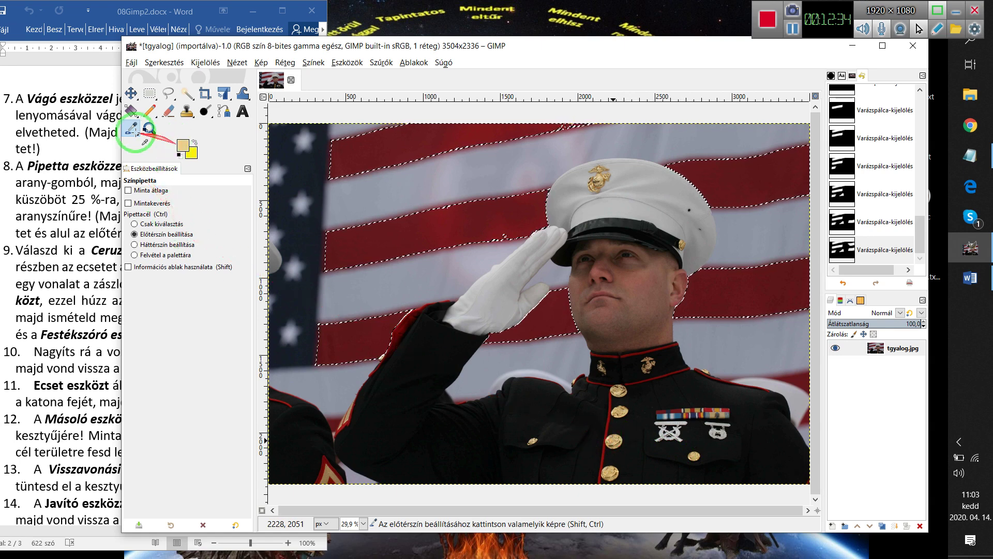
pyautogui.click(132, 111)
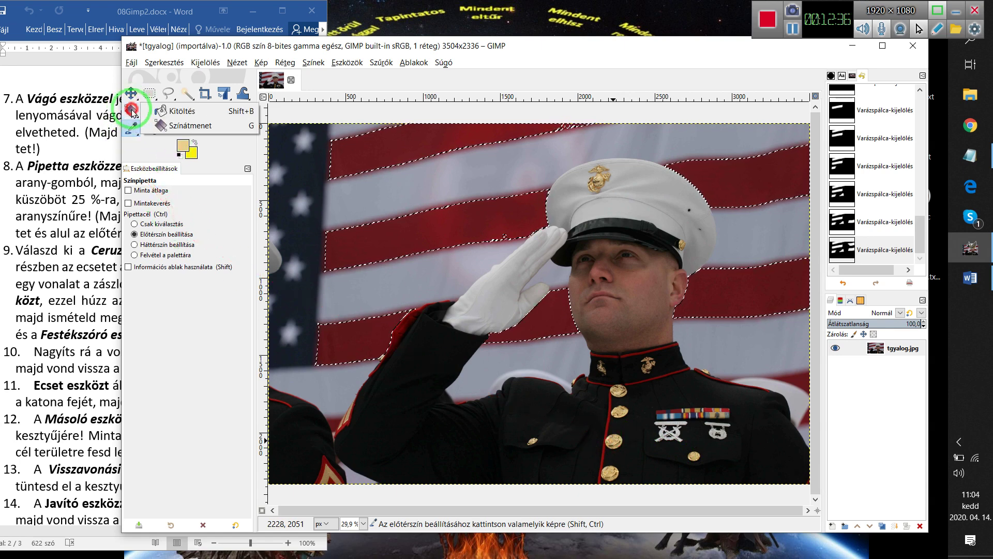
# Bucket-fill the selected flag stripes gold, undo the fill, then select the whole image.
pyautogui.click(178, 110)
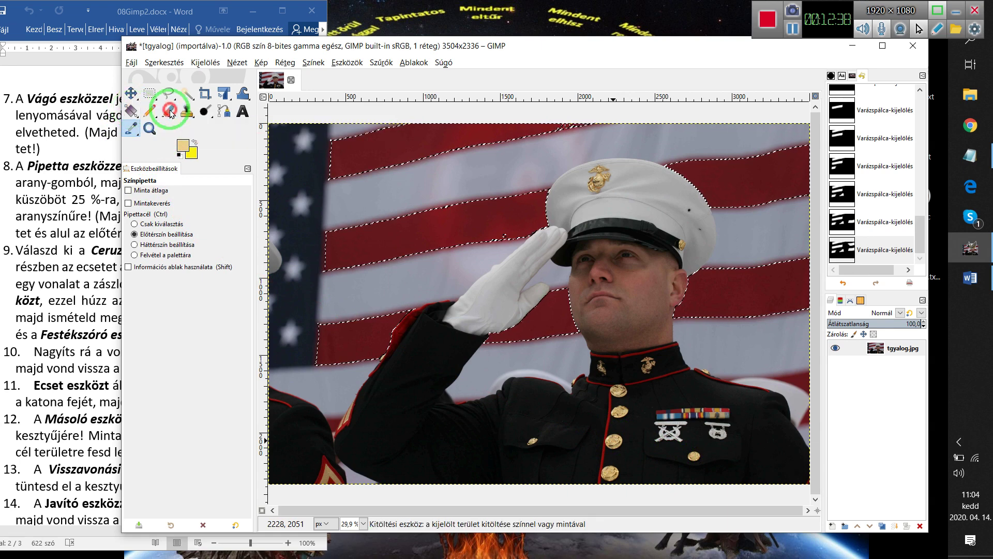
pyautogui.click(354, 249)
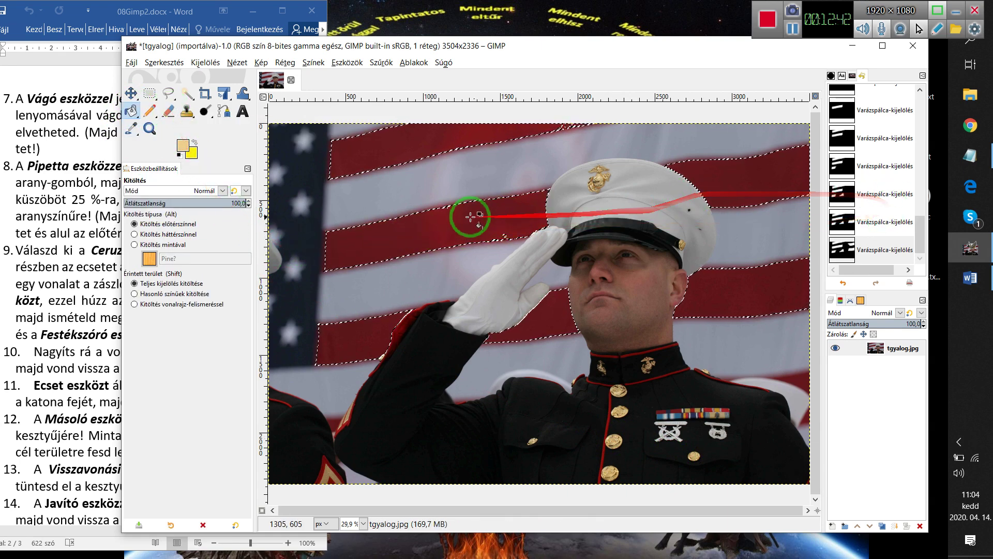
pyautogui.click(429, 223)
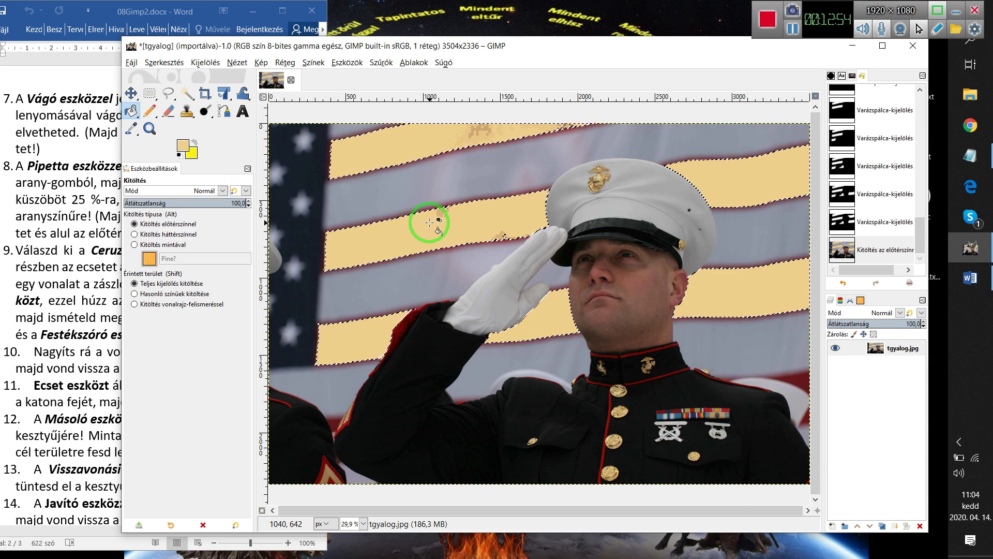
pyautogui.hotkey('ctrl', 'z')
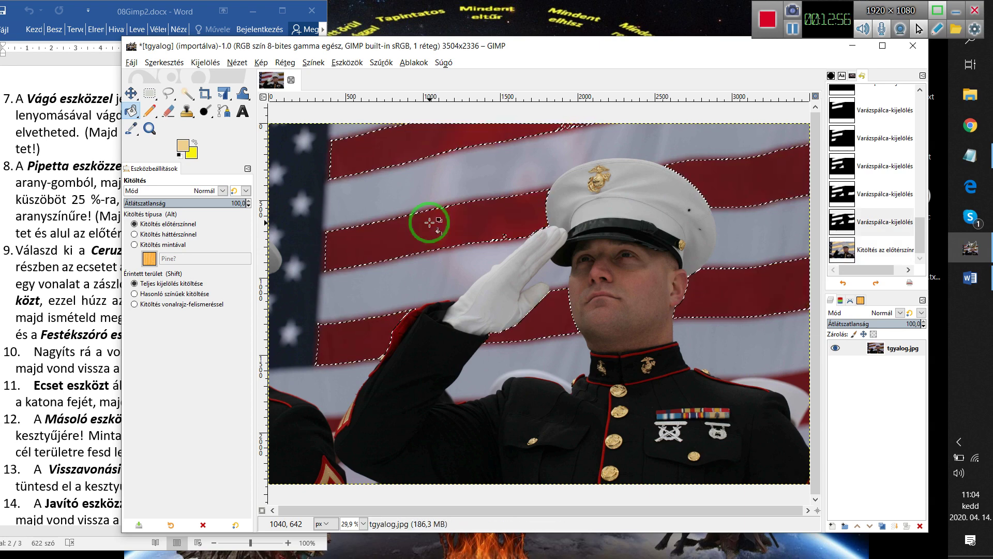
pyautogui.hotkey('ctrl', 'a')
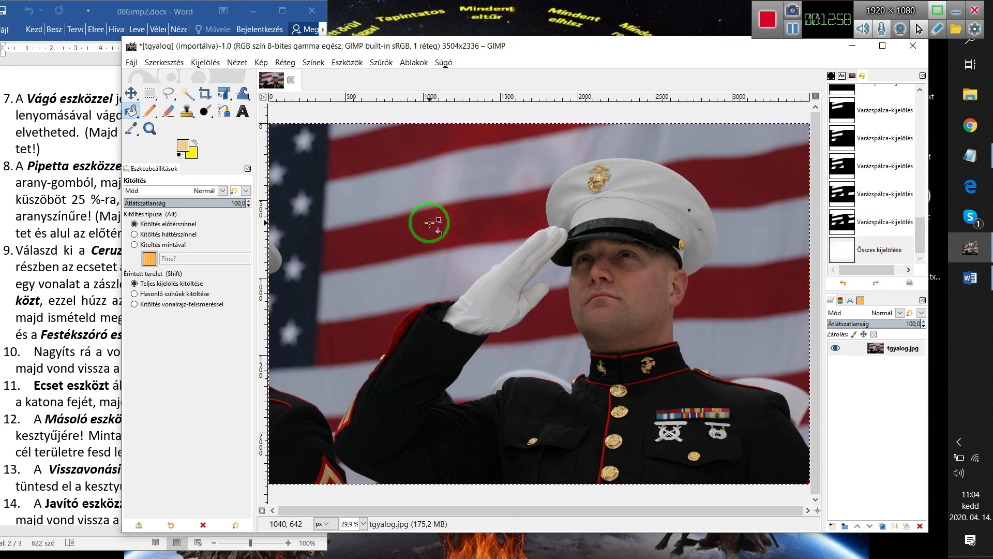
# Scroll the Word task sheet down to the Pencil, Brush and Ink tasks, then return to GIMP.
pyautogui.click(63, 185)
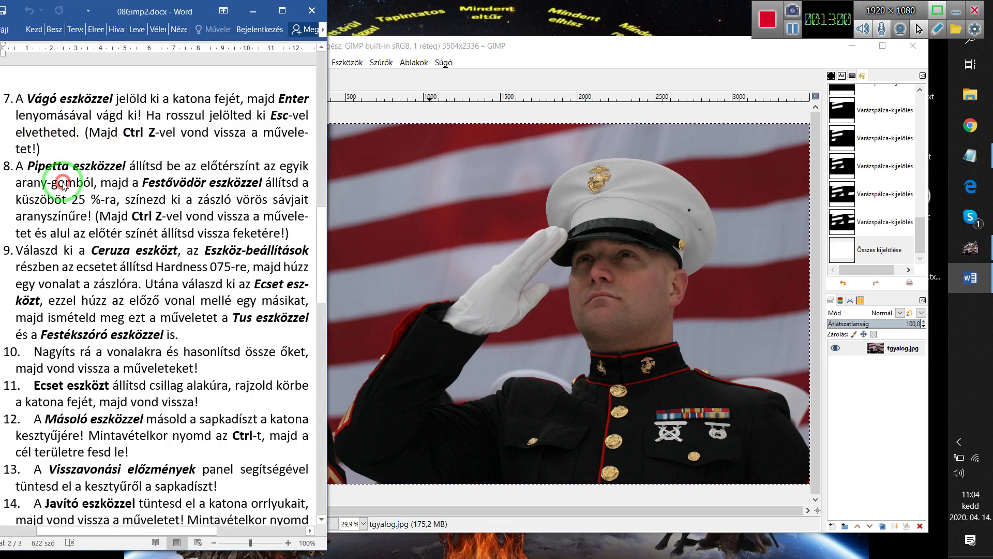
pyautogui.scroll(-3, 63, 185)
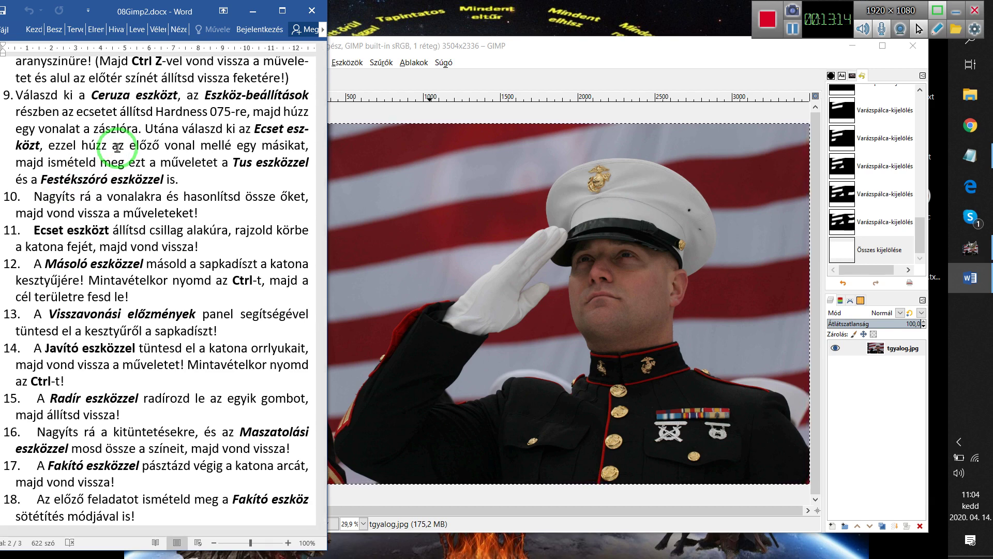
pyautogui.click(474, 44)
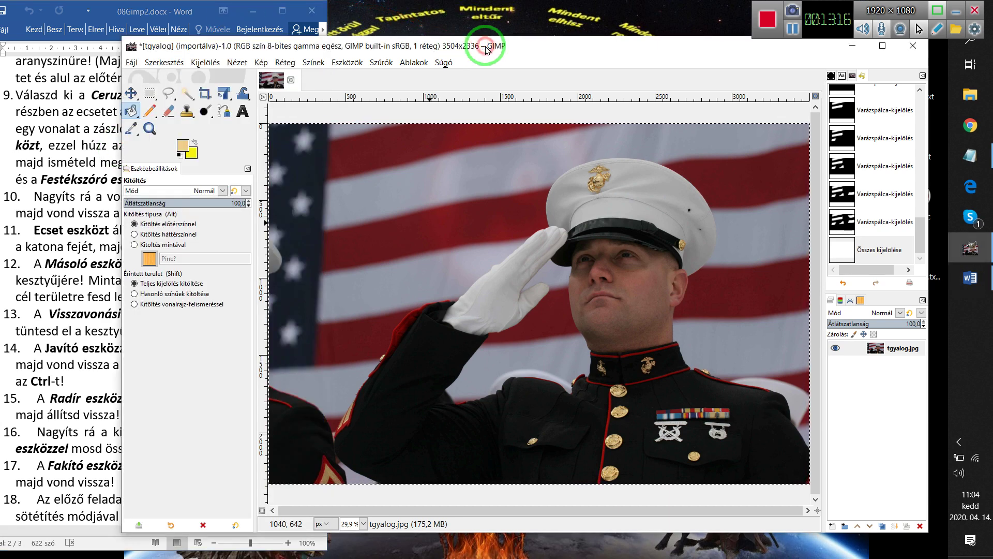
# Zoom in close on a patch of the flag's red and white stripes.
pyautogui.click(150, 129)
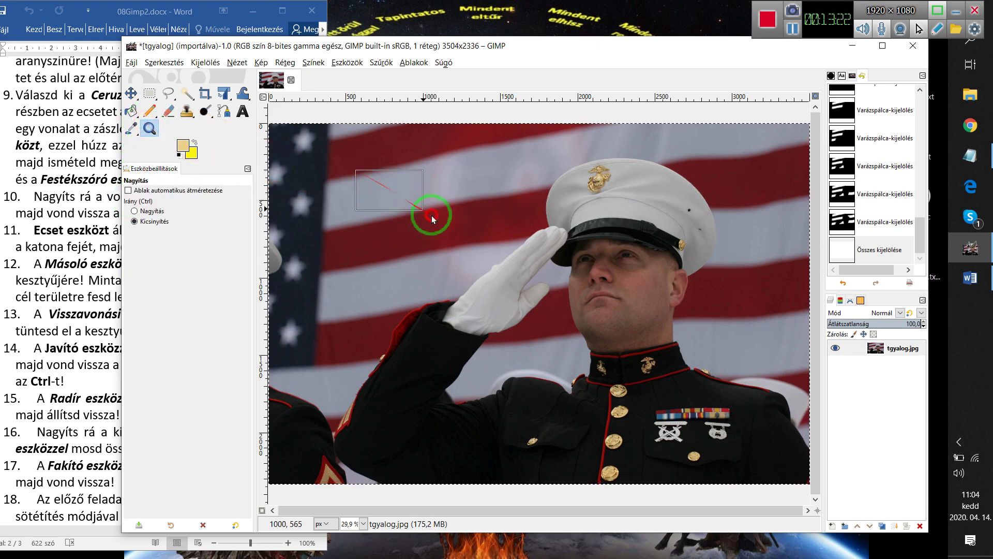
pyautogui.moveTo(355, 170); pyautogui.dragTo(468, 227)
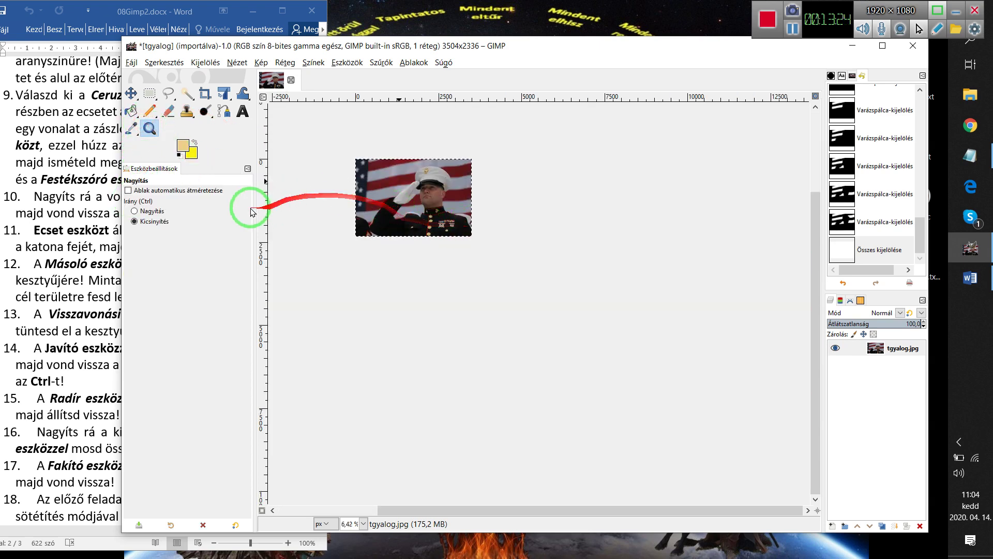
pyautogui.click(148, 211)
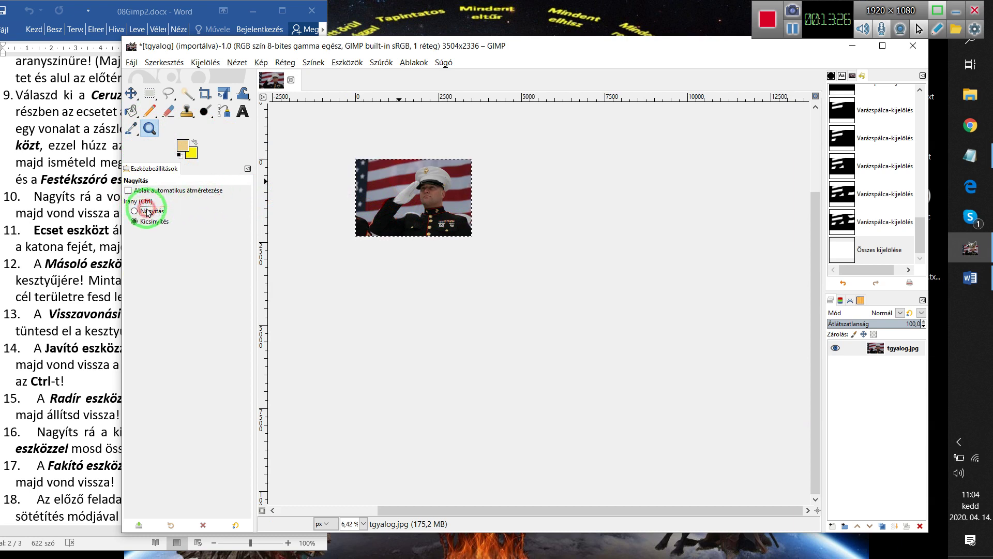
pyautogui.moveTo(369, 166); pyautogui.dragTo(395, 181)
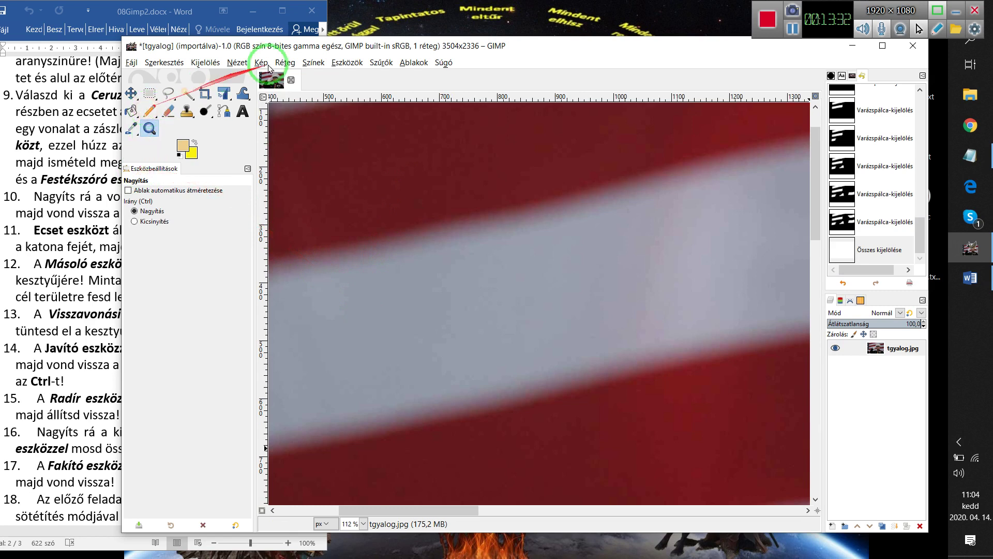
# Draw a test gold Pencil stroke across the flag, then undo it.
pyautogui.click(345, 62)
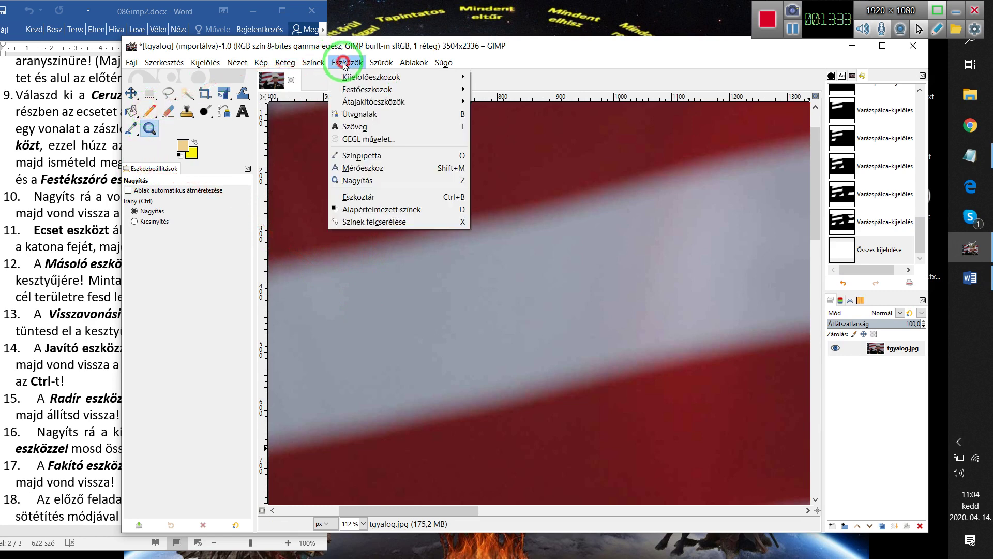
pyautogui.click(362, 89)
pyautogui.click(487, 114)
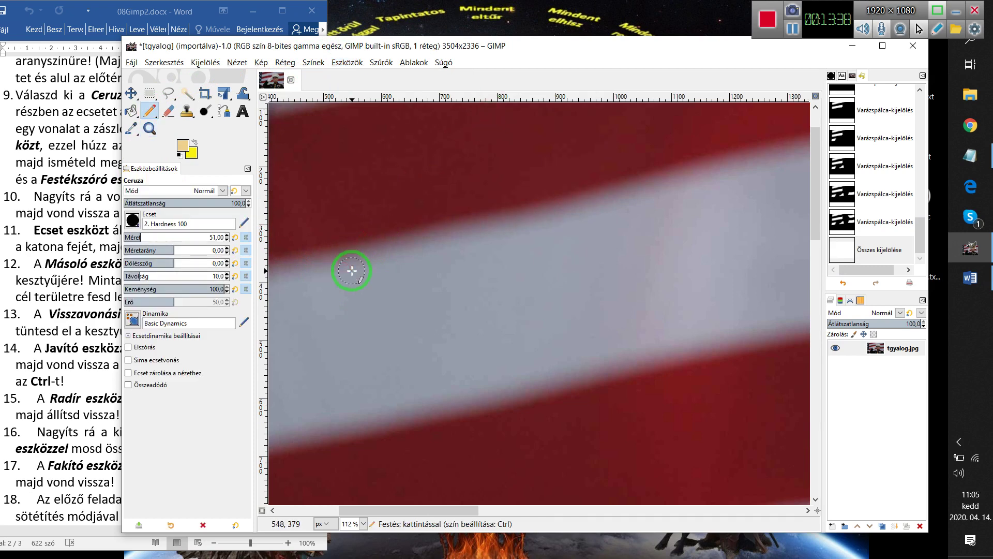
pyautogui.moveTo(352, 270); pyautogui.dragTo(308, 405)
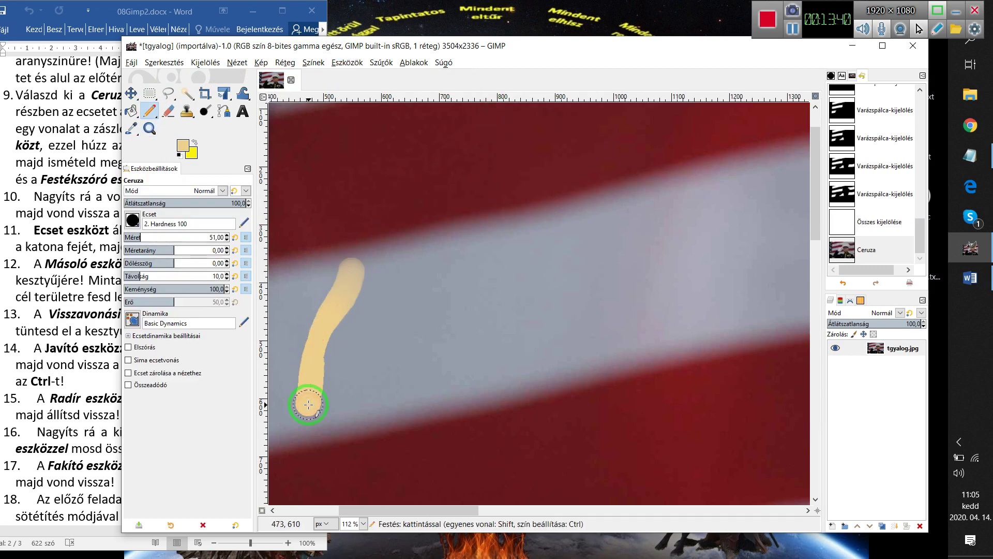
pyautogui.hotkey('ctrl', 'z')
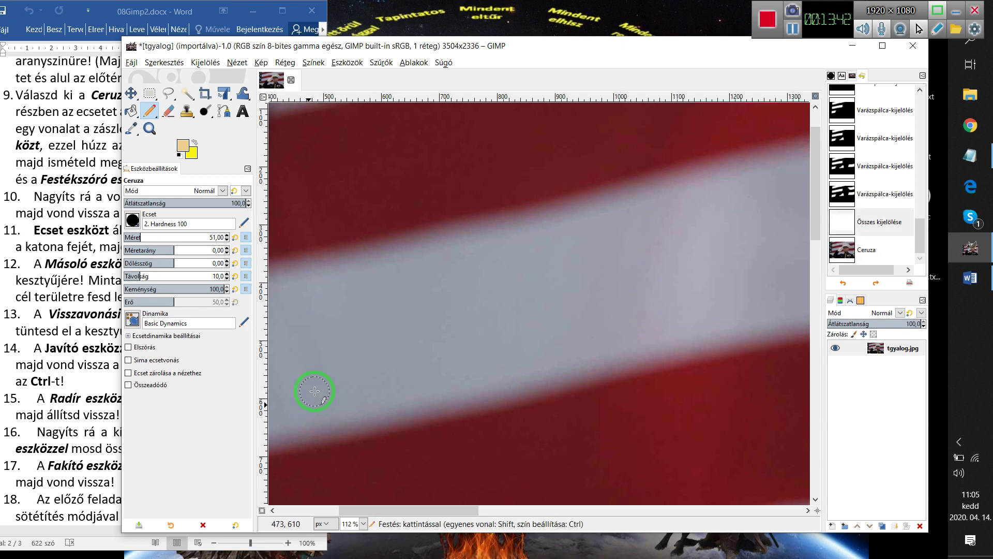
pyautogui.click(179, 146)
# Set the foreground colour to near-black 080600.
pyautogui.click(88, 196)
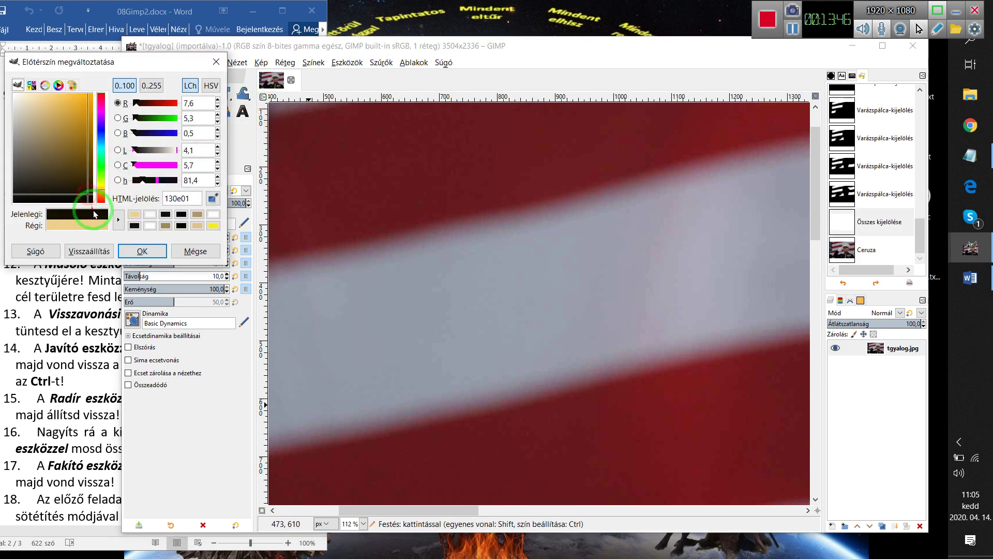
pyautogui.moveTo(89, 202); pyautogui.dragTo(89, 203)
pyautogui.click(140, 254)
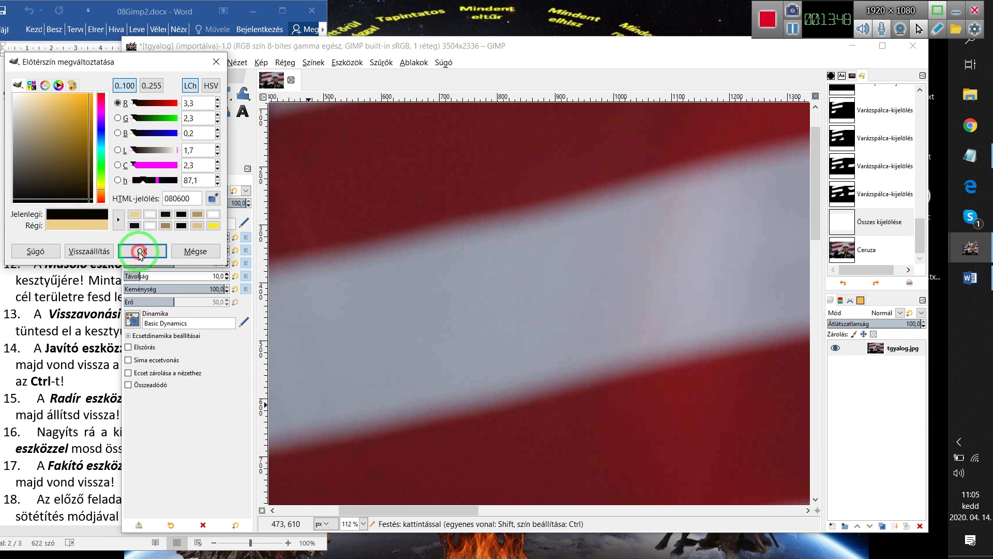
pyautogui.click(142, 251)
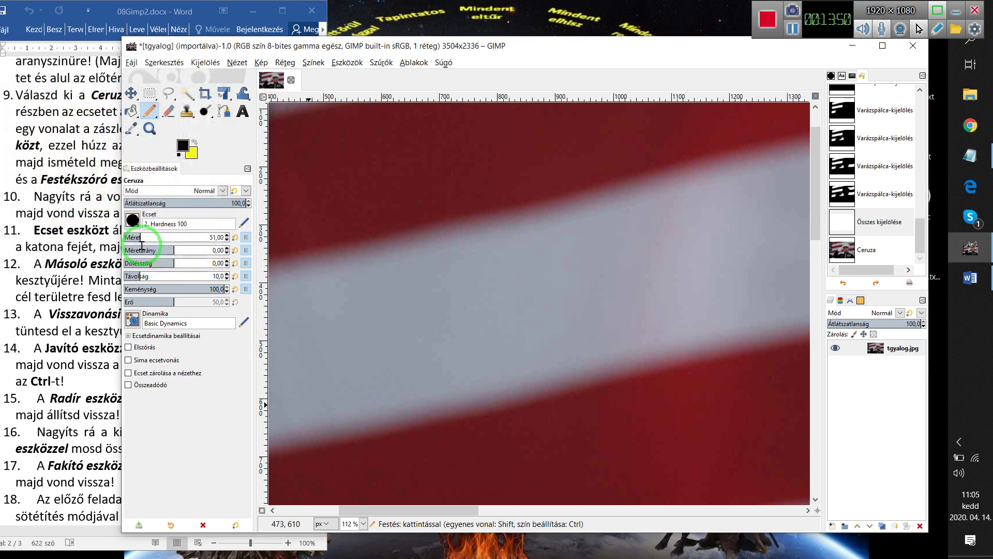
pyautogui.click(356, 252)
# Draw two parallel black Pencil lines across the white flag stripe.
pyautogui.moveTo(356, 252); pyautogui.dragTo(314, 424)
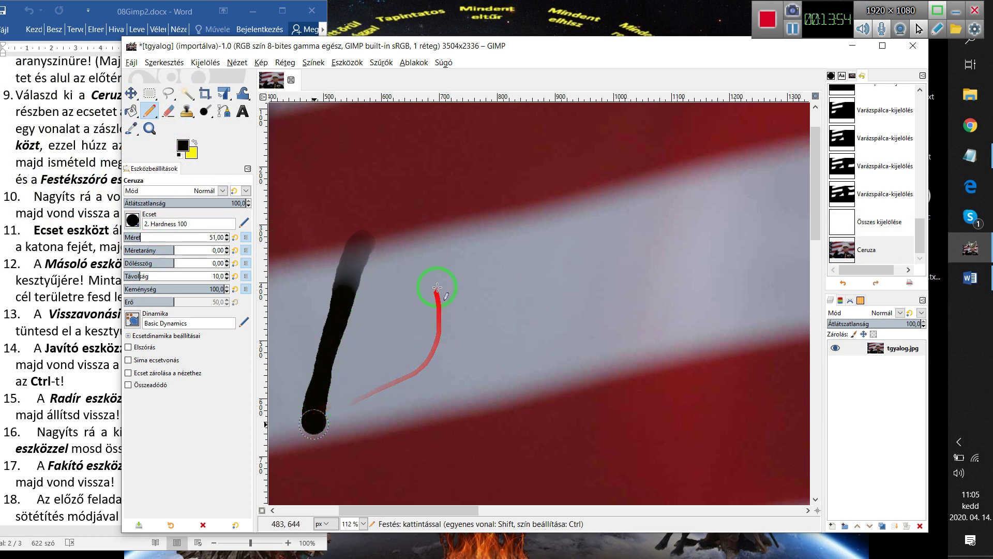
pyautogui.click(434, 247)
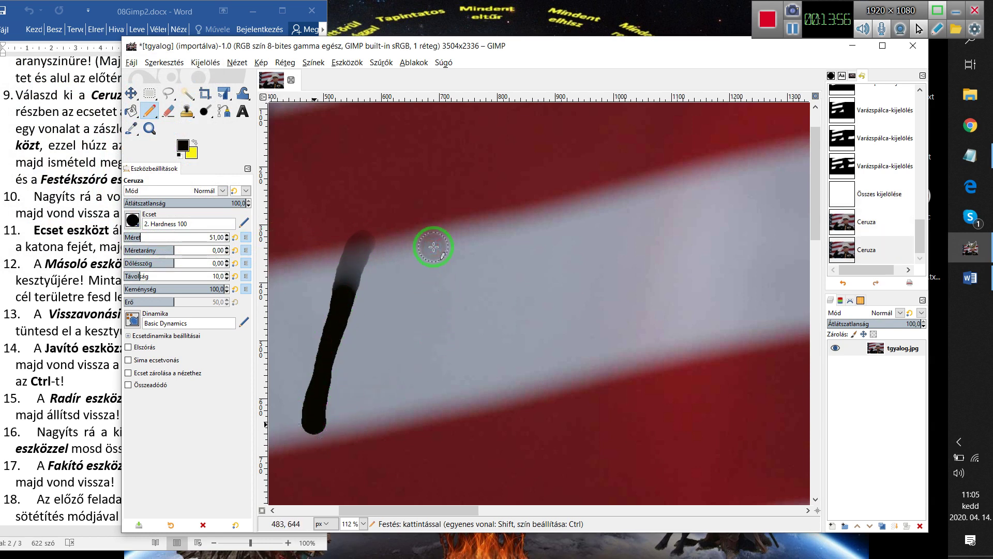
pyautogui.keyDown('shift'); pyautogui.click(387, 417); pyautogui.keyUp('shift')
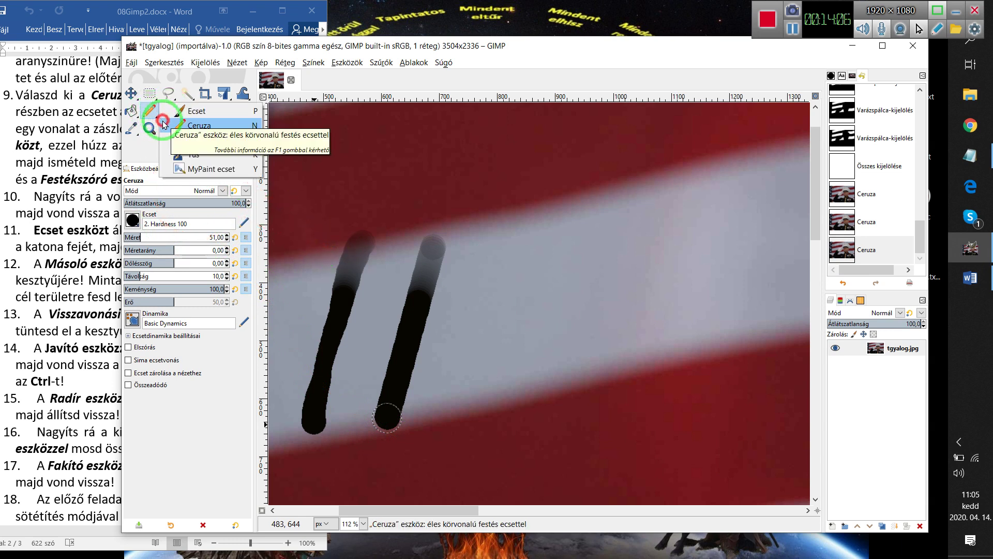
# Paint a third black Paintbrush stroke beside the pencil lines, plus a faint straight grey stroke.
pyautogui.moveTo(158, 118); pyautogui.dragTo(179, 115)
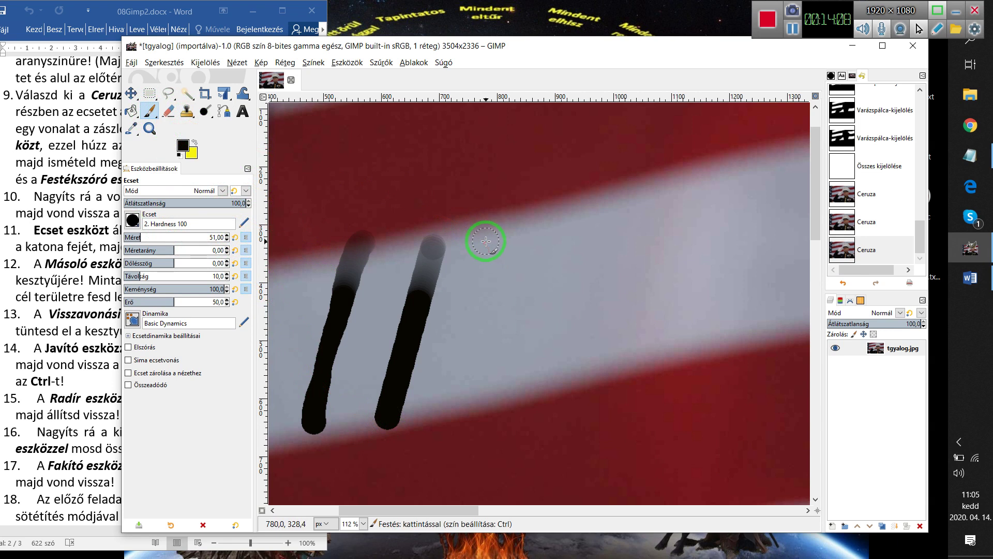
pyautogui.moveTo(486, 241); pyautogui.dragTo(444, 393)
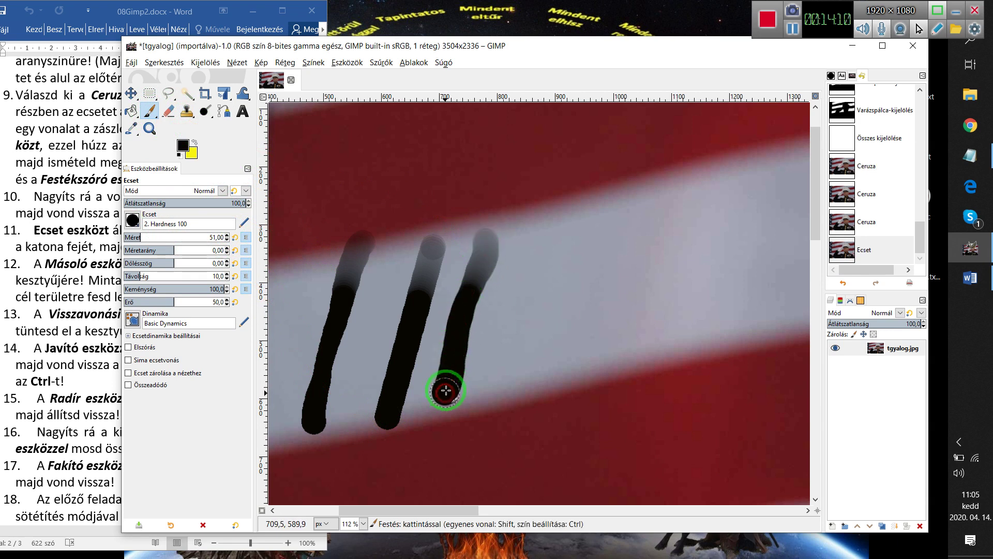
pyautogui.click(536, 235)
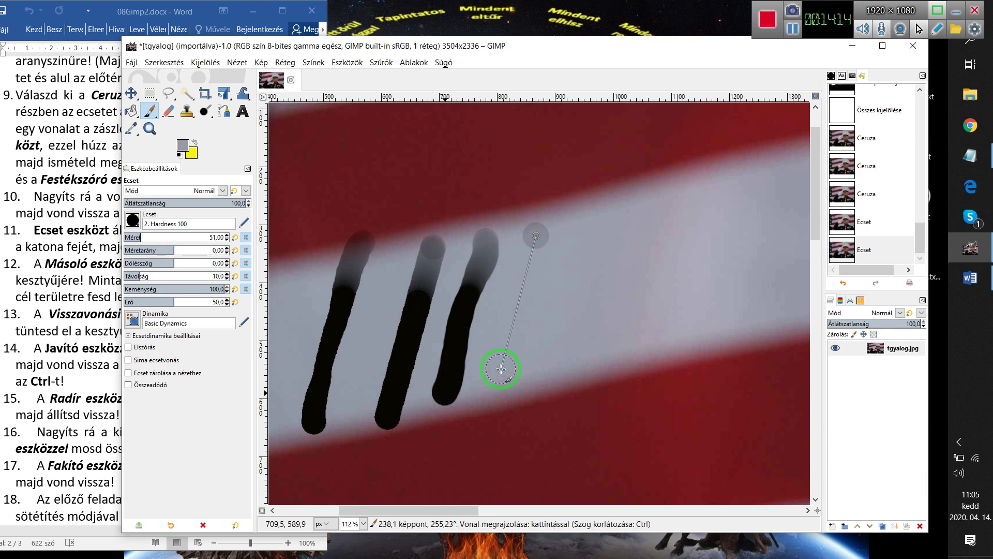
pyautogui.hotkey('ctrl', 'z')
pyautogui.click(536, 236)
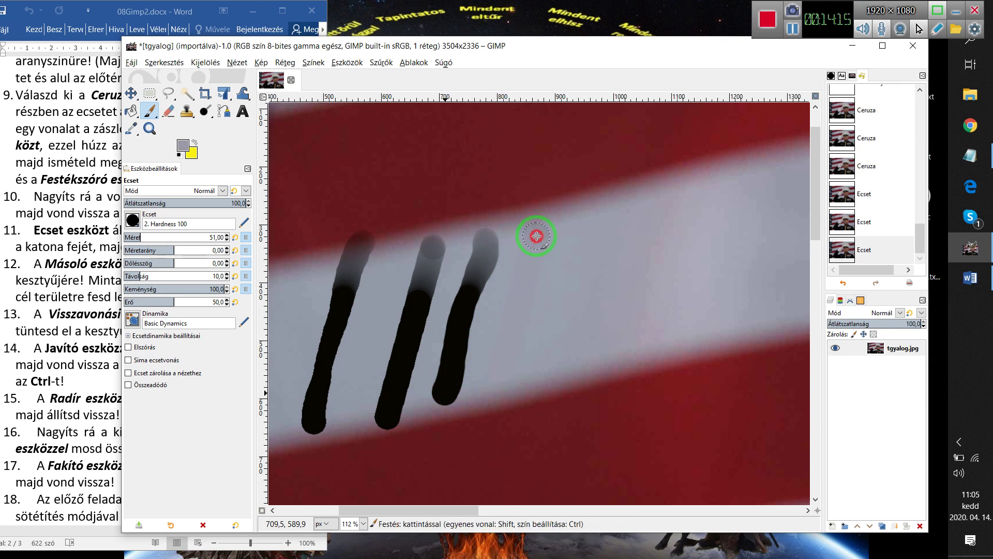
pyautogui.click(511, 360)
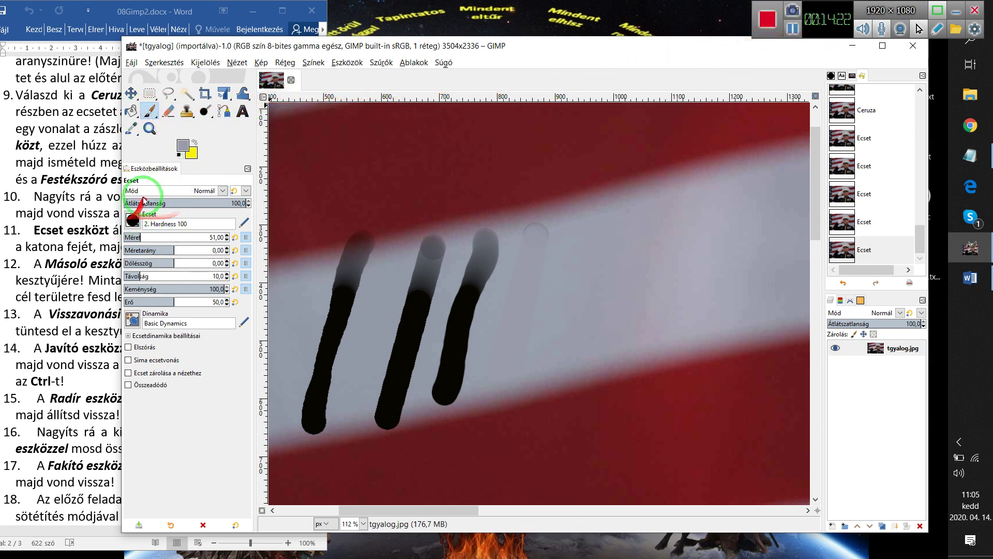
# Reset the foreground to near-black, undo the test lines, and paint a black brush line.
pyautogui.click(183, 147)
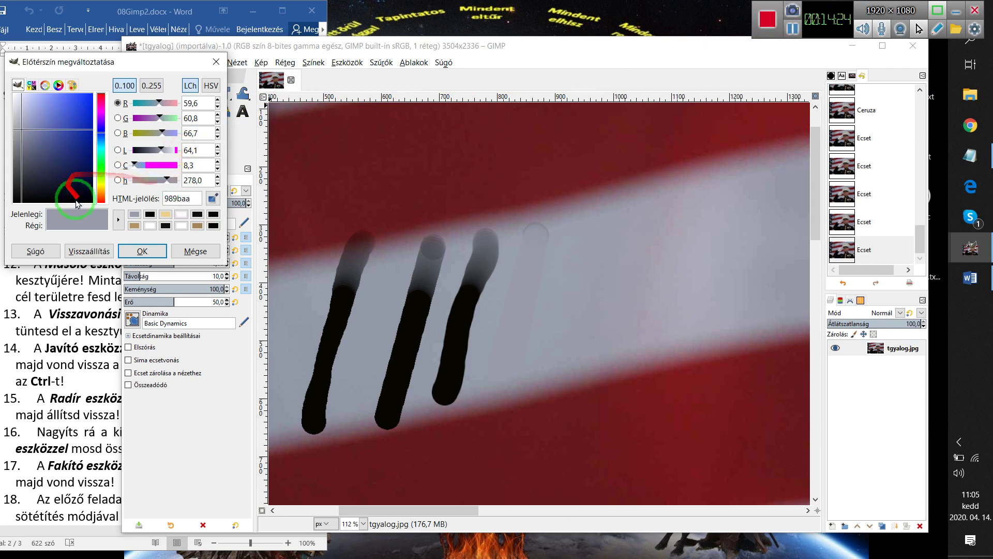
pyautogui.click(96, 207)
pyautogui.click(94, 201)
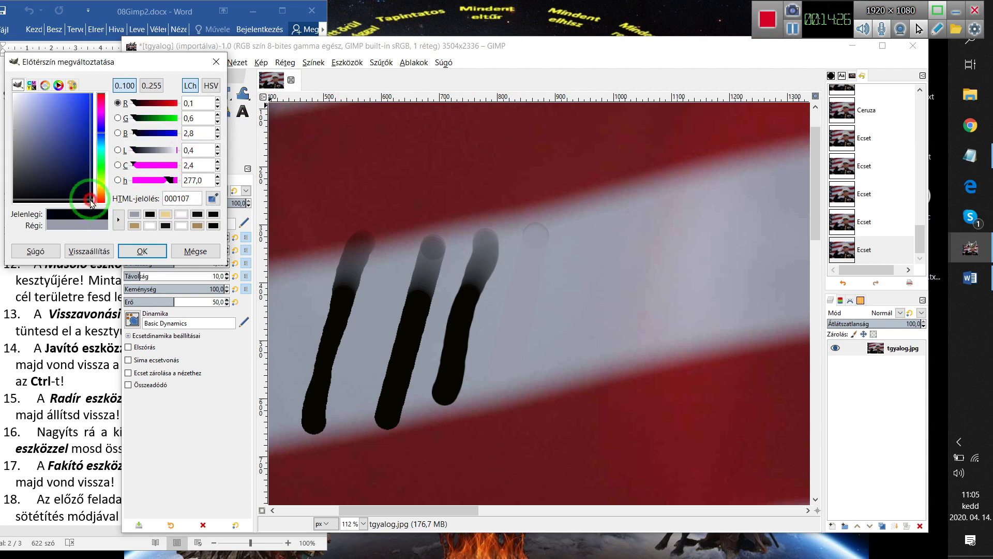
pyautogui.click(142, 251)
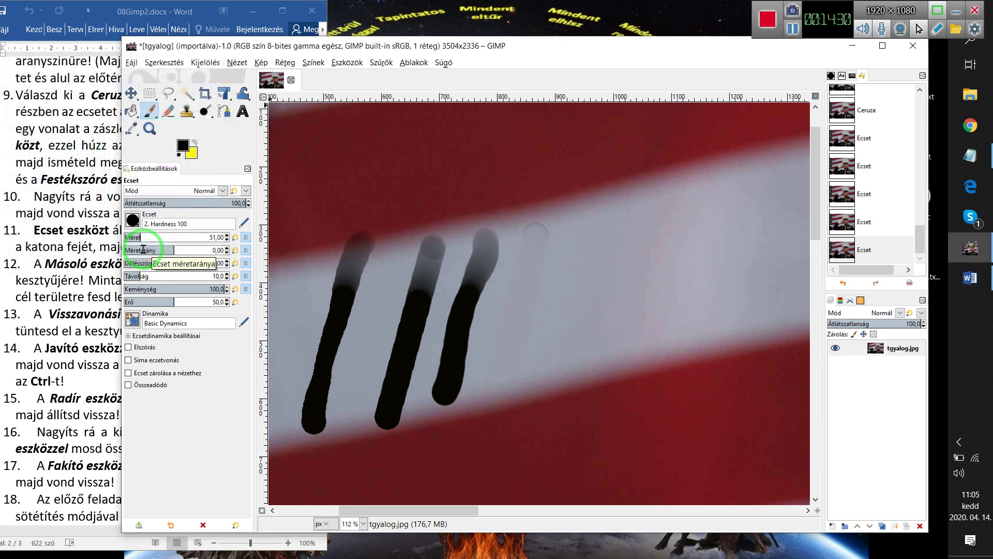
pyautogui.hotkey('ctrl', 'z')
pyautogui.hotkey('ctrl', 'z')
pyautogui.hotkey('ctrl', 'z')
pyautogui.hotkey('ctrl', 'z')
pyautogui.hotkey('ctrl', 'z')
pyautogui.hotkey('ctrl', 'z')
pyautogui.hotkey('ctrl', 'z')
pyautogui.hotkey('ctrl', 'z')
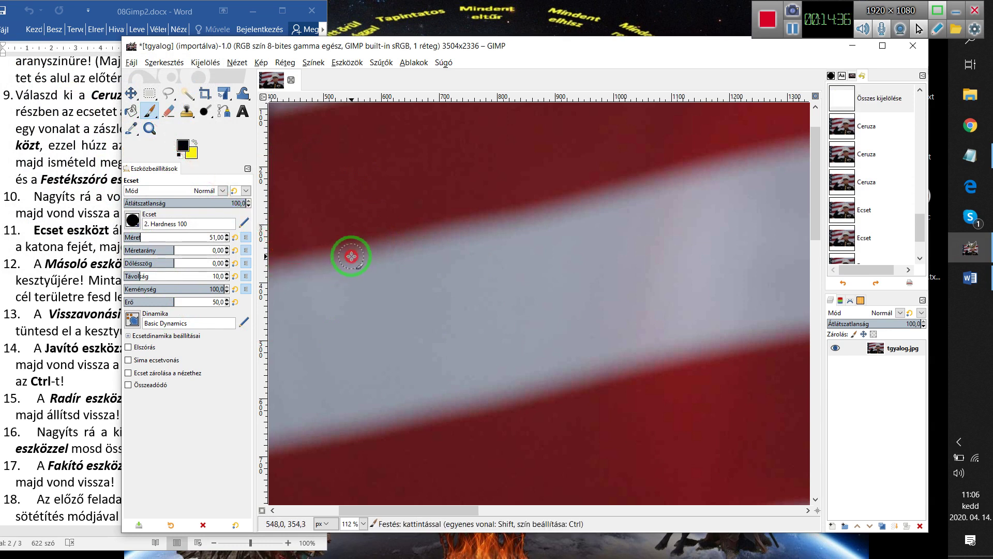
pyautogui.moveTo(351, 256); pyautogui.dragTo(311, 413)
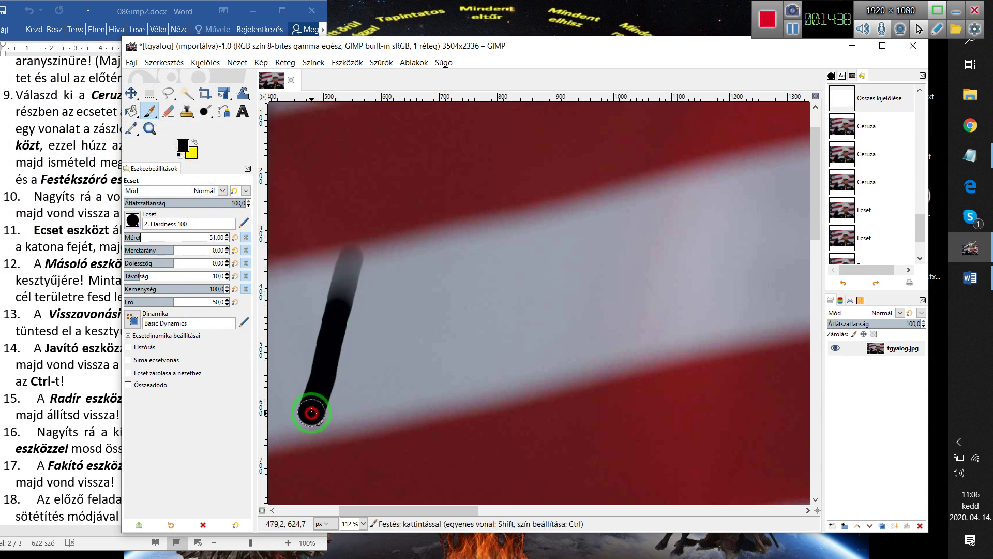
# Draw a comparison Pencil stroke, then undo both test strokes back to Select All.
pyautogui.click(150, 113)
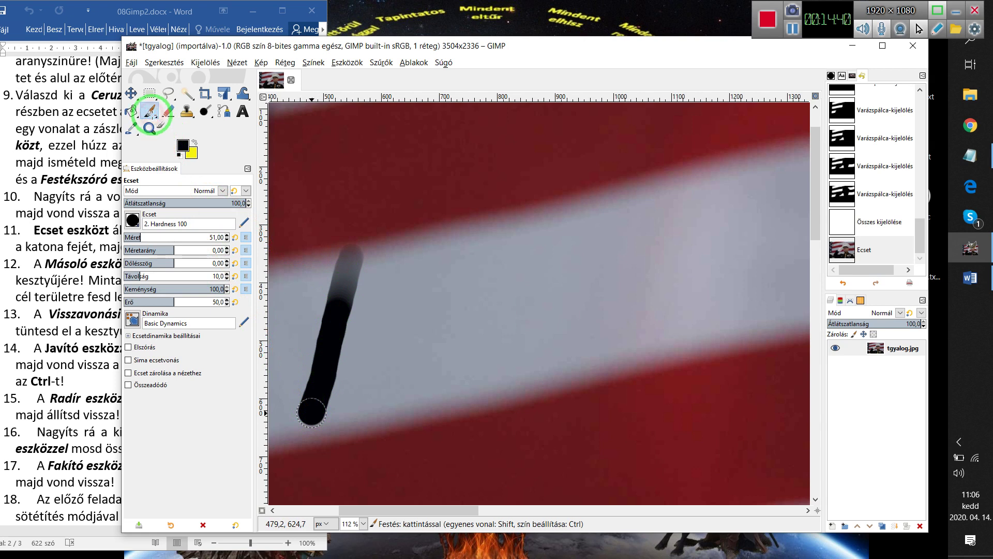
pyautogui.moveTo(151, 113); pyautogui.dragTo(176, 129)
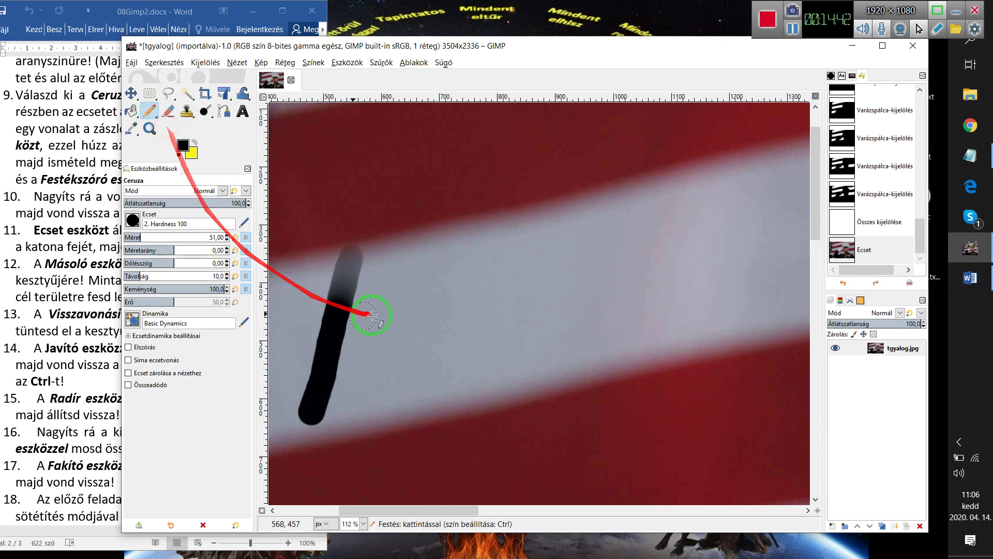
pyautogui.moveTo(410, 258); pyautogui.dragTo(363, 409)
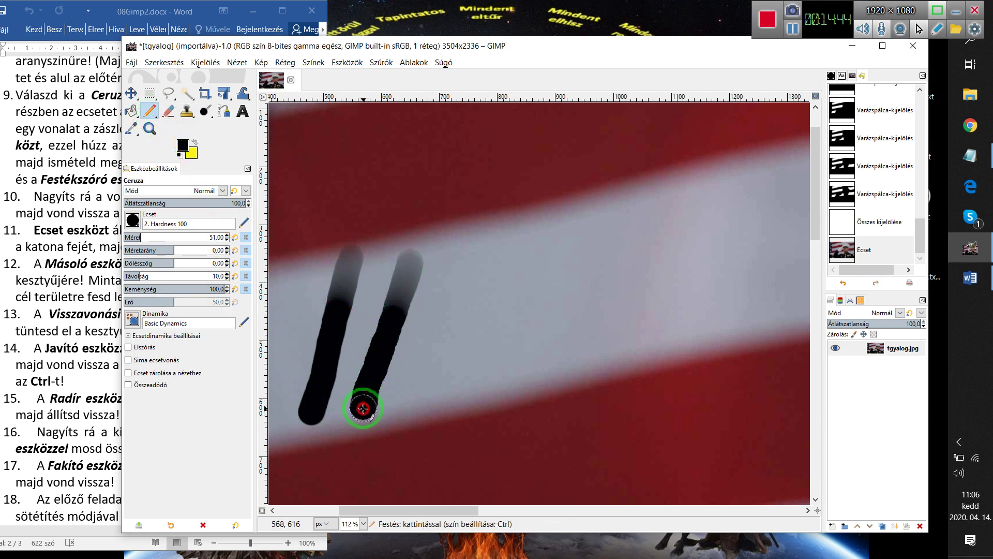
pyautogui.click(150, 111)
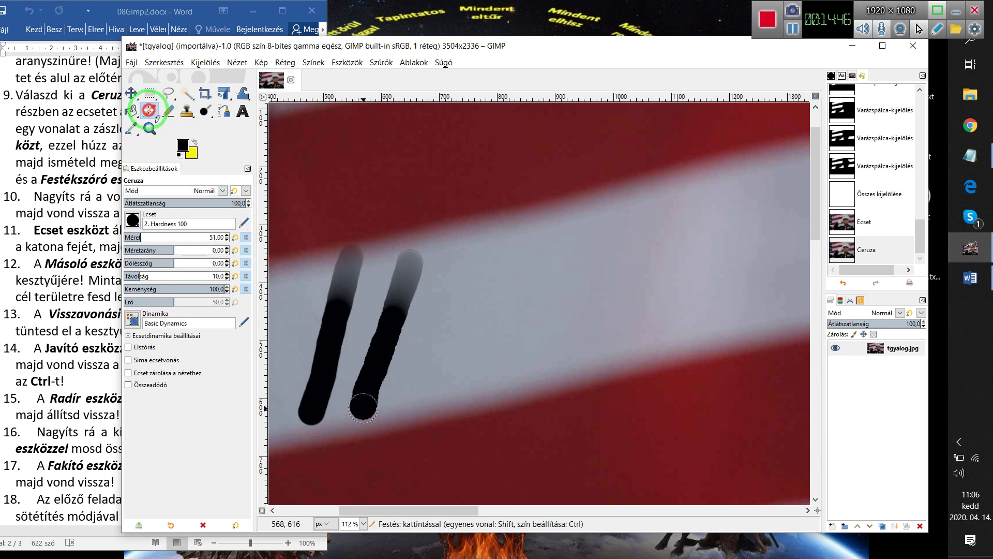
pyautogui.click(149, 112)
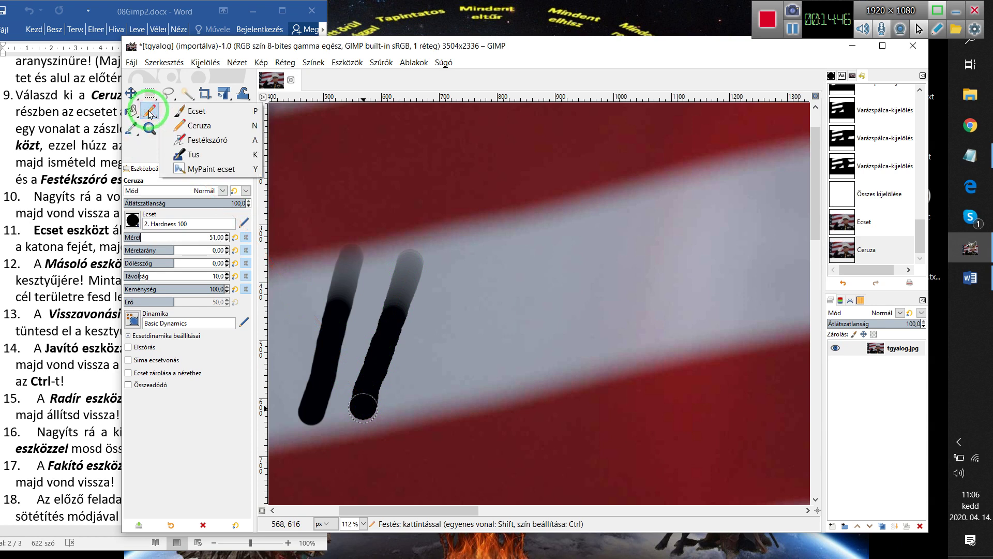
pyautogui.click(396, 233)
pyautogui.hotkey('ctrl', 'z')
pyautogui.hotkey('ctrl', 'z')
pyautogui.hotkey('ctrl', 'z')
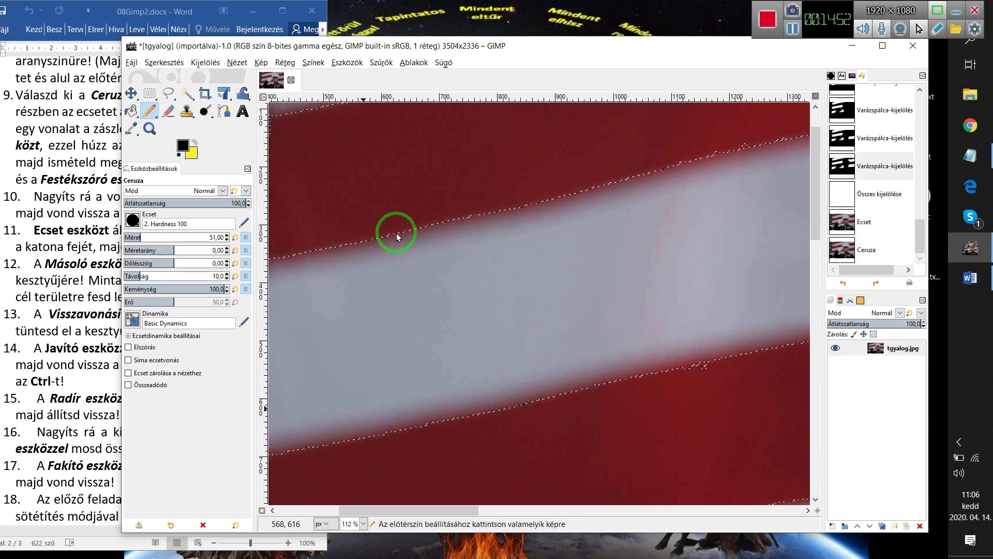
pyautogui.hotkey('ctrl', 'a')
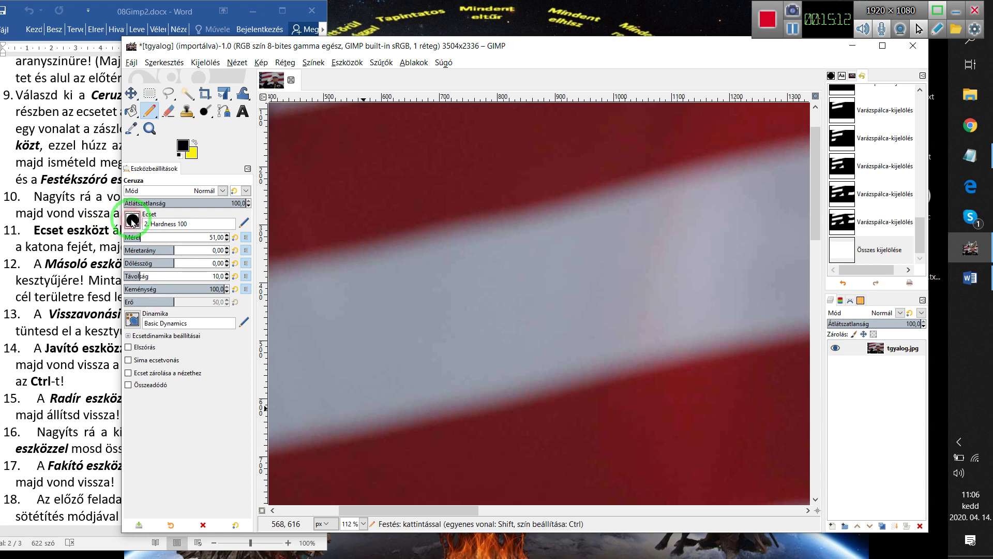
# Choose the 2. Hardness 075 brush and paint a soft Paintbrush stroke down the white stripe.
pyautogui.click(133, 221)
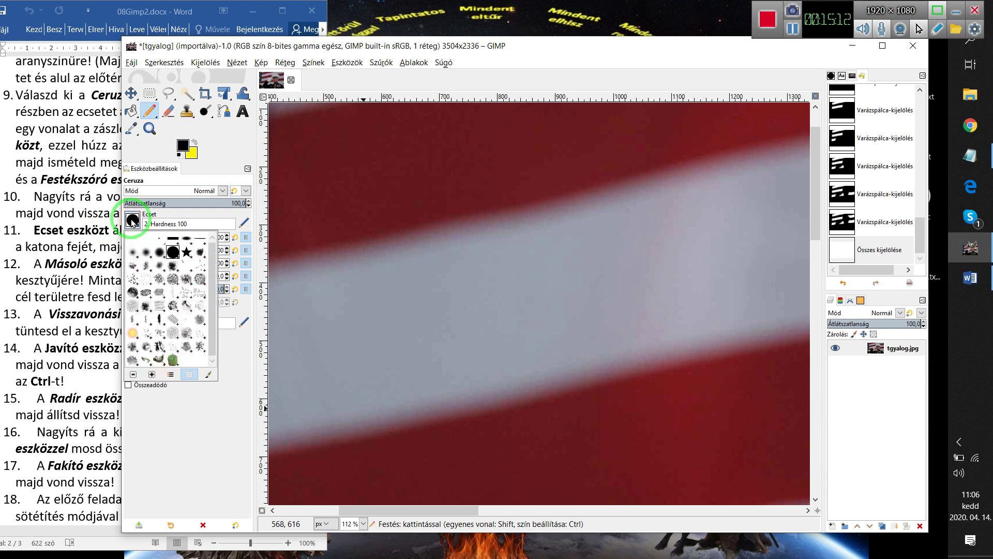
pyautogui.doubleClick(161, 254)
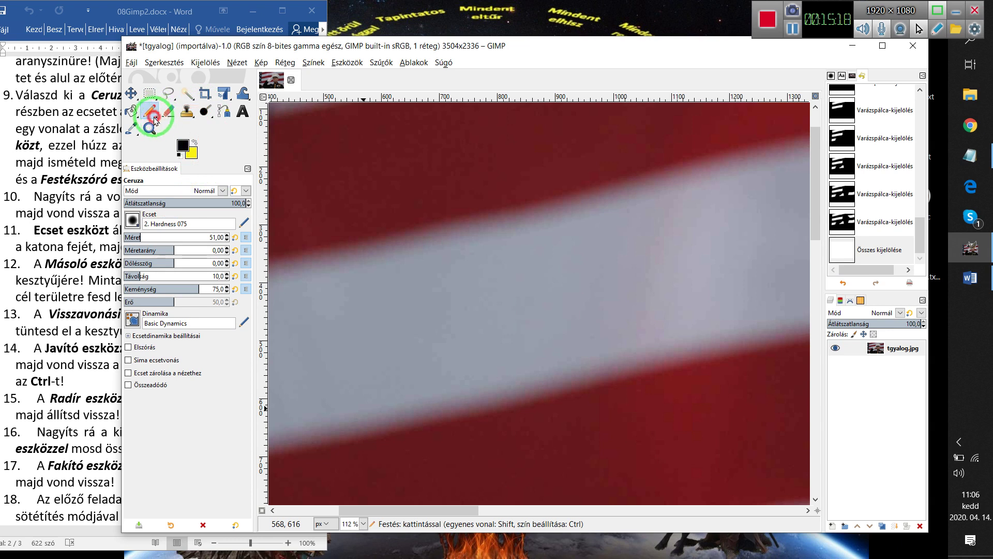
pyautogui.moveTo(159, 117); pyautogui.dragTo(200, 76)
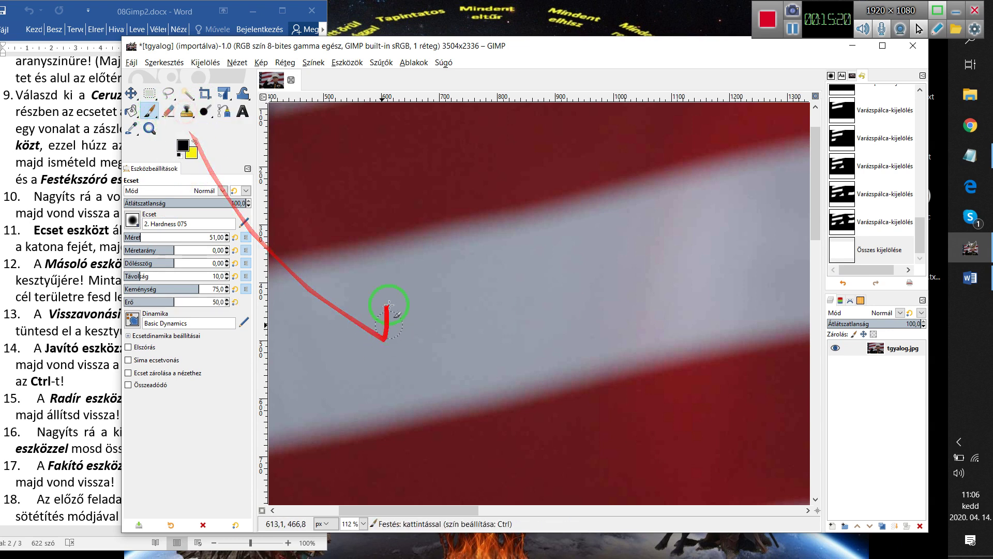
pyautogui.moveTo(353, 253); pyautogui.dragTo(314, 426)
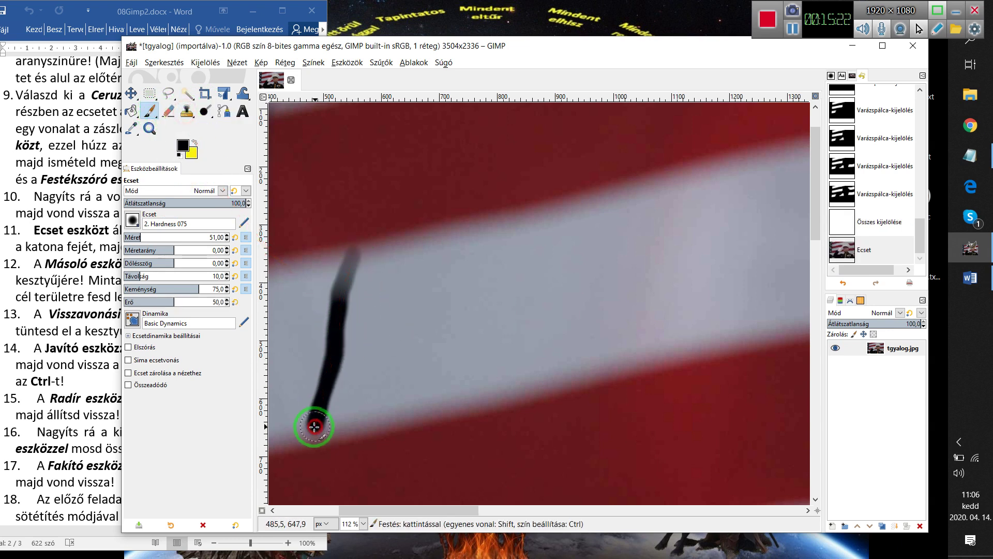
# Add a hard Pencil stroke and a faint Airbrush stroke beside it.
pyautogui.click(154, 110)
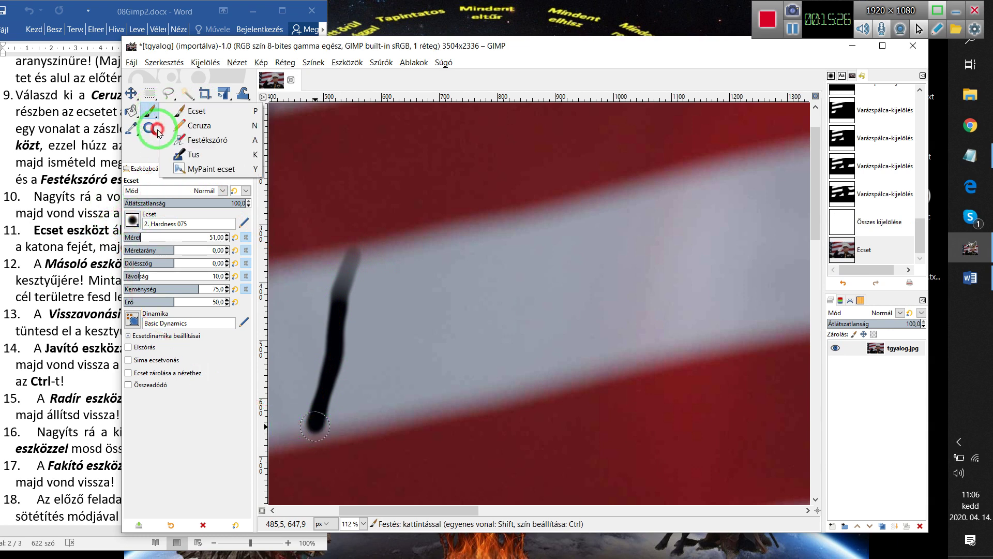
pyautogui.moveTo(154, 111); pyautogui.dragTo(179, 131)
pyautogui.moveTo(406, 246); pyautogui.dragTo(365, 395)
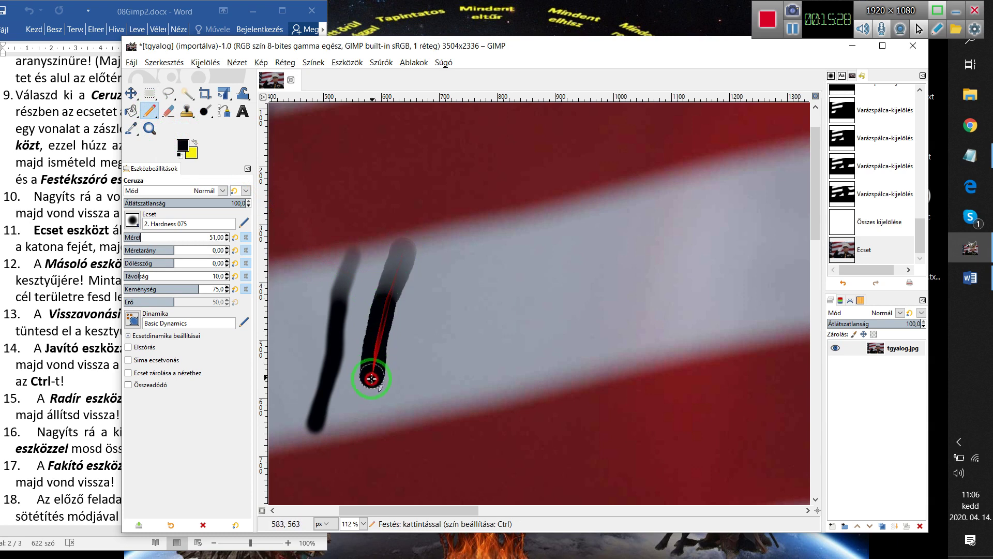
pyautogui.moveTo(149, 110); pyautogui.dragTo(184, 143)
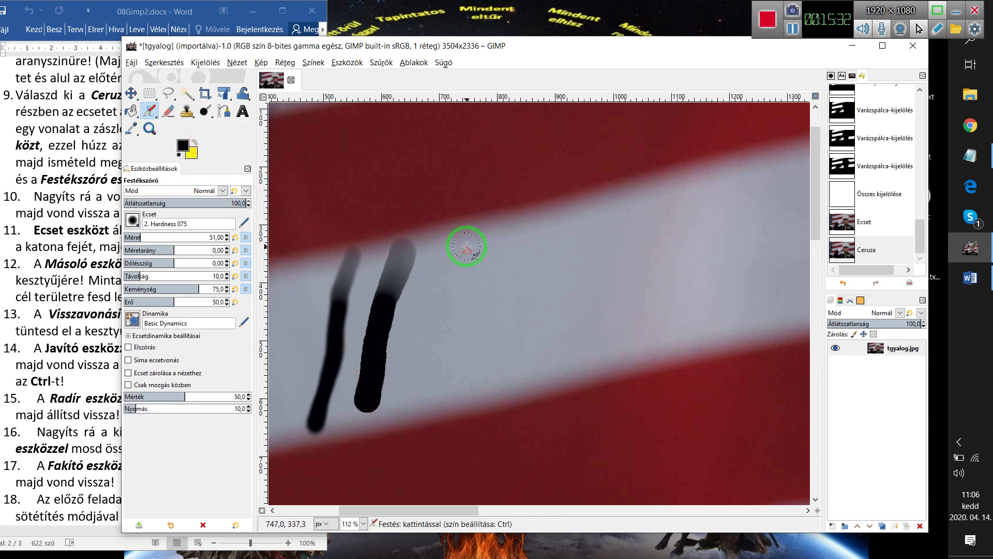
pyautogui.moveTo(463, 244)
pyautogui.mouseDown()
pyautogui.moveTo(411, 387)
pyautogui.moveTo(446, 364)
pyautogui.mouseUp()
pyautogui.click(152, 111)
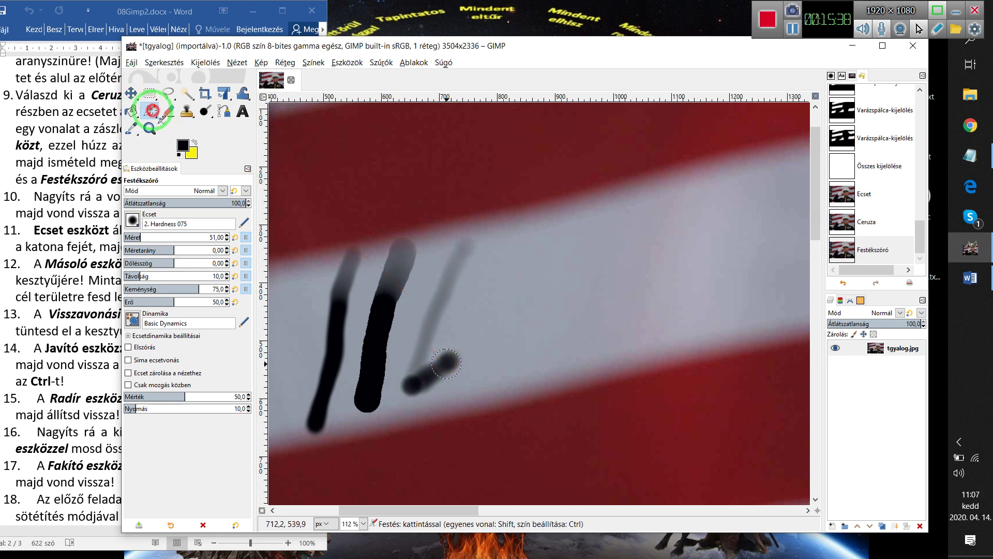
# Draw a sharp Ink stroke right of the others, then zoom in on all four strokes.
pyautogui.click(176, 148)
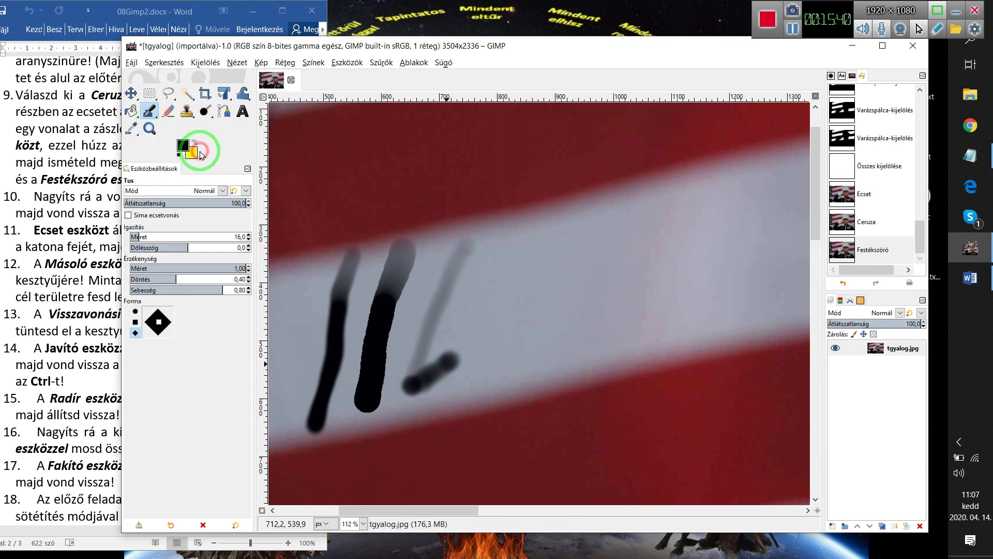
pyautogui.moveTo(530, 230); pyautogui.dragTo(480, 389)
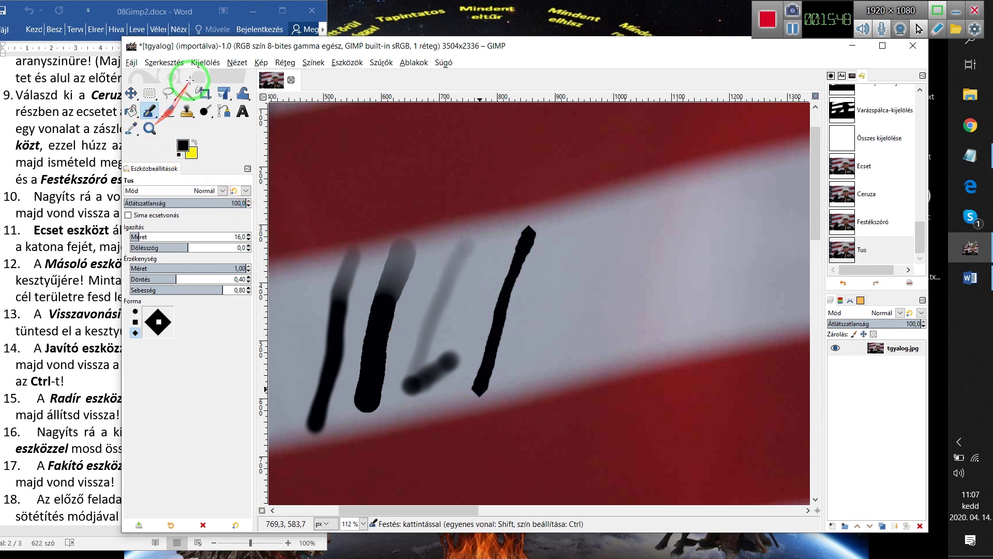
pyautogui.click(148, 128)
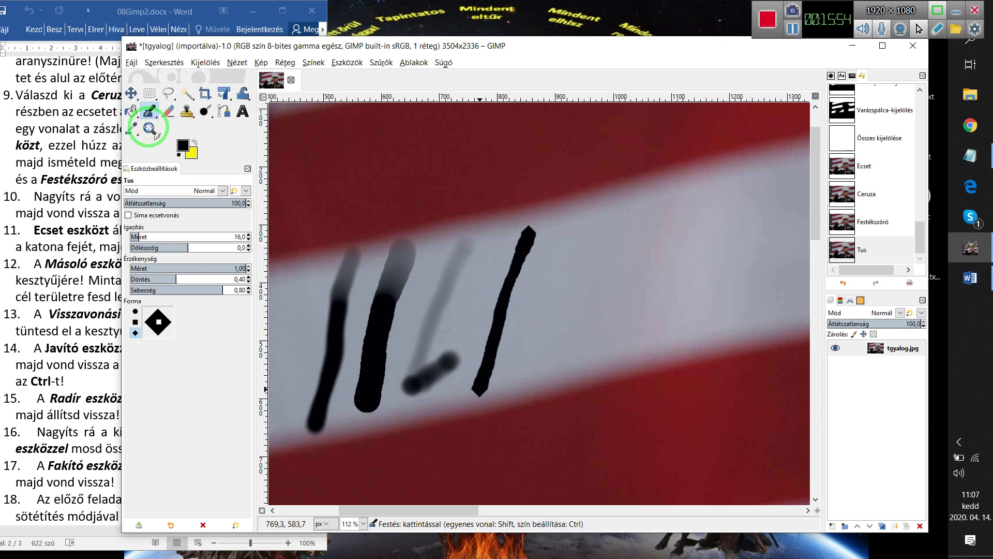
pyautogui.click(150, 129)
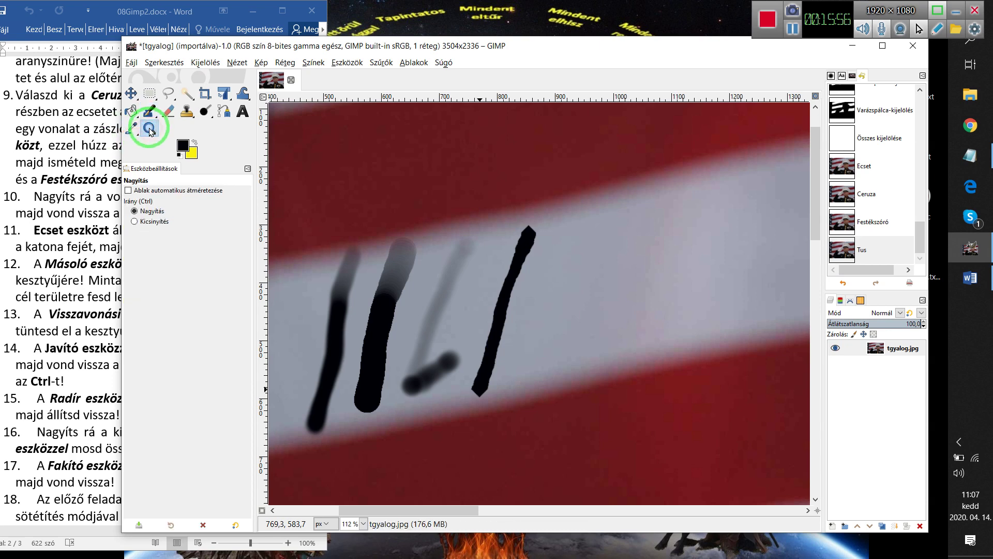
pyautogui.moveTo(312, 222); pyautogui.dragTo(557, 447)
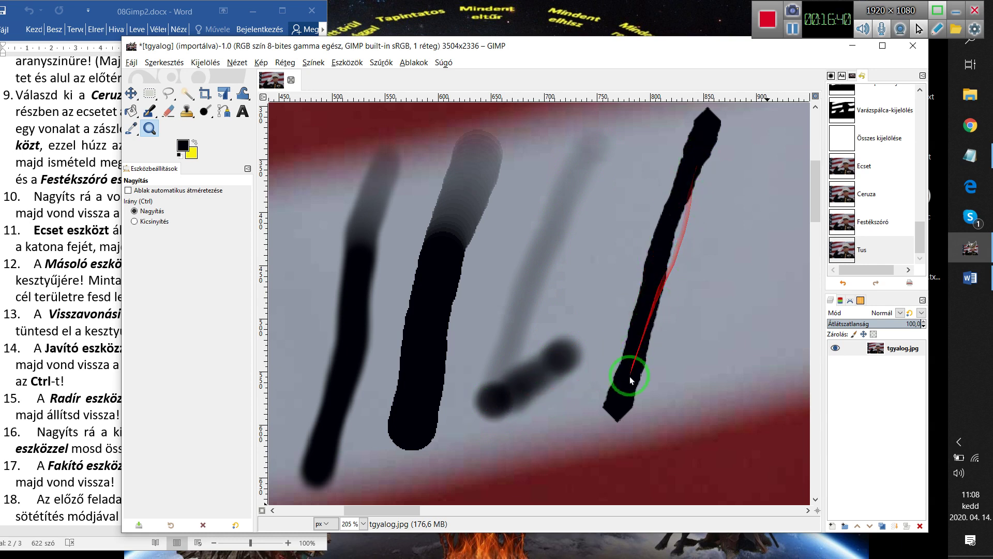
# Draw a short diamond-nib Ink mark between the strokes.
pyautogui.moveTo(629, 377)
pyautogui.mouseDown()
pyautogui.moveTo(650, 247)
pyautogui.moveTo(693, 137)
pyautogui.mouseUp()
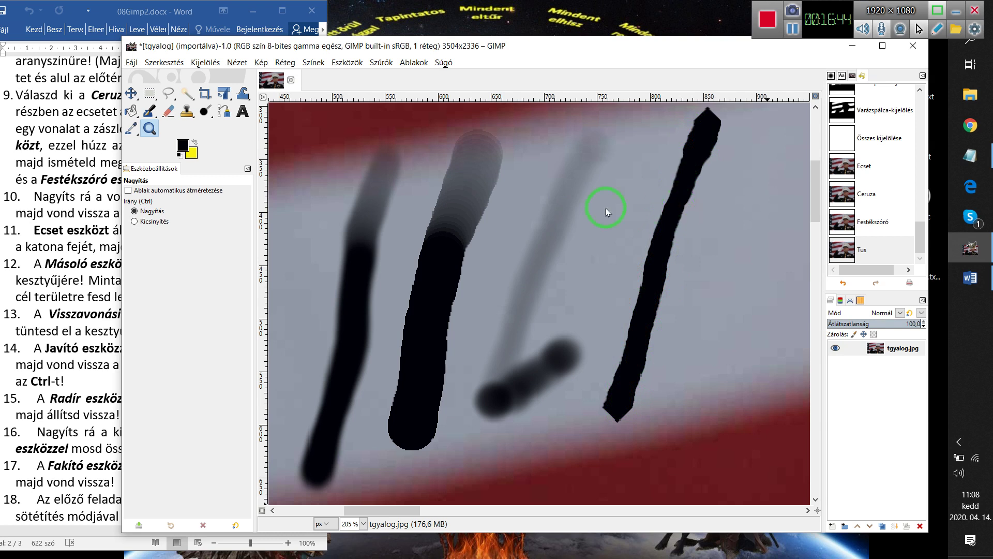
pyautogui.click(147, 111)
pyautogui.click(148, 112)
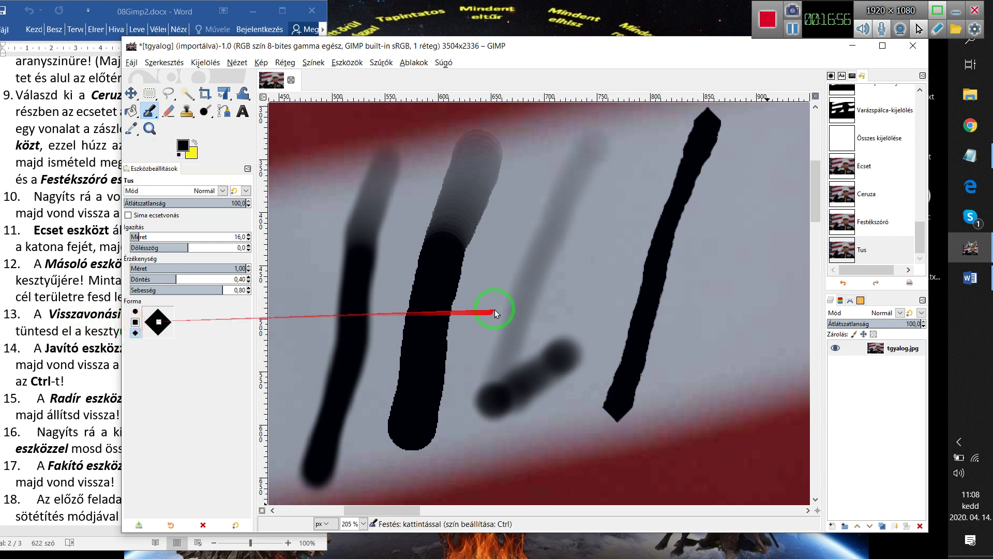
pyautogui.moveTo(587, 255); pyautogui.dragTo(591, 297)
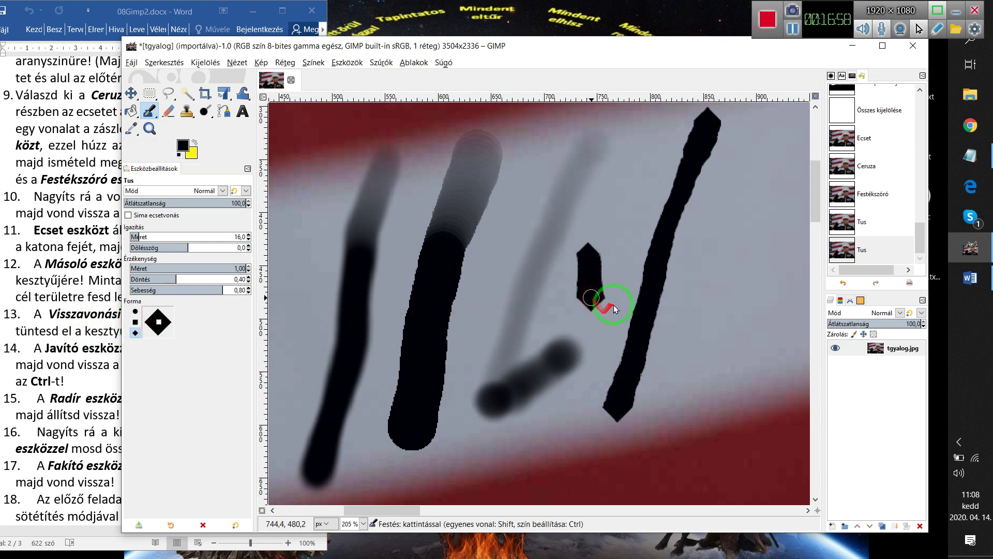
# Draw square-nib Ink marks, then a round-nib stroke at the upper right.
pyautogui.click(135, 323)
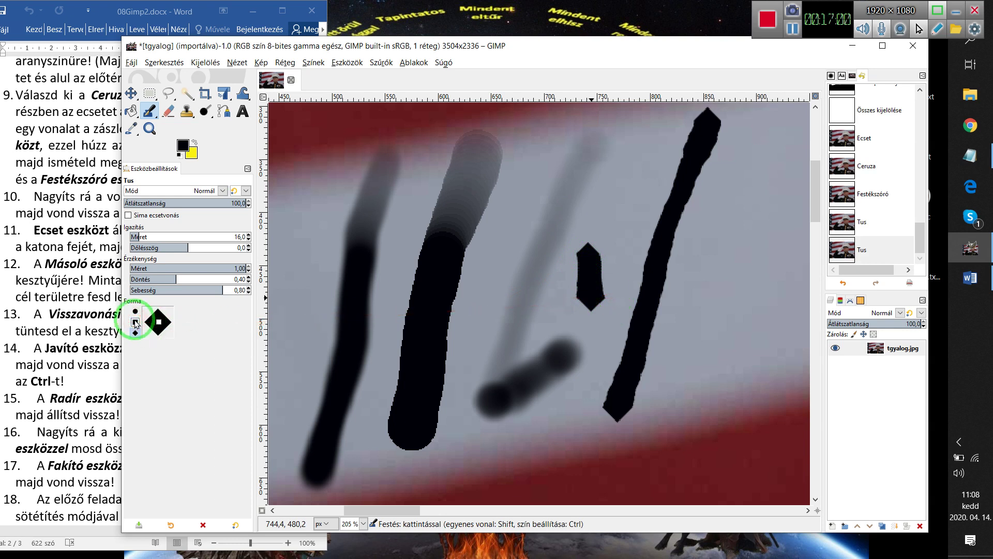
pyautogui.moveTo(622, 197); pyautogui.dragTo(623, 228)
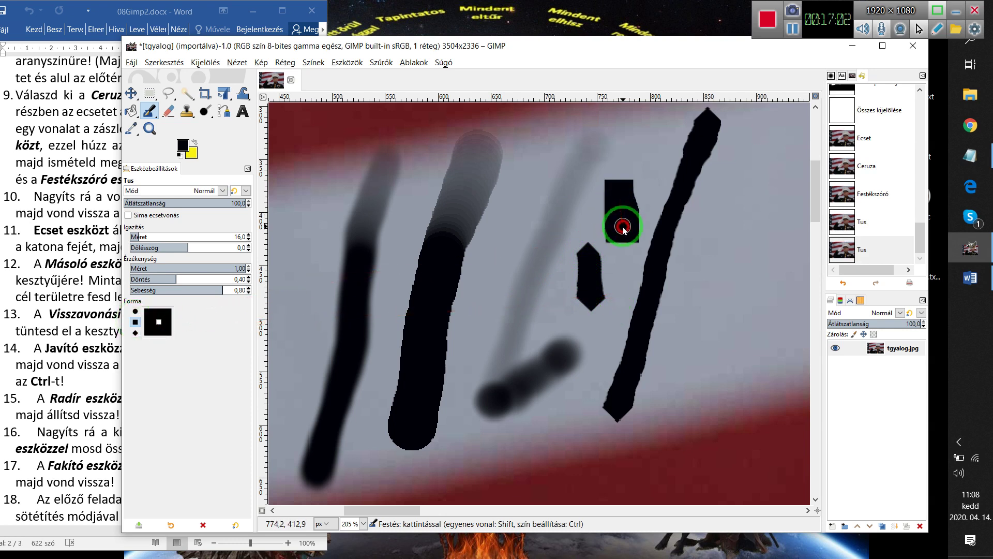
pyautogui.moveTo(688, 244); pyautogui.dragTo(722, 336)
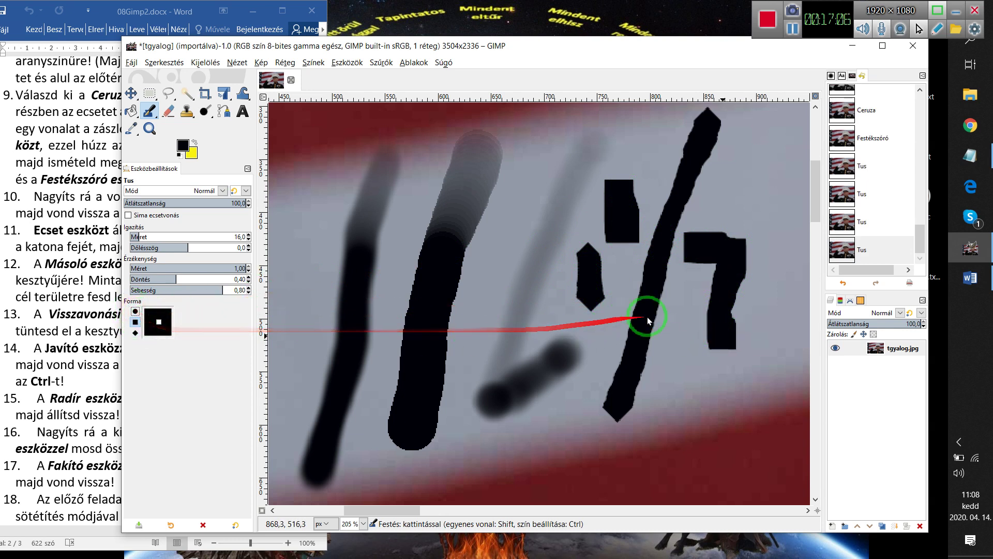
pyautogui.moveTo(653, 313); pyautogui.dragTo(750, 343)
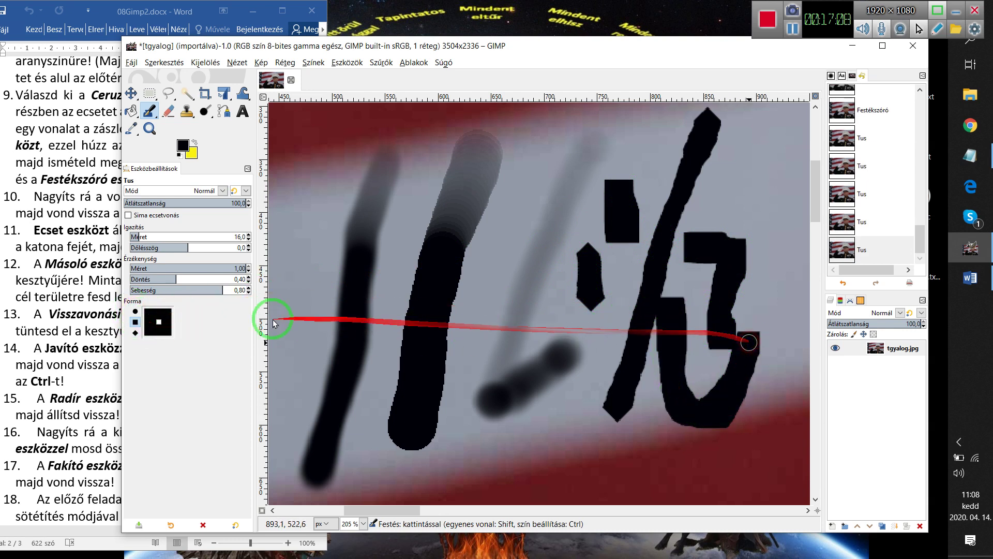
pyautogui.click(135, 311)
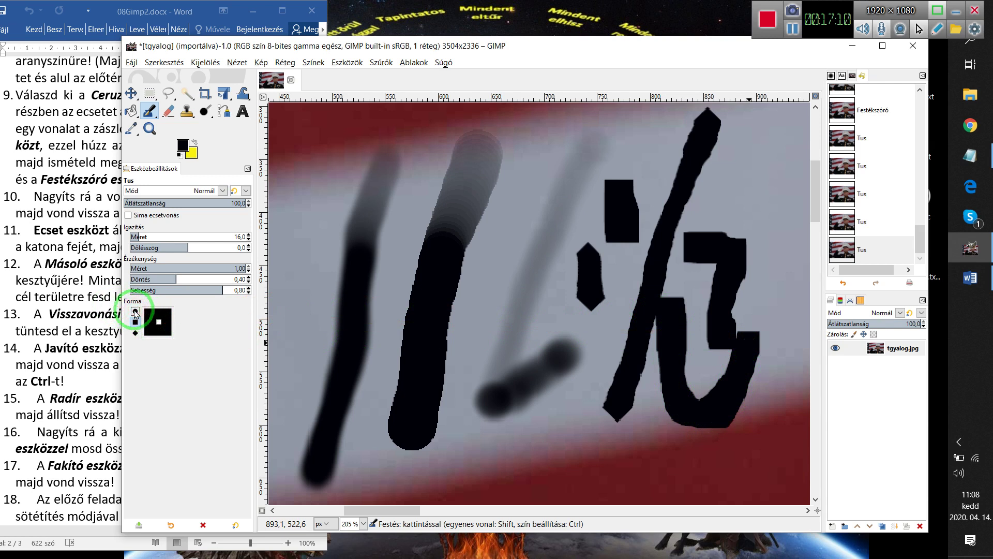
pyautogui.moveTo(759, 150); pyautogui.dragTo(725, 228)
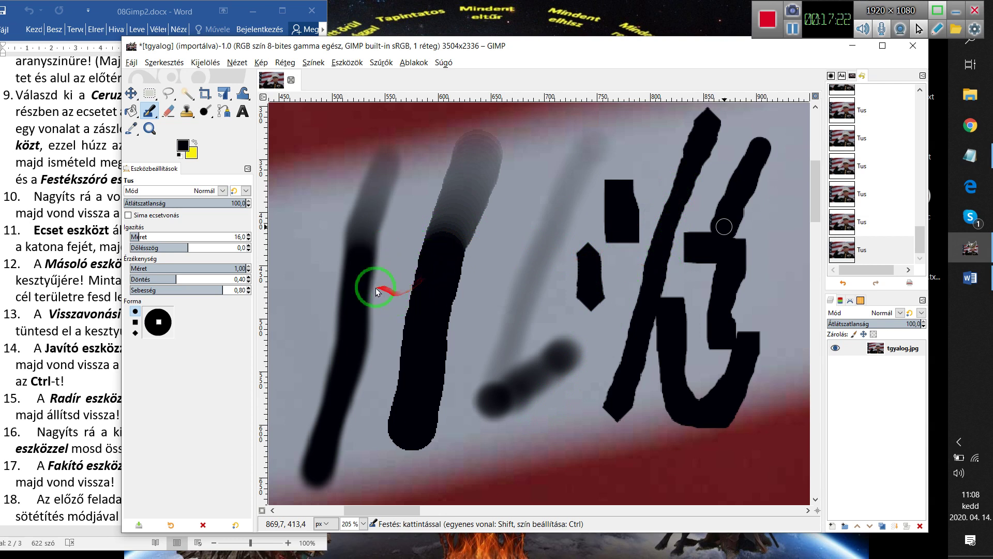
# Paint an Ink stroke over the left stroke and glance at the Word instructions.
pyautogui.moveTo(348, 312); pyautogui.dragTo(359, 247)
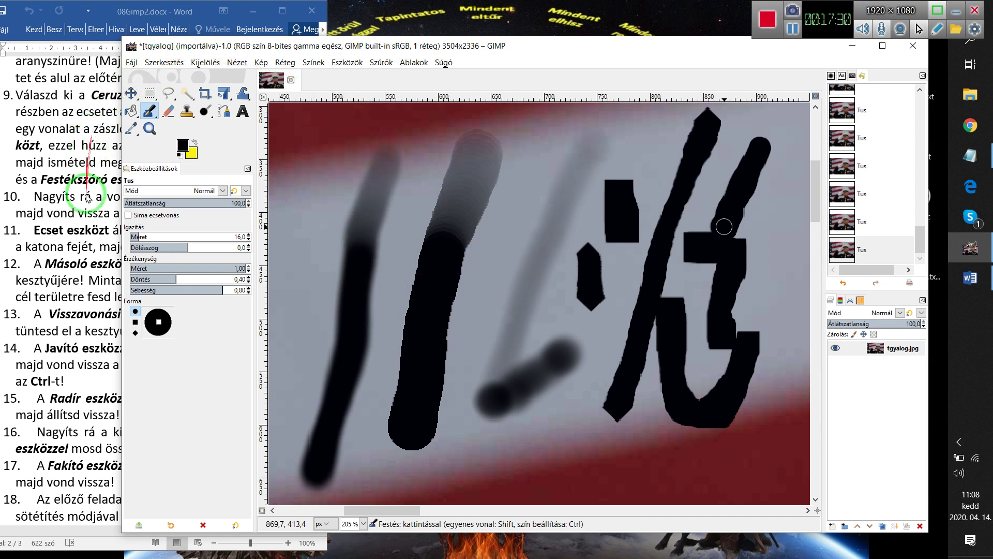
pyautogui.click(83, 241)
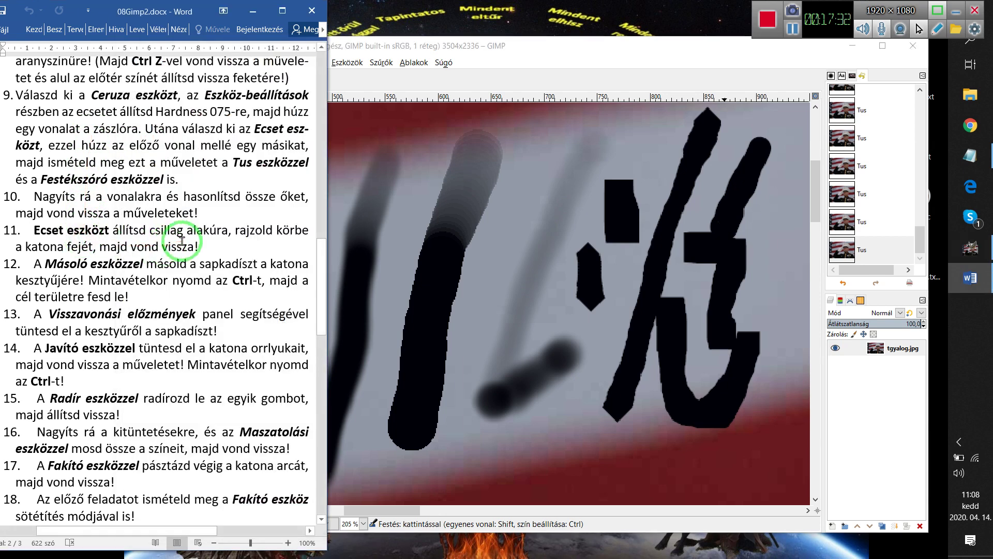
pyautogui.click(527, 47)
# Undo the remaining test strokes and fit the whole photo in the window at 29.9%.
pyautogui.hotkey('ctrl', 'z')
pyautogui.hotkey('ctrl', 'z')
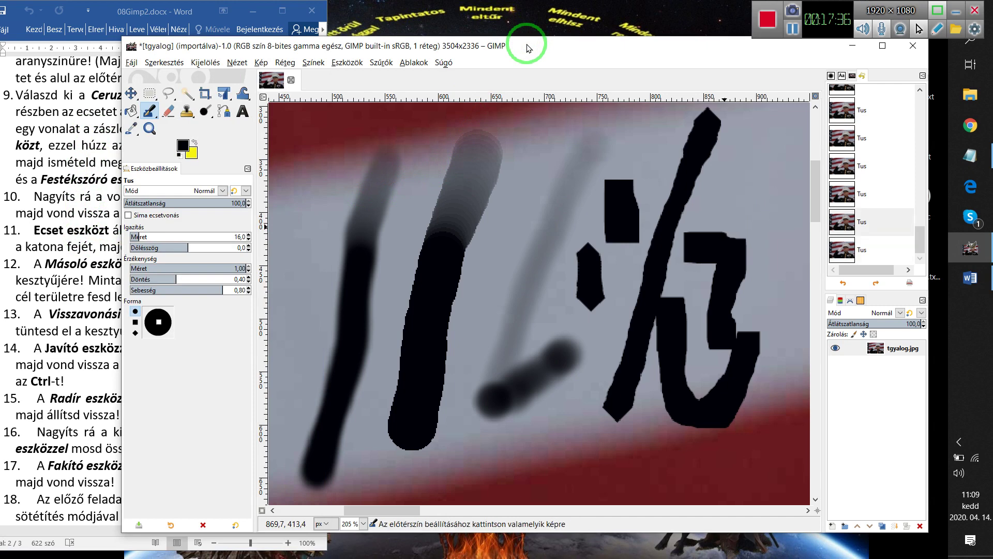
pyautogui.hotkey('ctrl', 'z')
pyautogui.hotkey('ctrl', 'z')
pyautogui.hotkey('ctrl', 'z')
pyautogui.hotkey('ctrl', 'z')
pyautogui.hotkey('ctrl', 'z')
pyautogui.hotkey('ctrl', 'z')
pyautogui.hotkey('ctrl', 'z')
pyautogui.hotkey('ctrl', 'z')
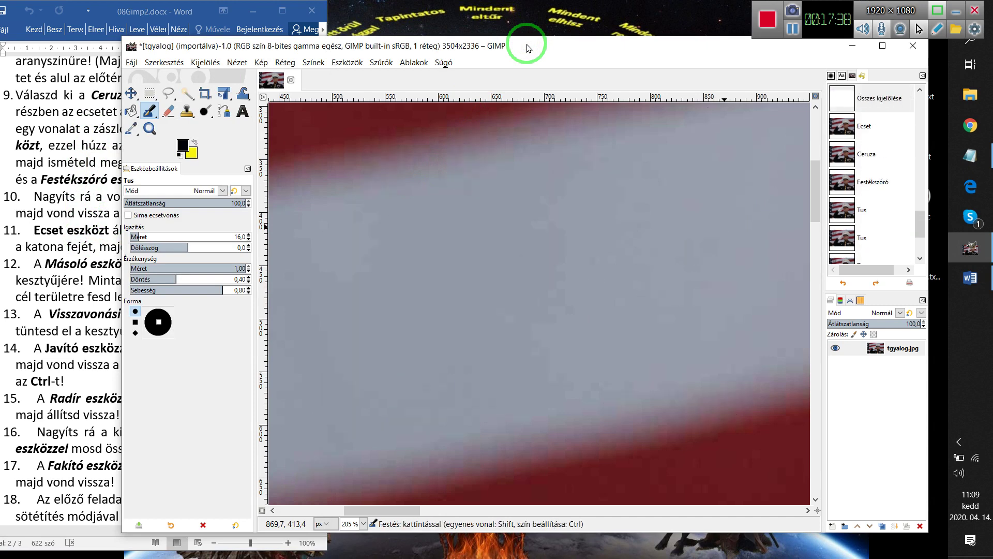
pyautogui.hotkey('shift', 'ctrl', 'j')
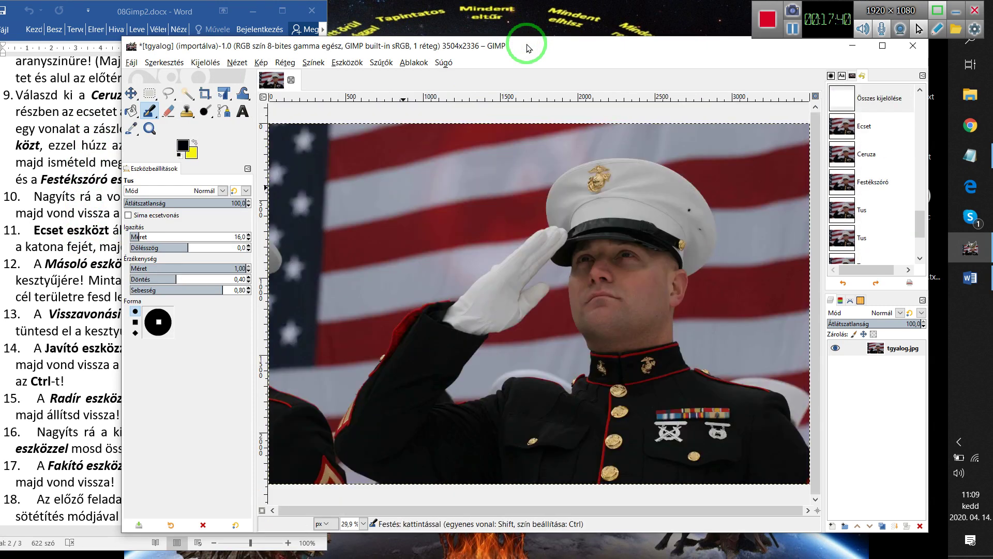
# Check the Word instructions, then return to GIMP's painting tools group.
pyautogui.click(167, 10)
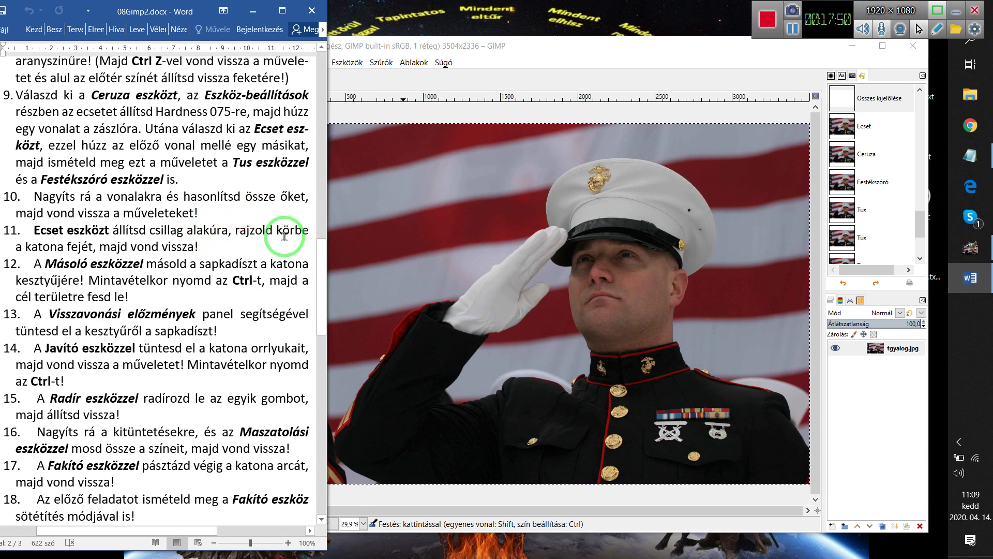
pyautogui.click(551, 45)
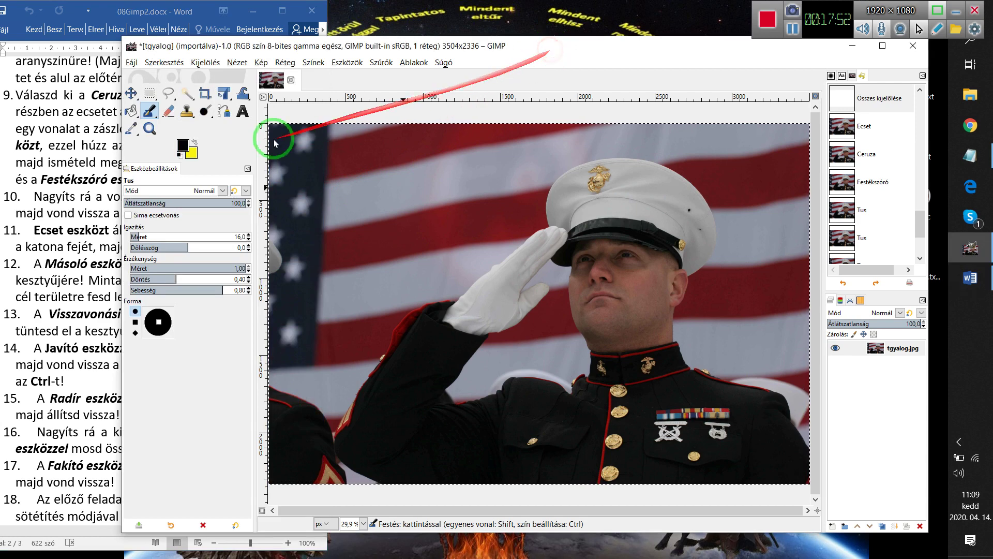
pyautogui.click(149, 110)
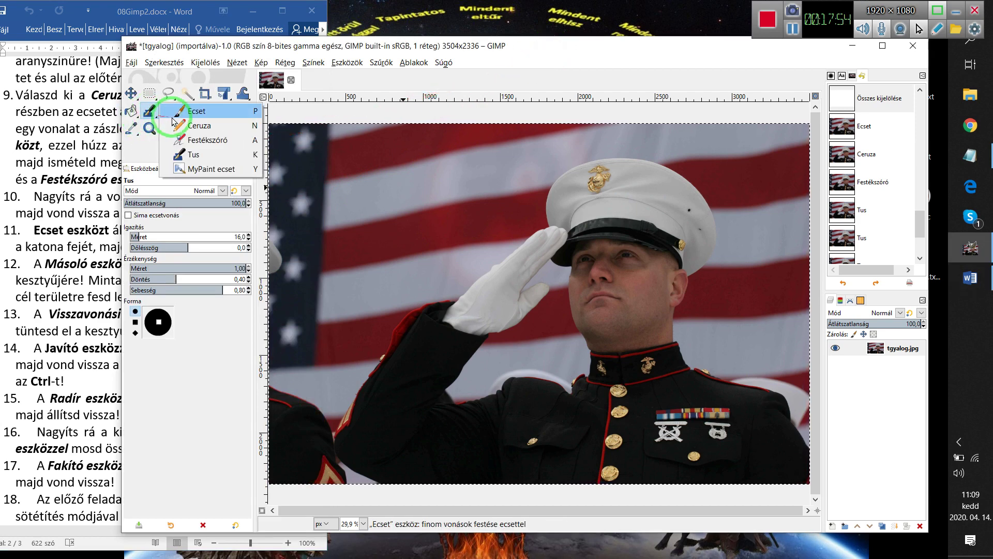
# Paint a black star-dotted loop around the soldier's head with the 2. Star brush.
pyautogui.click(173, 114)
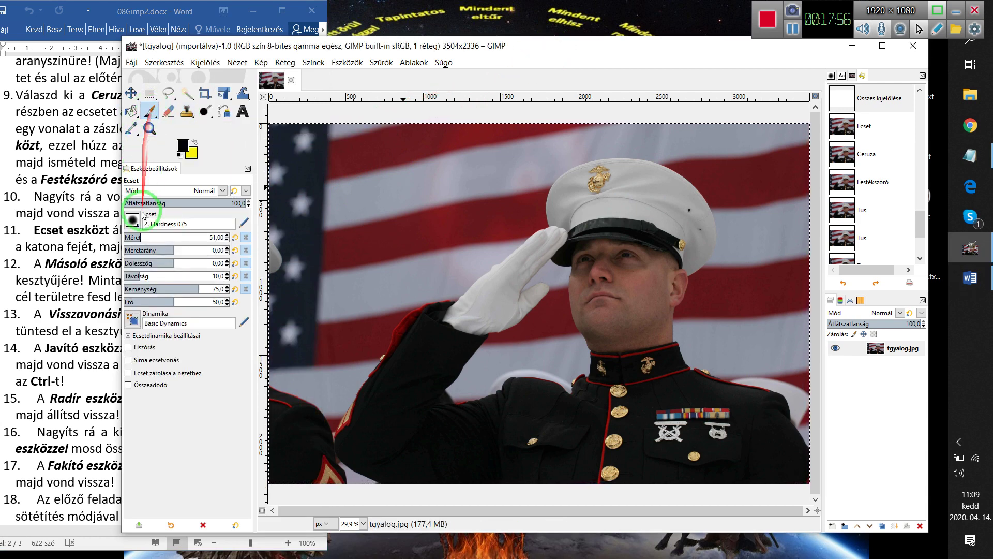
pyautogui.click(132, 219)
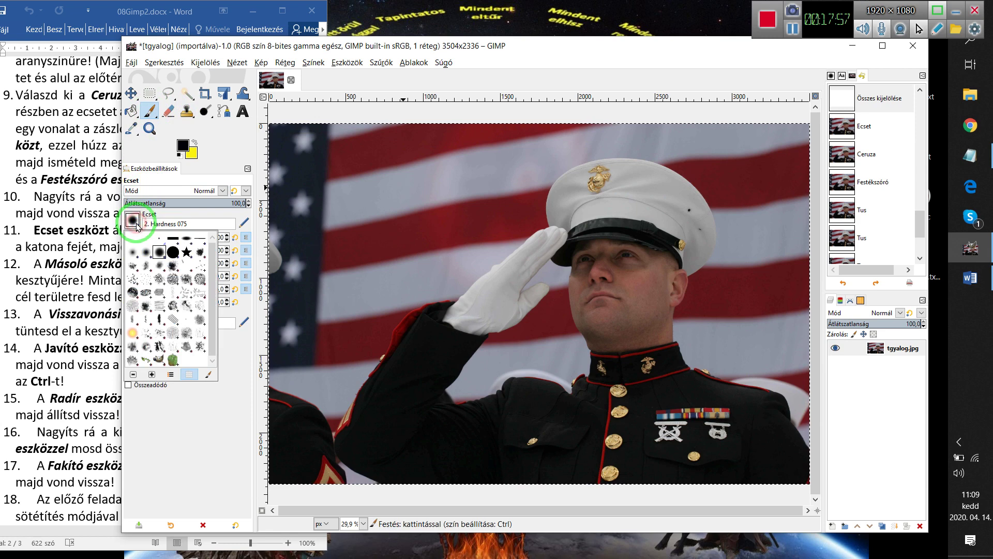
pyautogui.click(187, 253)
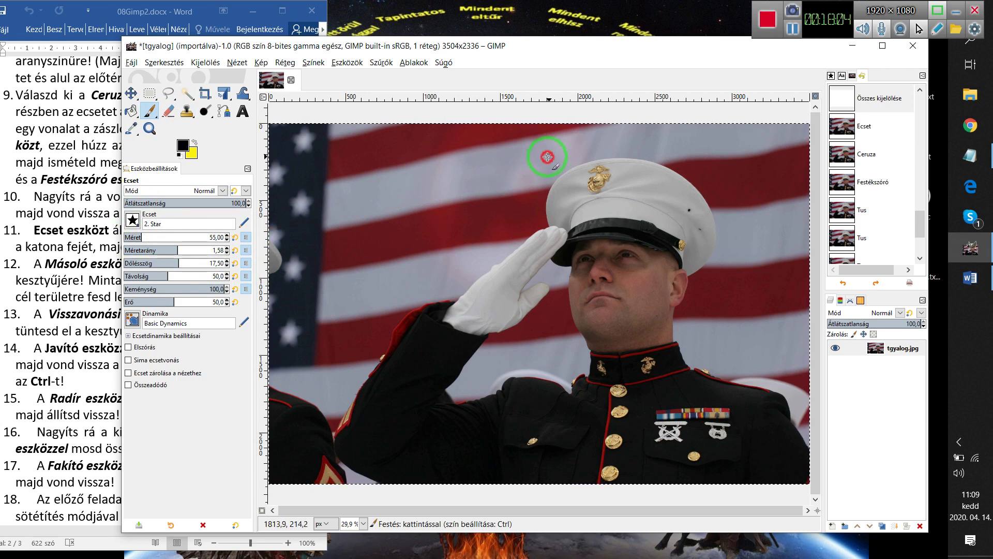
pyautogui.moveTo(547, 157)
pyautogui.mouseDown()
pyautogui.moveTo(624, 147)
pyautogui.moveTo(546, 157)
pyautogui.mouseUp()
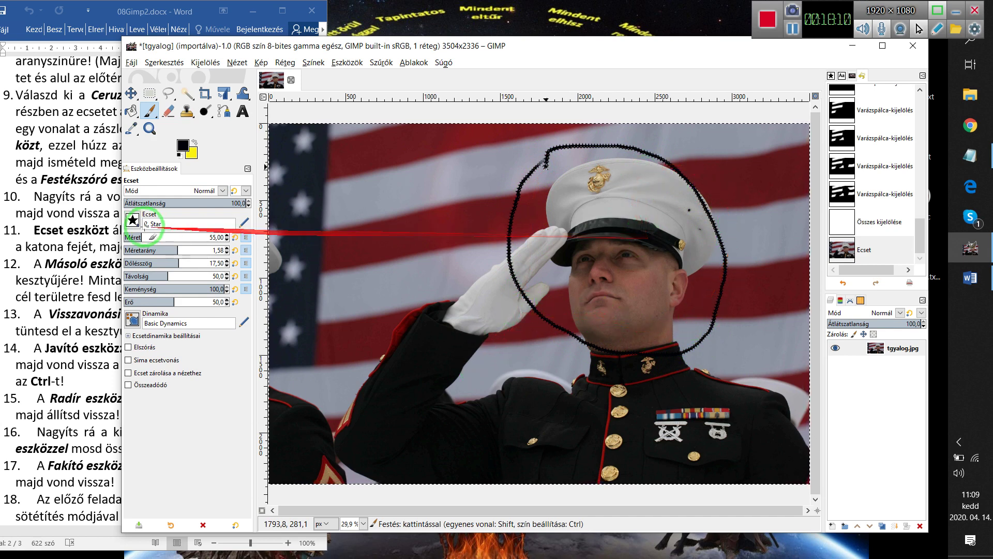
# Stamp green Pepper-brush marks over the soldier's cap and face.
pyautogui.click(132, 220)
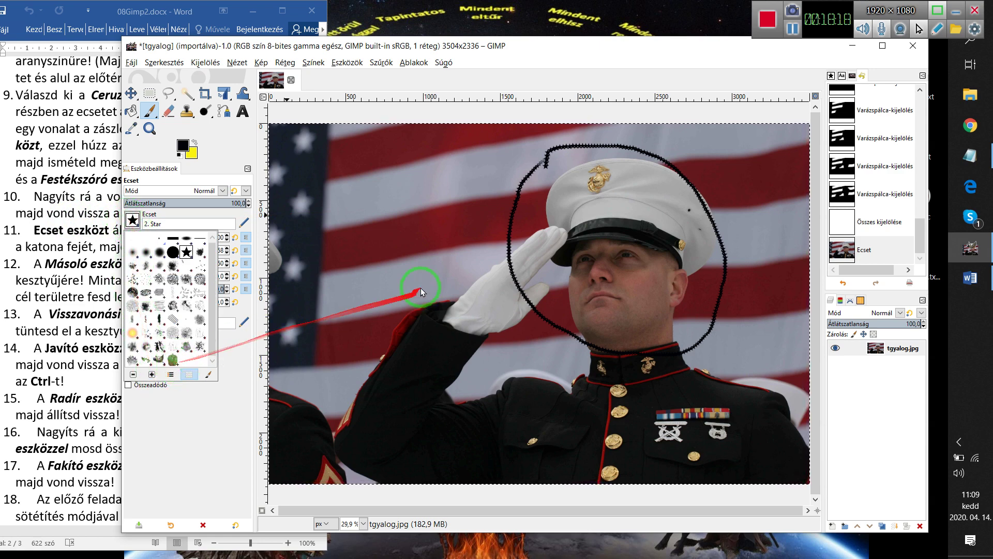
pyautogui.click(171, 363)
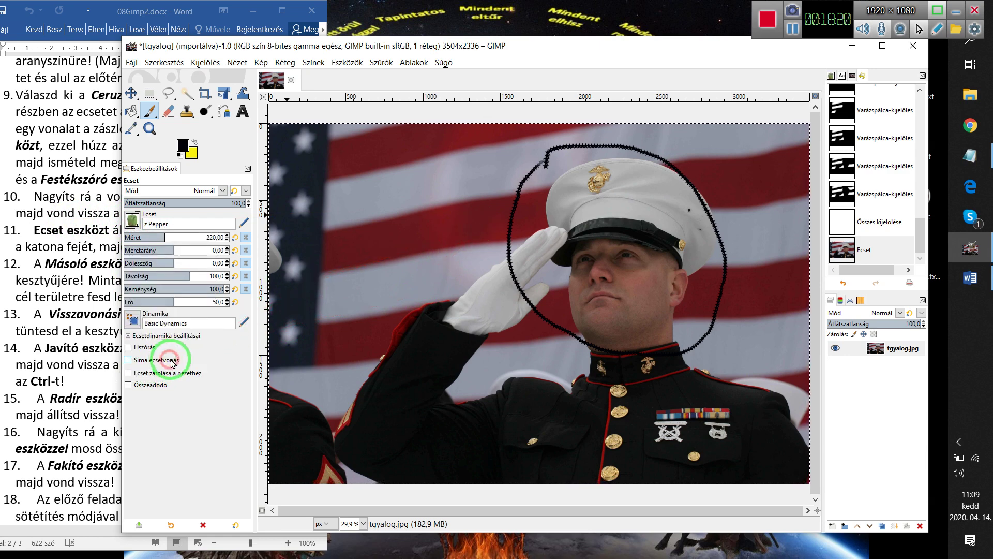
pyautogui.moveTo(554, 189)
pyautogui.mouseDown()
pyautogui.moveTo(564, 252)
pyautogui.moveTo(552, 223)
pyautogui.mouseUp()
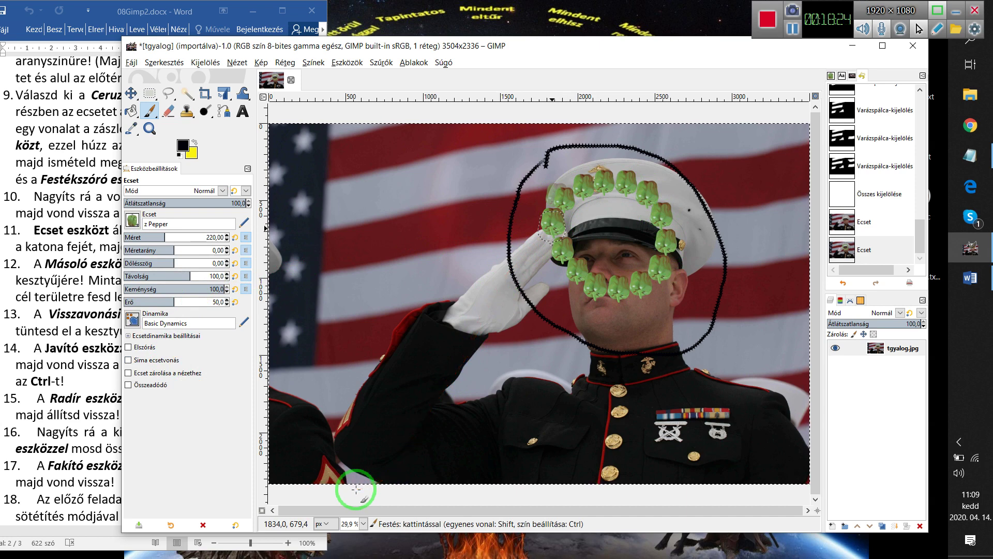
# Undo the Pepper and star strokes, check the next task in Word, and return to GIMP.
pyautogui.hotkey('ctrl', 'z')
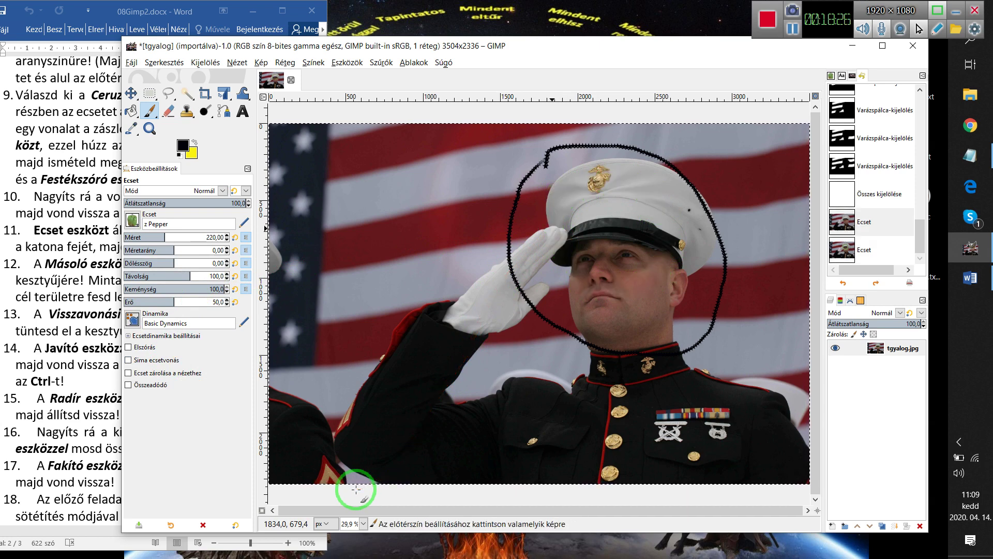
pyautogui.hotkey('ctrl', 'z')
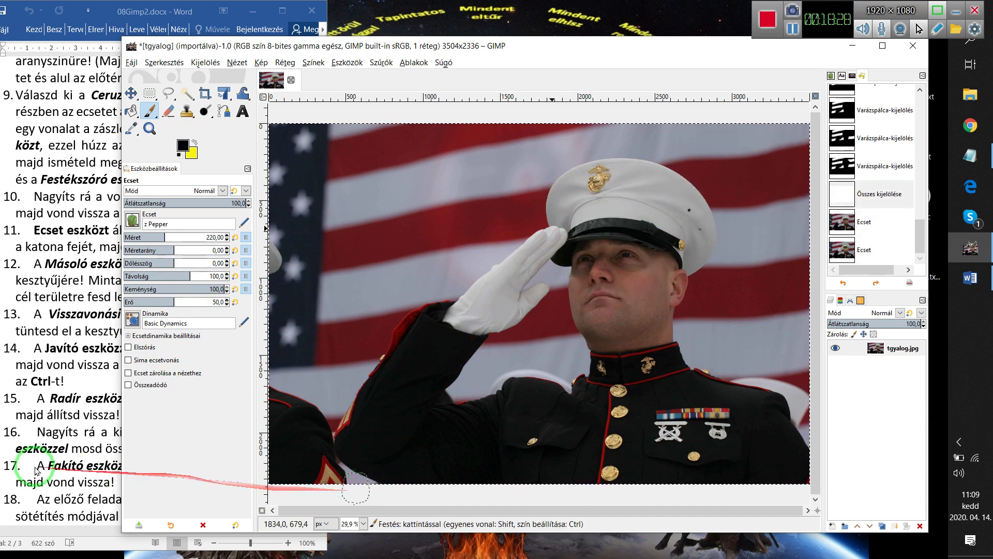
pyautogui.click(50, 234)
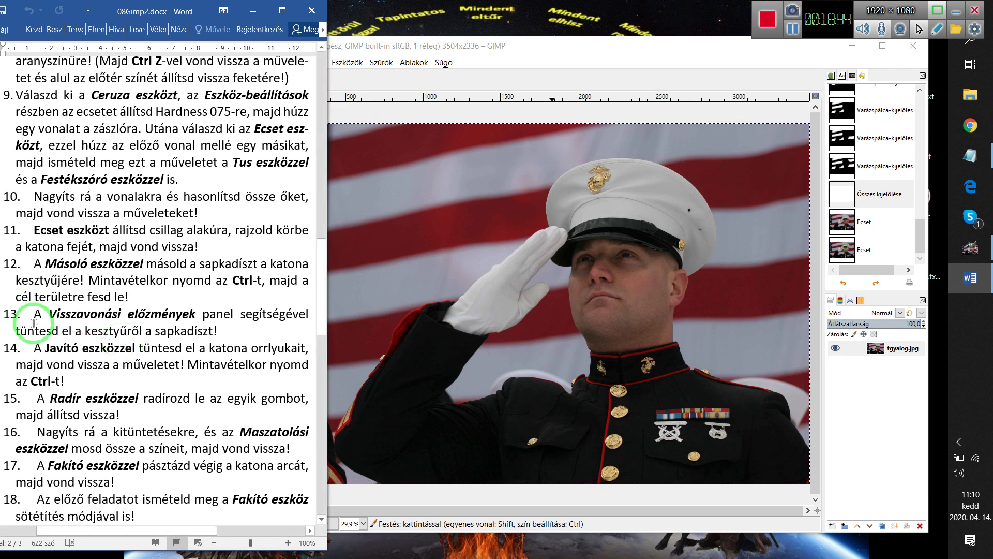
pyautogui.click(583, 56)
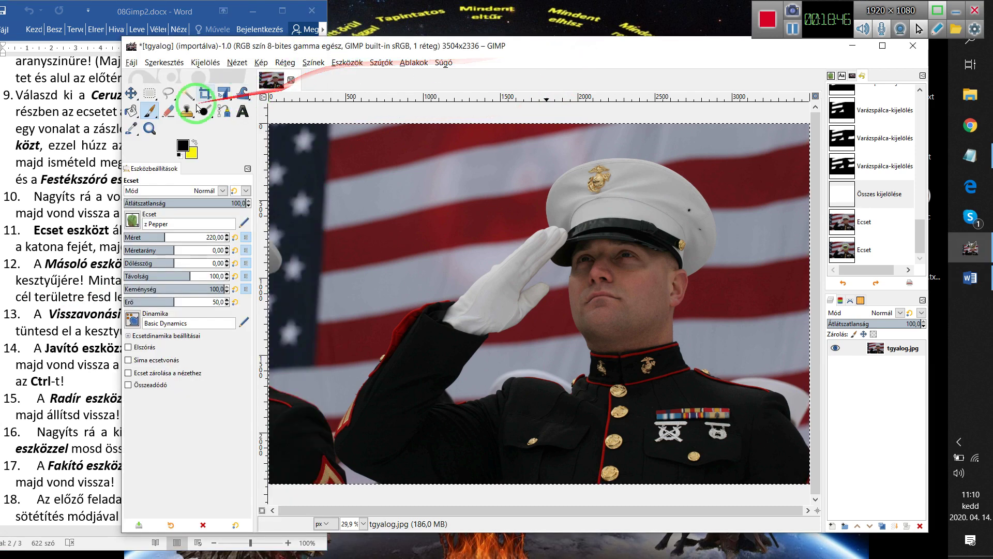
# Zoom to 52.4% framing the soldier's cap, face and saluting glove.
pyautogui.click(150, 128)
pyautogui.moveTo(432, 135); pyautogui.dragTo(680, 368)
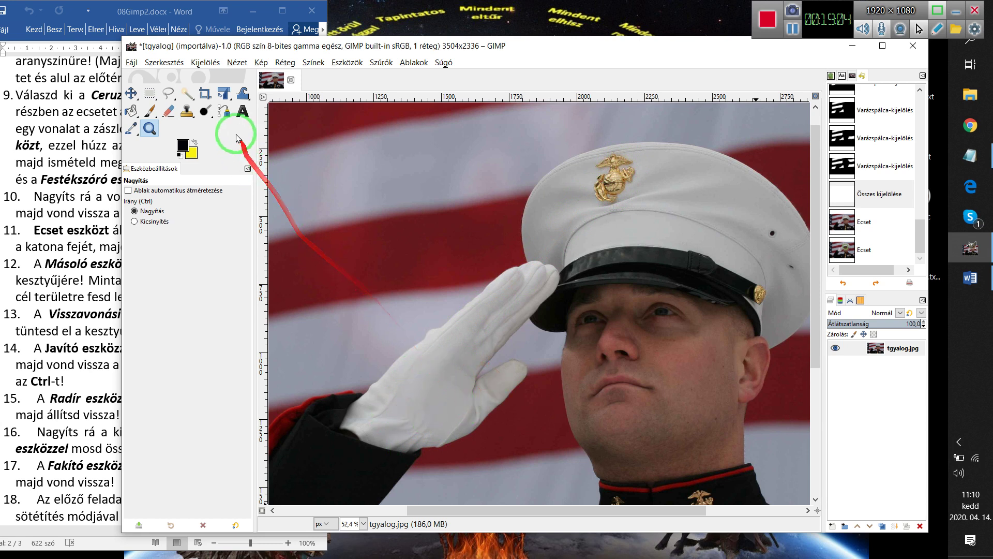
# Activate the Clone tool (Másoló) with the 2. Hardness 100 brush at size 20.
pyautogui.rightClick(189, 117)
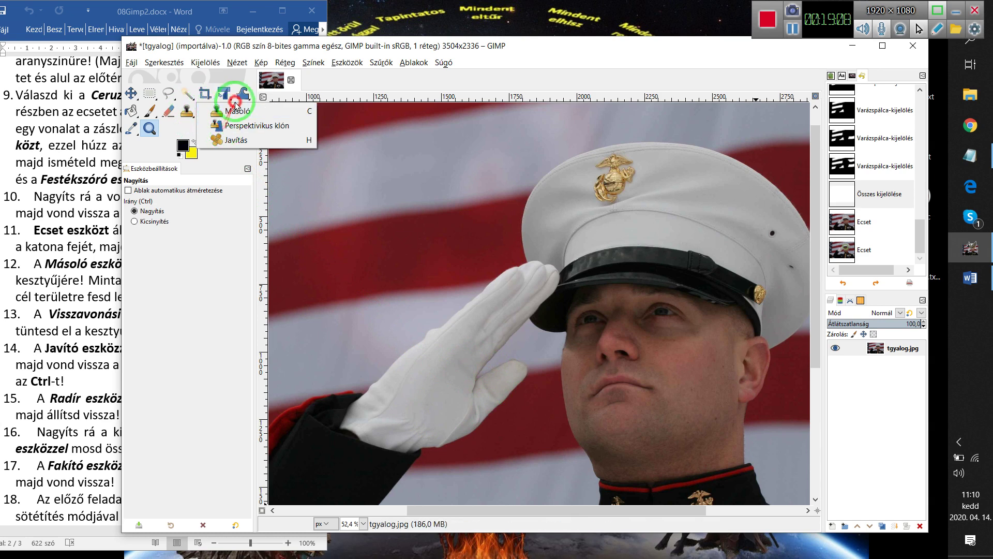
pyautogui.click(237, 120)
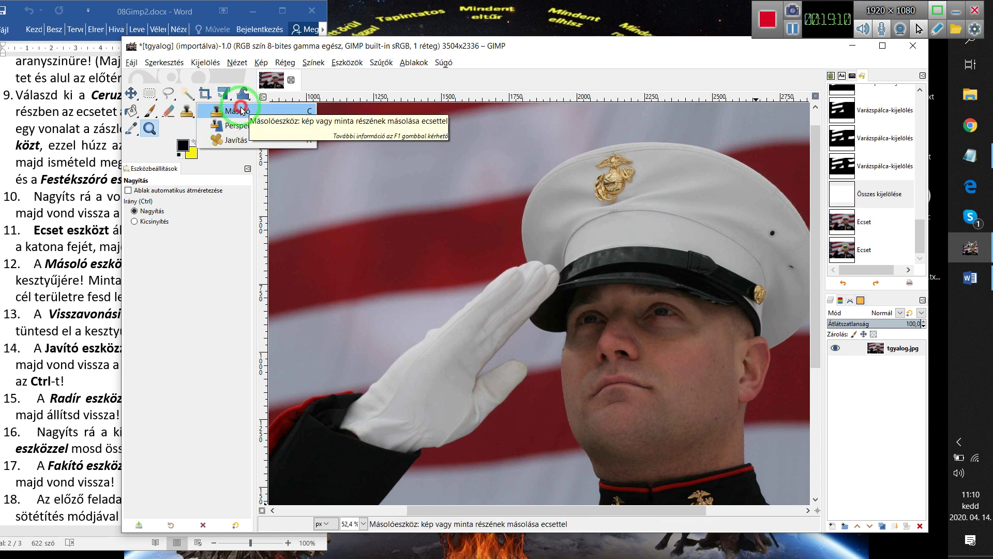
pyautogui.click(241, 111)
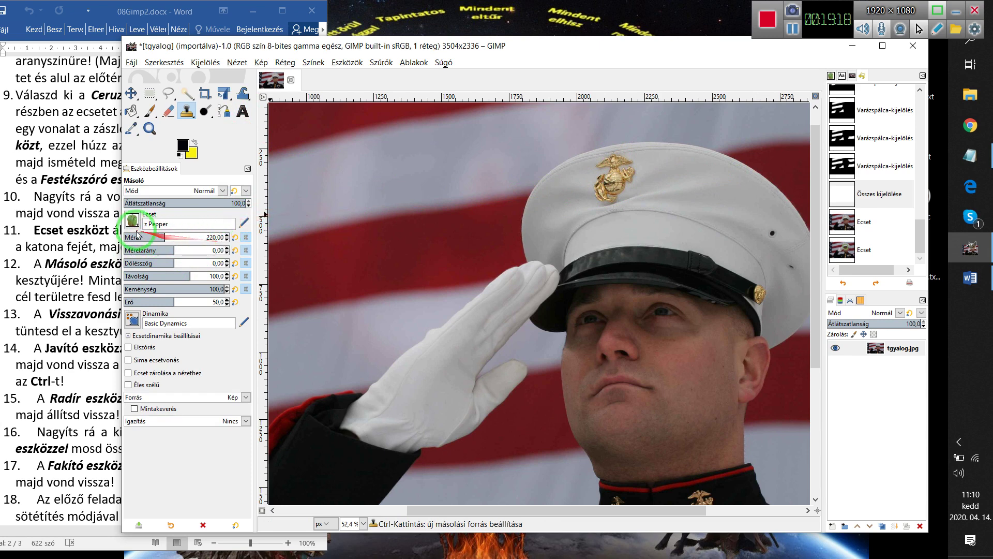
pyautogui.click(133, 222)
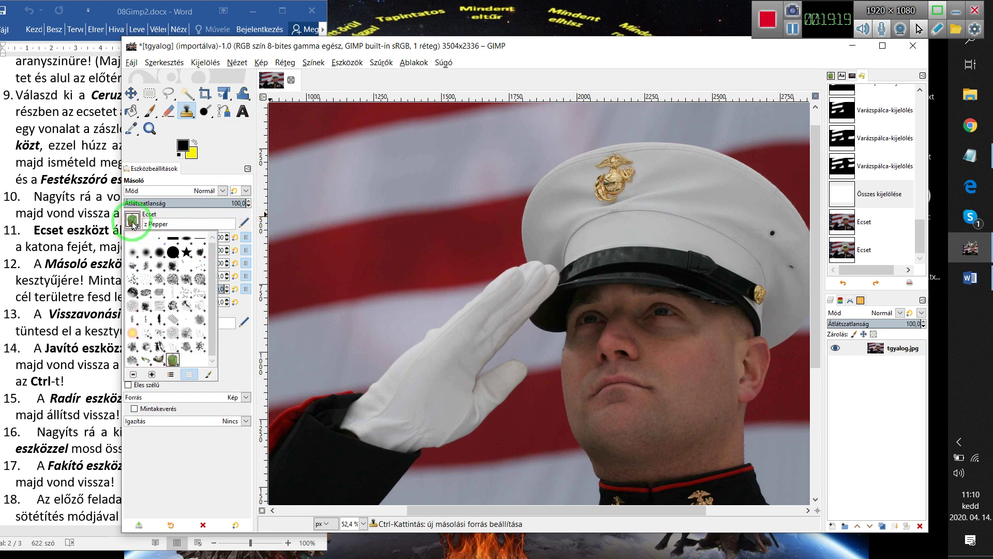
pyautogui.doubleClick(173, 251)
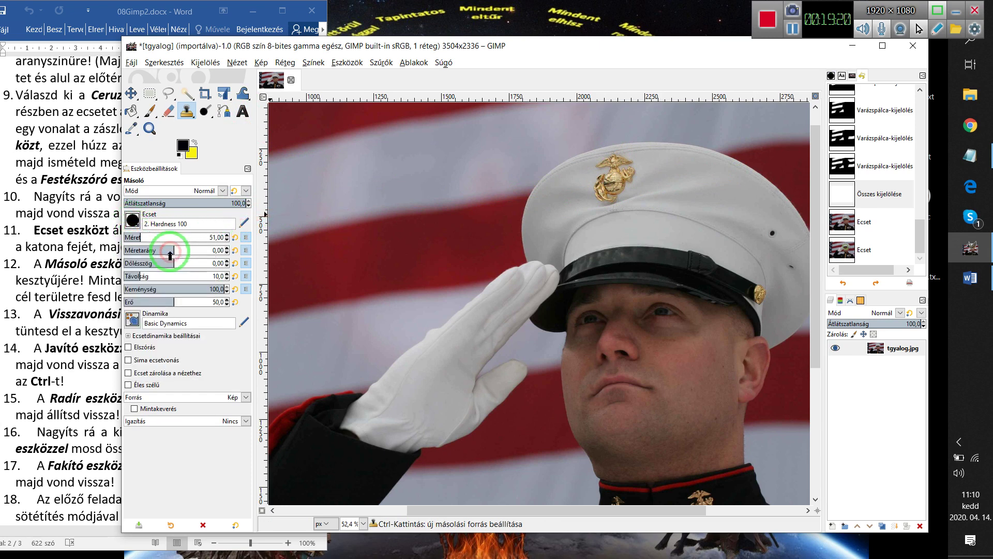
pyautogui.click(227, 240)
pyautogui.write('20')
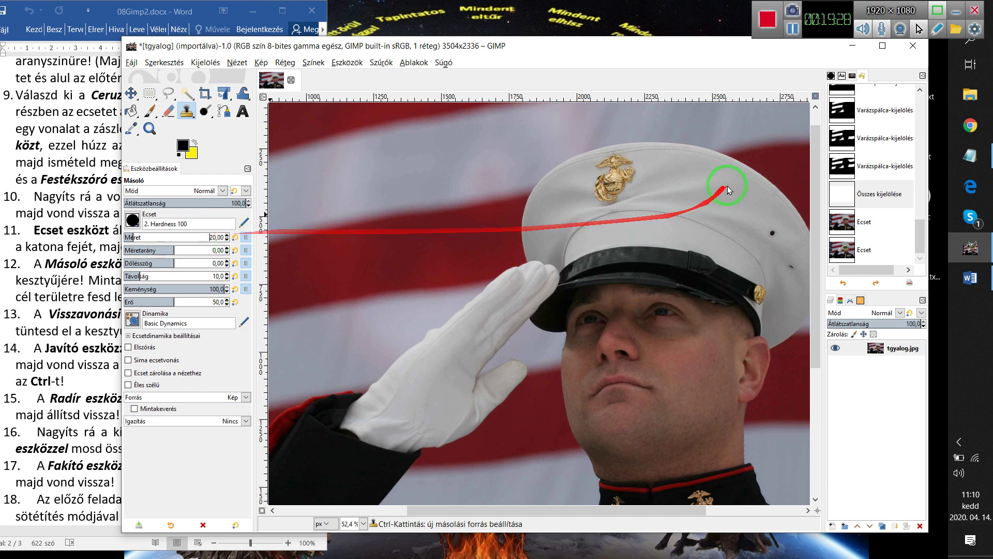
# Sample the cap's gold badge and clone it onto the white glove, undoing the stray last stroke.
pyautogui.keyDown('ctrl'); pyautogui.click(614, 158); pyautogui.keyUp('ctrl')
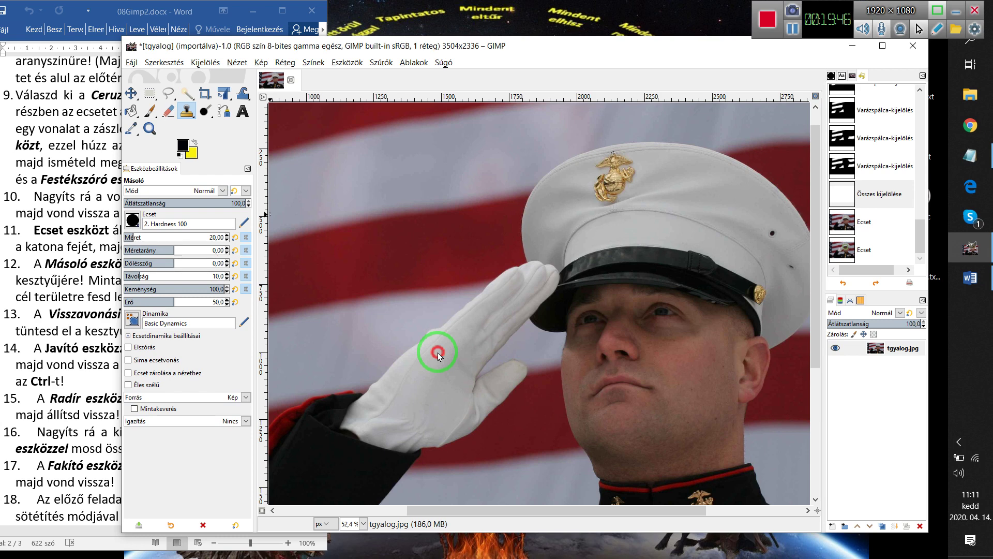
pyautogui.moveTo(438, 355)
pyautogui.mouseDown()
pyautogui.moveTo(430, 367)
pyautogui.moveTo(457, 368)
pyautogui.moveTo(424, 385)
pyautogui.moveTo(443, 385)
pyautogui.moveTo(442, 364)
pyautogui.moveTo(422, 396)
pyautogui.mouseUp()
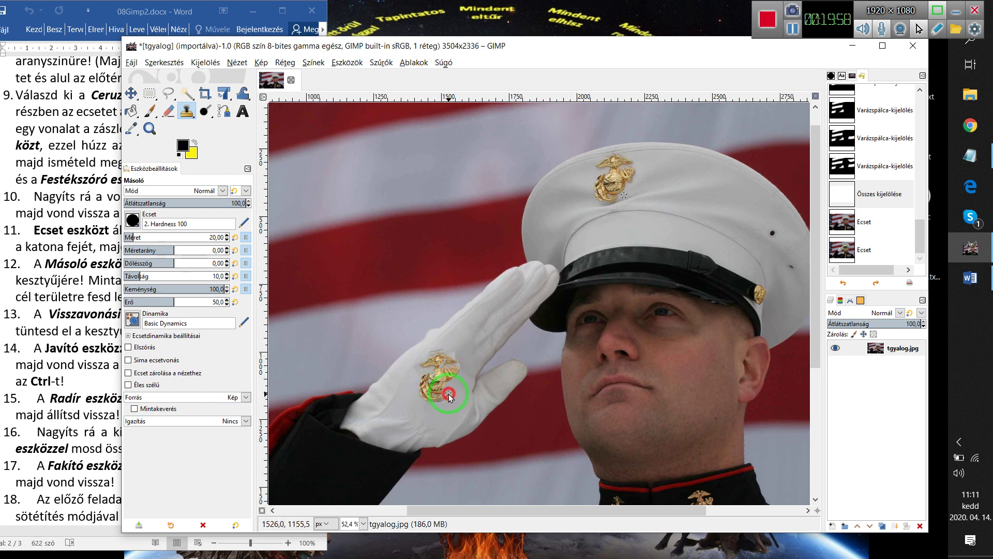
pyautogui.moveTo(450, 382); pyautogui.dragTo(446, 398)
pyautogui.moveTo(451, 360)
pyautogui.mouseDown()
pyautogui.moveTo(437, 400)
pyautogui.moveTo(426, 399)
pyautogui.moveTo(444, 388)
pyautogui.mouseUp()
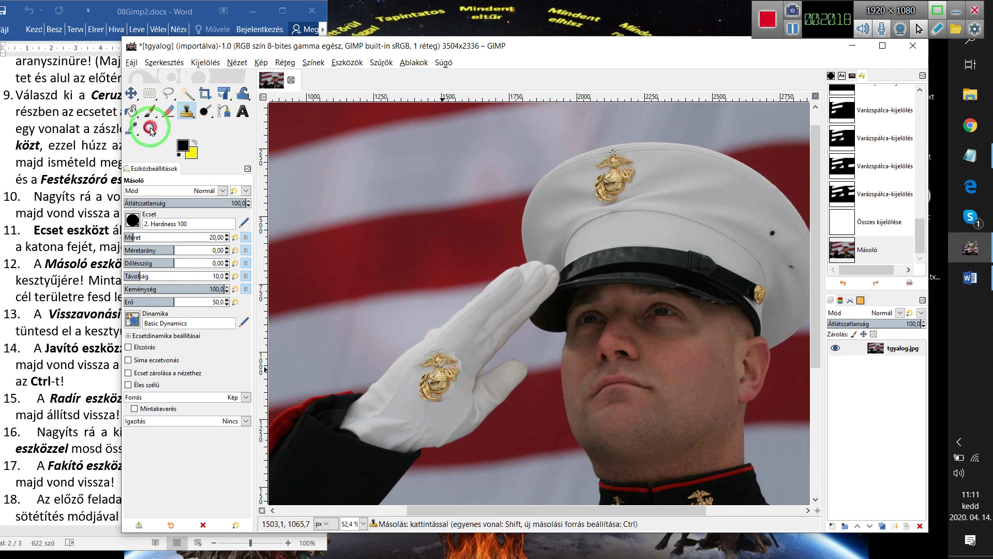
pyautogui.moveTo(399, 315); pyautogui.dragTo(482, 415)
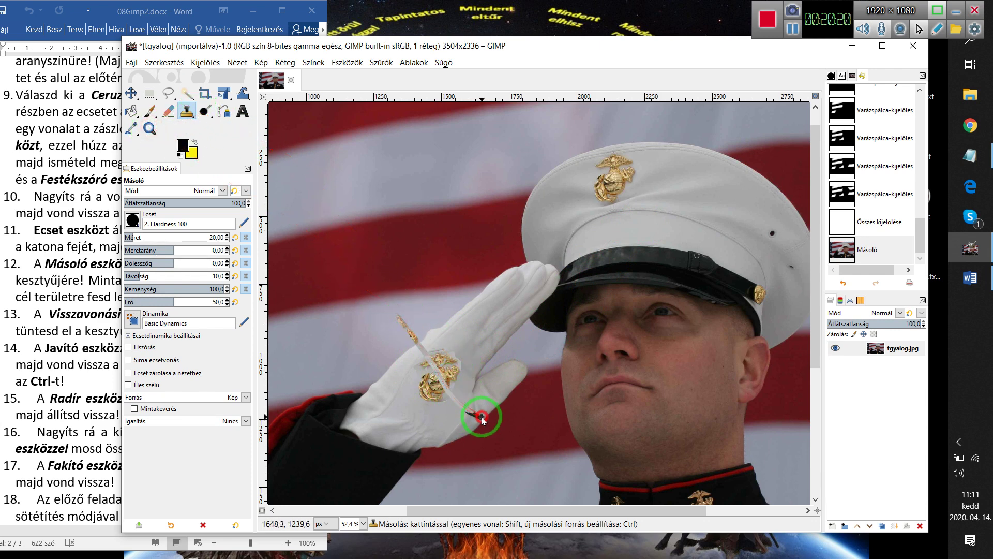
pyautogui.hotkey('ctrl', 'z')
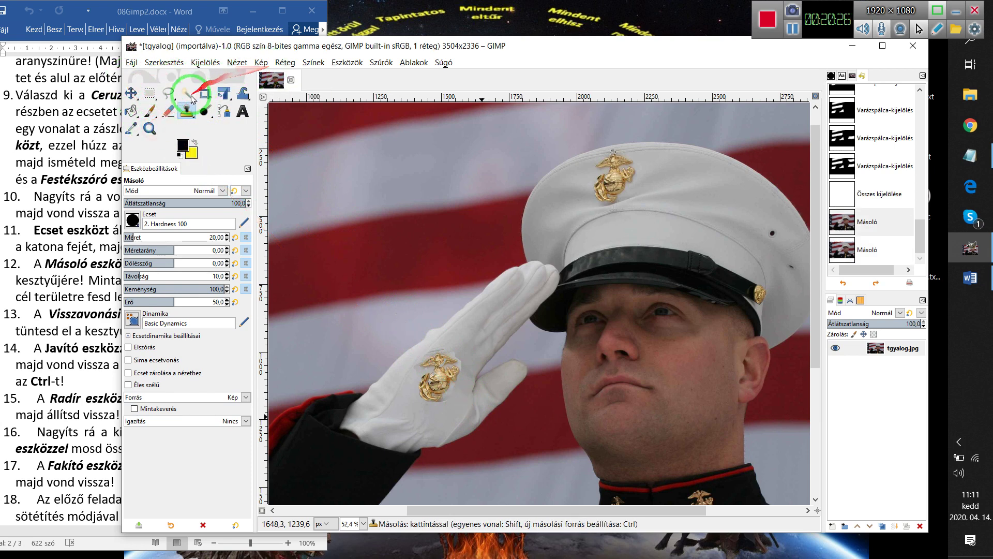
# Zoom to 218% on the cloned glove emblem and select the Smudge tool.
pyautogui.click(346, 63)
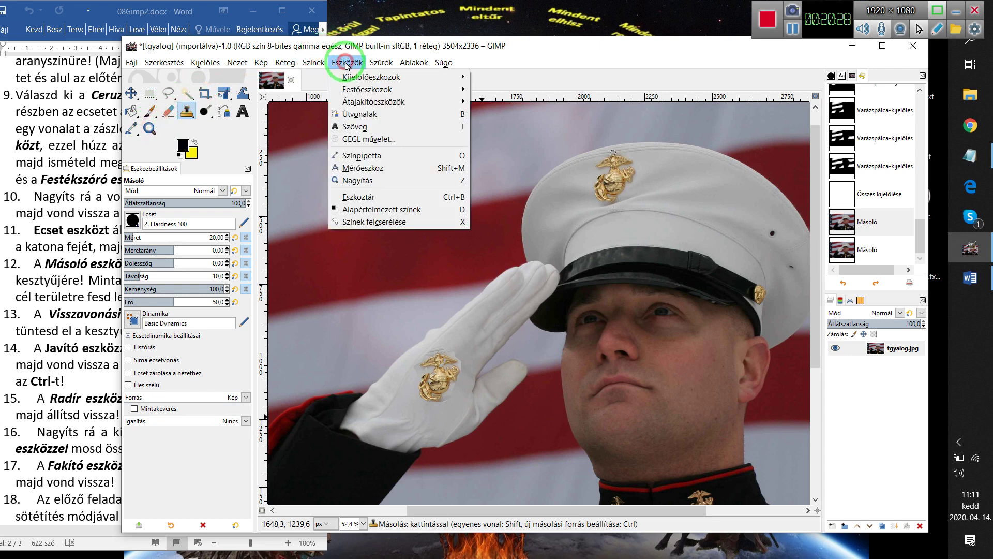
pyautogui.click(362, 180)
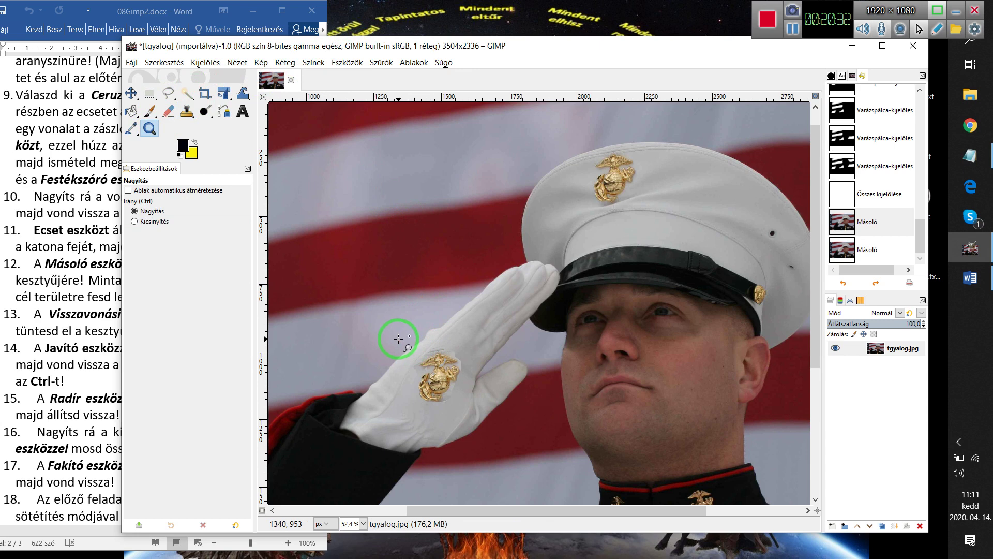
pyautogui.moveTo(402, 333); pyautogui.dragTo(486, 429)
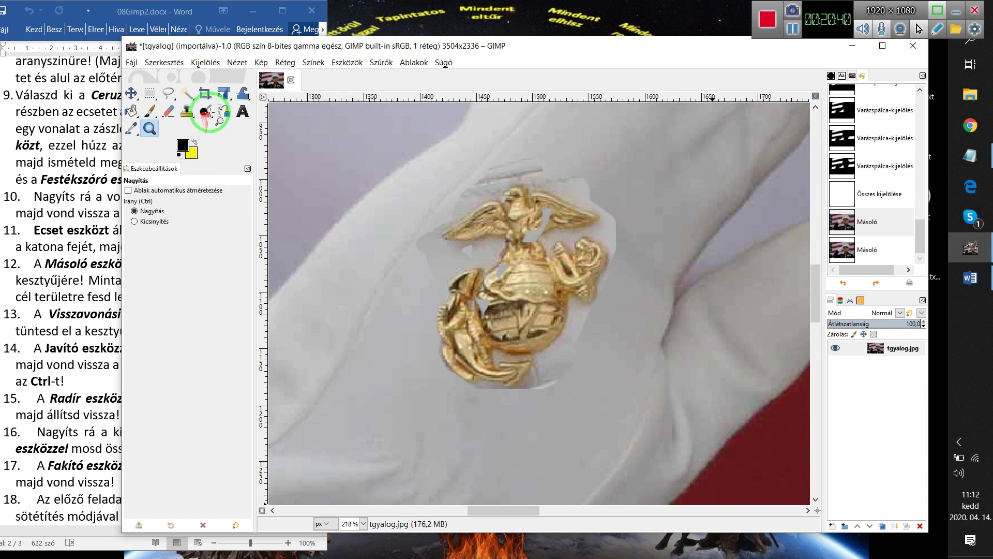
pyautogui.click(209, 119)
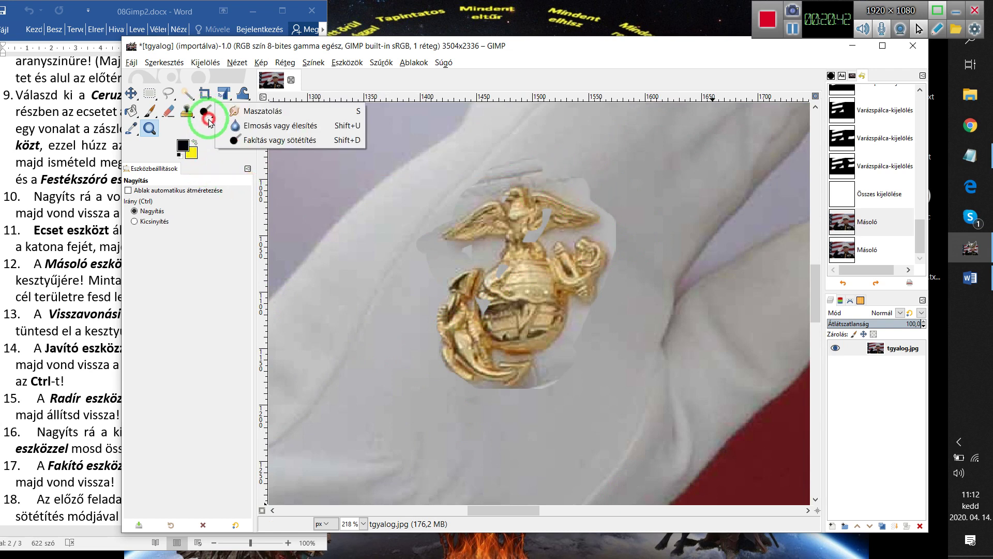
pyautogui.click(262, 111)
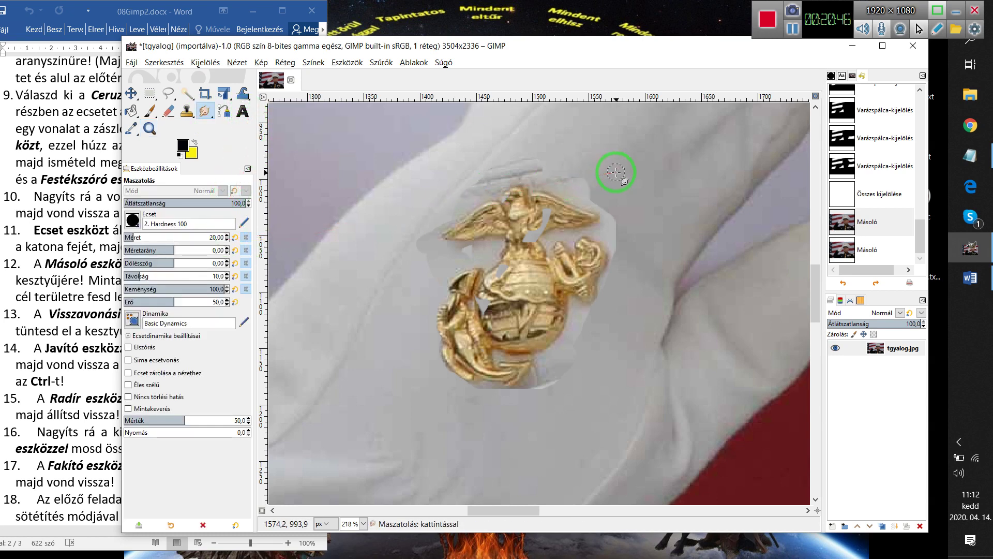
# Smudge the top and wing edges of the cloned emblem into the white glove.
pyautogui.moveTo(594, 176)
pyautogui.mouseDown()
pyautogui.moveTo(569, 184)
pyautogui.moveTo(608, 175)
pyautogui.moveTo(579, 204)
pyautogui.moveTo(621, 181)
pyautogui.mouseUp()
pyautogui.moveTo(575, 205); pyautogui.dragTo(647, 194)
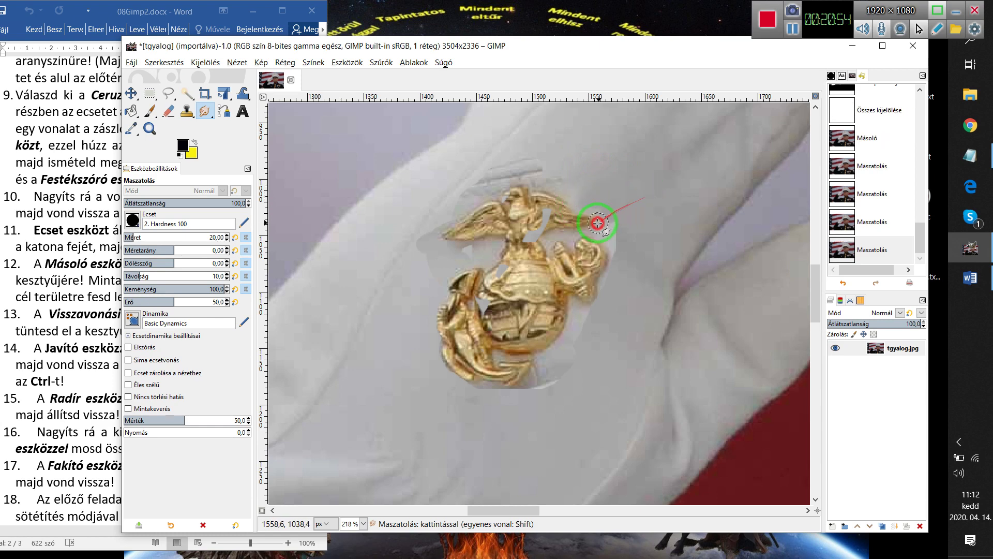
pyautogui.moveTo(647, 234)
pyautogui.mouseDown()
pyautogui.moveTo(574, 247)
pyautogui.moveTo(433, 163)
pyautogui.mouseUp()
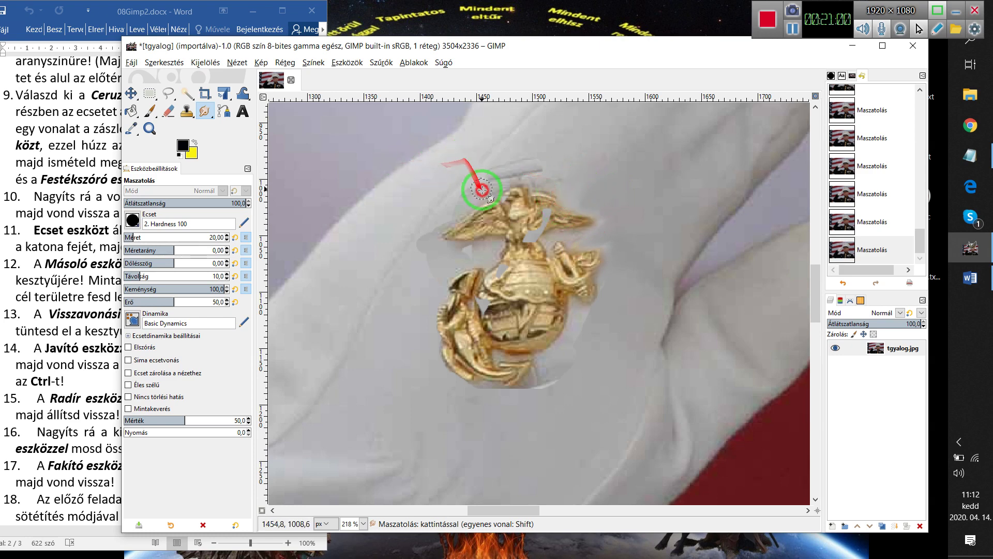
pyautogui.moveTo(432, 163)
pyautogui.mouseDown()
pyautogui.moveTo(550, 142)
pyautogui.moveTo(470, 197)
pyautogui.moveTo(443, 200)
pyautogui.moveTo(516, 174)
pyautogui.moveTo(366, 271)
pyautogui.moveTo(405, 230)
pyautogui.moveTo(471, 263)
pyautogui.moveTo(414, 266)
pyautogui.moveTo(403, 289)
pyautogui.moveTo(448, 242)
pyautogui.moveTo(421, 228)
pyautogui.moveTo(448, 216)
pyautogui.moveTo(427, 405)
pyautogui.moveTo(499, 394)
pyautogui.moveTo(525, 410)
pyautogui.moveTo(561, 368)
pyautogui.moveTo(529, 414)
pyautogui.moveTo(537, 376)
pyautogui.moveTo(572, 377)
pyautogui.moveTo(582, 321)
pyautogui.moveTo(600, 352)
pyautogui.moveTo(585, 364)
pyautogui.moveTo(569, 348)
pyautogui.moveTo(551, 377)
pyautogui.moveTo(580, 365)
pyautogui.moveTo(614, 239)
pyautogui.moveTo(599, 146)
pyautogui.moveTo(641, 211)
pyautogui.moveTo(575, 212)
pyautogui.moveTo(331, 556)
pyautogui.mouseUp()
# Fit the whole photo in view and undo back to before the badge was cloned.
pyautogui.hotkey('shift', 'ctrl', 'j')
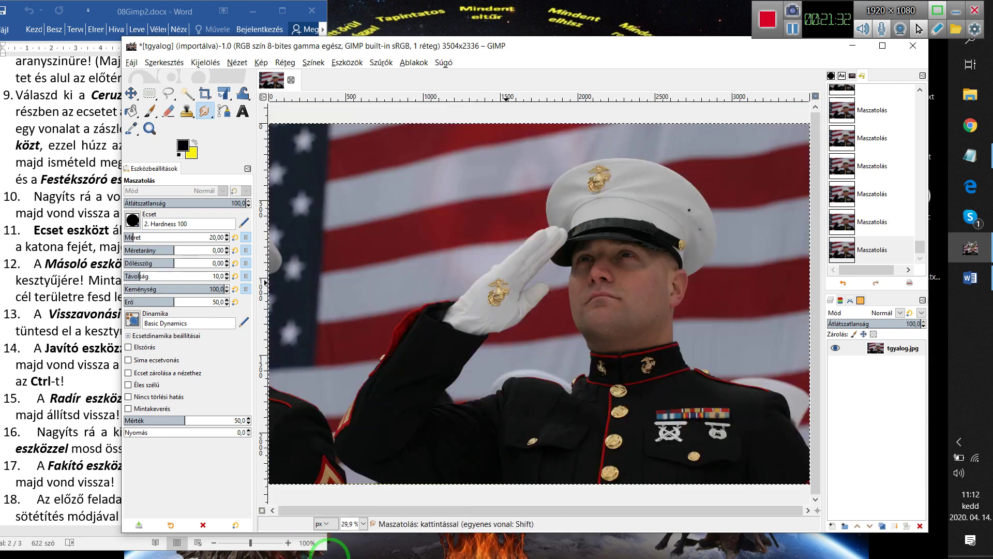
pyautogui.moveTo(331, 556)
pyautogui.mouseDown()
pyautogui.moveTo(626, 193)
pyautogui.moveTo(494, 302)
pyautogui.moveTo(545, 417)
pyautogui.mouseUp()
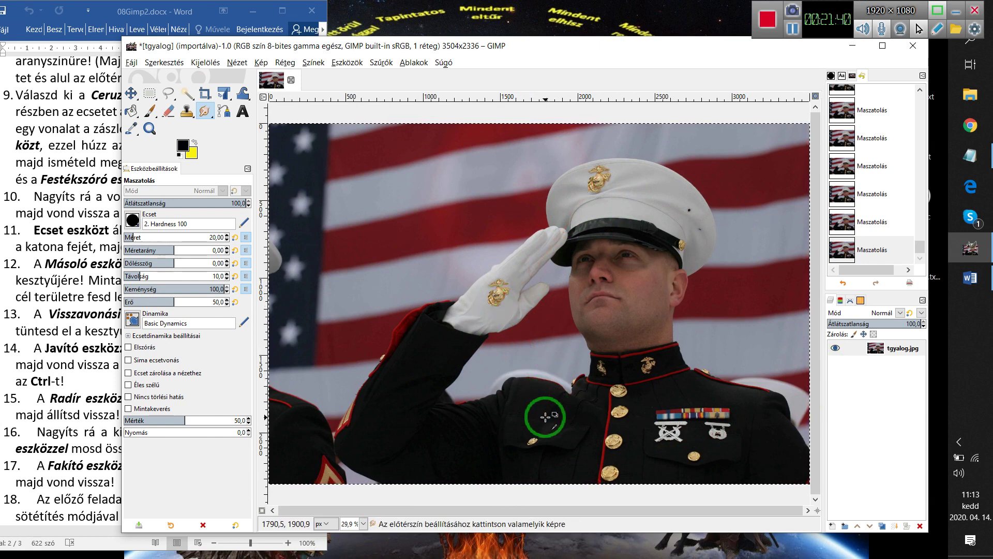
pyautogui.hotkey('ctrl', 'z')
pyautogui.hotkey('ctrl', 'z')
pyautogui.hotkey('ctrl', 'z')
pyautogui.hotkey('ctrl', 'z')
pyautogui.hotkey('ctrl', 'z')
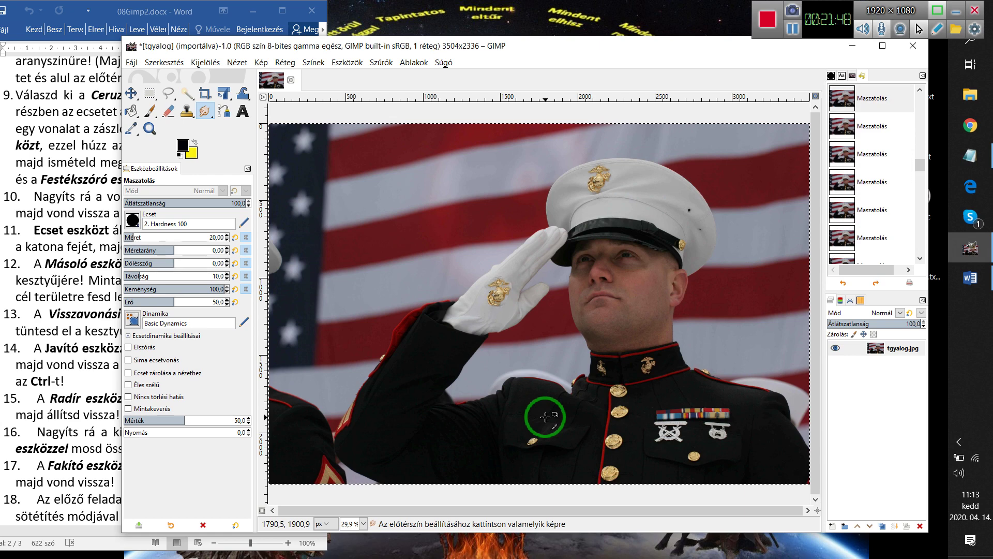
pyautogui.hotkey('ctrl', 'z')
pyautogui.hotkey('ctrl', 'z')
pyautogui.hotkey('ctrl', 'z')
pyautogui.hotkey('ctrl', 'z')
pyautogui.hotkey('ctrl', 'z')
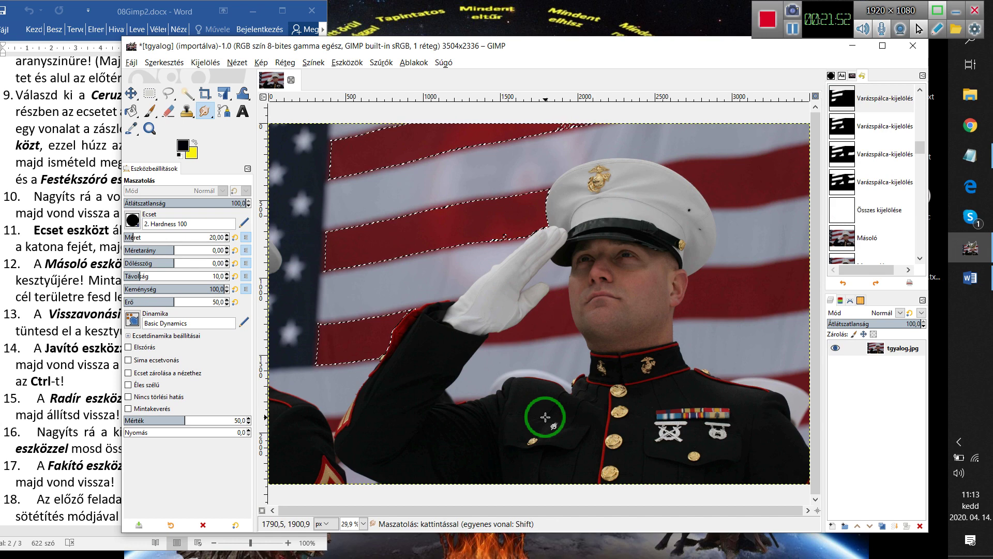
# Clear the selection with Select > None and read the Word sheet to task 14.
pyautogui.click(205, 62)
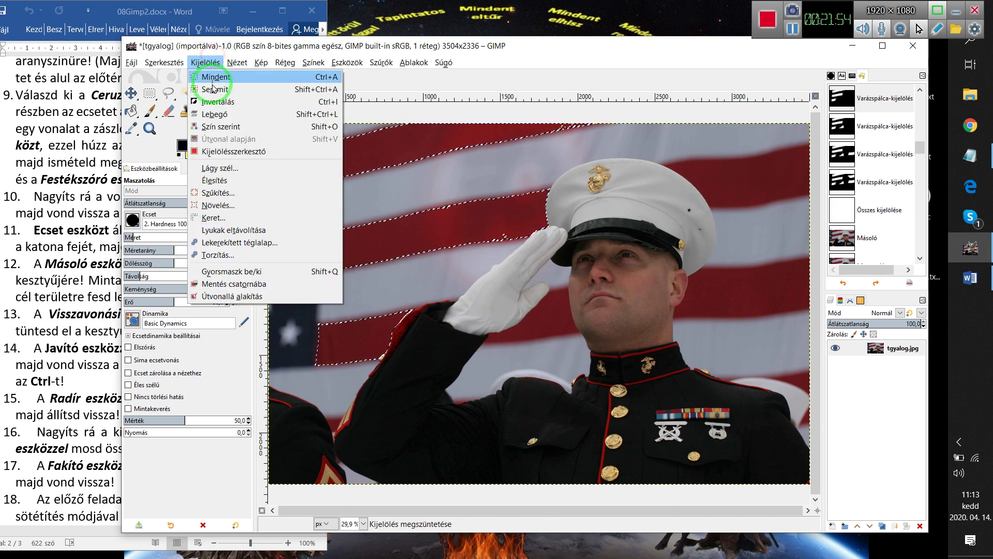
pyautogui.click(213, 89)
pyautogui.moveTo(272, 181)
pyautogui.mouseDown()
pyautogui.moveTo(370, 292)
pyautogui.moveTo(33, 300)
pyautogui.mouseUp()
pyautogui.click(47, 282)
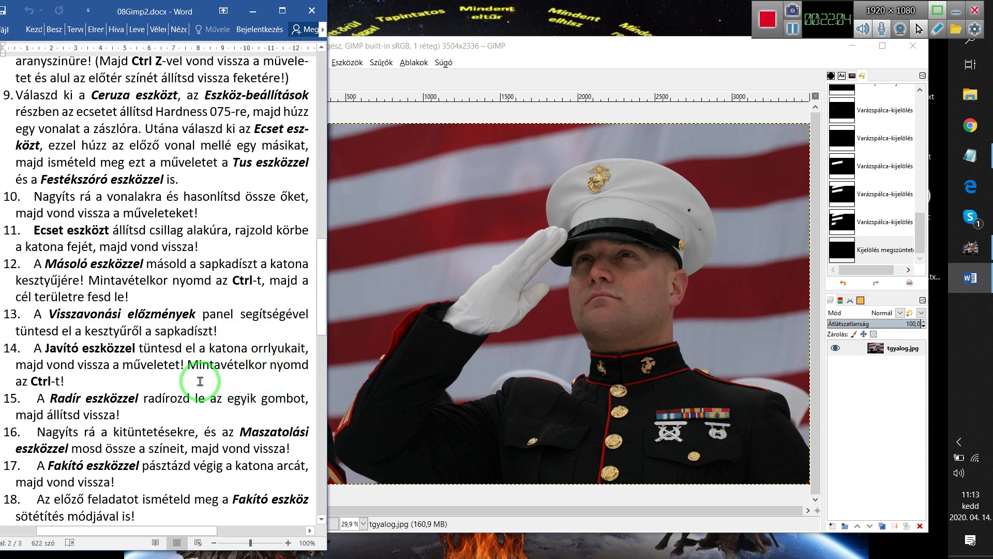
# Return to GIMP and zoom to 99.9% on the soldier's face.
pyautogui.click(511, 45)
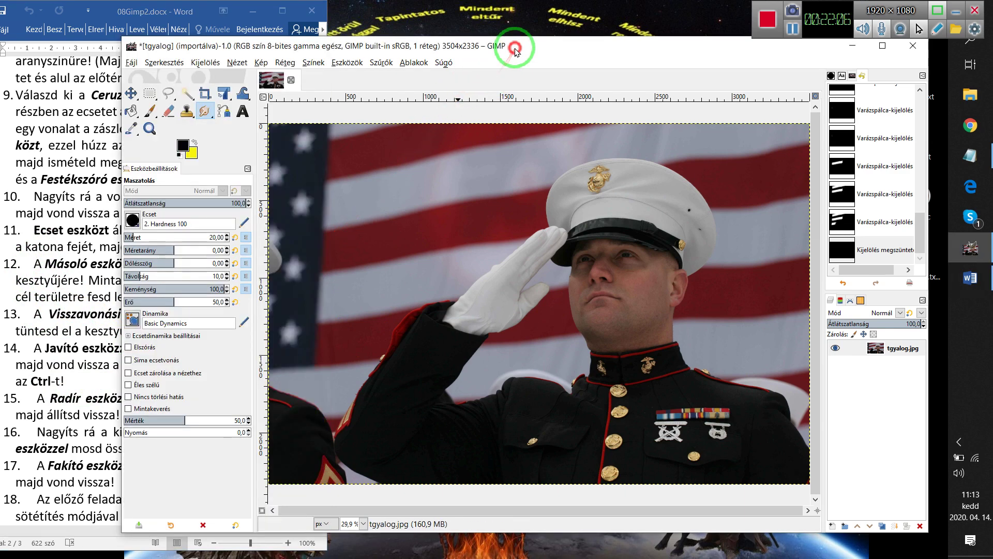
pyautogui.click(150, 128)
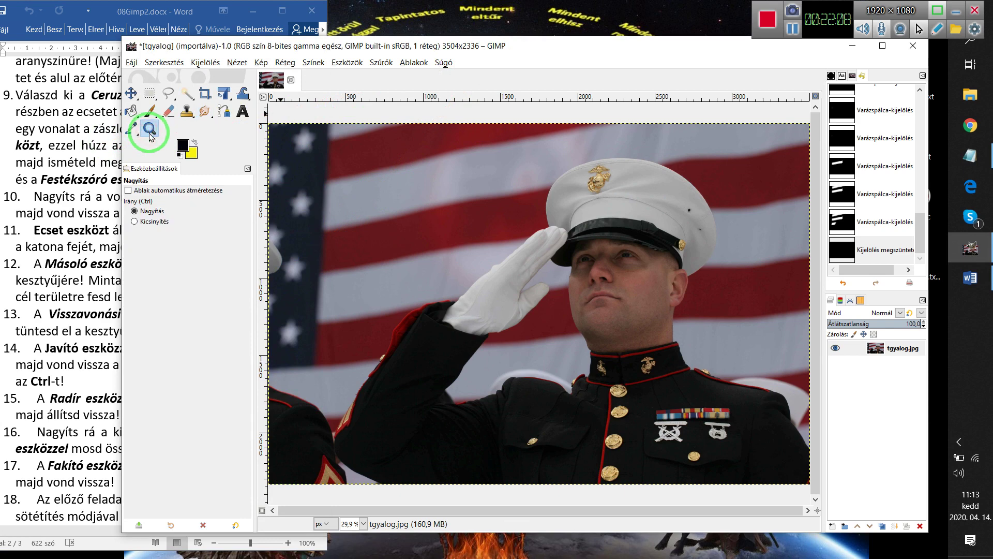
pyautogui.moveTo(558, 266); pyautogui.dragTo(671, 358)
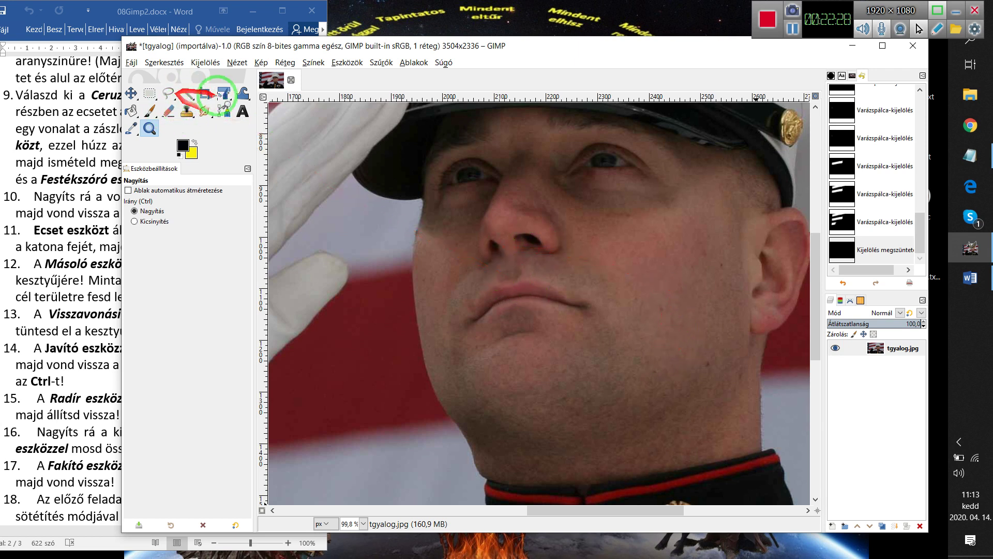
# Select the Heal tool (Javítás) and sample clean skin from the nose bridge.
pyautogui.click(187, 107)
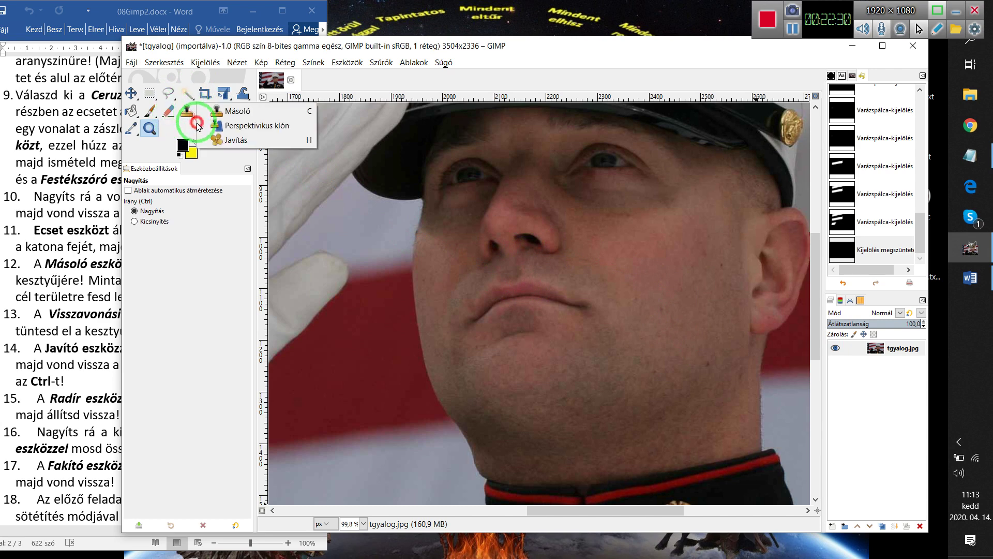
pyautogui.moveTo(187, 107); pyautogui.dragTo(221, 141)
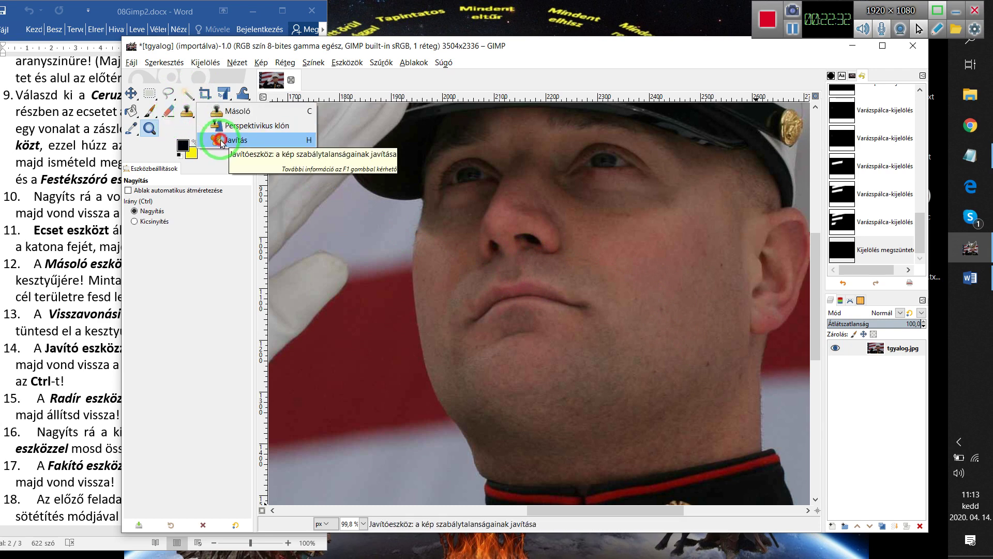
pyautogui.click(221, 140)
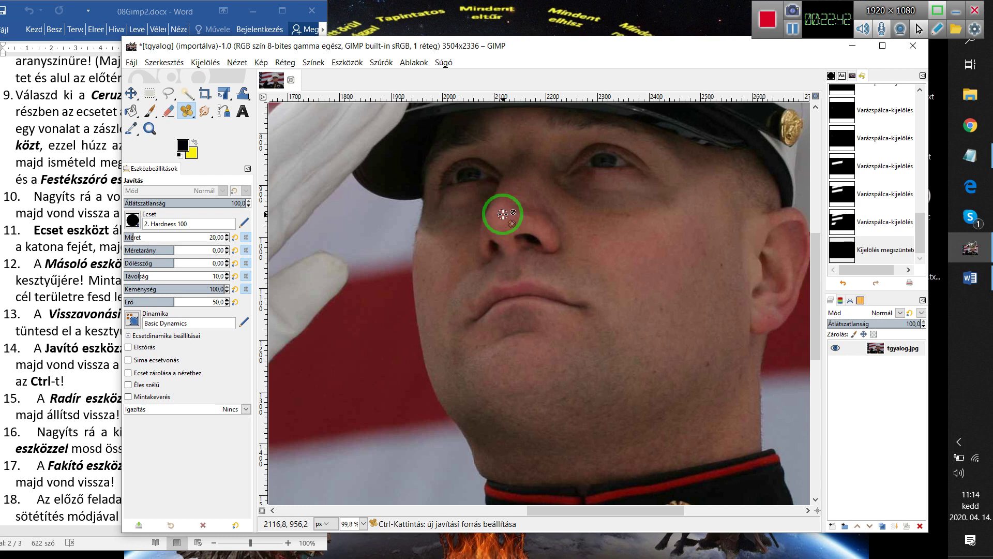
pyautogui.press('ctrl')
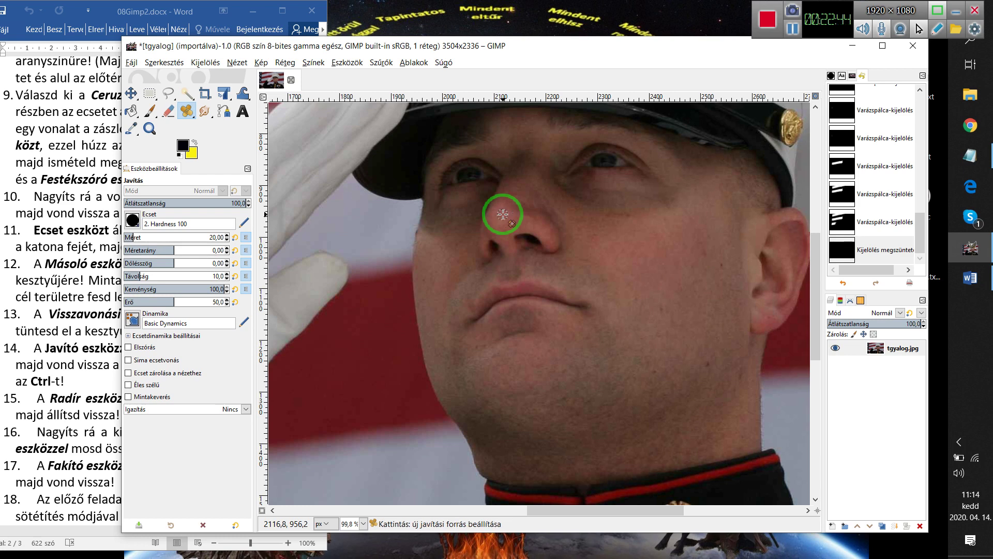
pyautogui.keyDown('ctrl'); pyautogui.click(503, 214); pyautogui.keyUp('ctrl')
# Heal over both nostrils with several short strokes until they fade.
pyautogui.moveTo(512, 227)
pyautogui.mouseDown()
pyautogui.moveTo(526, 251)
pyautogui.moveTo(523, 226)
pyautogui.moveTo(533, 255)
pyautogui.moveTo(541, 228)
pyautogui.mouseUp()
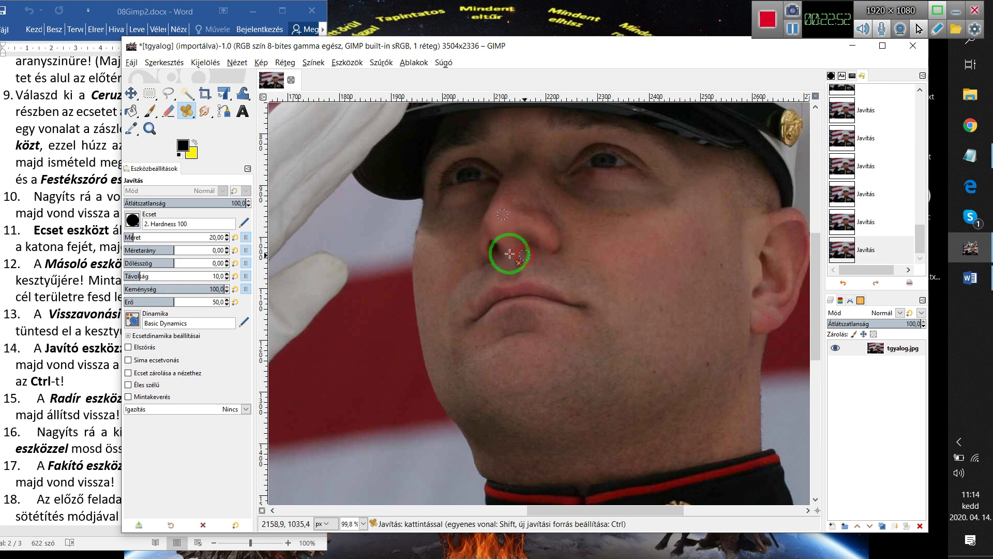
pyautogui.moveTo(524, 250); pyautogui.dragTo(511, 247)
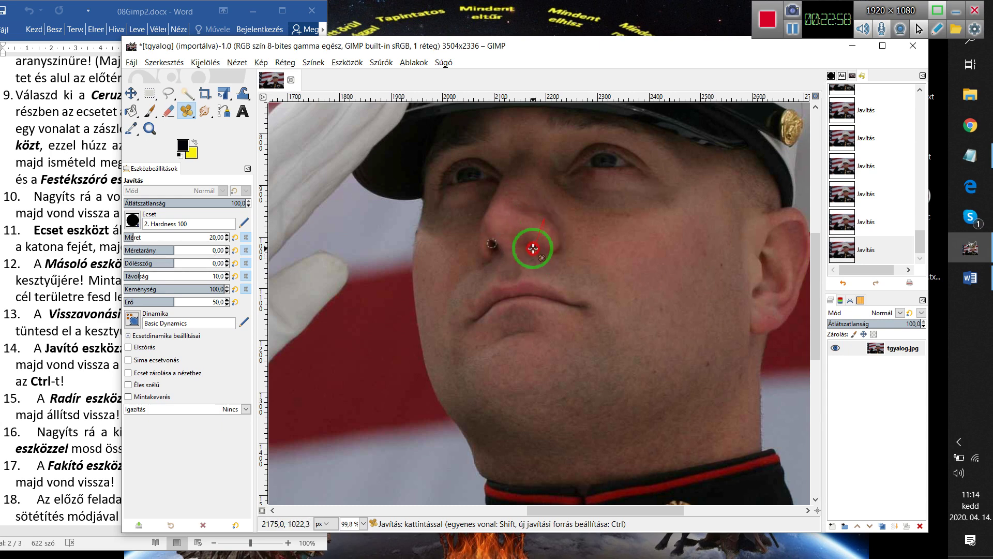
pyautogui.moveTo(518, 238); pyautogui.dragTo(526, 233)
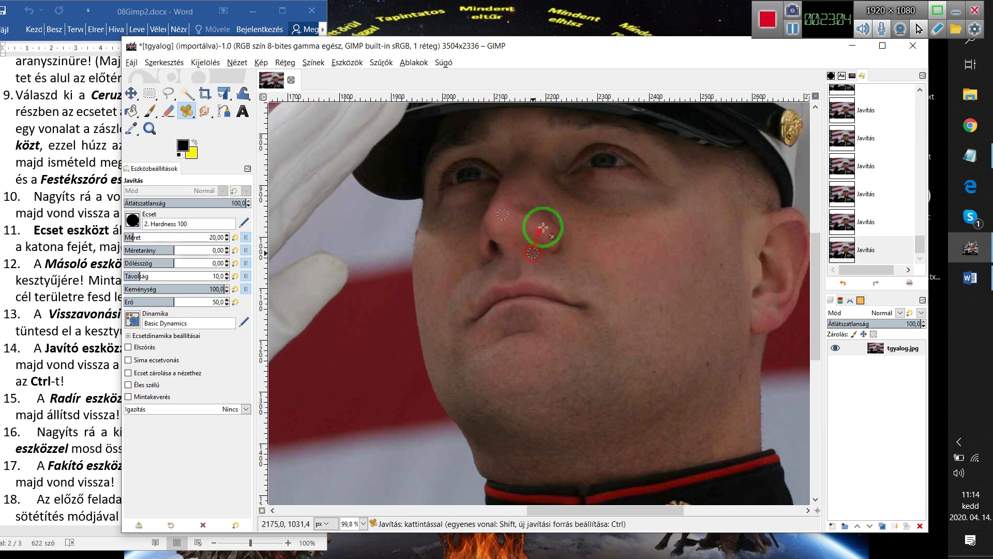
pyautogui.moveTo(544, 233); pyautogui.dragTo(538, 231)
pyautogui.moveTo(535, 248); pyautogui.dragTo(539, 255)
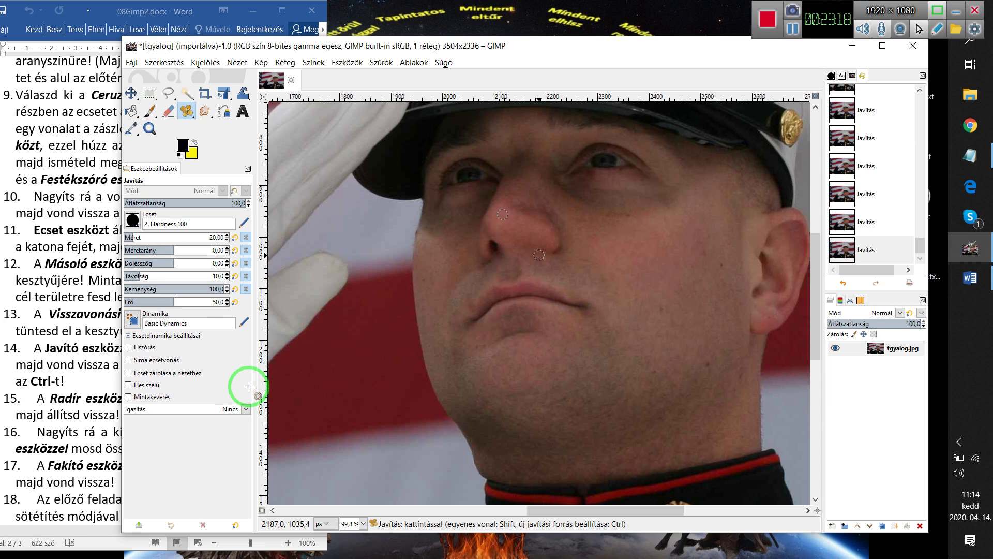
# Undo the nostril healing strokes to restore the original photo.
pyautogui.hotkey('ctrl', 'z')
pyautogui.hotkey('ctrl', 'z')
pyautogui.hotkey('ctrl', 'z')
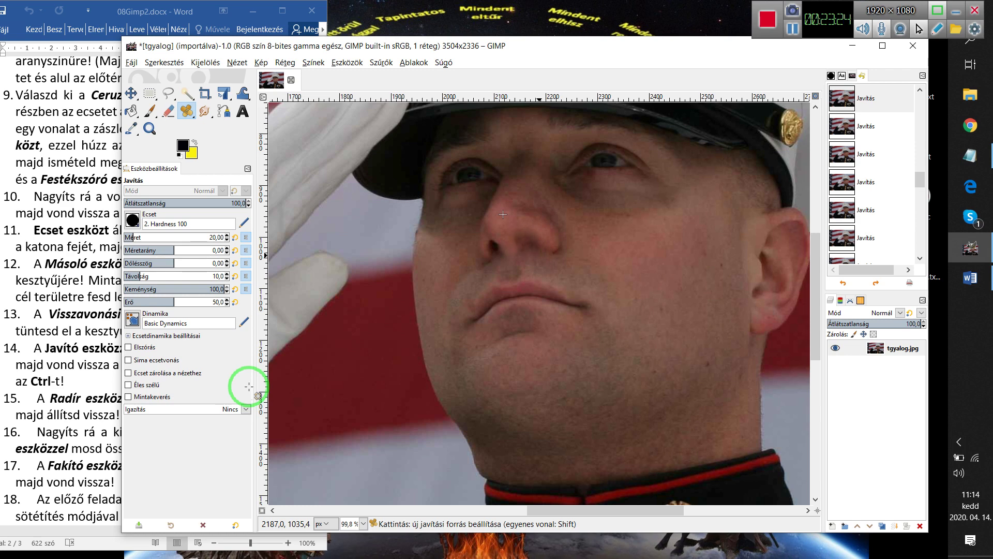
pyautogui.hotkey('ctrl', 'z')
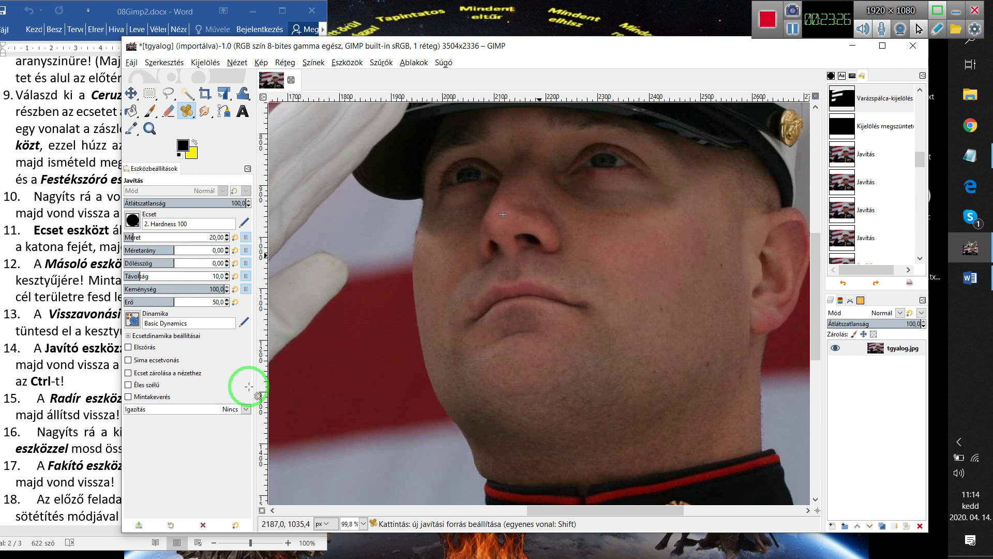
pyautogui.hotkey('ctrl', 'z')
pyautogui.hotkey('ctrl', 'z')
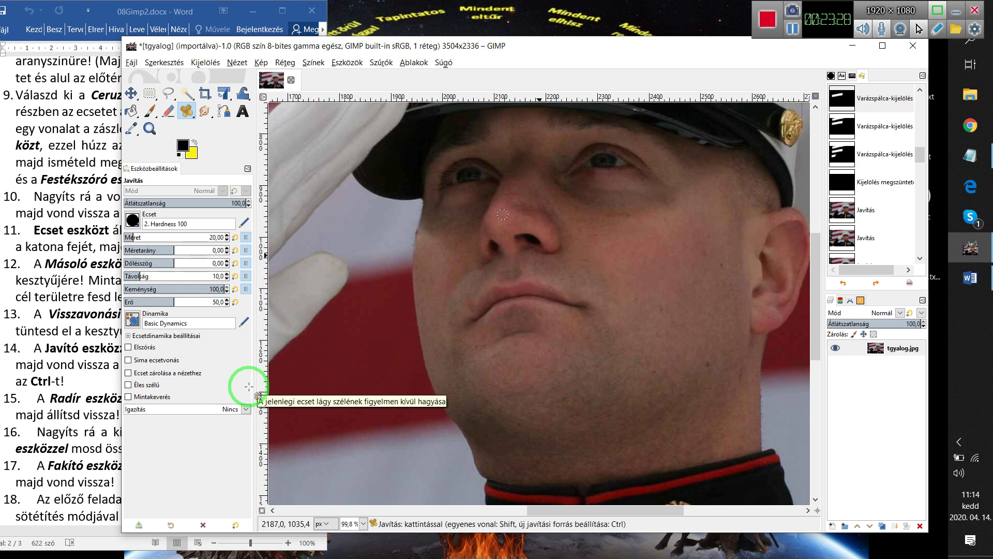
# Scroll through the instructions document to read the next steps.
pyautogui.click(62, 285)
pyautogui.moveTo(61, 282); pyautogui.dragTo(145, 376)
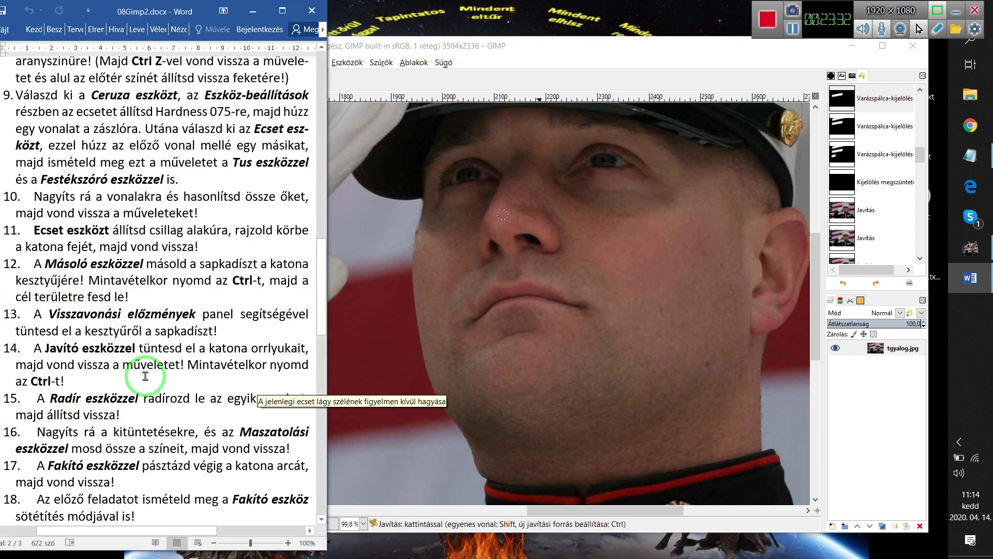
pyautogui.scroll(-2, 146, 376)
pyautogui.scroll(-1, 145, 376)
pyautogui.scroll(-1, 145, 376)
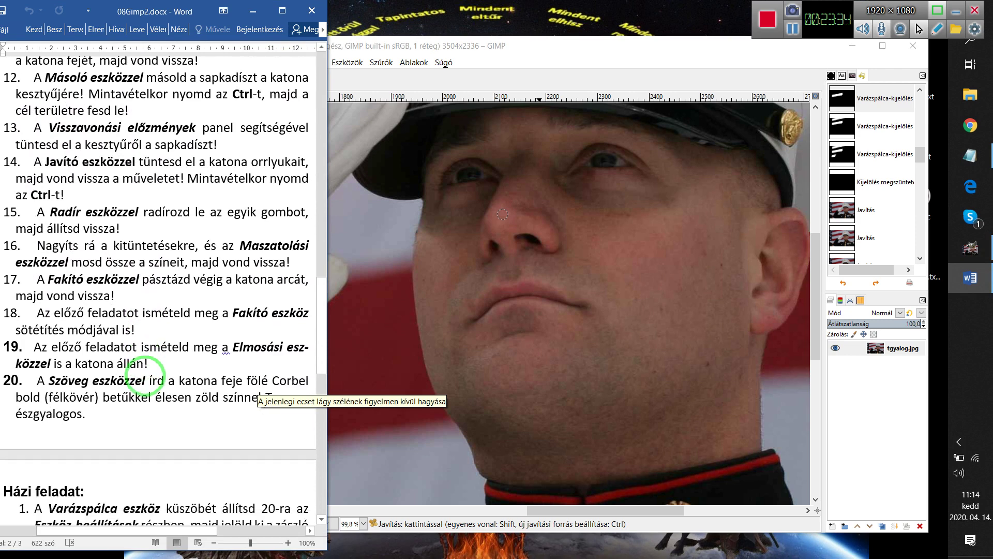
pyautogui.moveTo(146, 374); pyautogui.dragTo(173, 264)
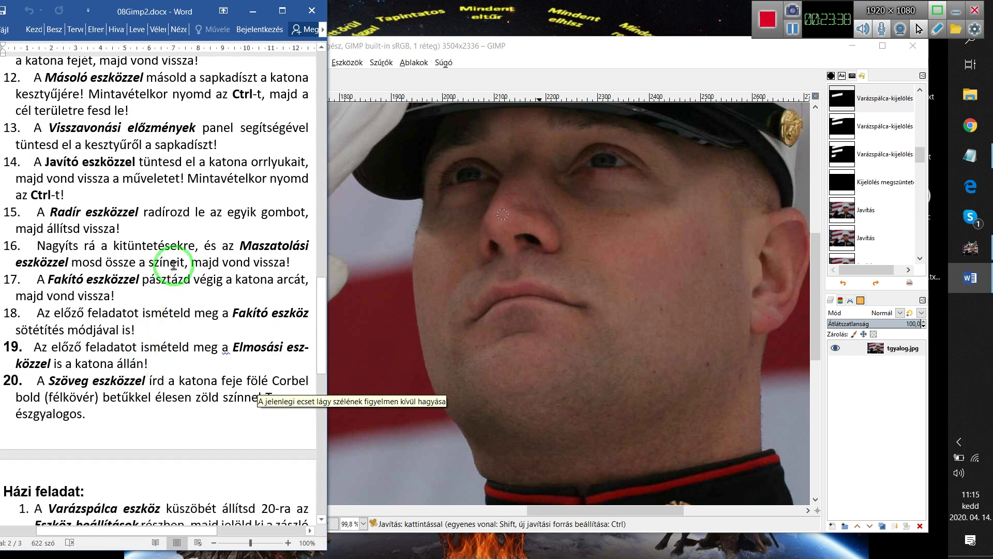
# Fit the whole tgyalog.jpg in the window and select the entire image.
pyautogui.click(551, 203)
pyautogui.hotkey('shift', 'ctrl', 'j')
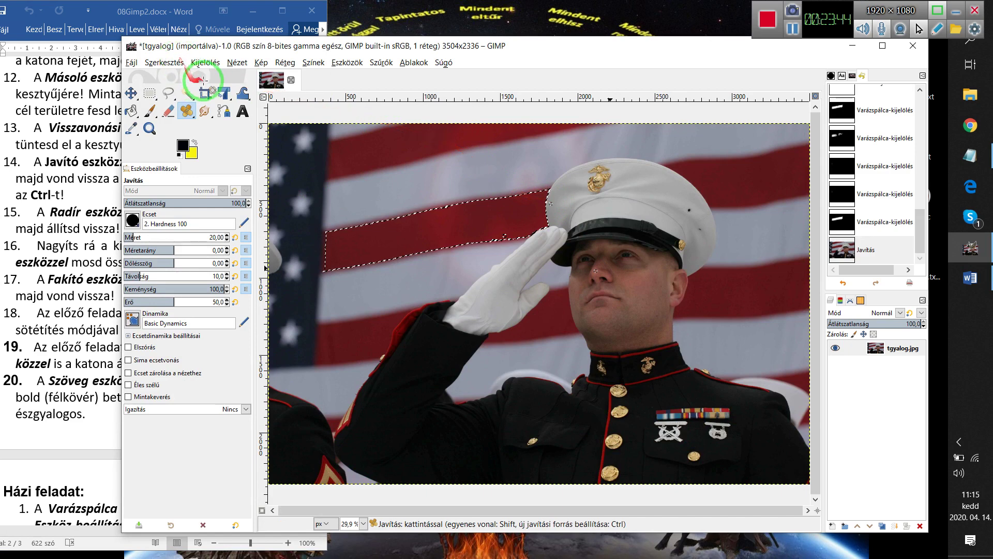
pyautogui.hotkey('ctrl', 'a')
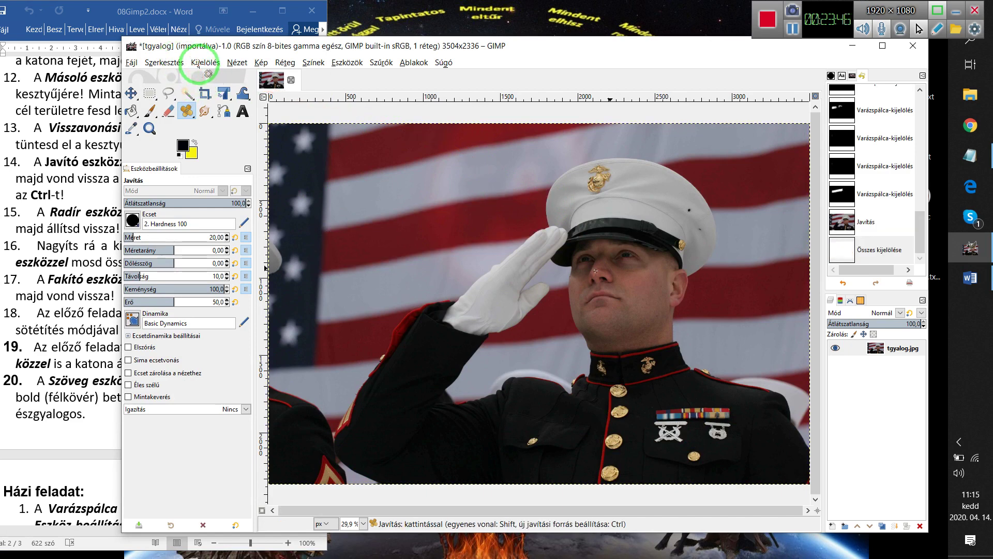
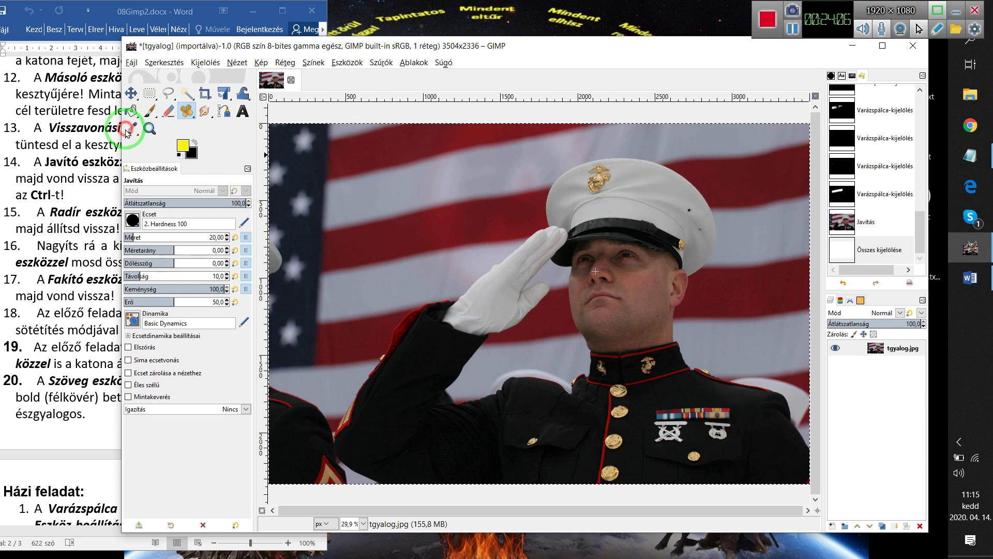
# Switch to the Színpipetta (Color Picker) to sample colours from the marine photo.
pyautogui.click(346, 62)
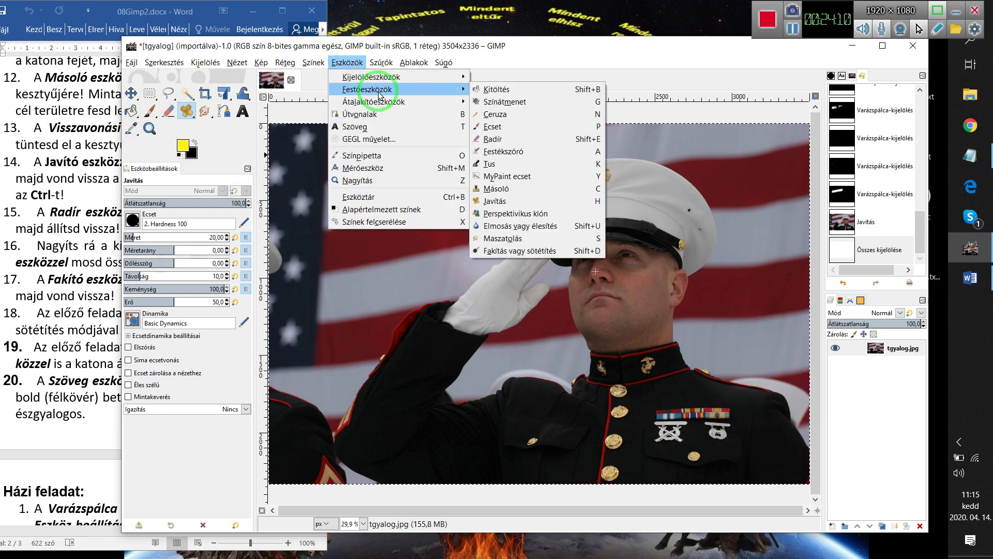
pyautogui.click(362, 156)
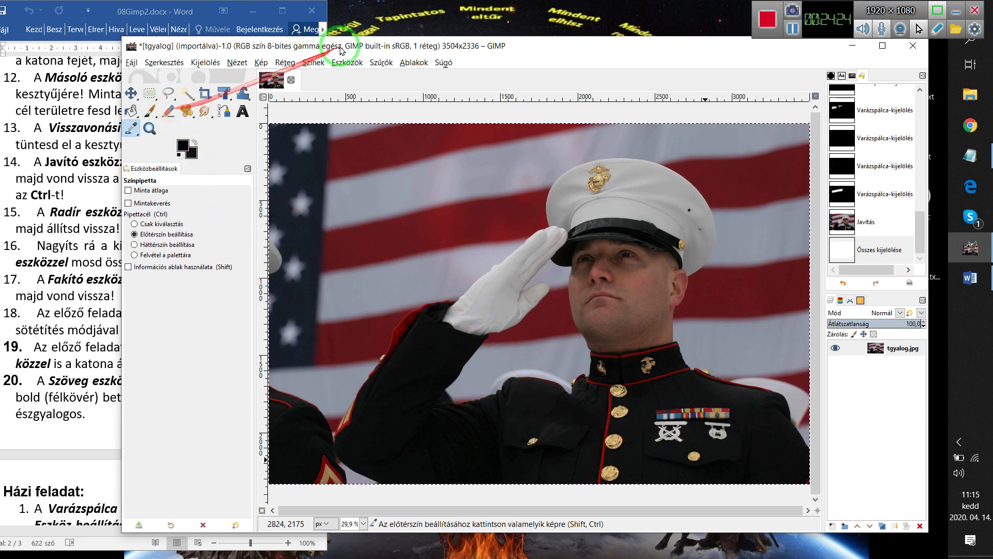
pyautogui.click(341, 62)
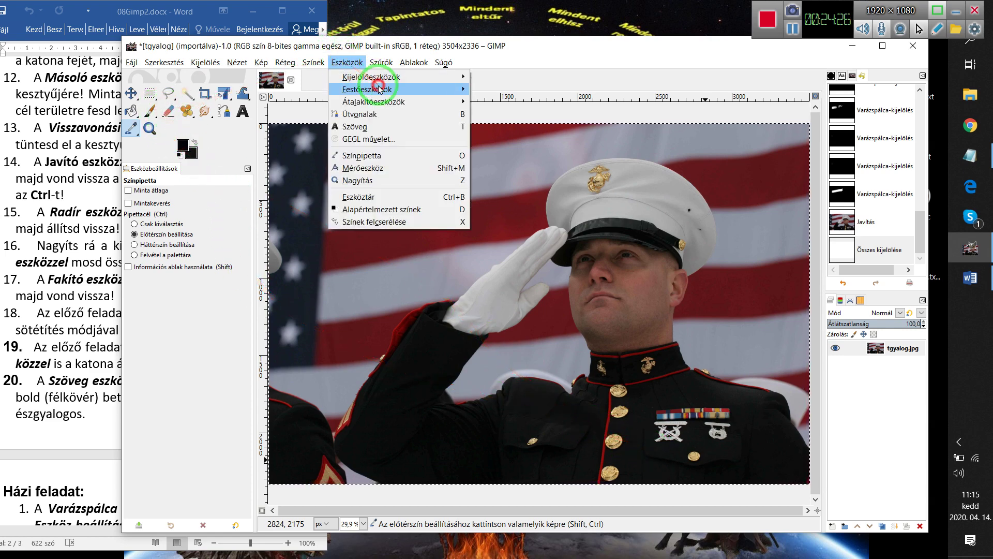
# Rub out a gold button on the marine's jacket with the Radír (Eraser).
pyautogui.click(512, 146)
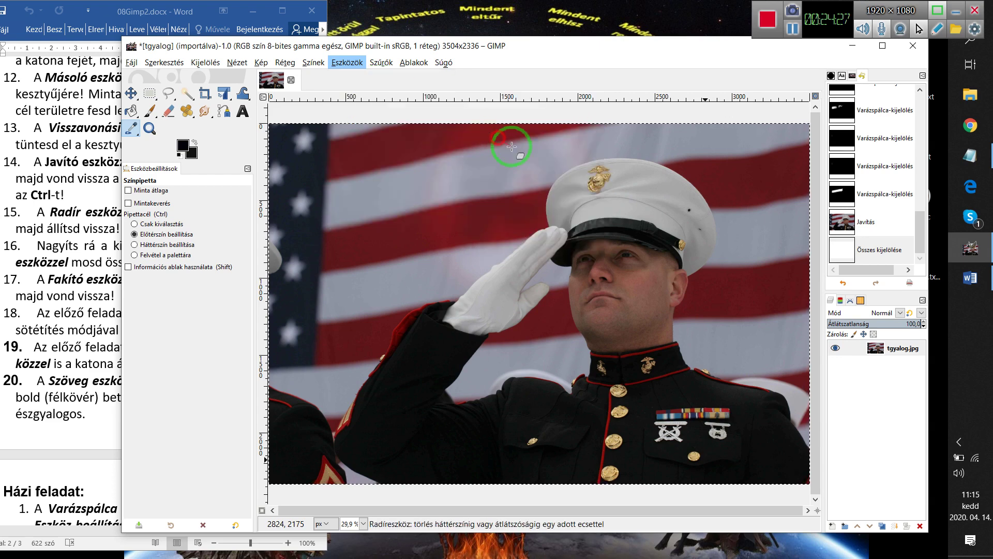
pyautogui.click(694, 457)
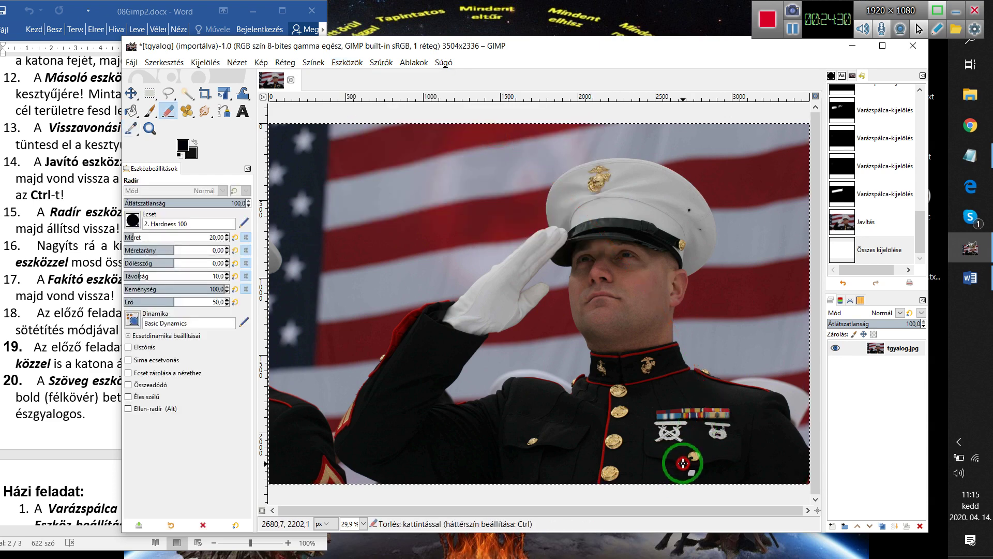
pyautogui.click(697, 454)
pyautogui.moveTo(696, 454)
pyautogui.mouseDown()
pyautogui.moveTo(689, 455)
pyautogui.moveTo(700, 446)
pyautogui.moveTo(695, 455)
pyautogui.moveTo(709, 466)
pyautogui.moveTo(683, 455)
pyautogui.moveTo(667, 491)
pyautogui.mouseUp()
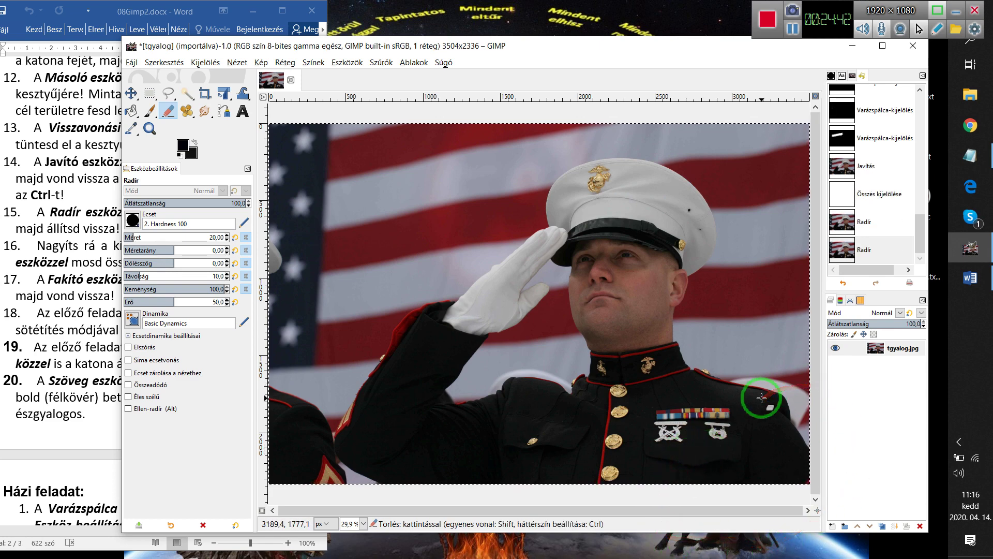
# Undo the eraser strokes to restore the button, then check the Word task list.
pyautogui.hotkey('ctrl', 'z')
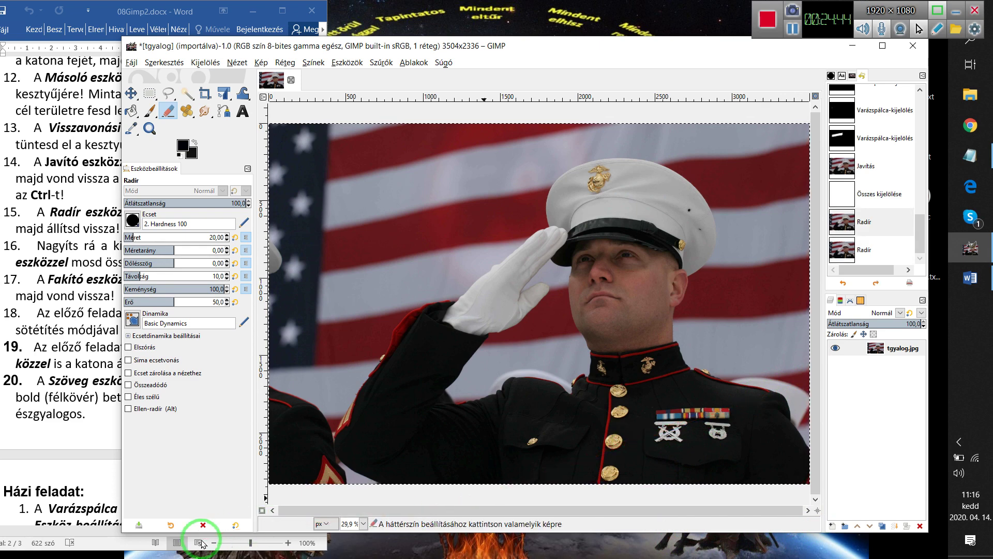
pyautogui.hotkey('ctrl', 'z')
pyautogui.hotkey('ctrl', 'z')
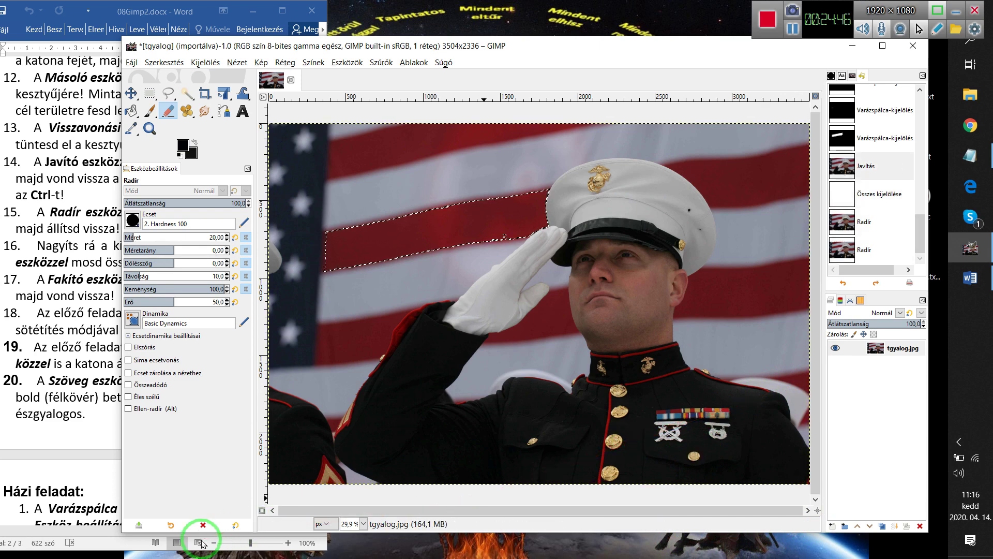
pyautogui.hotkey('ctrl', 'z')
pyautogui.moveTo(4, 535); pyautogui.dragTo(35, 155)
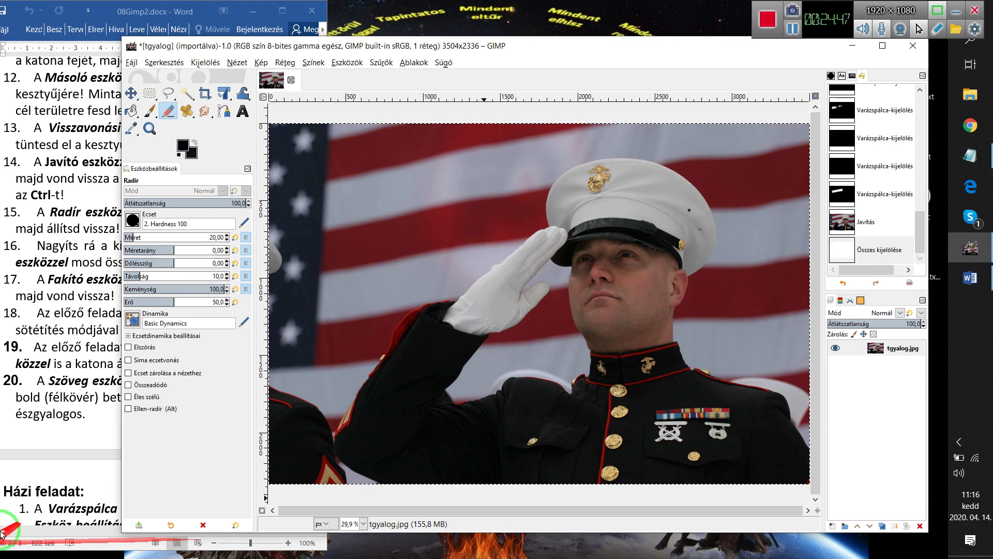
pyautogui.click(35, 155)
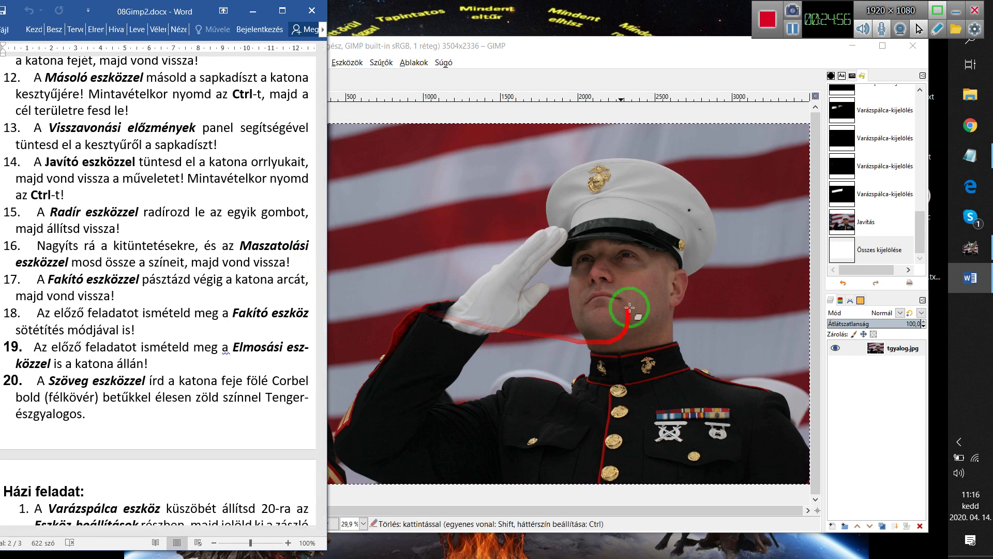
pyautogui.click(507, 59)
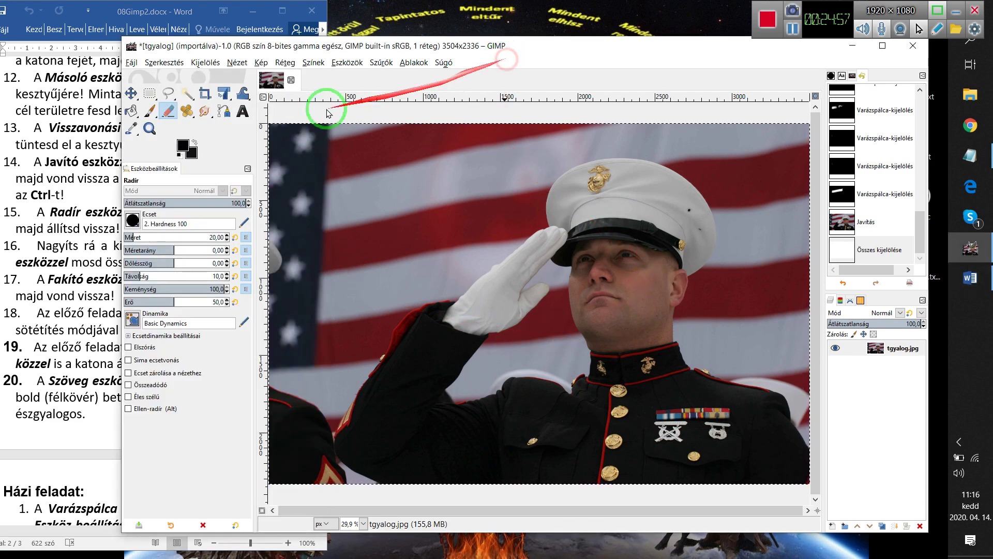
# Zoom into the medals and smudge the ribbon bar colours to the right with Maszatolás.
pyautogui.click(150, 129)
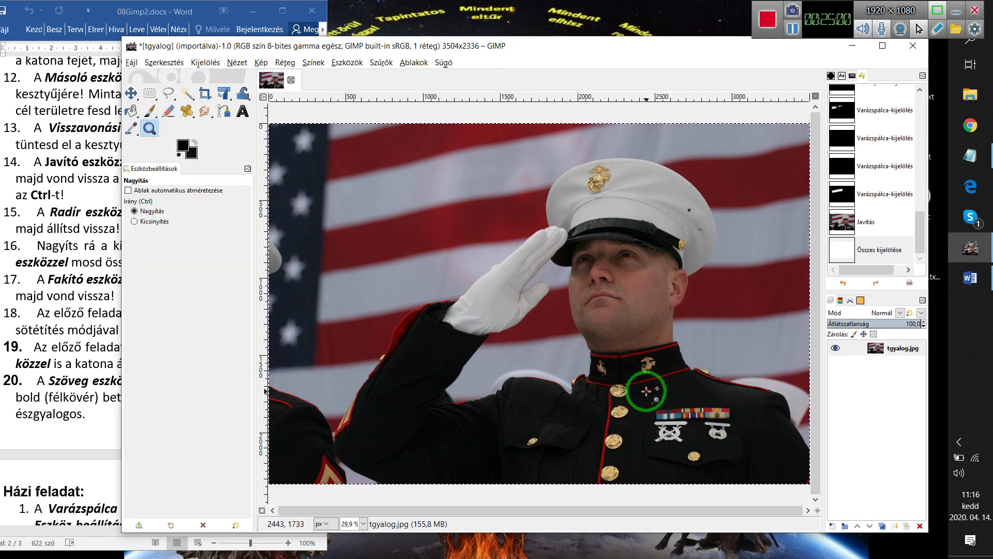
pyautogui.moveTo(645, 393); pyautogui.dragTo(744, 460)
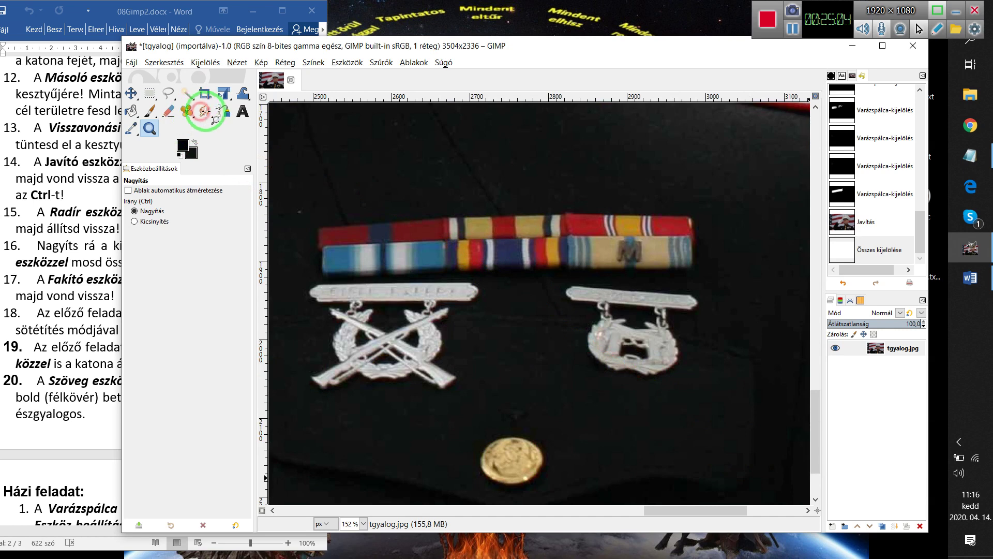
pyautogui.click(347, 62)
pyautogui.moveTo(367, 89)
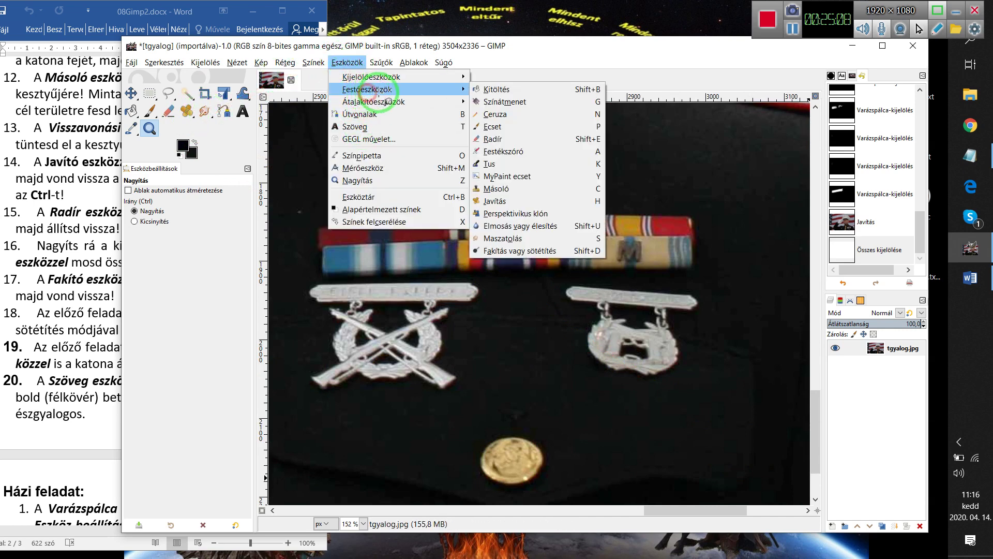
pyautogui.click(517, 238)
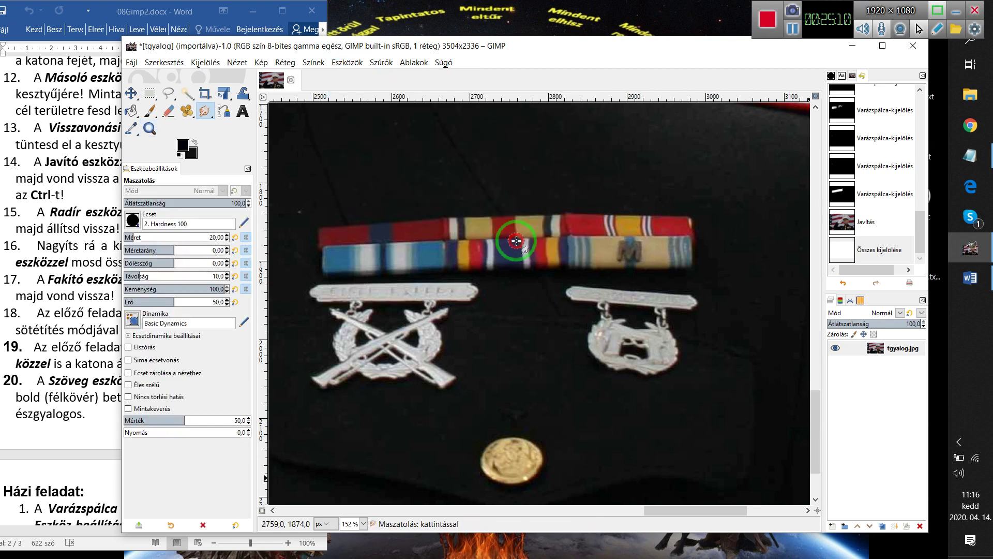
pyautogui.moveTo(348, 257); pyautogui.dragTo(463, 254)
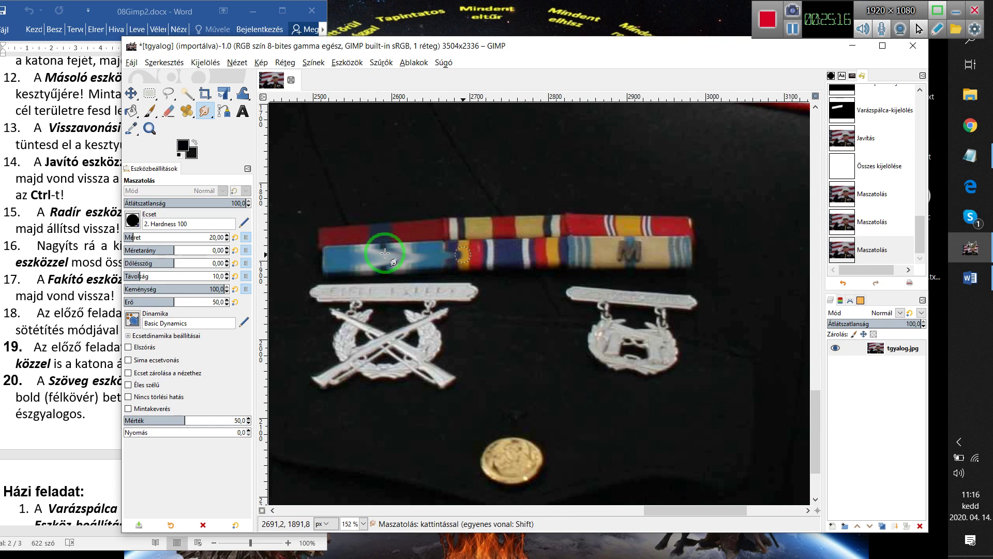
pyautogui.moveTo(368, 256); pyautogui.dragTo(466, 254)
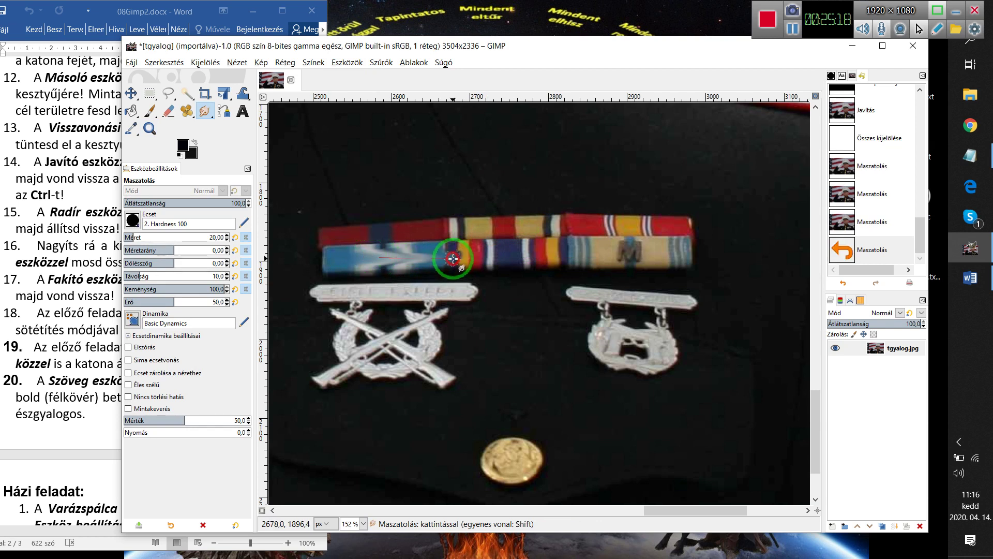
pyautogui.moveTo(362, 249); pyautogui.dragTo(492, 240)
pyautogui.moveTo(399, 246); pyautogui.dragTo(517, 243)
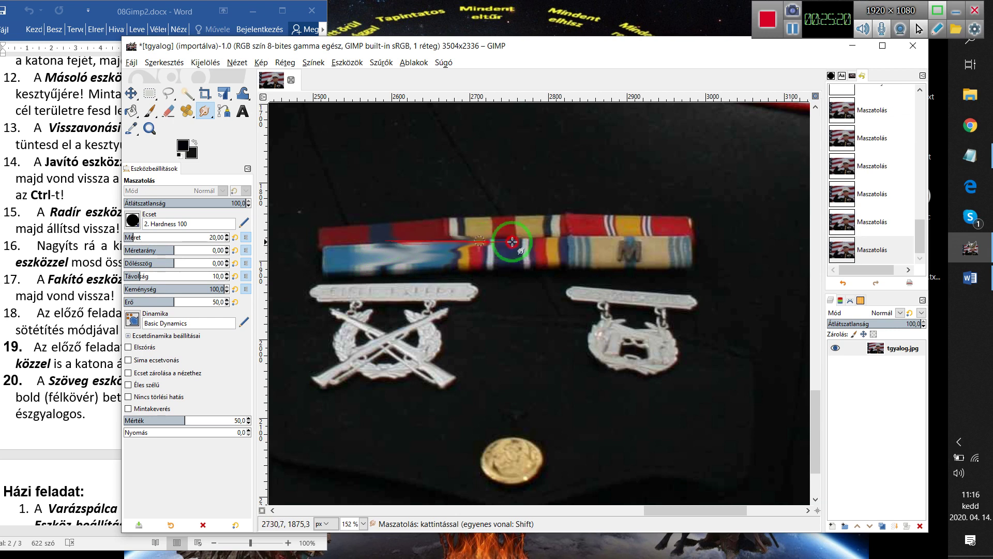
pyautogui.moveTo(454, 253)
pyautogui.mouseDown()
pyautogui.moveTo(582, 251)
pyautogui.moveTo(552, 251)
pyautogui.mouseUp()
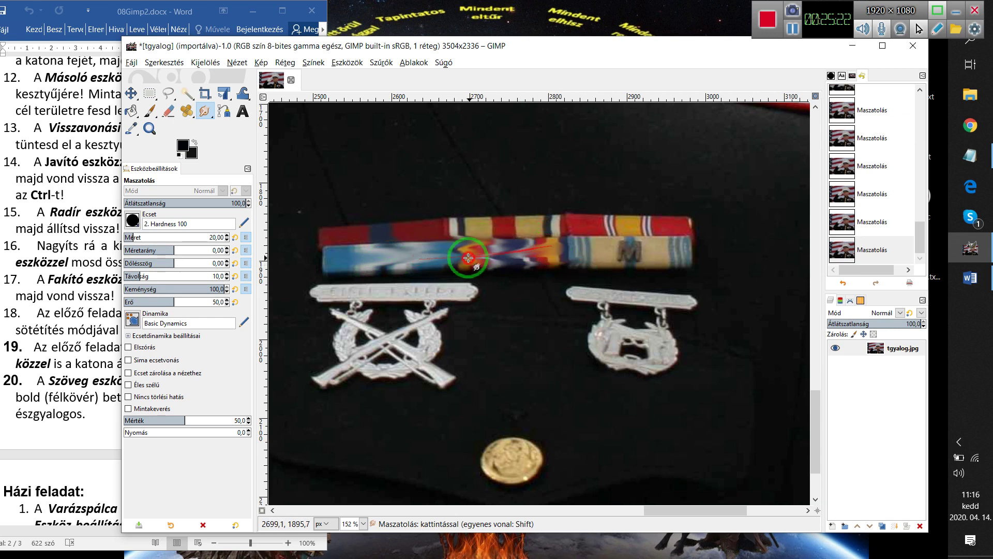
pyautogui.moveTo(468, 252)
pyautogui.mouseDown()
pyautogui.moveTo(644, 244)
pyautogui.moveTo(520, 253)
pyautogui.moveTo(554, 255)
pyautogui.mouseUp()
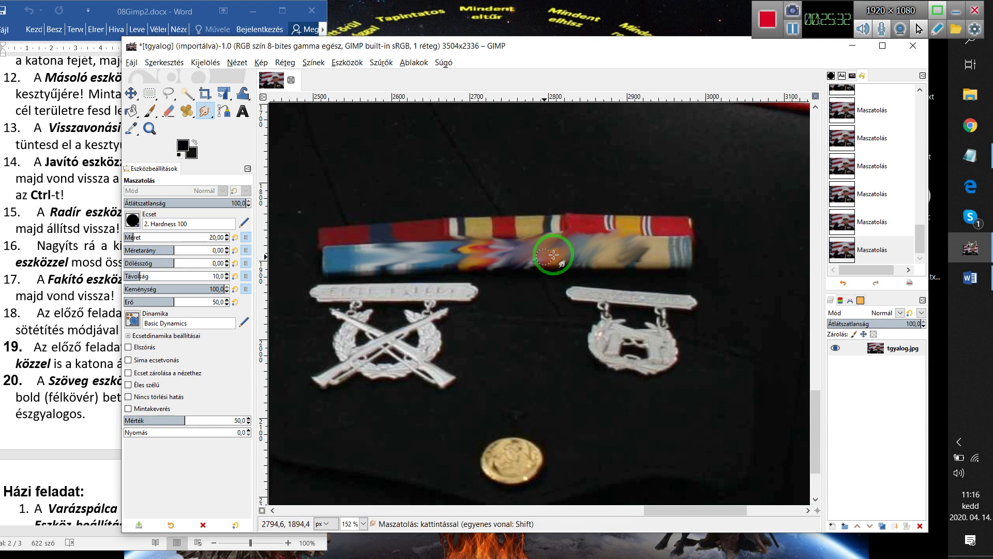
# Undo the ribbon smudges and fit the whole image in the window.
pyautogui.hotkey('ctrl', 'z')
pyautogui.hotkey('ctrl', 'z')
pyautogui.hotkey('ctrl', 'z')
pyautogui.hotkey('ctrl', 'z')
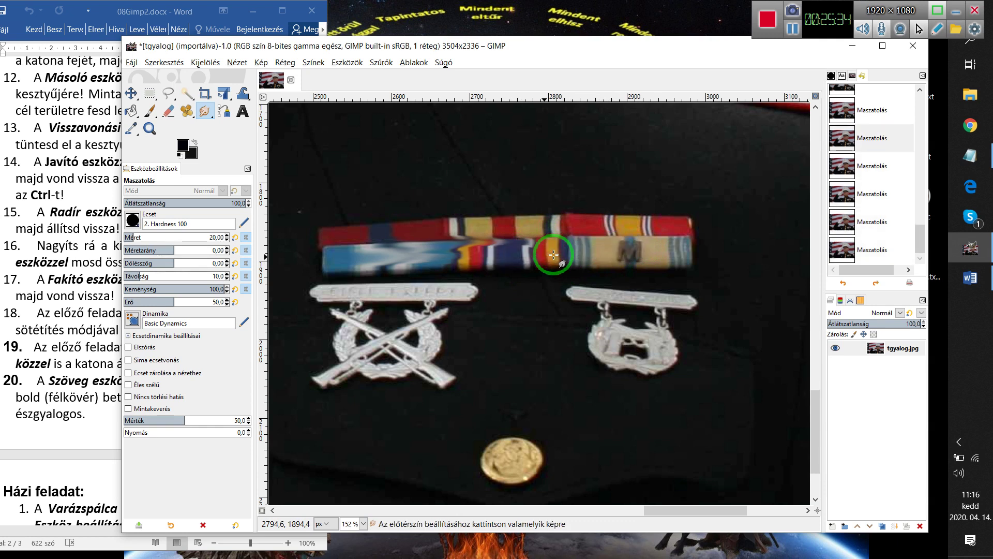
pyautogui.hotkey('ctrl', 'z')
pyautogui.hotkey('ctrl', 'z')
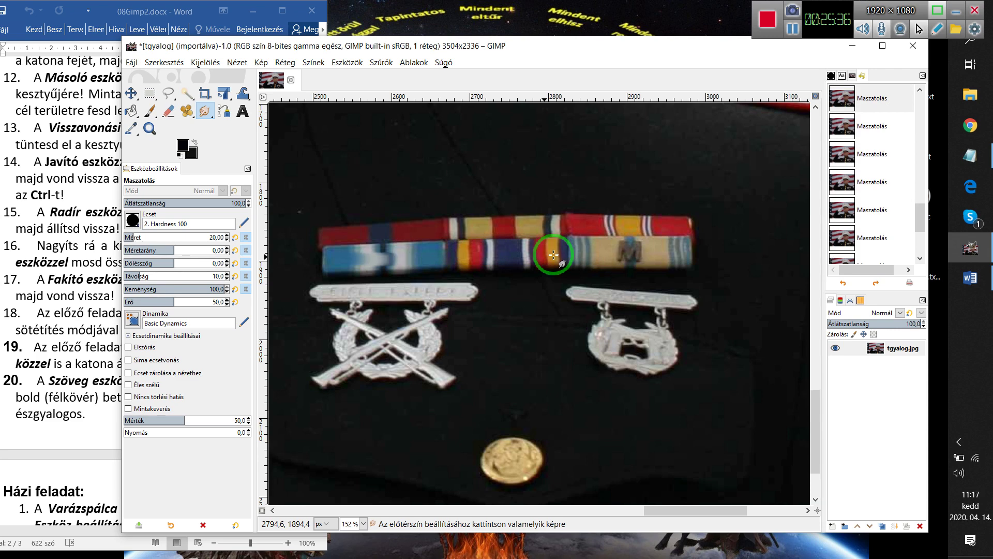
pyautogui.hotkey('ctrl', 'z')
pyautogui.hotkey('ctrl', 'z')
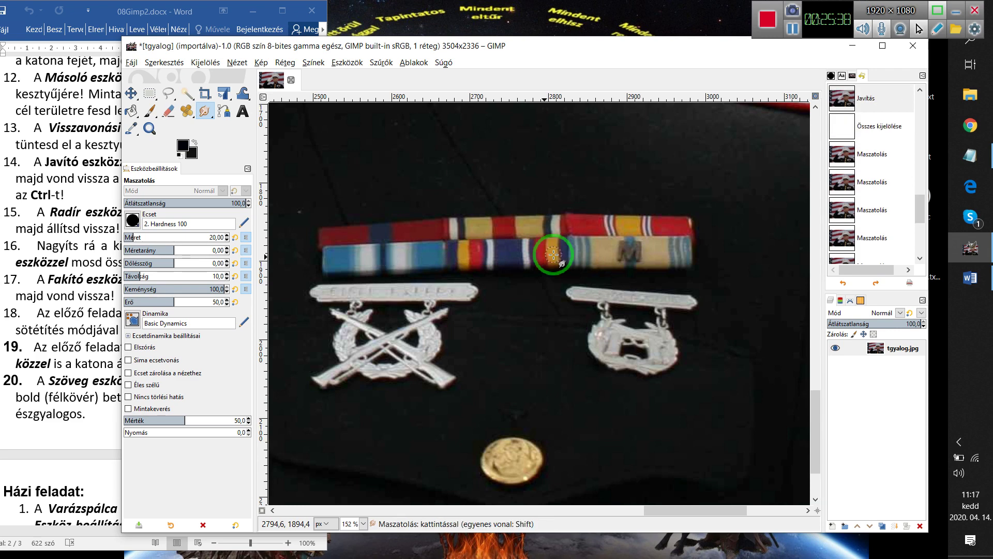
pyautogui.hotkey('ctrl', 'shift', 'j')
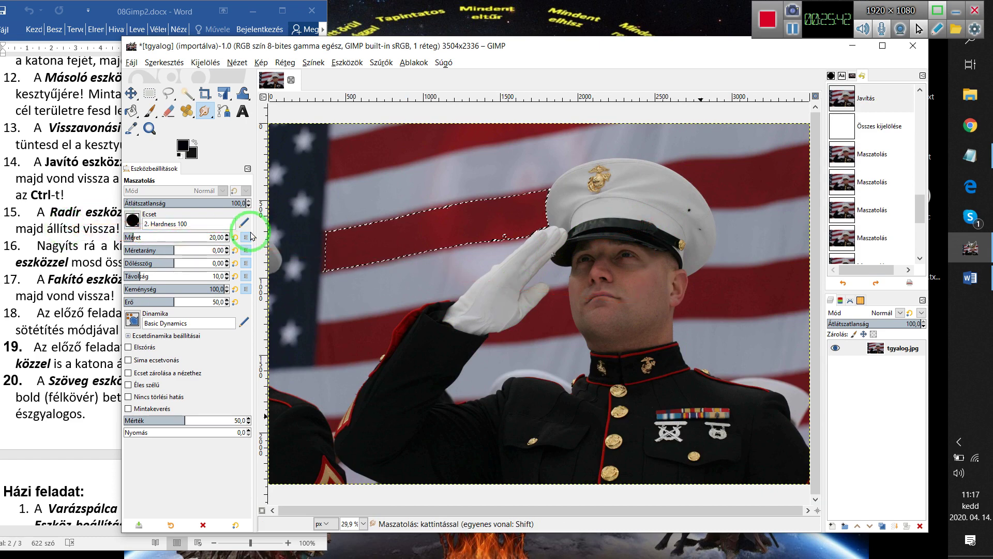
# Undo one more step and zoom in closely on the marine's cheek.
pyautogui.hotkey('ctrl', 'z')
pyautogui.hotkey('ctrl', 'z')
pyautogui.hotkey('ctrl', 'z')
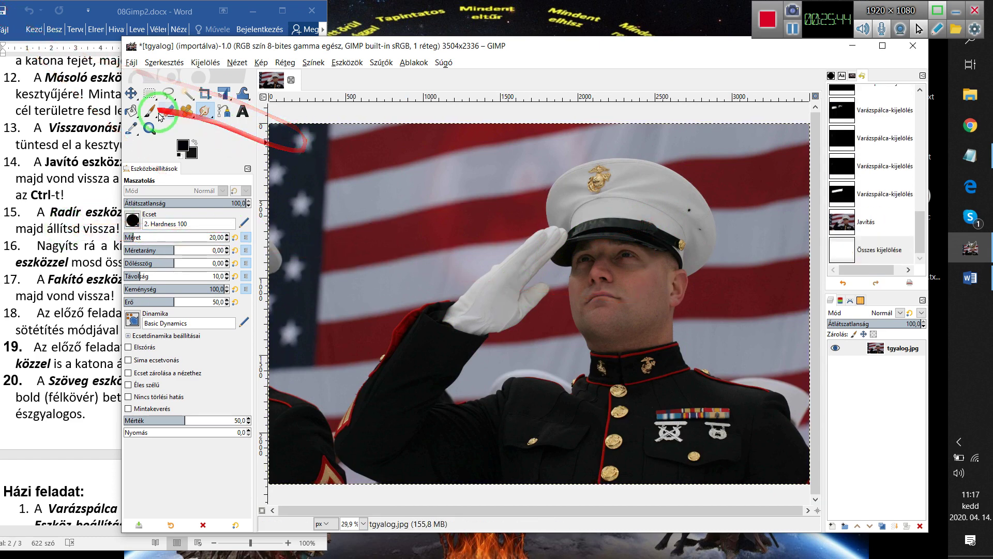
pyautogui.click(149, 129)
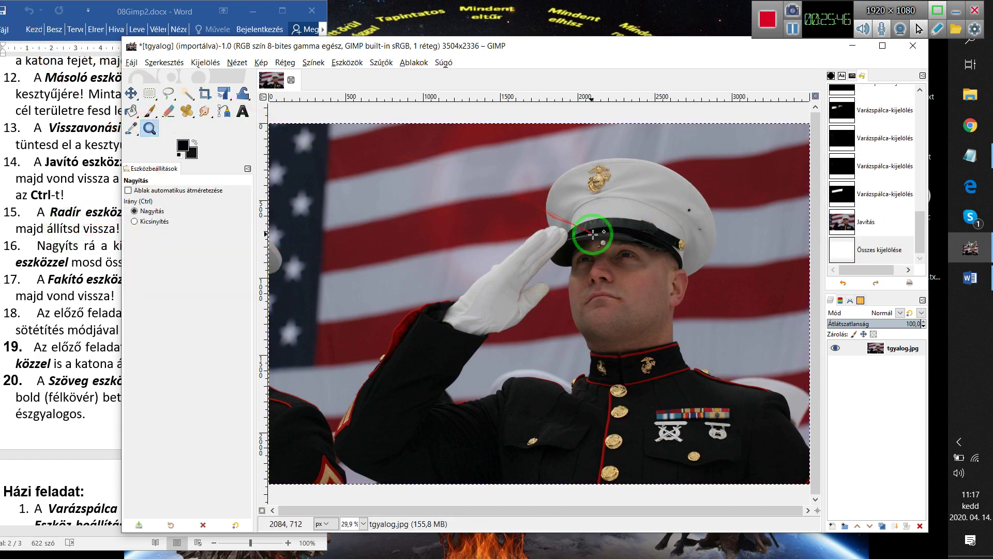
pyautogui.moveTo(583, 239); pyautogui.dragTo(685, 346)
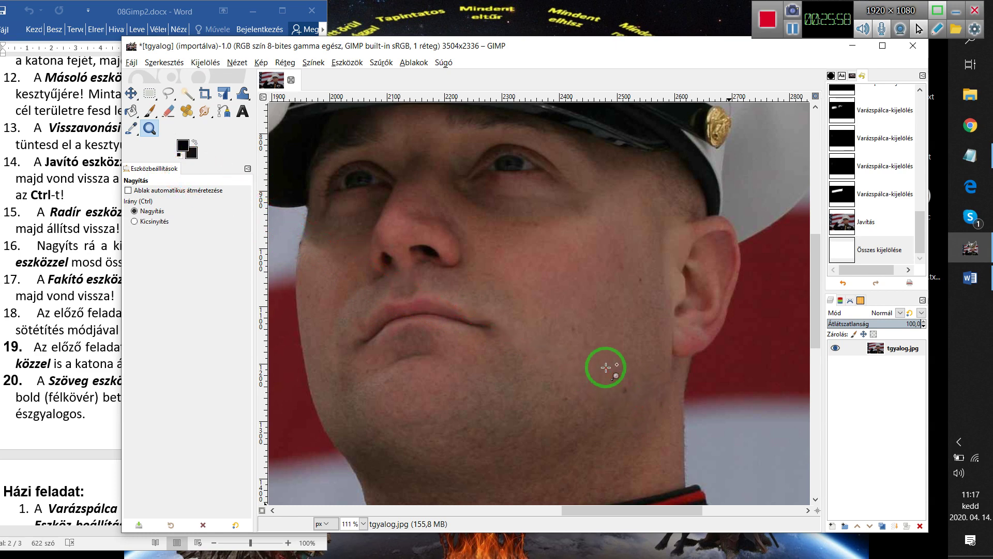
pyautogui.moveTo(602, 365); pyautogui.dragTo(662, 419)
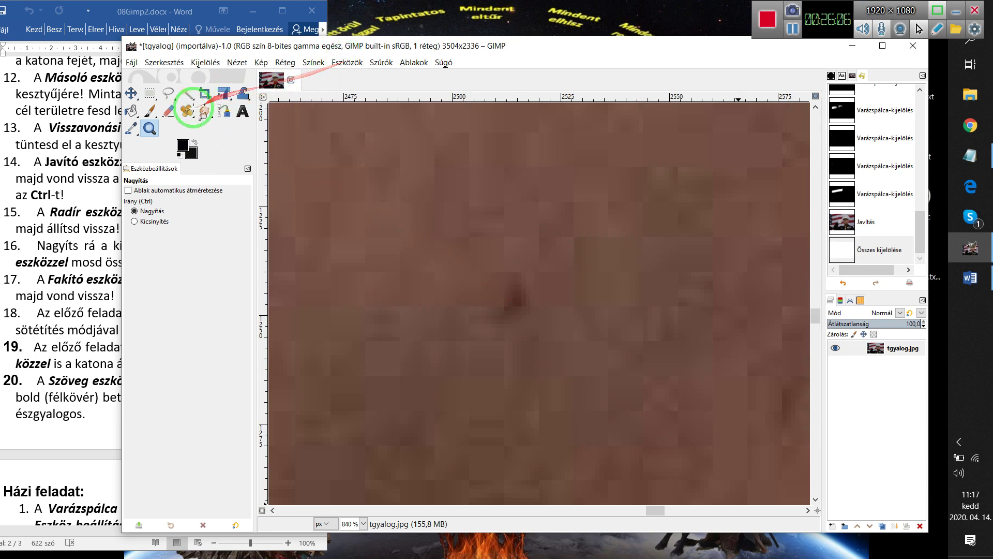
# Smudge the dark spot on the cheek into the skin, then fit the image in view.
pyautogui.click(348, 62)
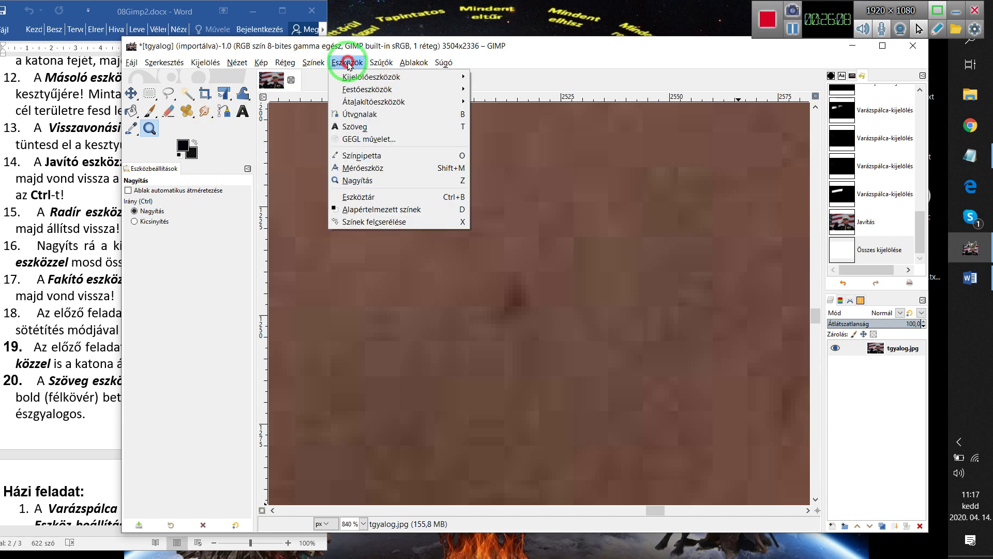
pyautogui.moveTo(367, 89)
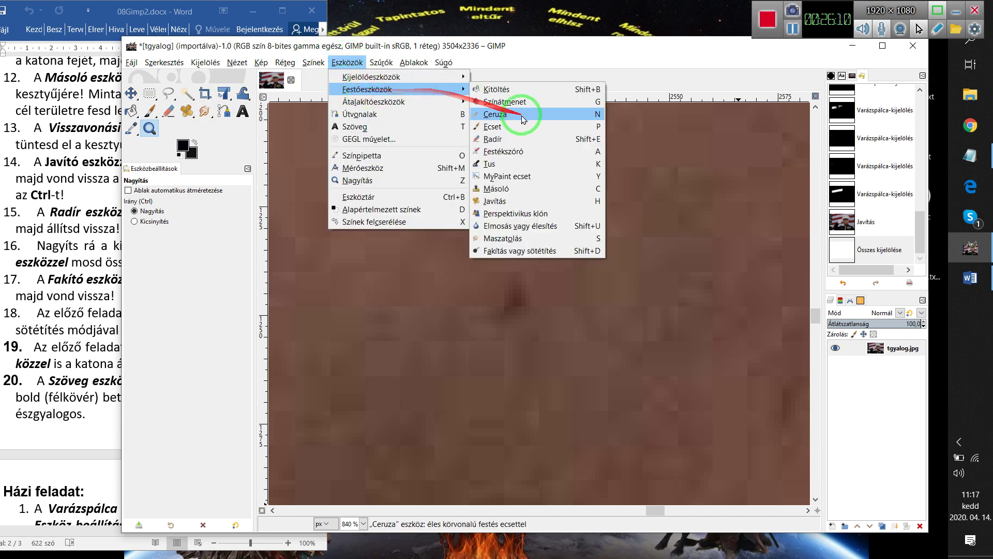
pyautogui.click(499, 238)
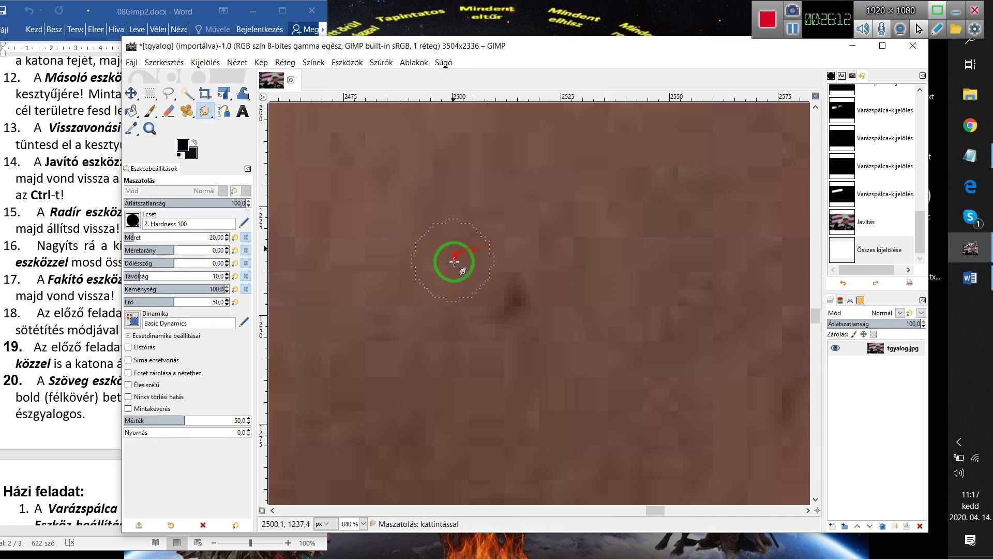
pyautogui.click(536, 313)
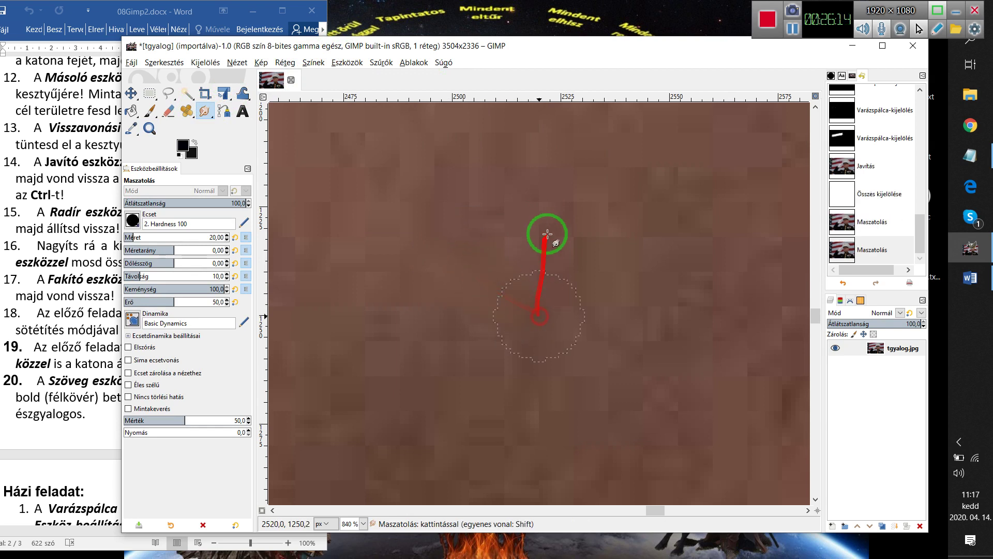
pyautogui.keyDown('shift'); pyautogui.click(546, 232); pyautogui.keyUp('shift')
pyautogui.click(515, 333)
pyautogui.click(594, 332)
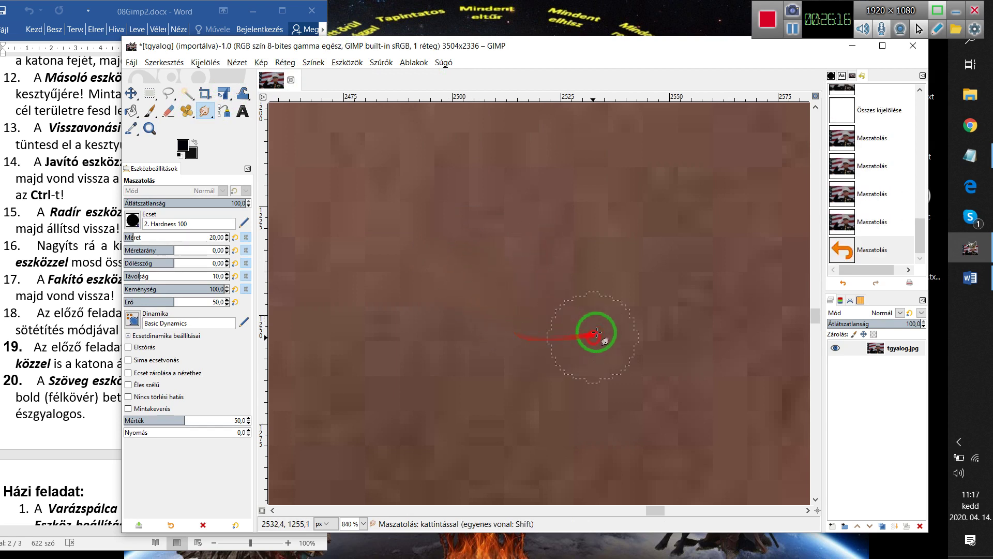
pyautogui.keyDown('shift'); pyautogui.click(579, 317); pyautogui.keyUp('shift')
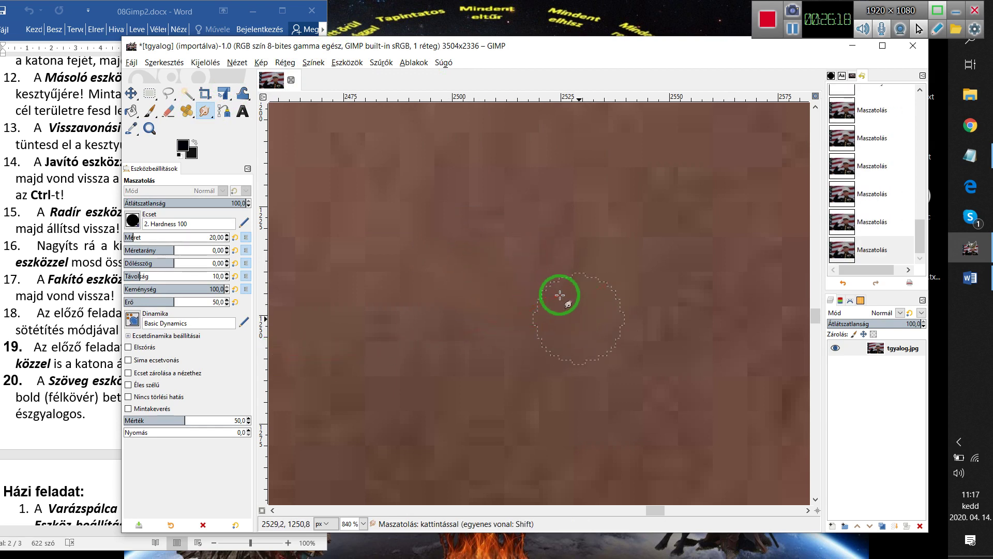
pyautogui.hotkey('ctrl', 'shift', 'j')
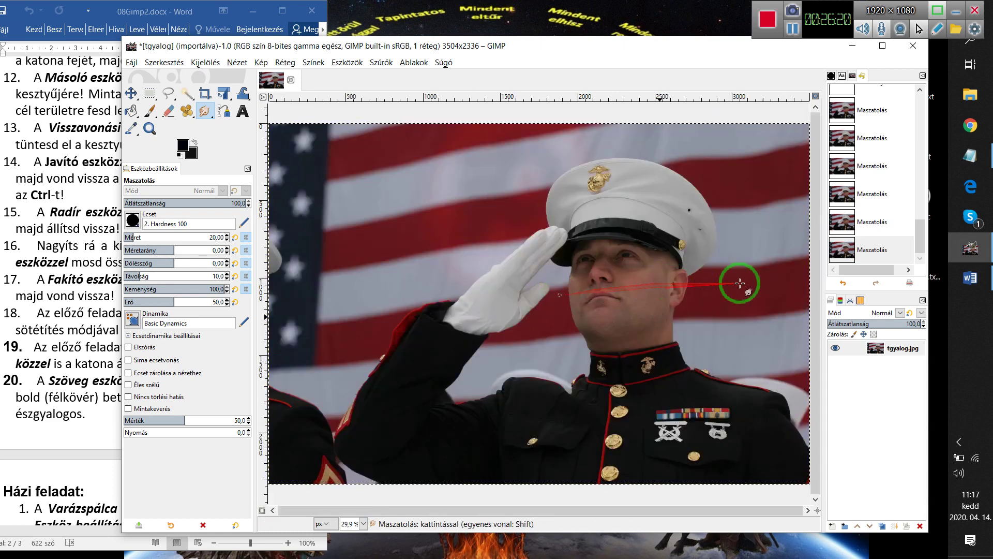
pyautogui.keyDown('shift'); pyautogui.click(738, 284); pyautogui.keyUp('shift')
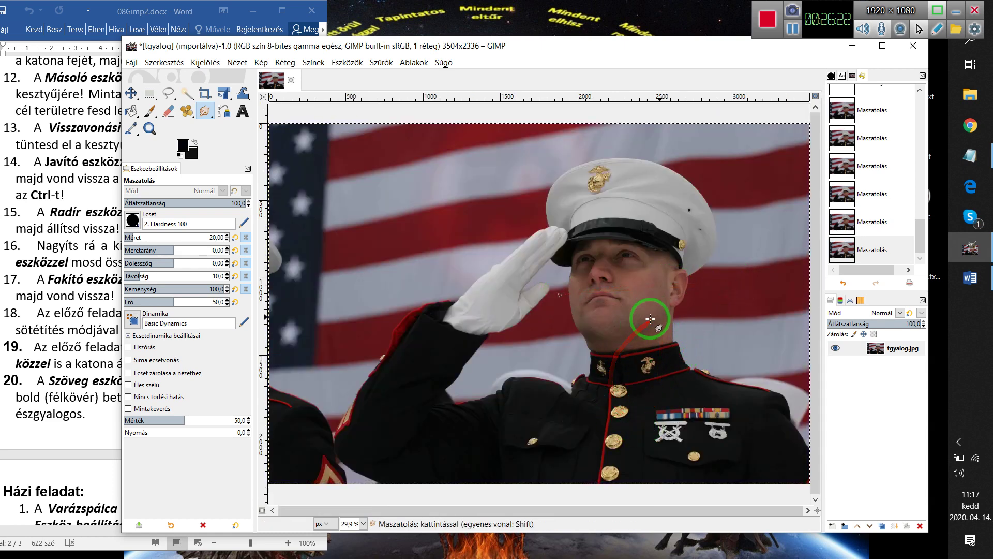
# Read the next Word task, then zoom the portrait in on the soldier's face.
pyautogui.click(59, 267)
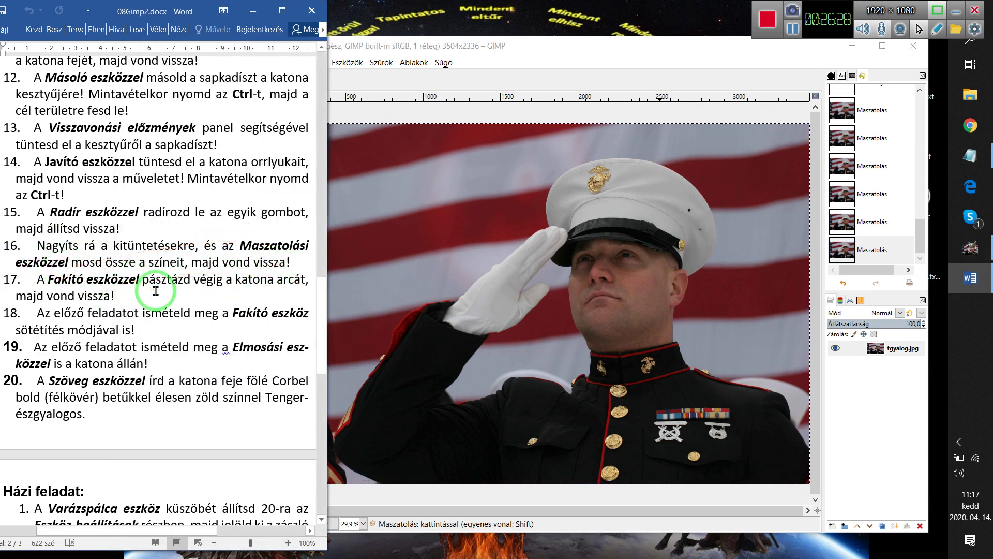
pyautogui.click(598, 46)
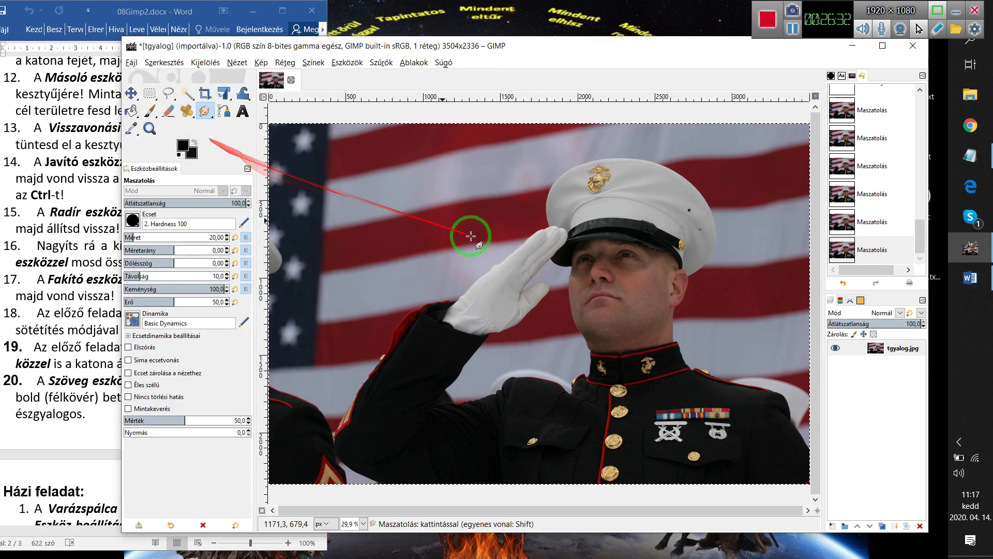
pyautogui.click(149, 128)
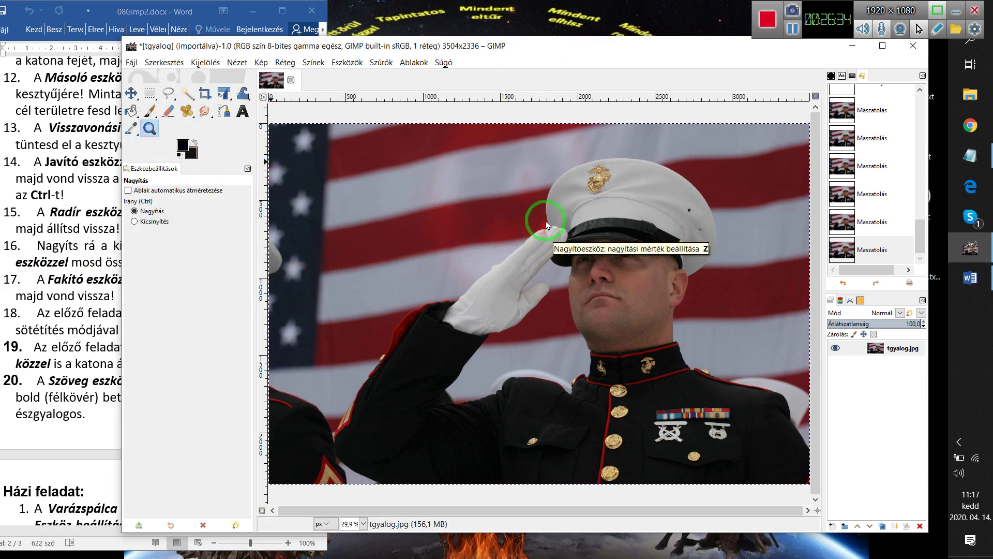
pyautogui.moveTo(546, 221); pyautogui.dragTo(715, 387)
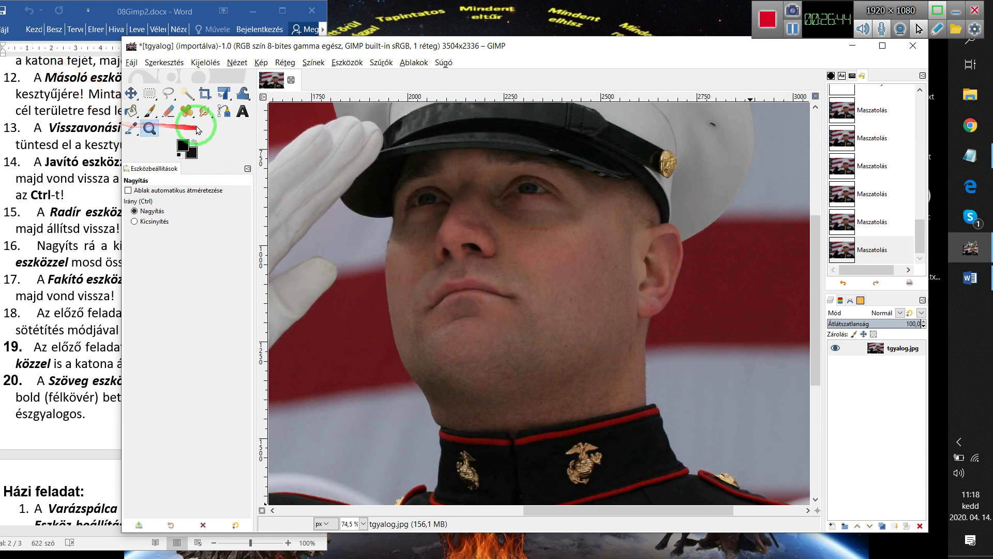
# Browse the clone/heal and smudge/blur/dodge tool groups in the toolbox.
pyautogui.click(168, 111)
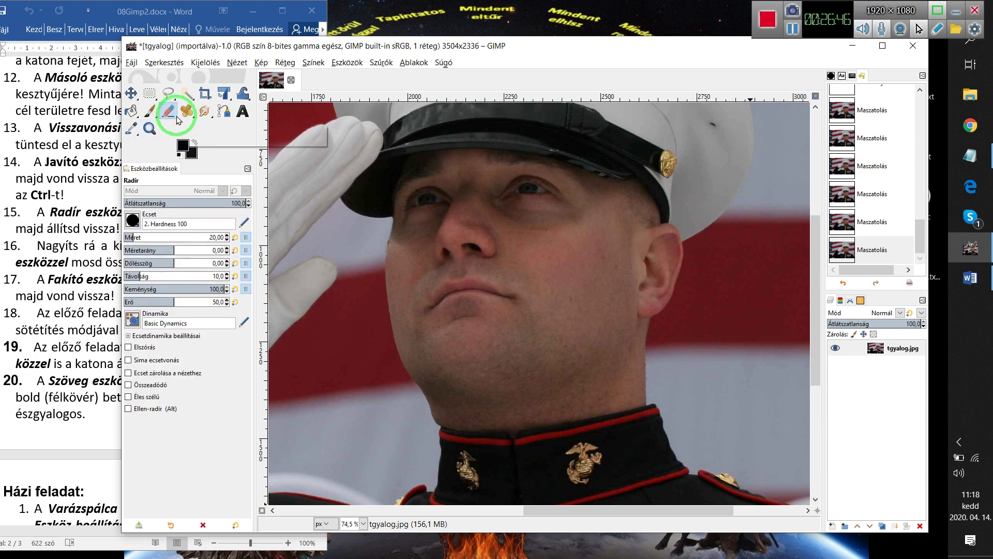
pyautogui.rightClick(191, 114)
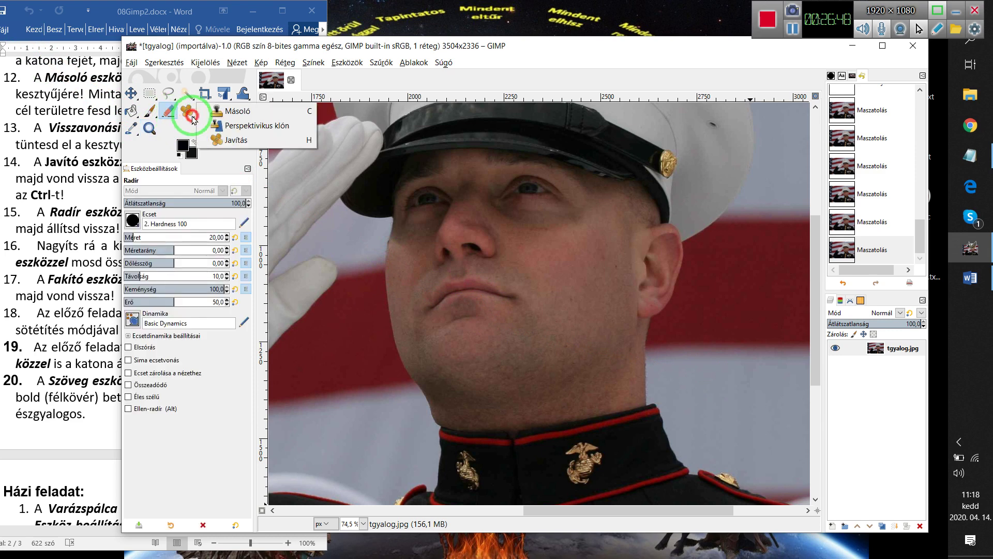
pyautogui.press('Escape')
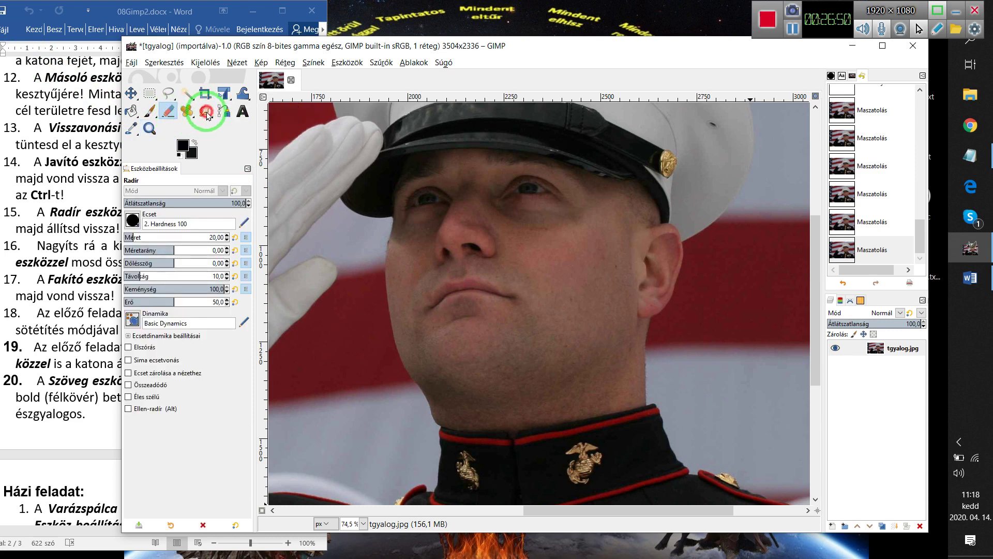
pyautogui.rightClick(206, 115)
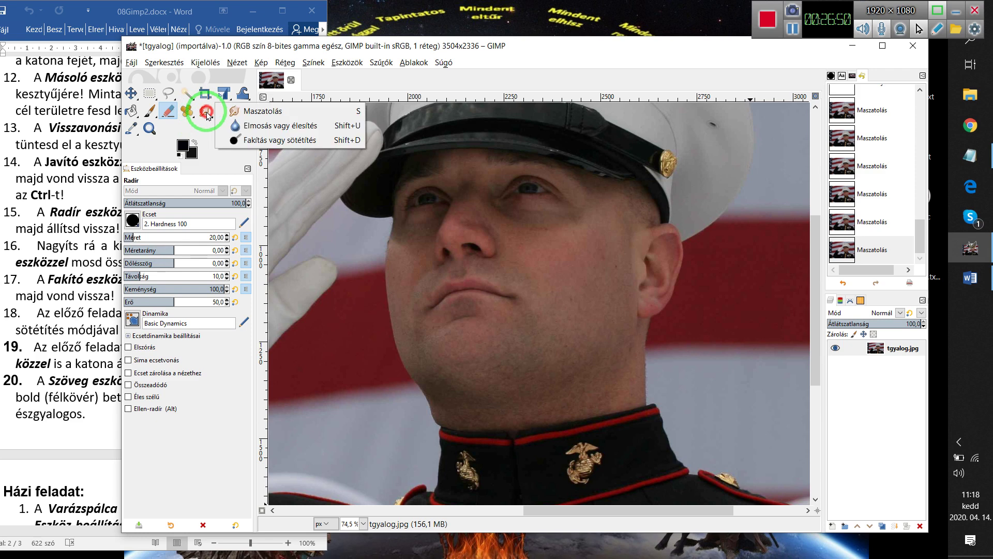
# Burn a dark band across the chin and cheek with Dodge/Burn set to Burn.
pyautogui.click(264, 147)
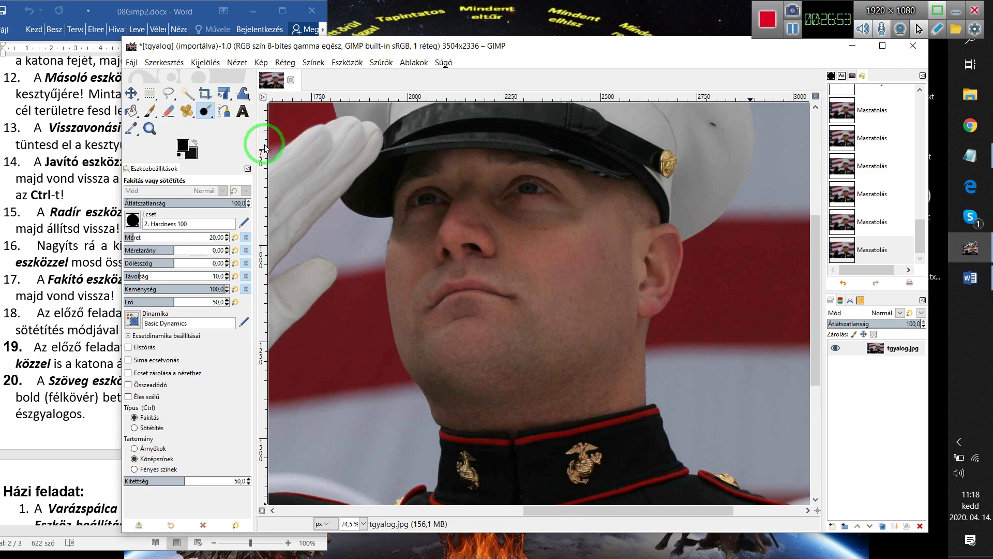
pyautogui.click(152, 427)
pyautogui.write('57')
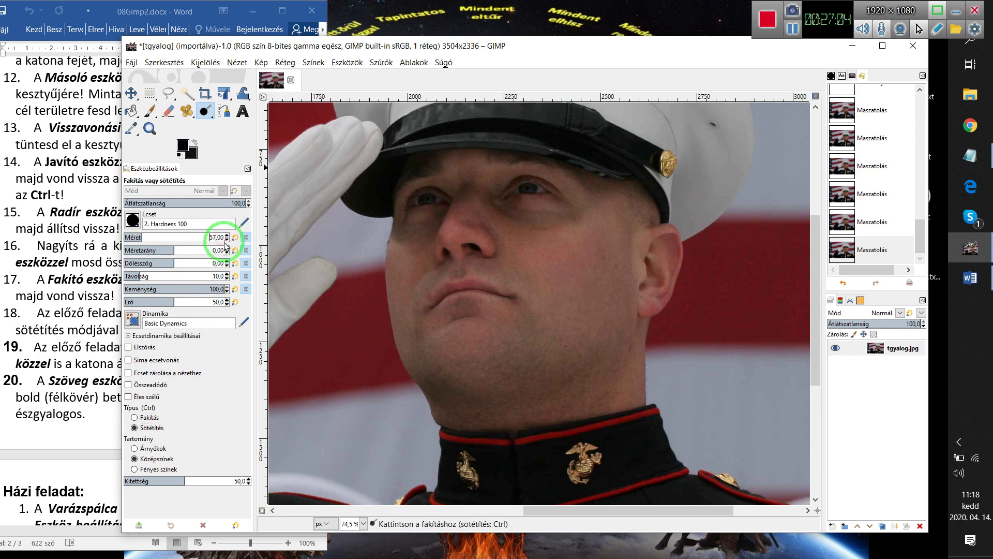
pyautogui.moveTo(533, 329); pyautogui.dragTo(280, 336)
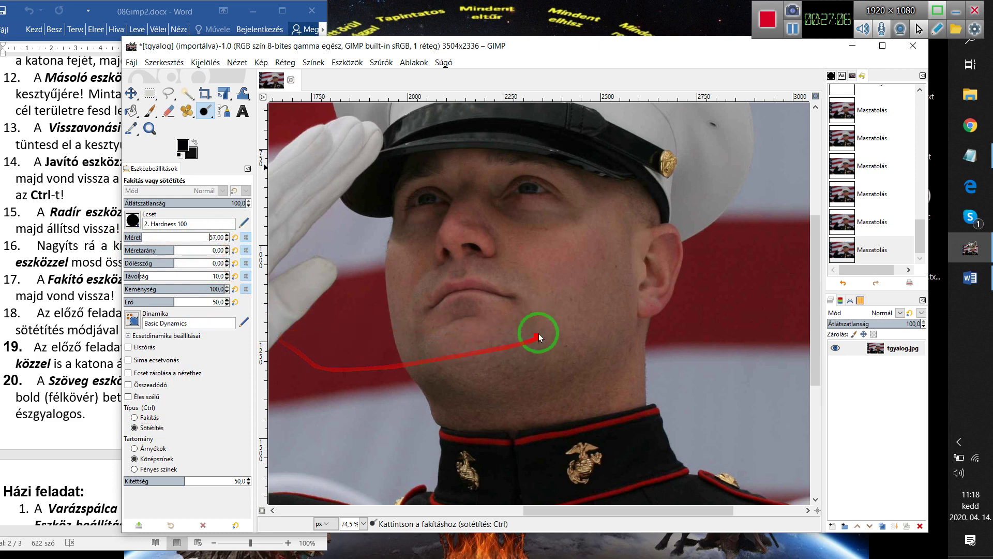
pyautogui.moveTo(547, 283)
pyautogui.mouseDown()
pyautogui.moveTo(473, 334)
pyautogui.moveTo(444, 313)
pyautogui.moveTo(428, 274)
pyautogui.moveTo(503, 240)
pyautogui.mouseUp()
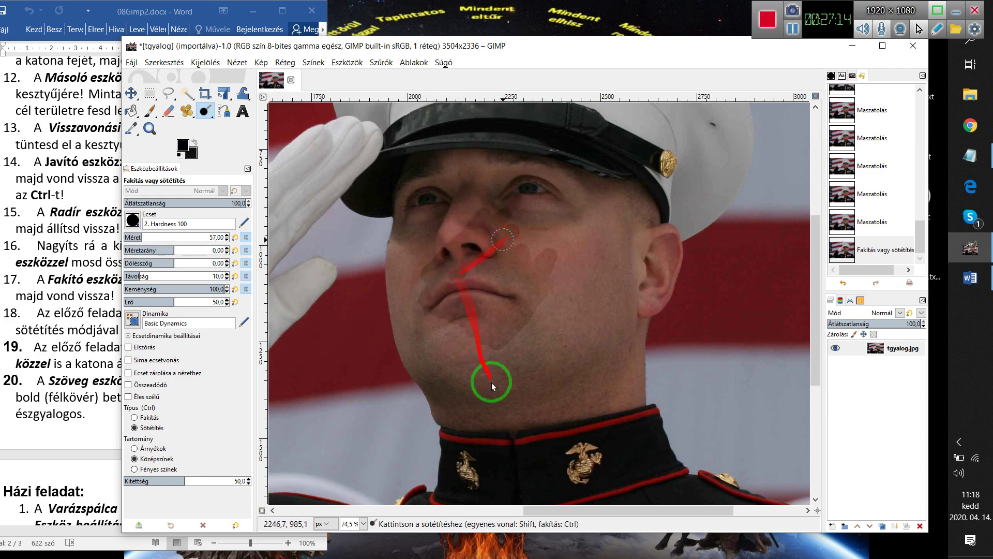
# Dodge around the right eye, then undo the dodge and burn strokes.
pyautogui.click(134, 417)
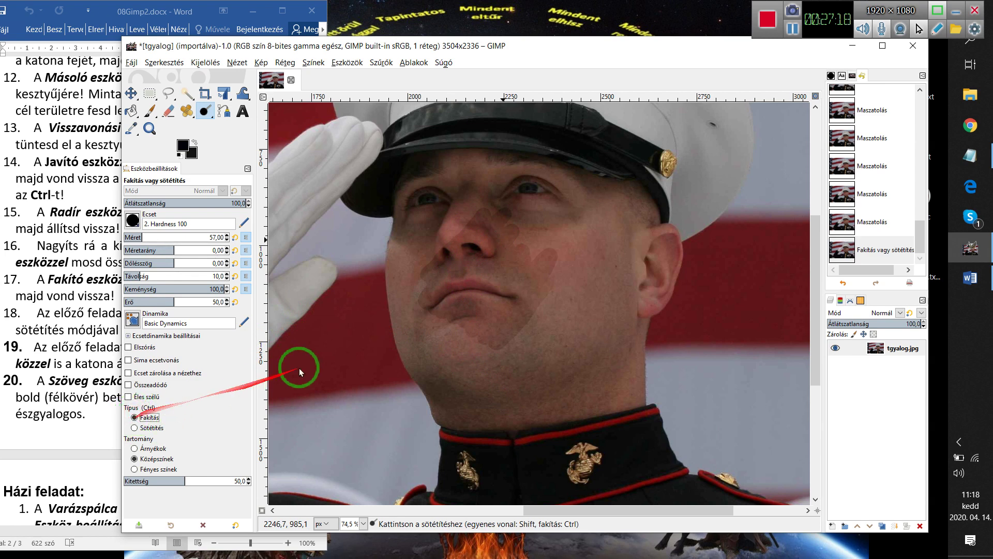
pyautogui.moveTo(579, 196)
pyautogui.mouseDown()
pyautogui.moveTo(495, 190)
pyautogui.moveTo(498, 217)
pyautogui.moveTo(460, 211)
pyautogui.moveTo(546, 223)
pyautogui.mouseUp()
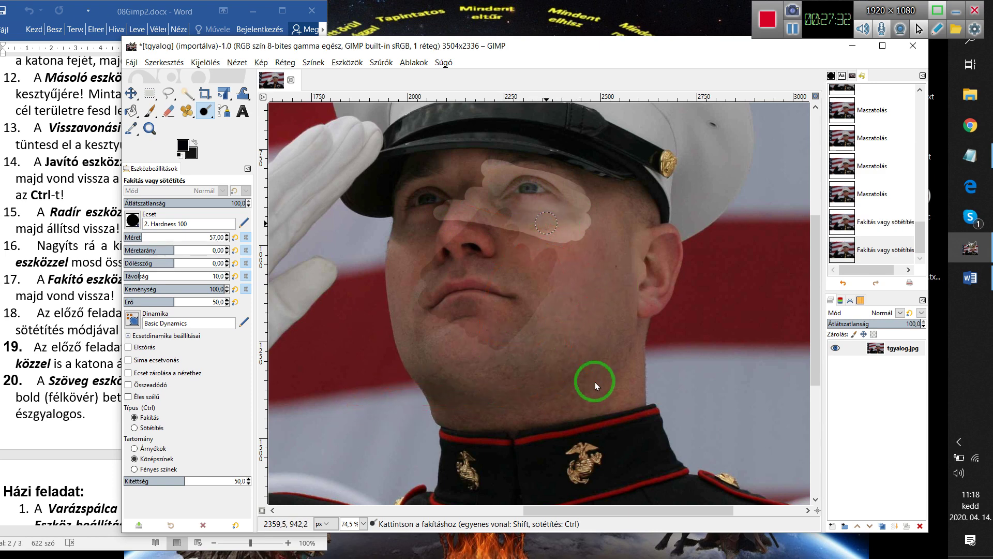
pyautogui.hotkey('ctrl', 'z')
pyautogui.hotkey('ctrl', 'z')
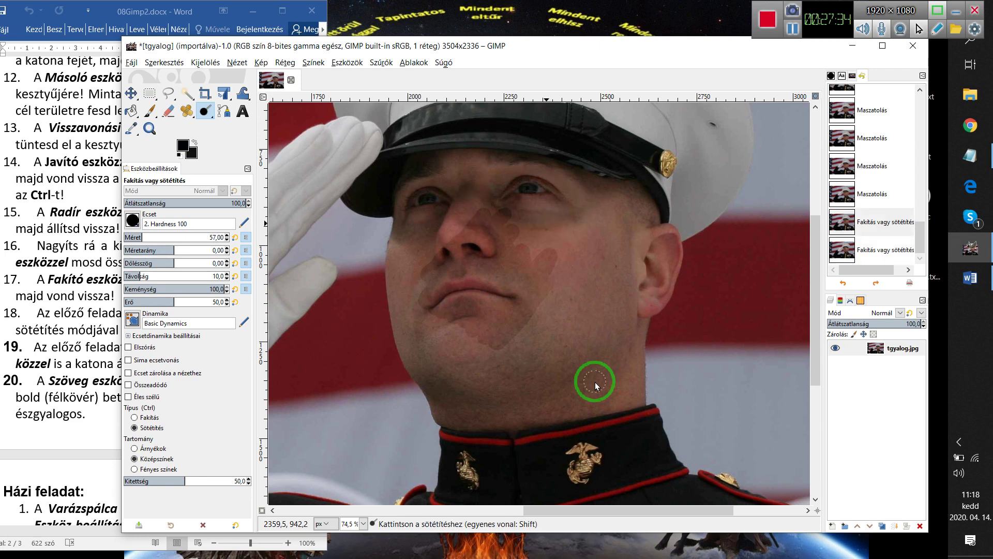
pyautogui.hotkey('ctrl', 'z')
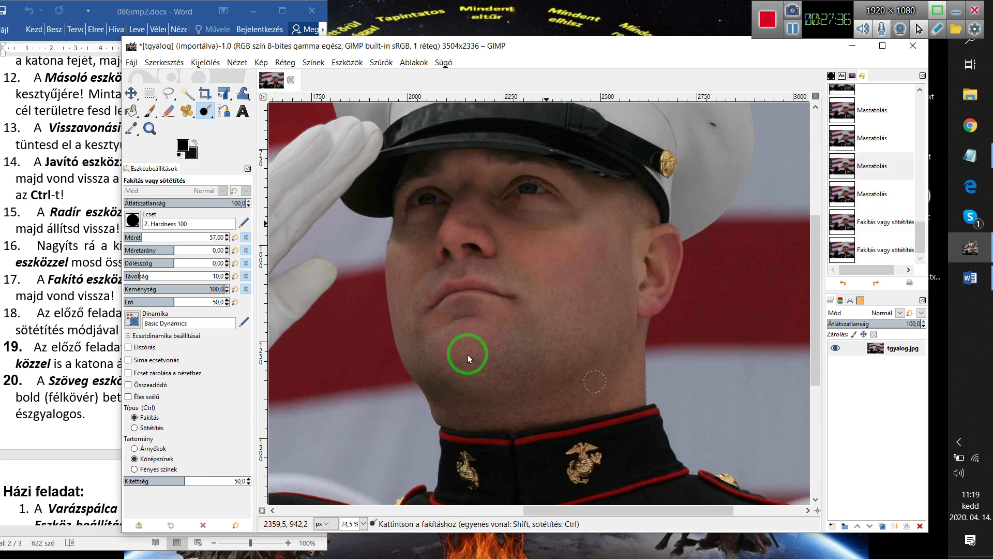
# Fit the portrait in the window and set the foreground colour to green 1af731.
pyautogui.click(58, 330)
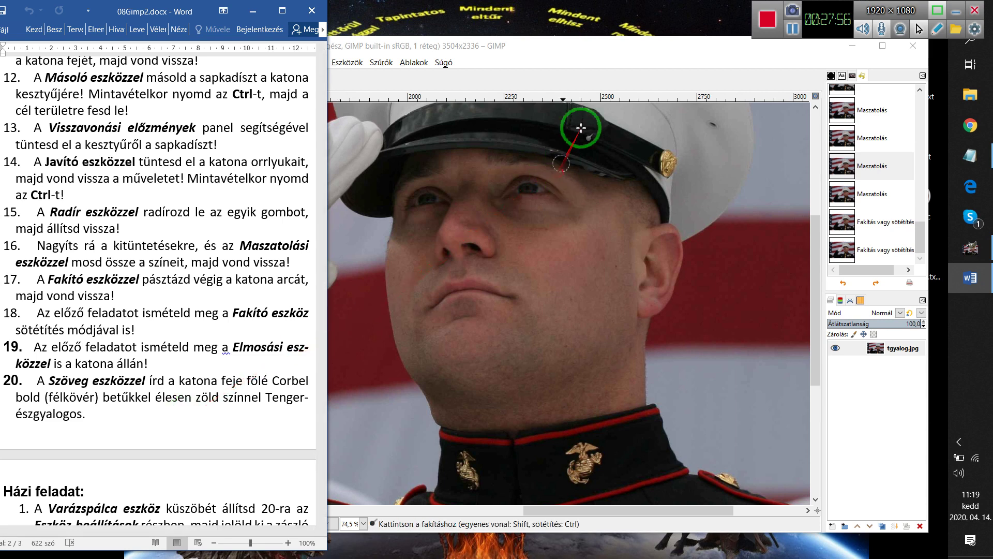
pyautogui.click(596, 70)
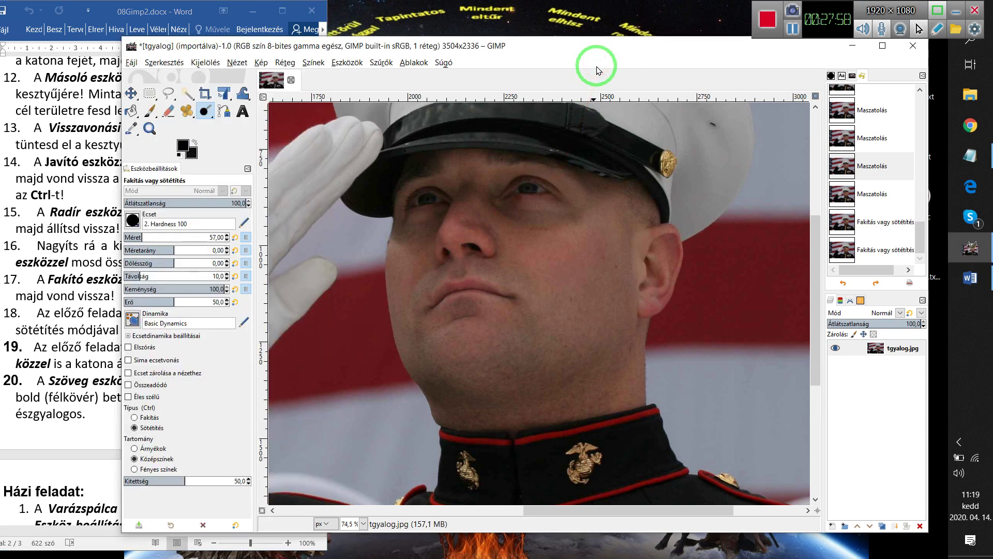
pyautogui.hotkey('ctrl', 'shift', 'j')
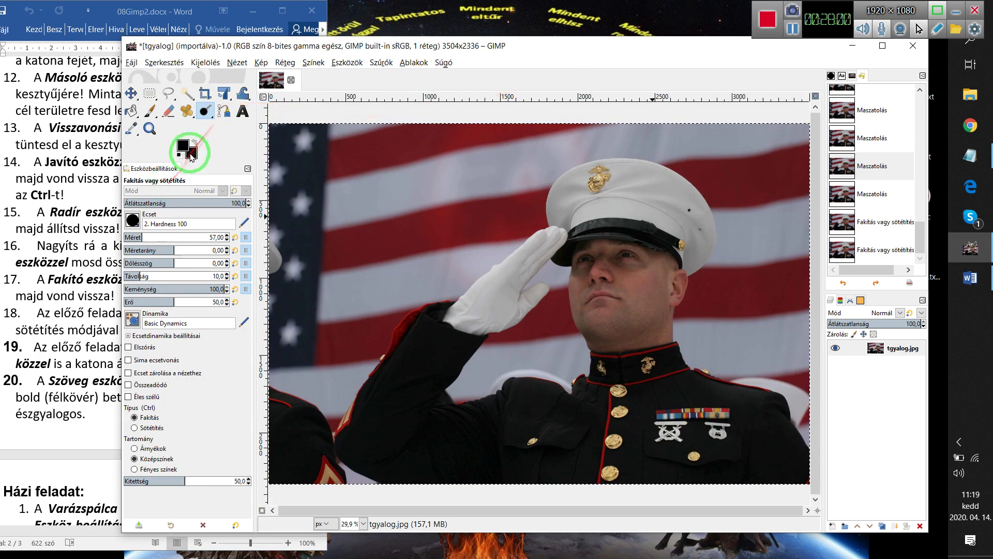
pyautogui.click(183, 146)
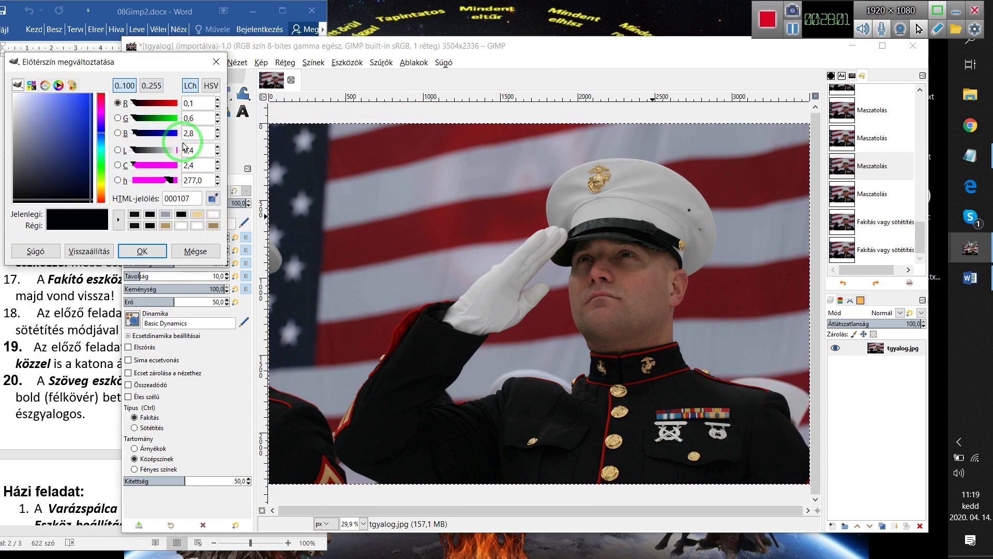
pyautogui.click(100, 157)
pyautogui.click(91, 96)
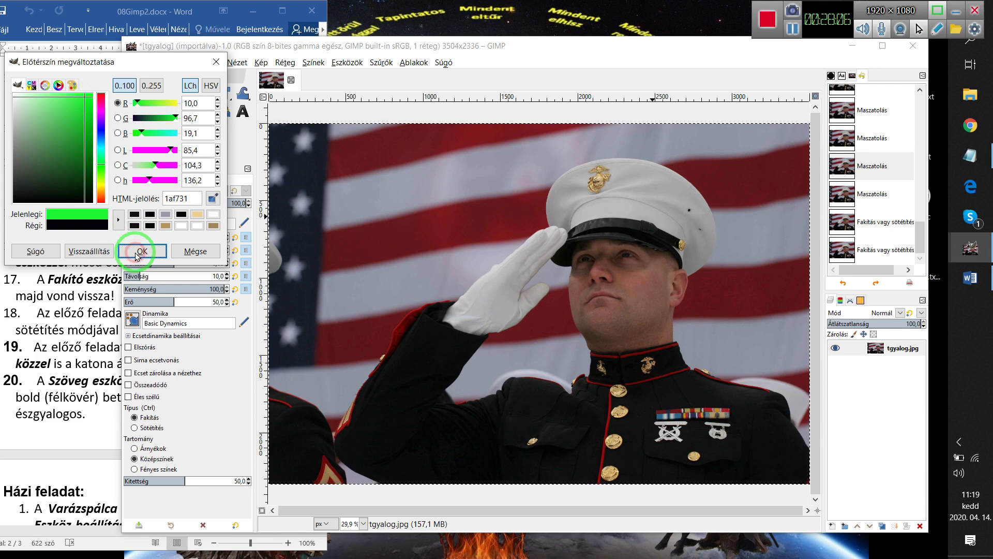
pyautogui.click(137, 256)
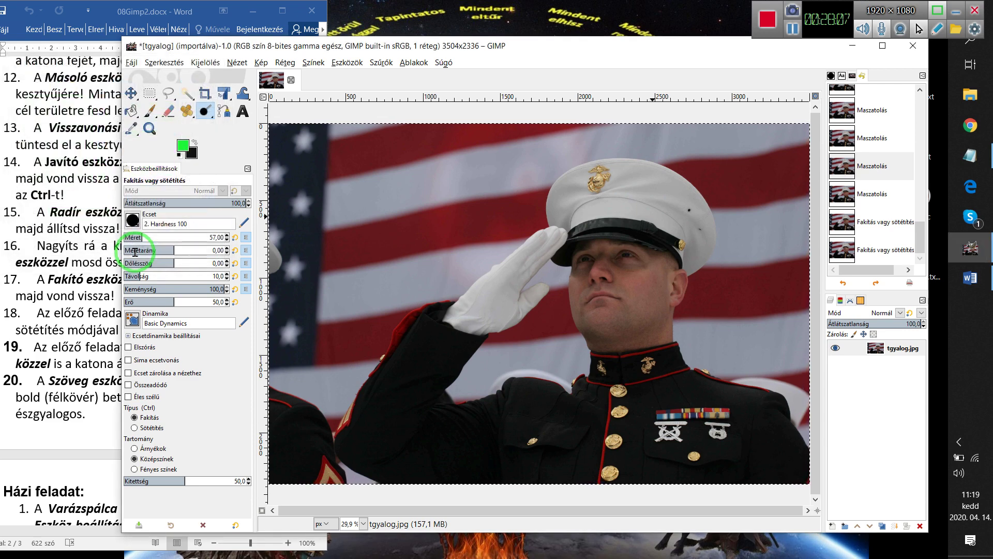
# Set the Text tool font to Corbel Bold and select the 163 size value to replace with 80.
pyautogui.click(242, 110)
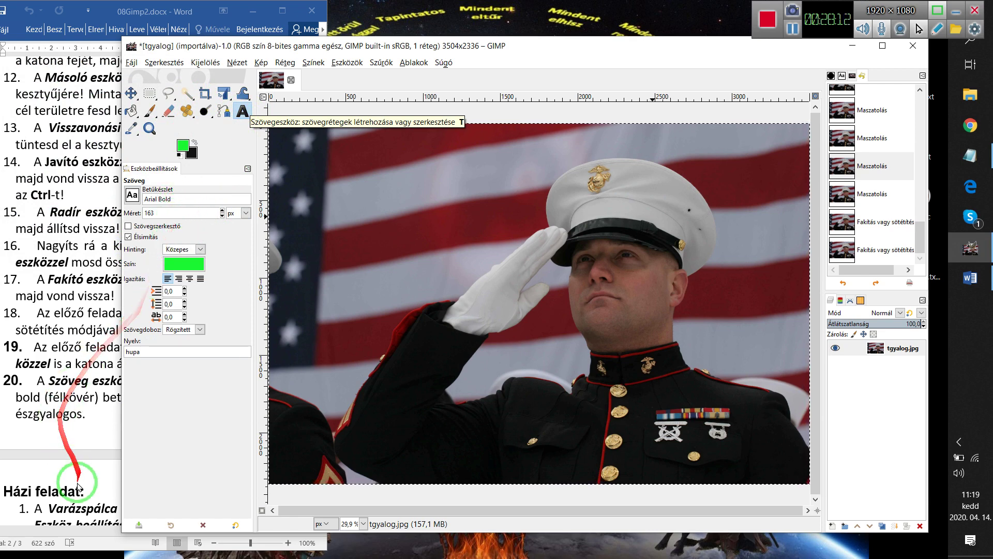
pyautogui.moveTo(412, 49)
pyautogui.mouseDown()
pyautogui.moveTo(623, 57)
pyautogui.moveTo(395, 29)
pyautogui.mouseUp()
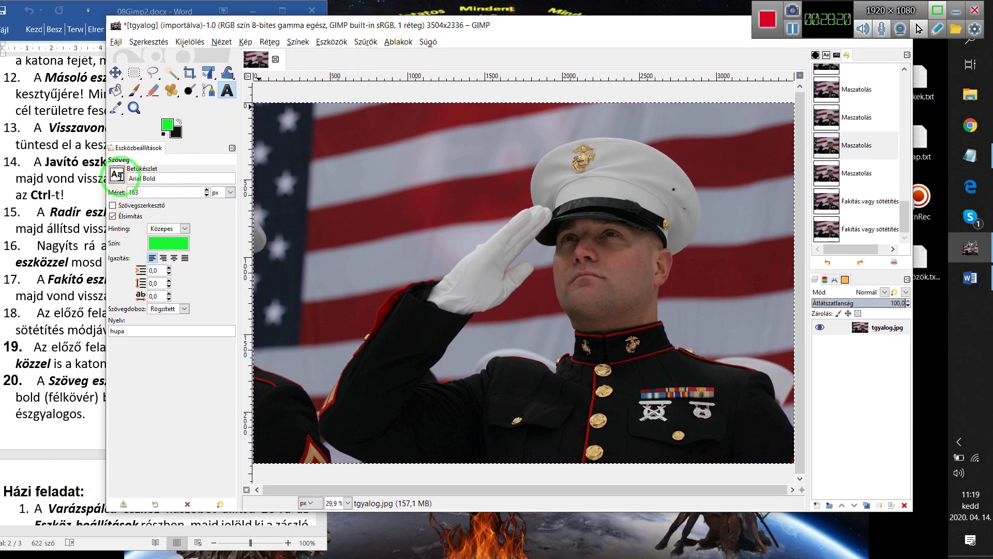
pyautogui.click(122, 180)
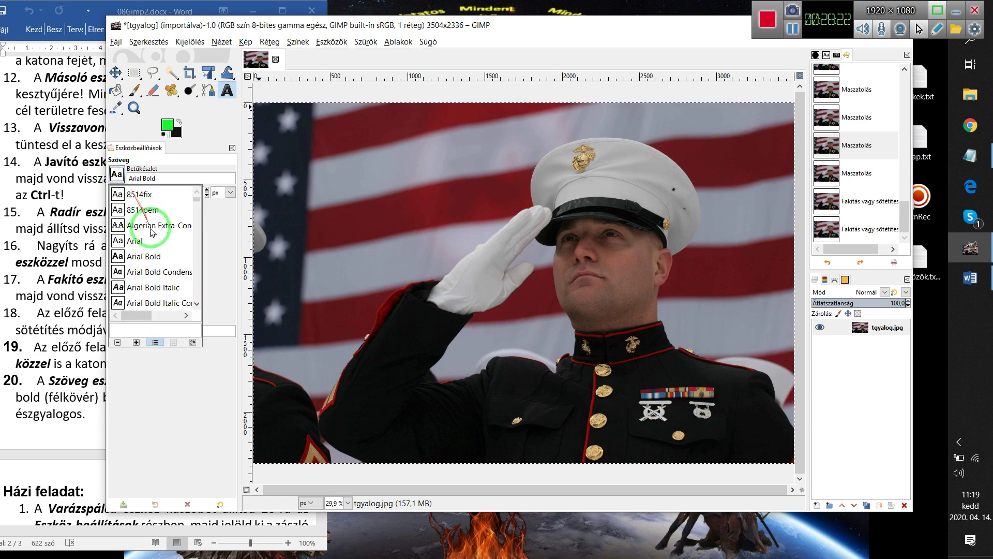
pyautogui.scroll(-2, 150, 228)
pyautogui.scroll(-2, 153, 234)
pyautogui.scroll(-3, 153, 234)
pyautogui.scroll(-3, 153, 235)
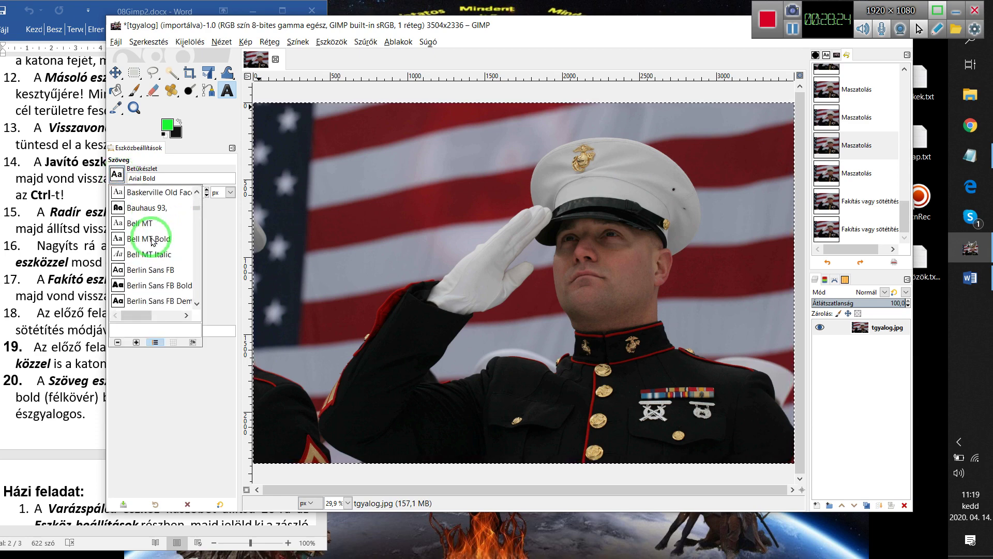
pyautogui.scroll(-3, 153, 238)
pyautogui.scroll(-3, 153, 241)
pyautogui.scroll(-3, 153, 241)
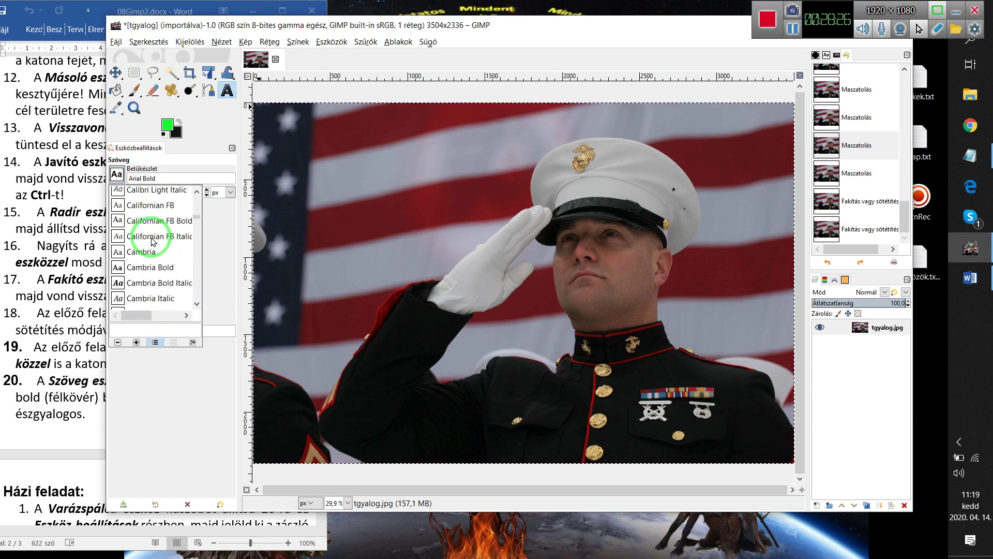
pyautogui.scroll(-3, 153, 241)
pyautogui.scroll(-3, 153, 241)
pyautogui.scroll(-3, 153, 241)
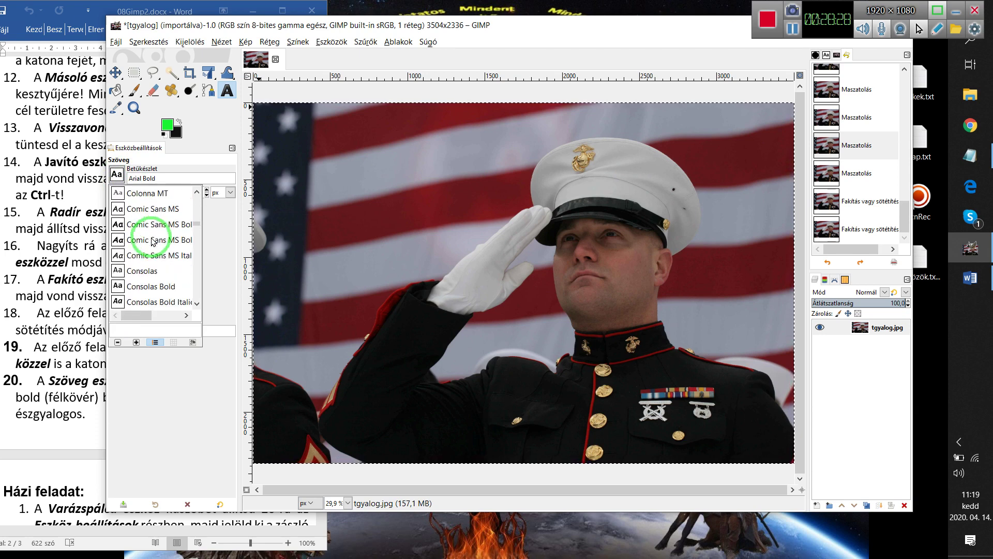
pyautogui.scroll(-2, 153, 241)
pyautogui.scroll(-1, 153, 241)
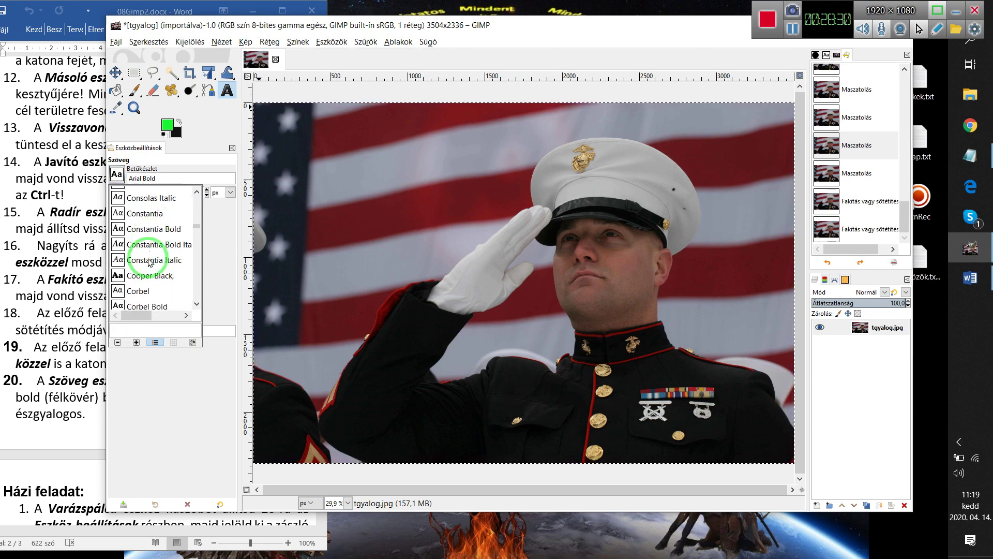
pyautogui.click(152, 261)
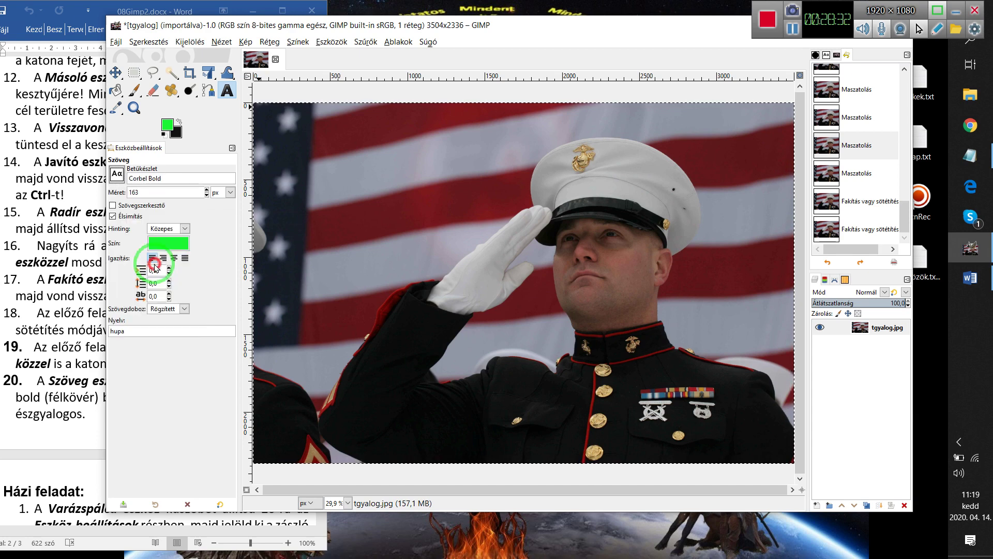
pyautogui.click(144, 192)
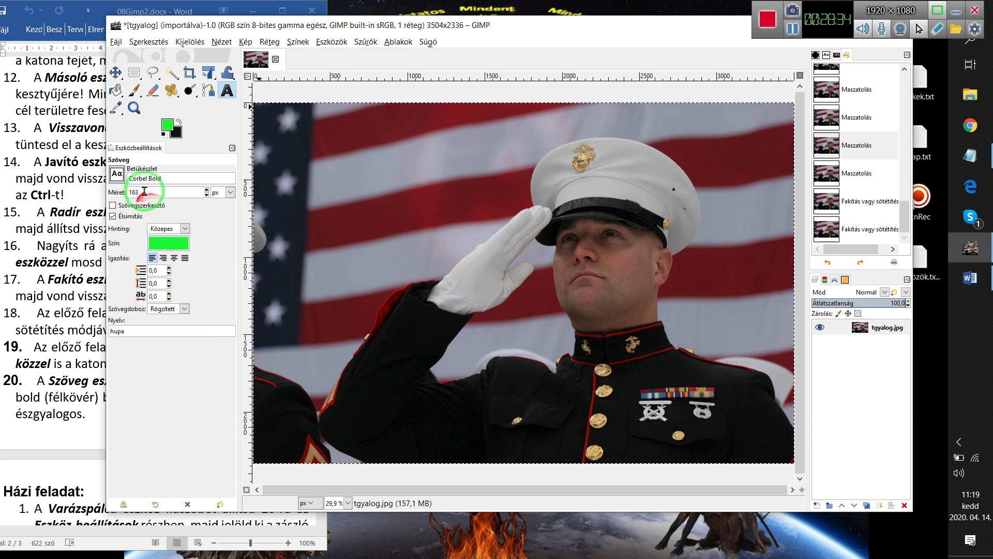
pyautogui.moveTo(145, 192); pyautogui.dragTo(114, 192)
pyautogui.write('80')
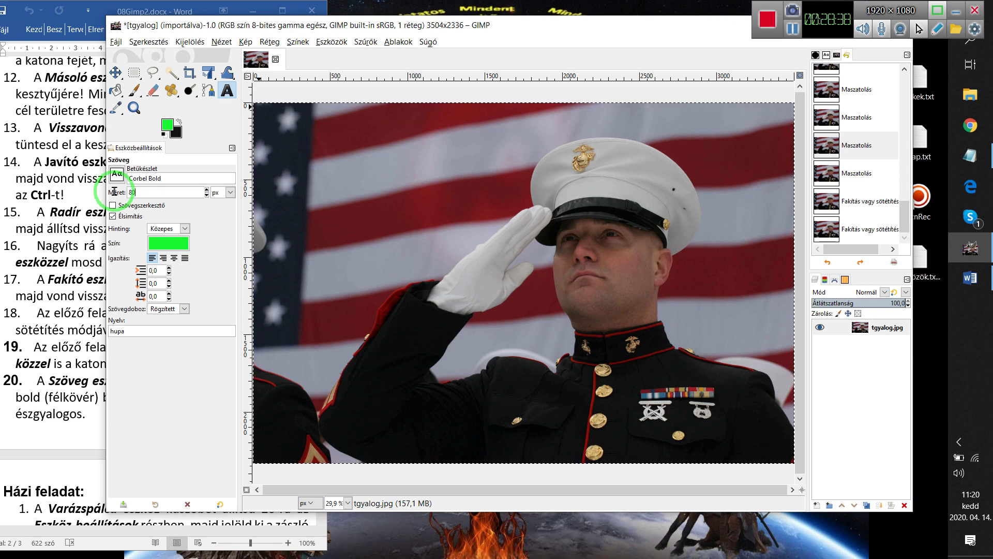
# Draw a text box above the head, type Tengerészgyalogos and enlarge the text size.
pyautogui.click(327, 127)
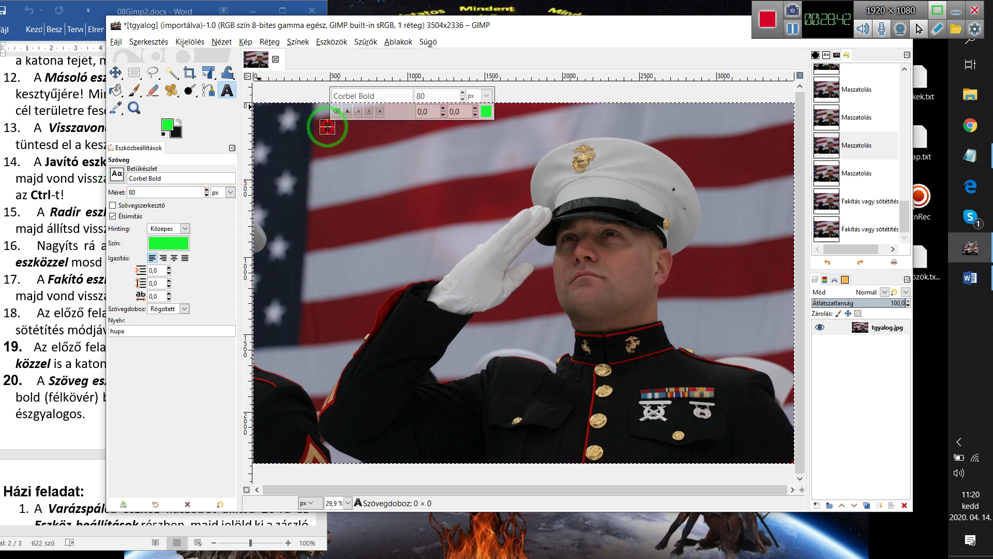
pyautogui.moveTo(327, 127); pyautogui.dragTo(686, 235)
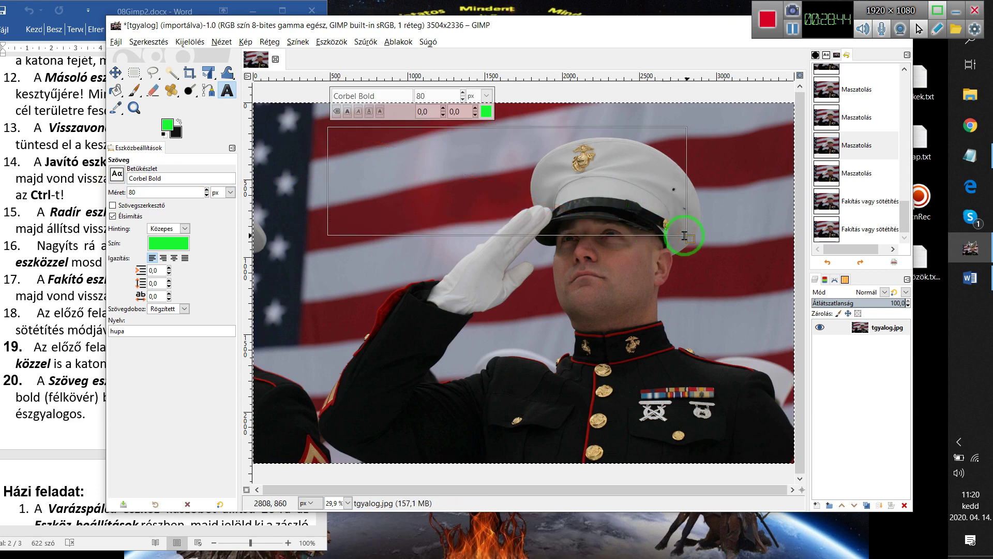
pyautogui.write('T')
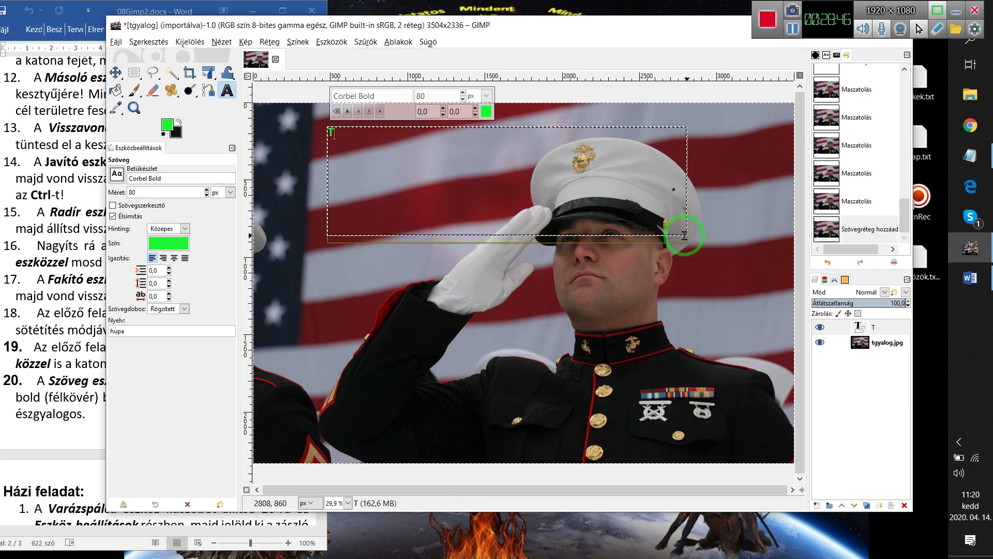
pyautogui.write('engerész')
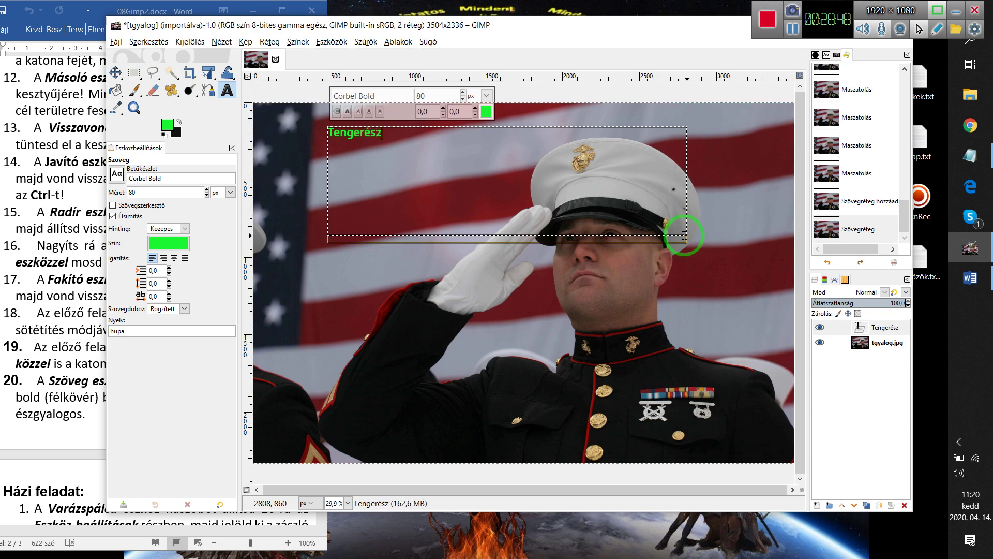
pyautogui.write('gyalogos')
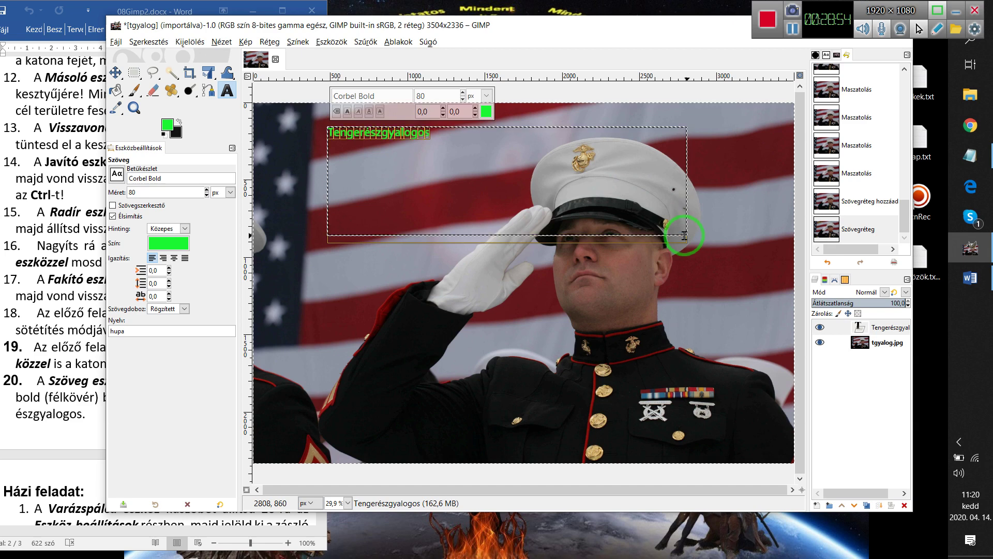
pyautogui.click(463, 95)
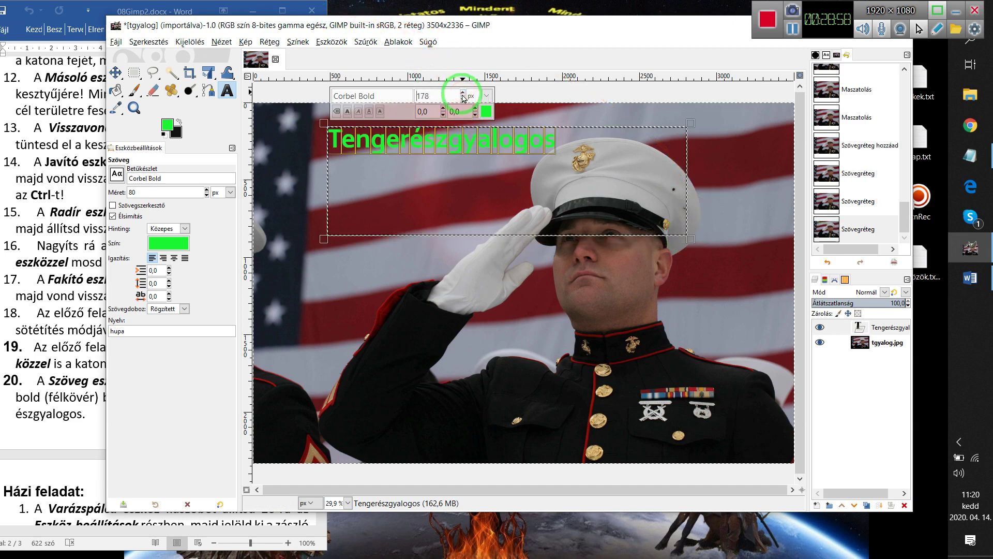
pyautogui.click(463, 95)
pyautogui.click(463, 94)
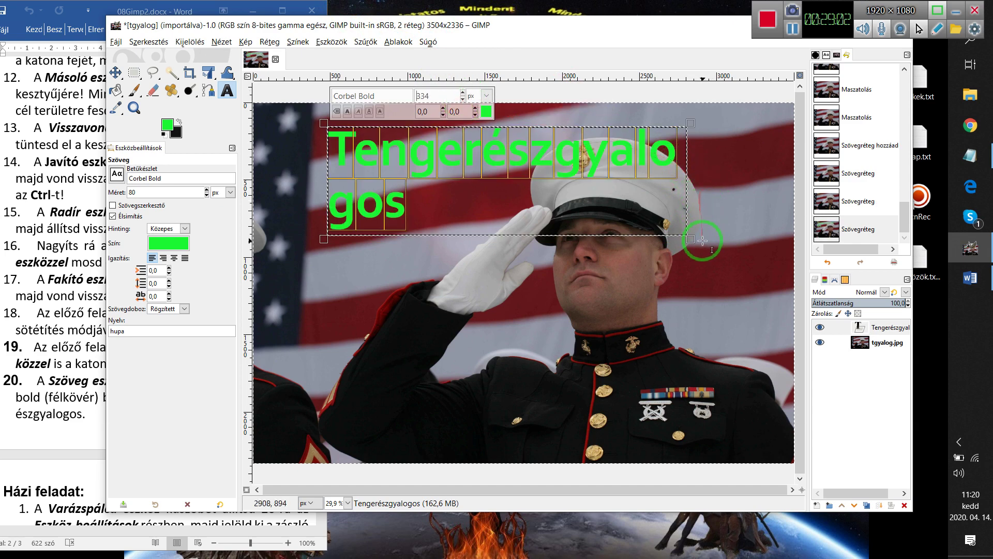
# Widen the text box so Tengerészgyalogos fits on one line, then select its layer.
pyautogui.moveTo(692, 239); pyautogui.dragTo(752, 242)
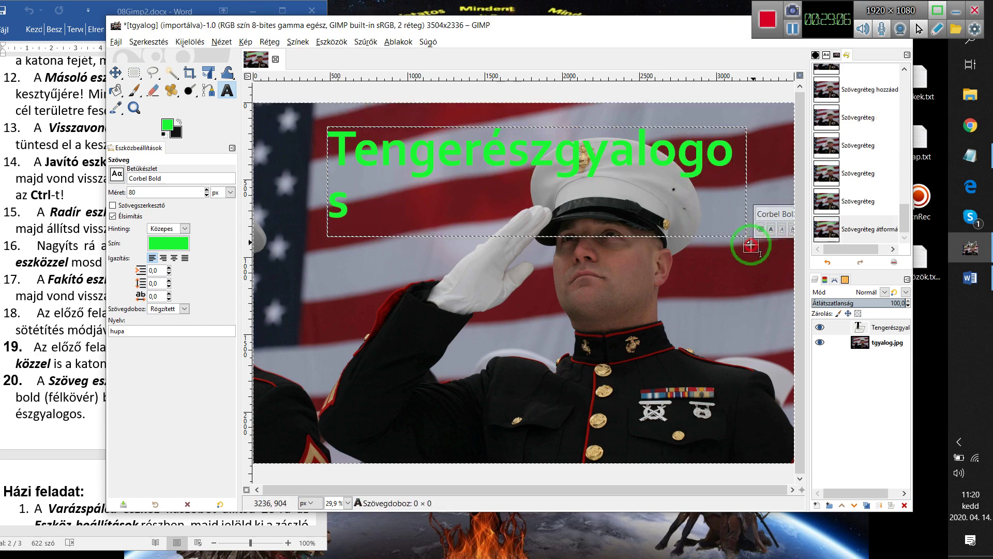
pyautogui.moveTo(755, 239); pyautogui.dragTo(784, 246)
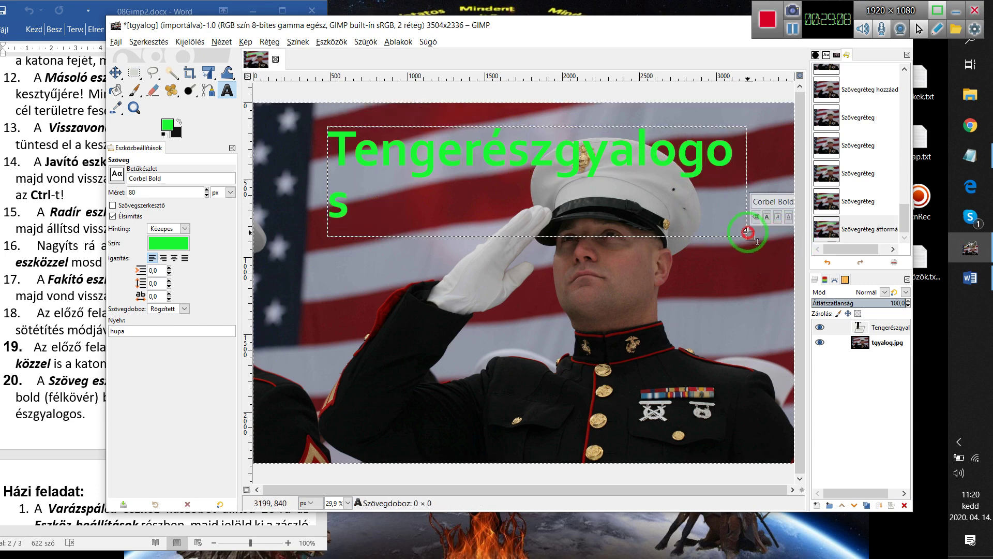
pyautogui.click(734, 209)
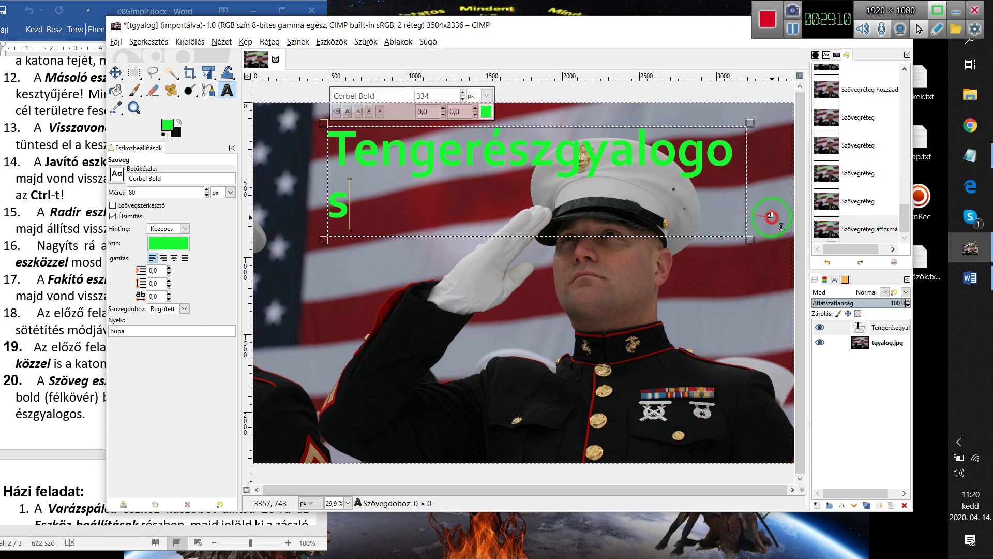
pyautogui.moveTo(325, 124); pyautogui.dragTo(282, 121)
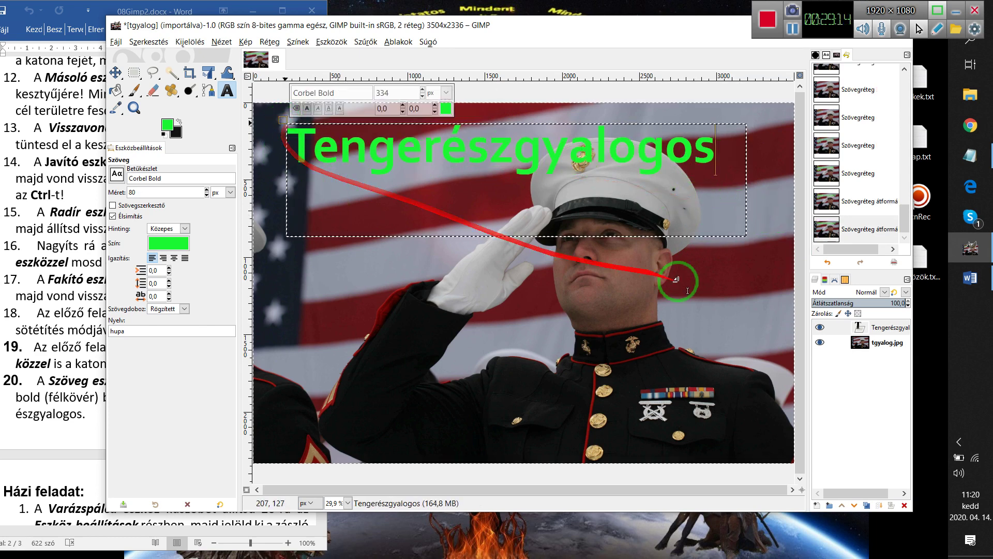
pyautogui.click(902, 331)
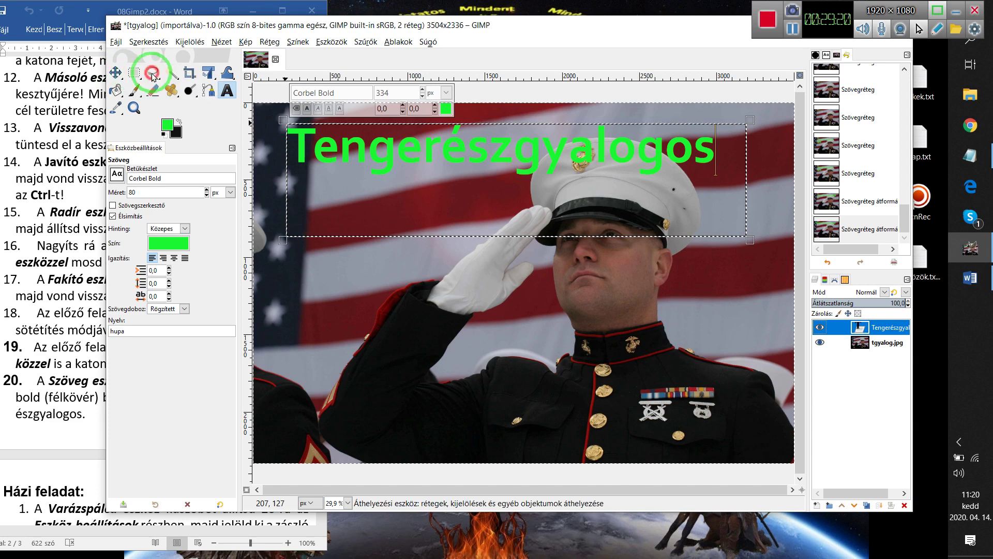
# Nudge the Tengerészgyalogos text layer slightly with the Move tool and shift the window aside.
pyautogui.click(115, 73)
pyautogui.moveTo(481, 145)
pyautogui.mouseDown()
pyautogui.moveTo(478, 183)
pyautogui.moveTo(537, 194)
pyautogui.moveTo(507, 151)
pyautogui.mouseUp()
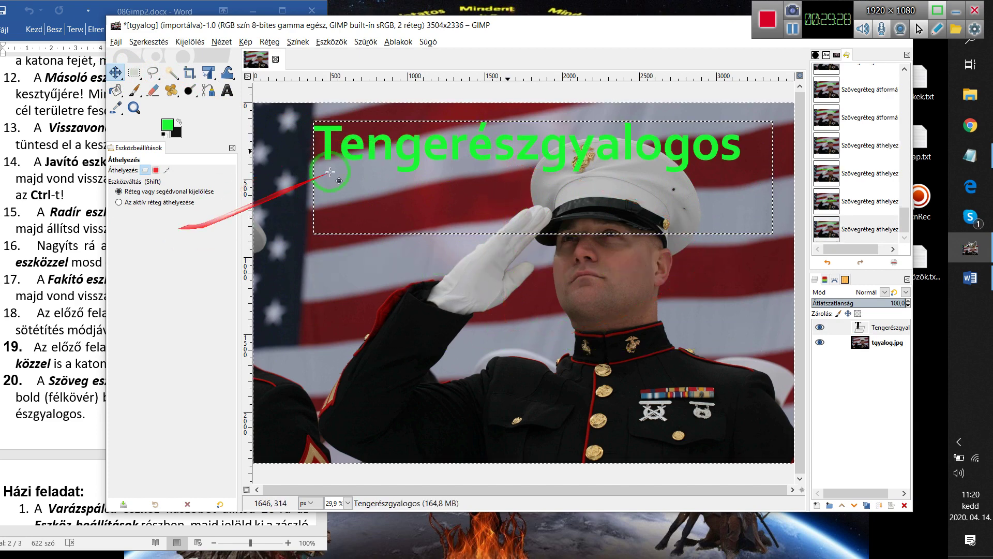
pyautogui.moveTo(686, 32); pyautogui.dragTo(755, 69)
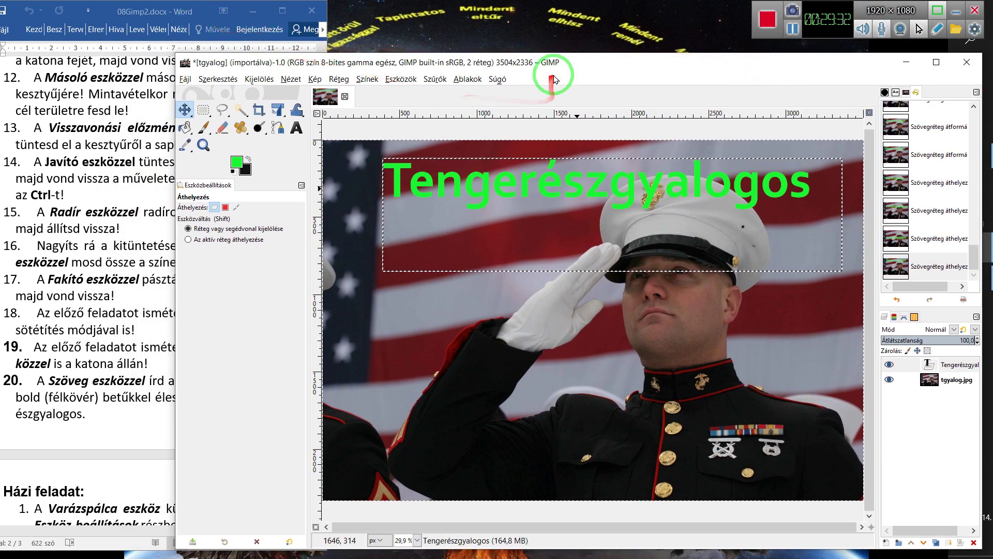
pyautogui.moveTo(548, 63); pyautogui.dragTo(602, 154)
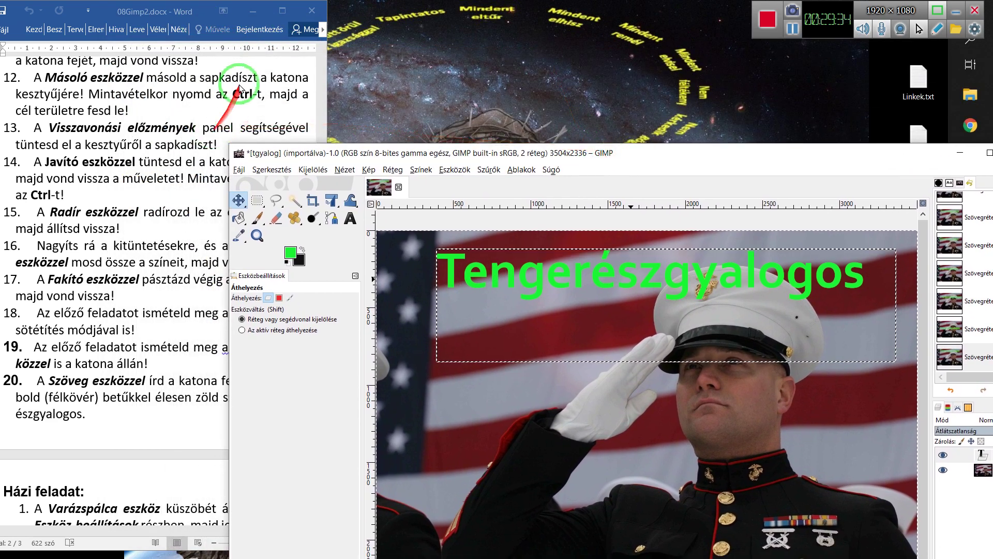
# Bring the Word exercise list forward and scroll to the Házi feladat tasks.
pyautogui.click(181, 10)
pyautogui.scroll(-3, 227, 220)
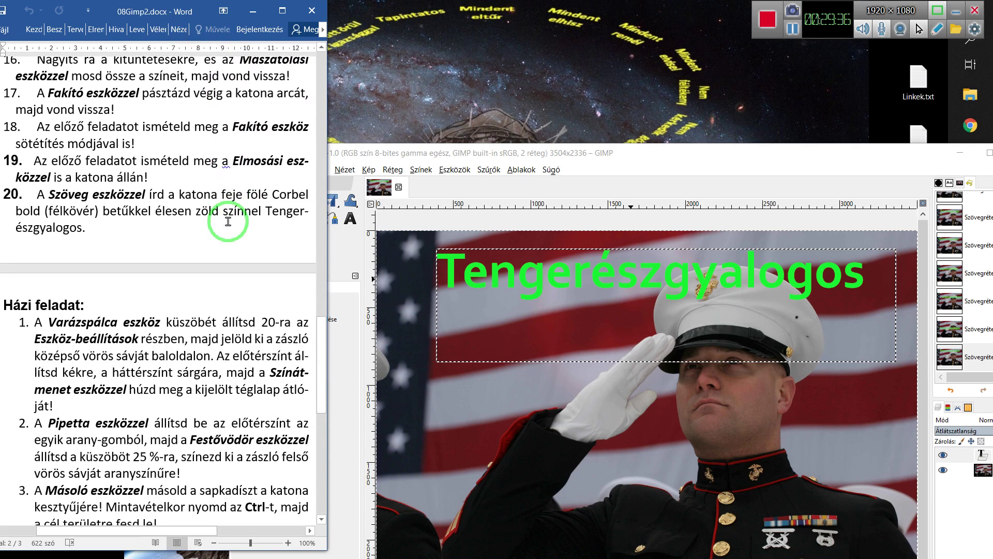
pyautogui.scroll(-5, 227, 221)
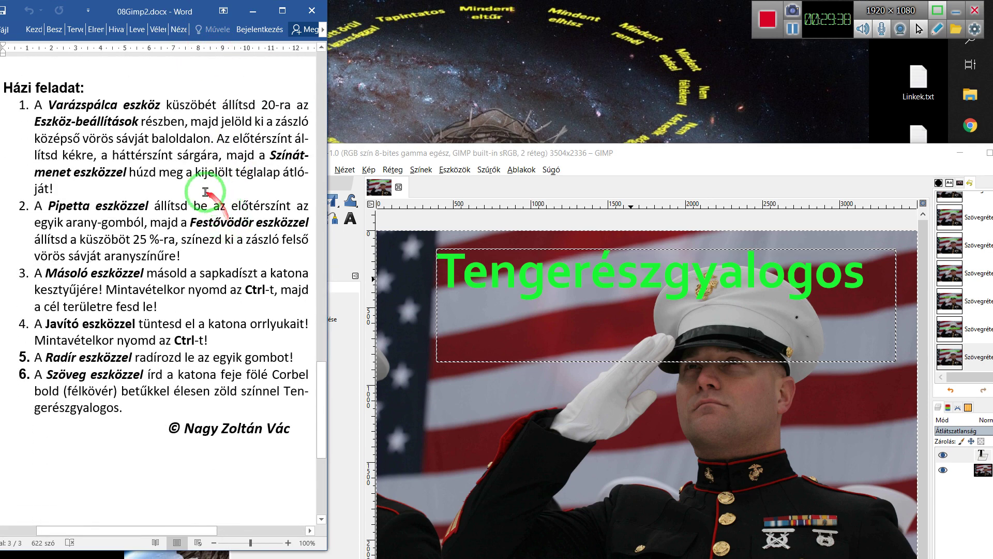